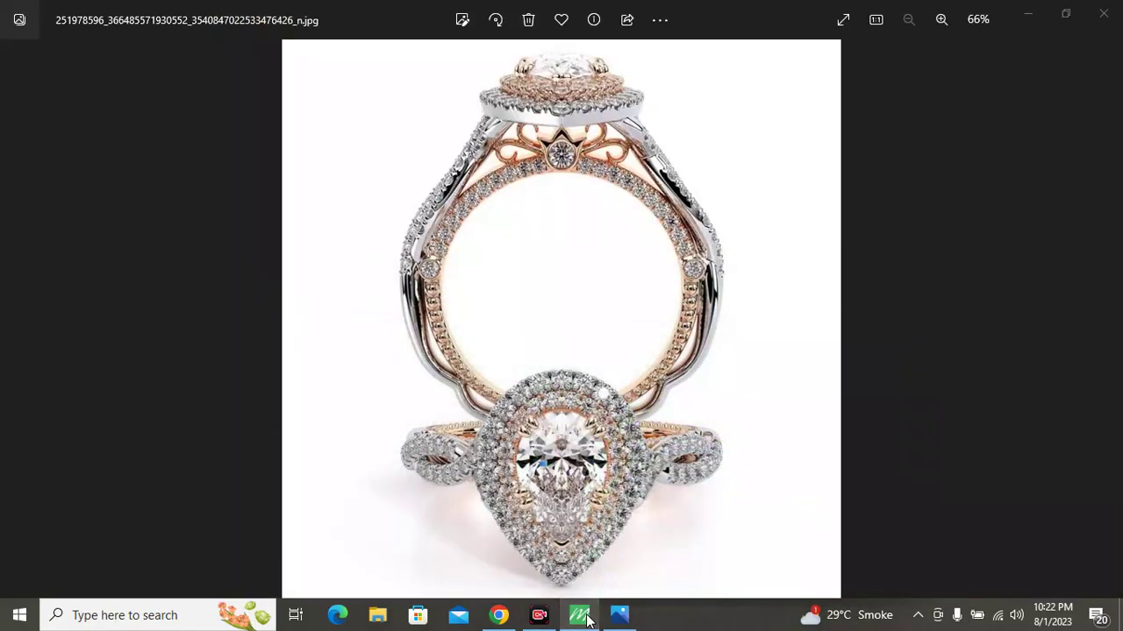
Switch from the pear halo reference photo back to the Matrix ring model UME-RG-007.3dm
{"action": "left_click", "coordinate": [579, 616]}
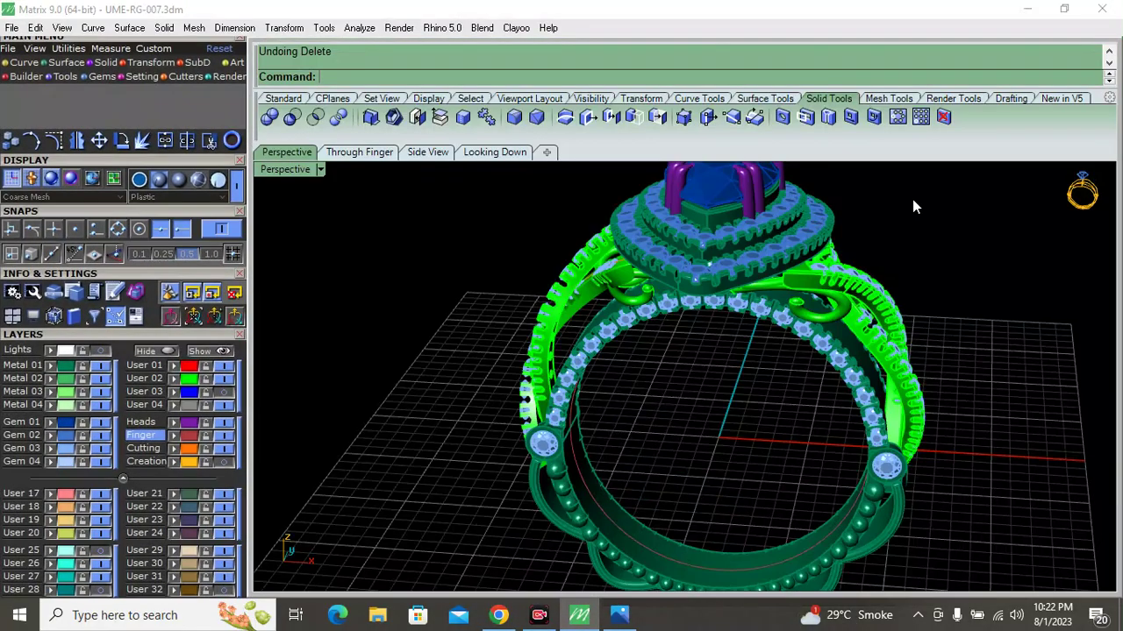
Orbit and zoom around the ring to inspect the band from below, above and the side
{"action": "right_click_drag", "start_coordinate": [683, 285], "coordinate": [627, 319]}
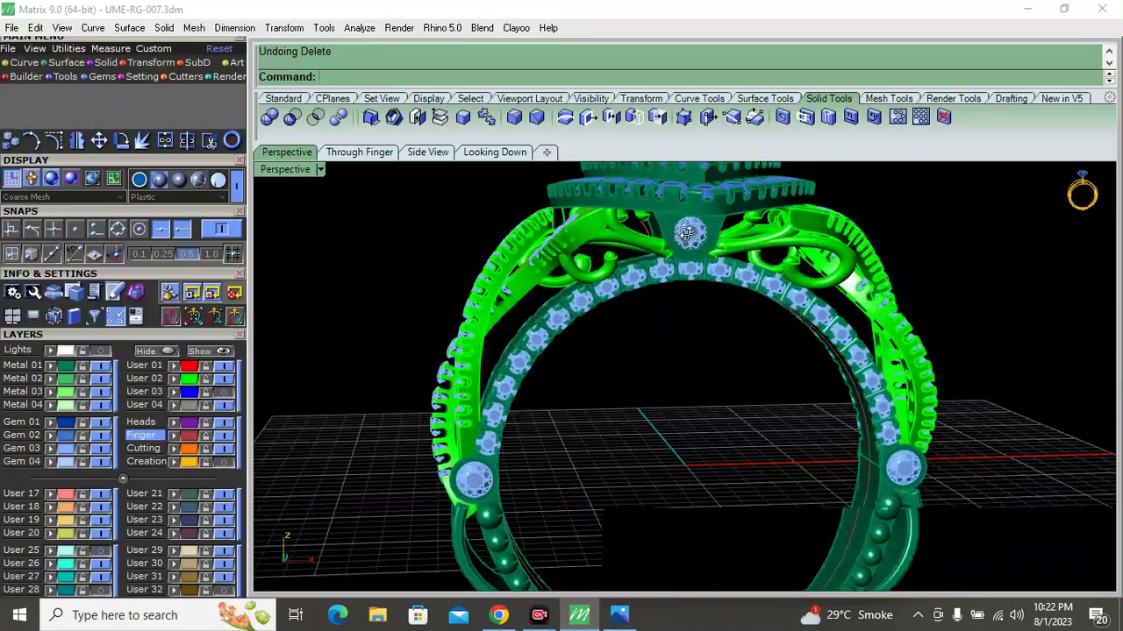
{"action": "scroll", "coordinate": [758, 242], "scroll_direction": "up", "scroll_amount": 3}
{"action": "mouse_move", "coordinate": [757, 241]}
{"action": "right_mouse_down"}
{"action": "mouse_move", "coordinate": [851, 306]}
{"action": "mouse_move", "coordinate": [576, 323]}
{"action": "mouse_move", "coordinate": [583, 311]}
{"action": "mouse_move", "coordinate": [569, 439]}
{"action": "right_mouse_up"}
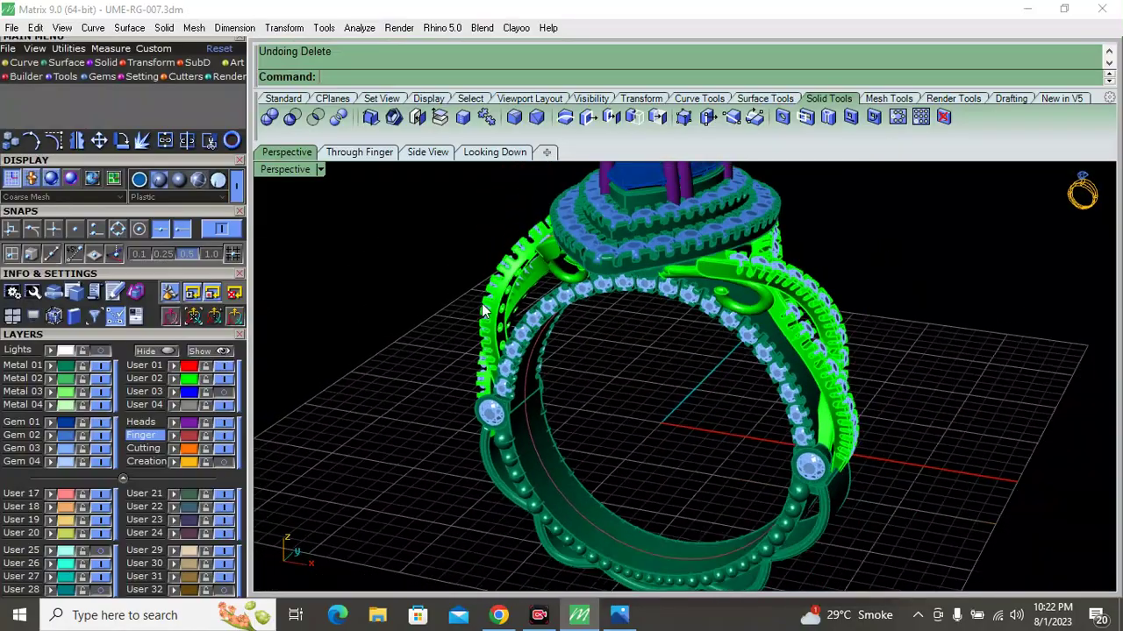
{"action": "scroll", "coordinate": [570, 439], "scroll_direction": "up", "scroll_amount": 2}
{"action": "right_click_drag", "start_coordinate": [421, 318], "coordinate": [531, 333]}
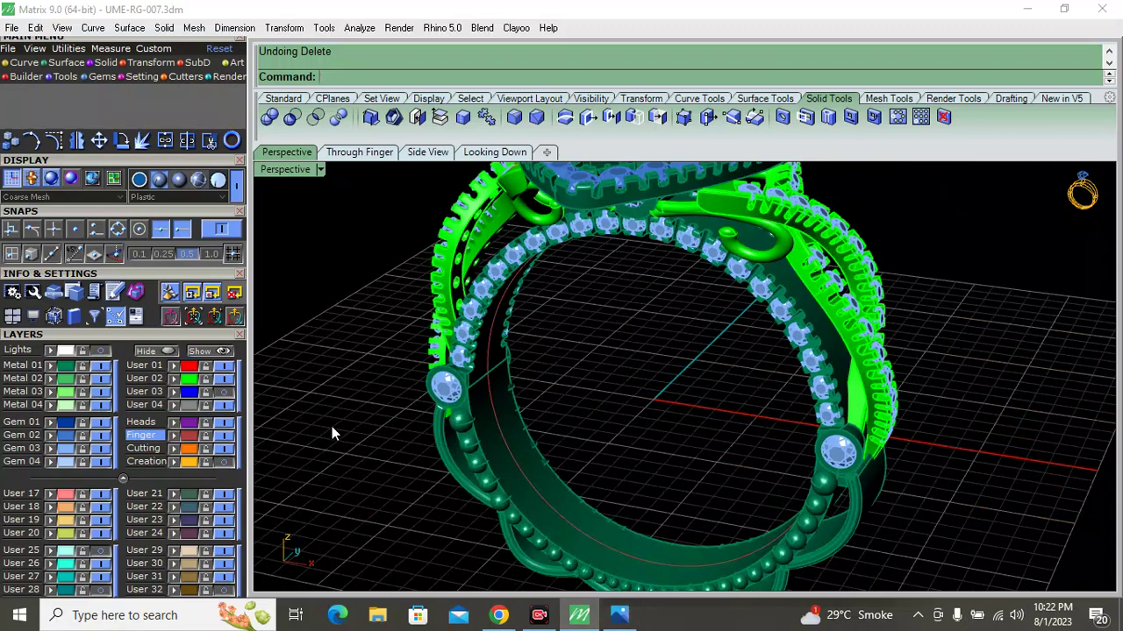
Hide the Metal 01, User 02 and Gem layers so only the guide curves and heads show
{"action": "left_click", "coordinate": [98, 366]}
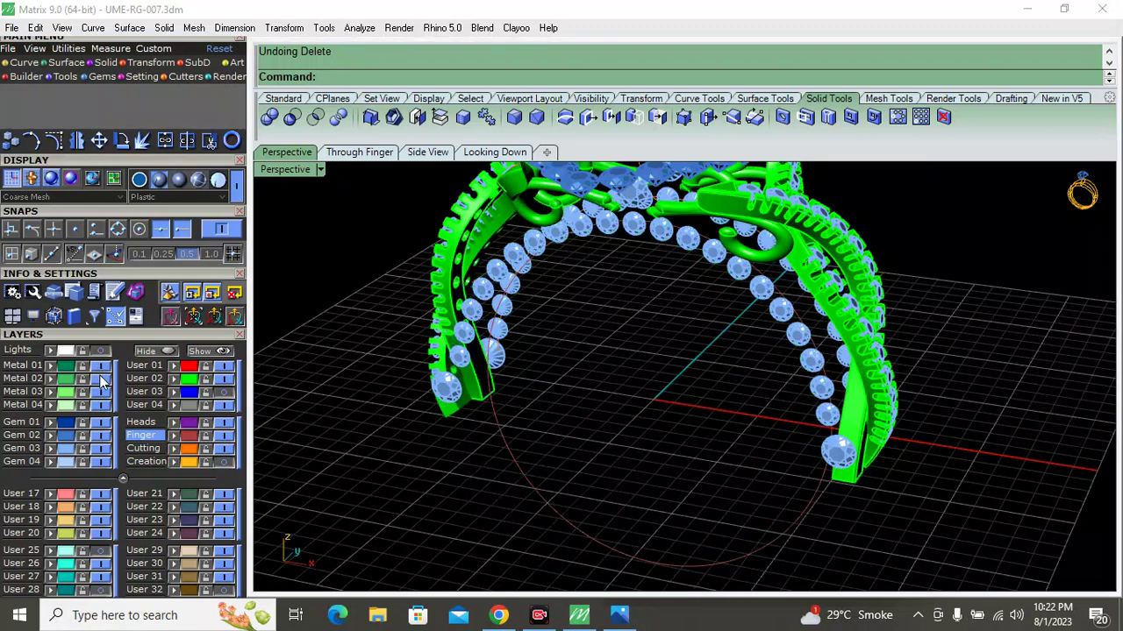
{"action": "left_click", "coordinate": [225, 379]}
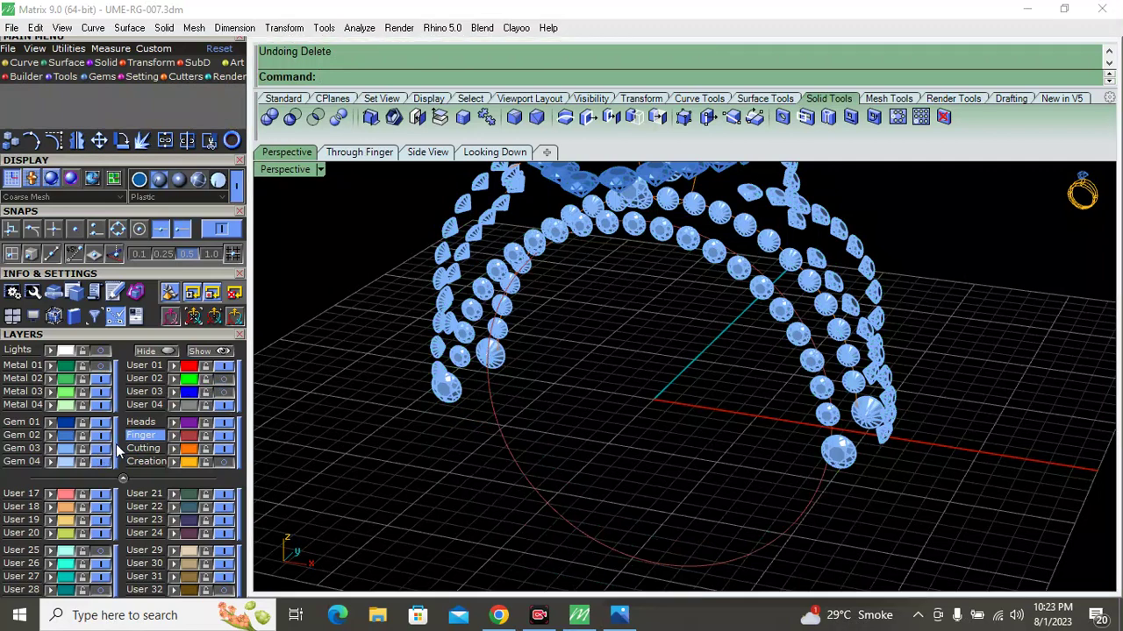
{"action": "left_click", "coordinate": [117, 446]}
{"action": "mouse_move", "coordinate": [587, 326]}
{"action": "right_mouse_down"}
{"action": "mouse_move", "coordinate": [519, 302]}
{"action": "mouse_move", "coordinate": [676, 283]}
{"action": "right_mouse_up"}
Join the two finger-circle curves into one closed curve
{"action": "left_click", "coordinate": [661, 283]}
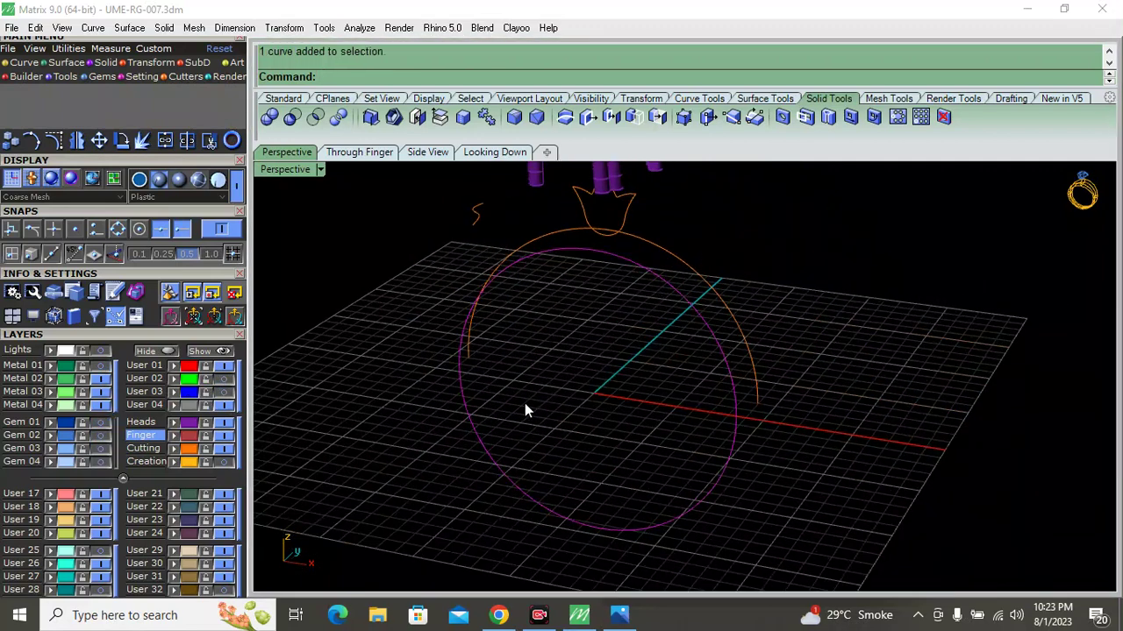
{"action": "key", "text": "ctrl+j"}
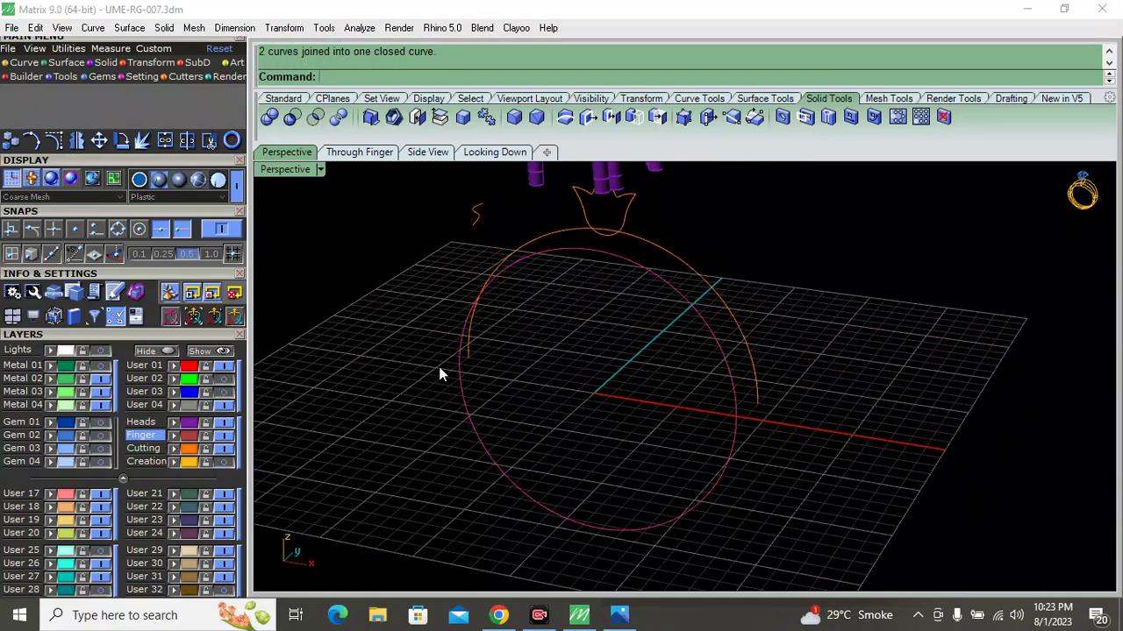
{"action": "left_click", "coordinate": [232, 143]}
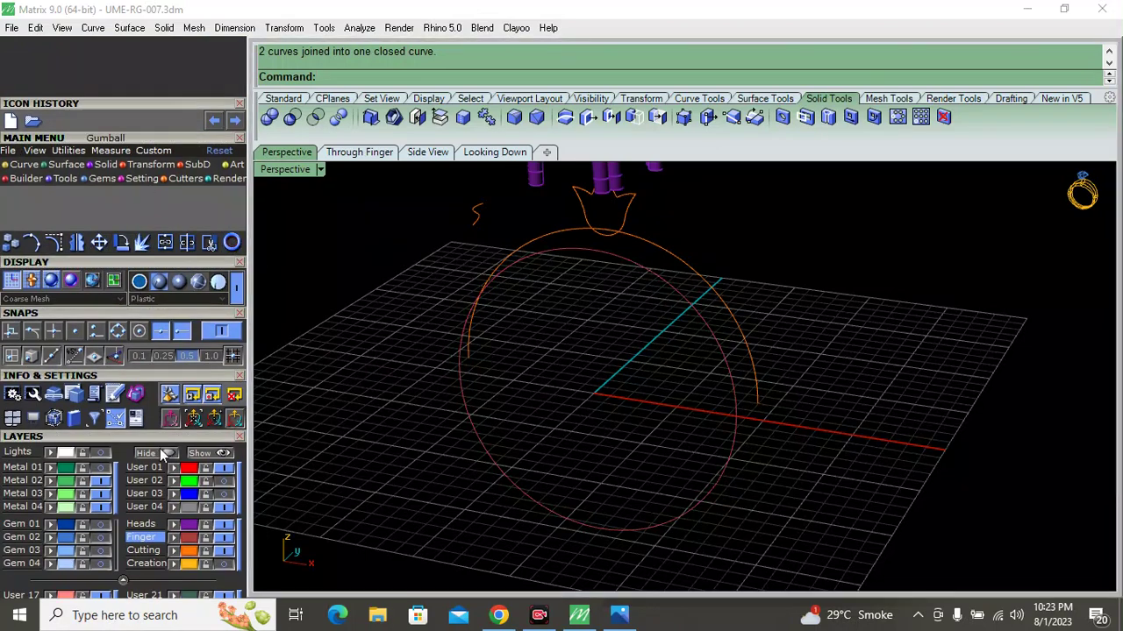
{"action": "left_click_drag", "start_coordinate": [154, 433], "coordinate": [173, 103]}
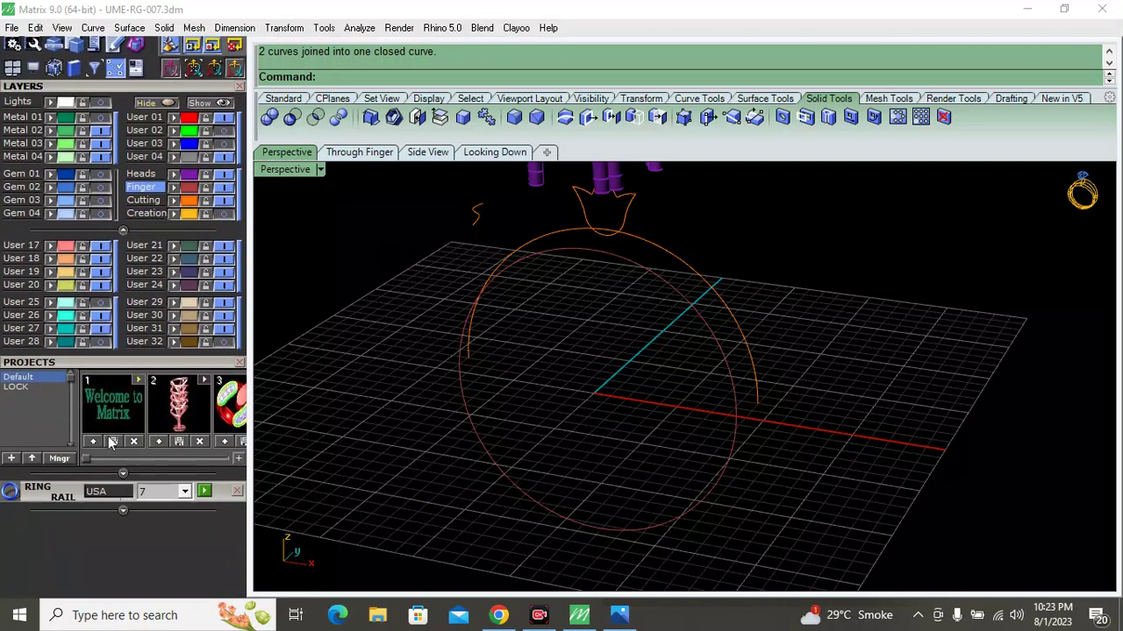
Check the Ring Rail size region (USA size 7), then reselect the finger circle
{"action": "left_click", "coordinate": [101, 499]}
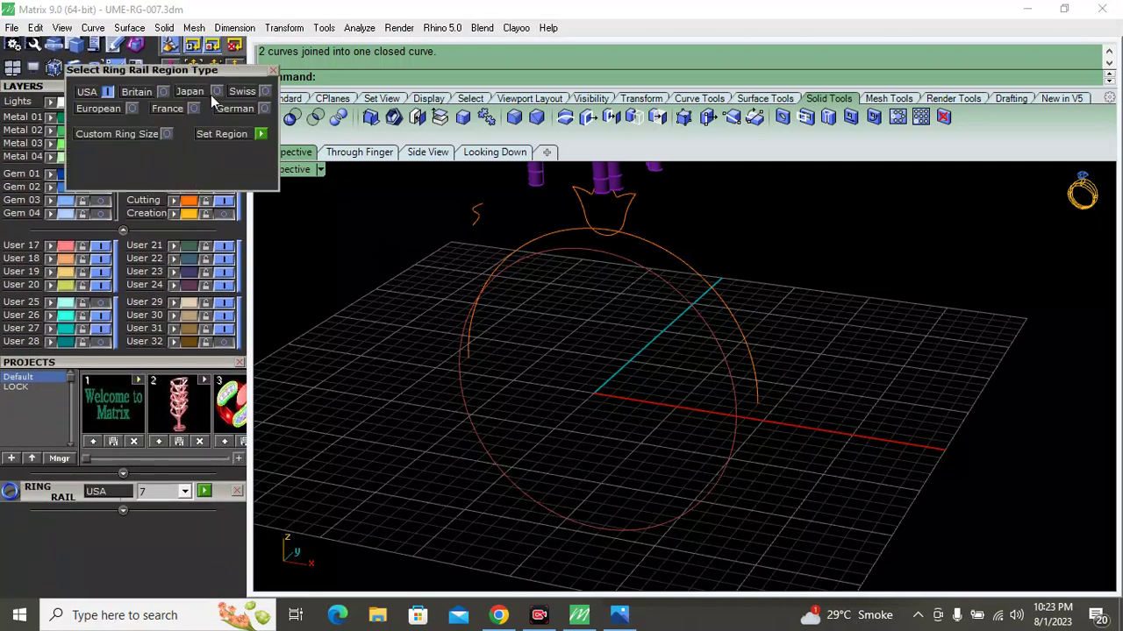
{"action": "left_click", "coordinate": [271, 72]}
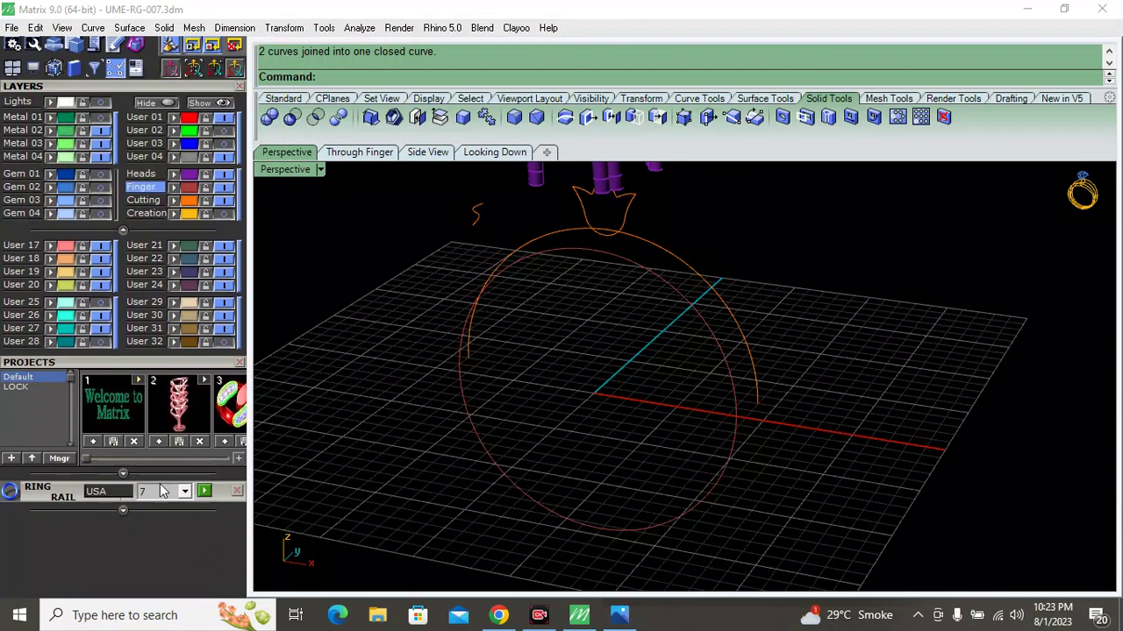
{"action": "left_click", "coordinate": [576, 254]}
{"action": "scroll", "coordinate": [96, 391], "scroll_direction": "up", "scroll_amount": 5}
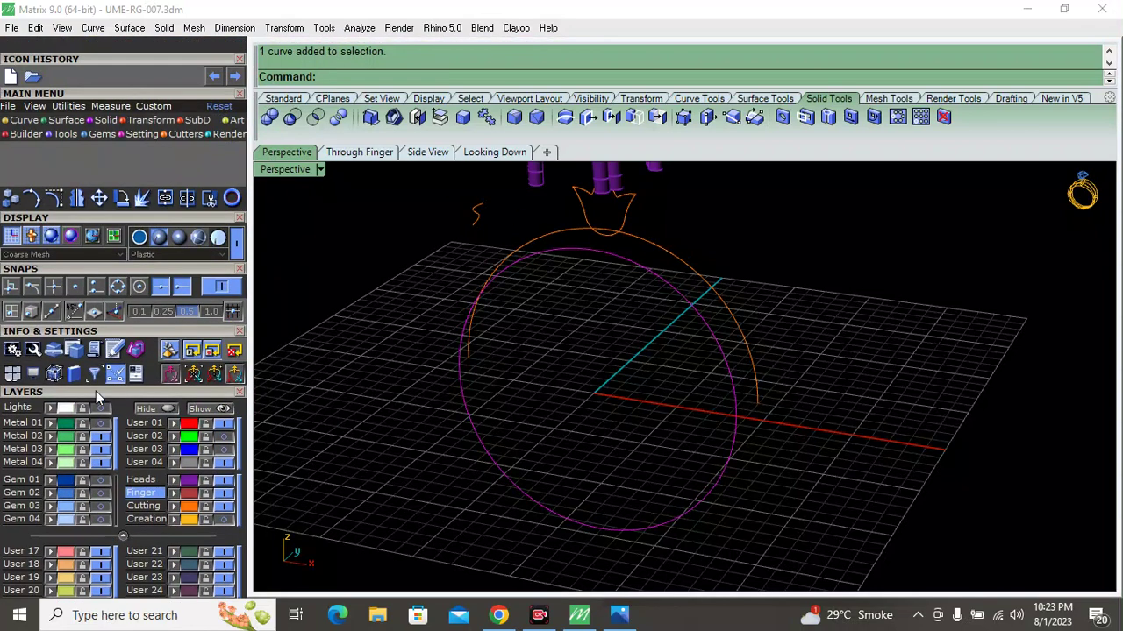
Extrude the finger circle straight as an open surface to the ring's end point, with Metal shown
{"action": "left_click", "coordinate": [103, 121]}
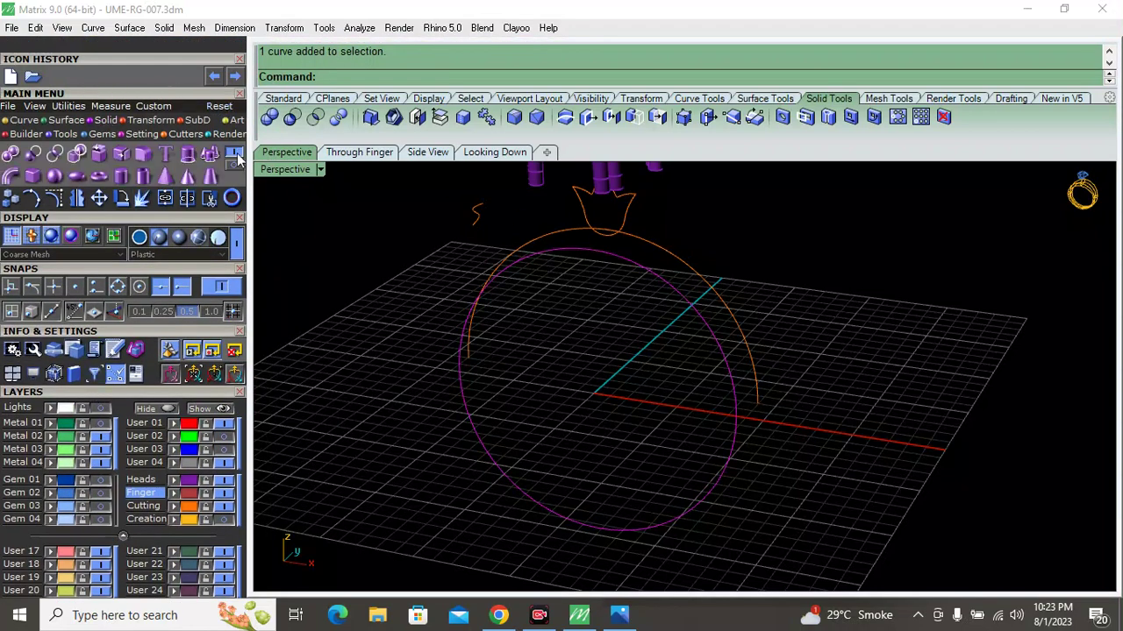
{"action": "left_click", "coordinate": [186, 155]}
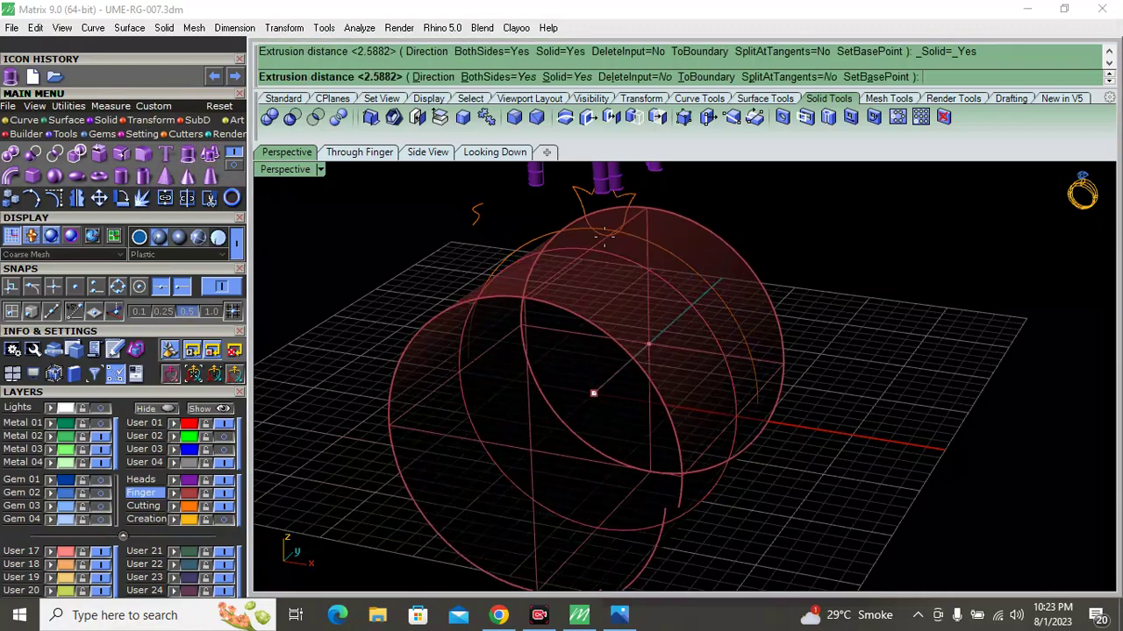
{"action": "left_click", "coordinate": [566, 78]}
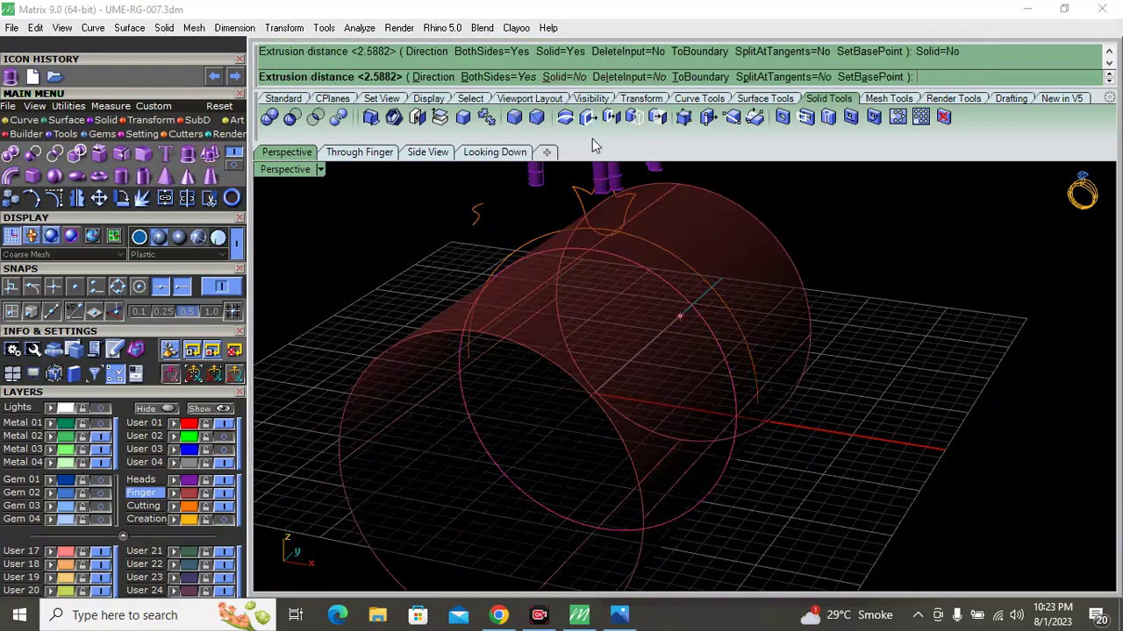
{"action": "left_click", "coordinate": [495, 152]}
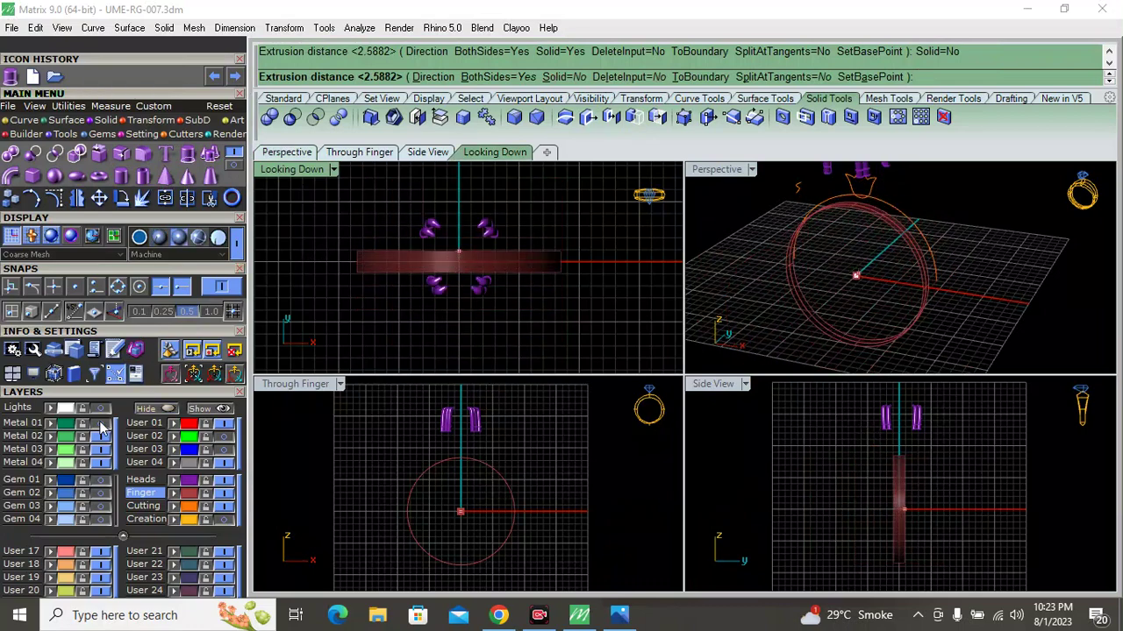
{"action": "left_click", "coordinate": [187, 372]}
{"action": "scroll", "coordinate": [399, 258], "scroll_direction": "up", "scroll_amount": 3}
{"action": "scroll", "coordinate": [399, 255], "scroll_direction": "up", "scroll_amount": 3}
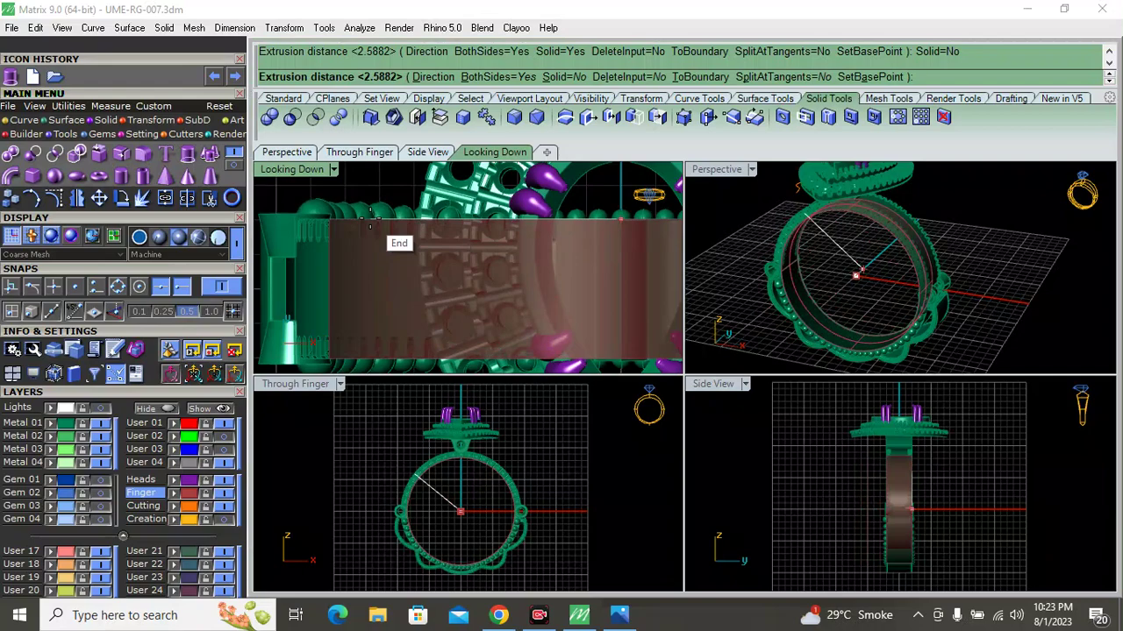
{"action": "left_click", "coordinate": [371, 219]}
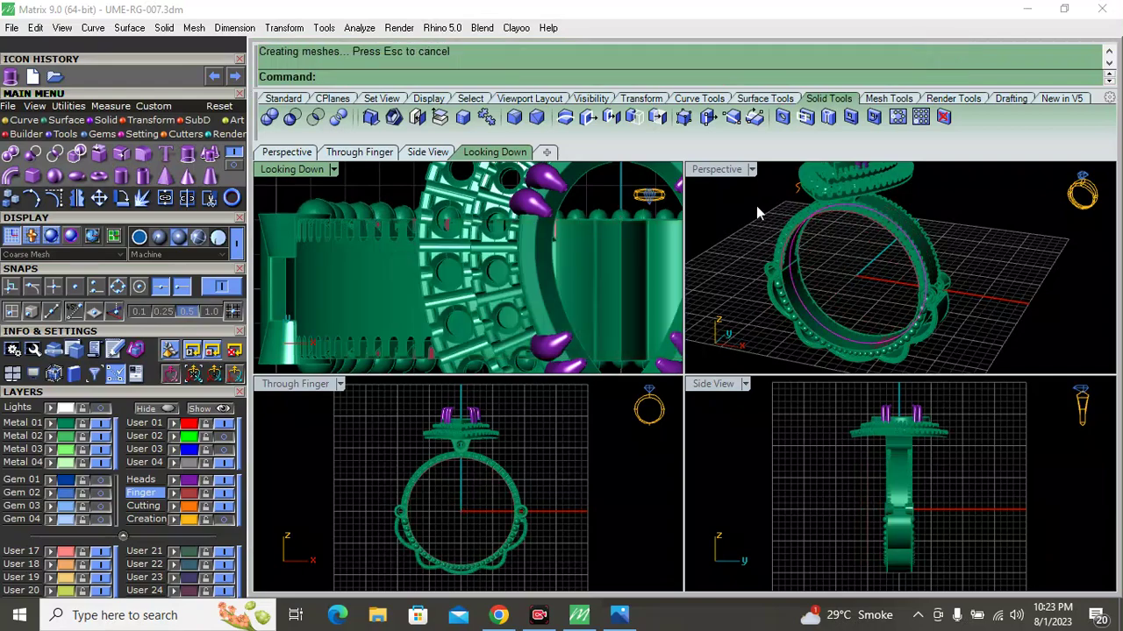
Maximize the Perspective view and select the extruded band surface among overlapping objects
{"action": "double_click", "coordinate": [717, 170]}
{"action": "scroll", "coordinate": [455, 370], "scroll_direction": "up", "scroll_amount": 3}
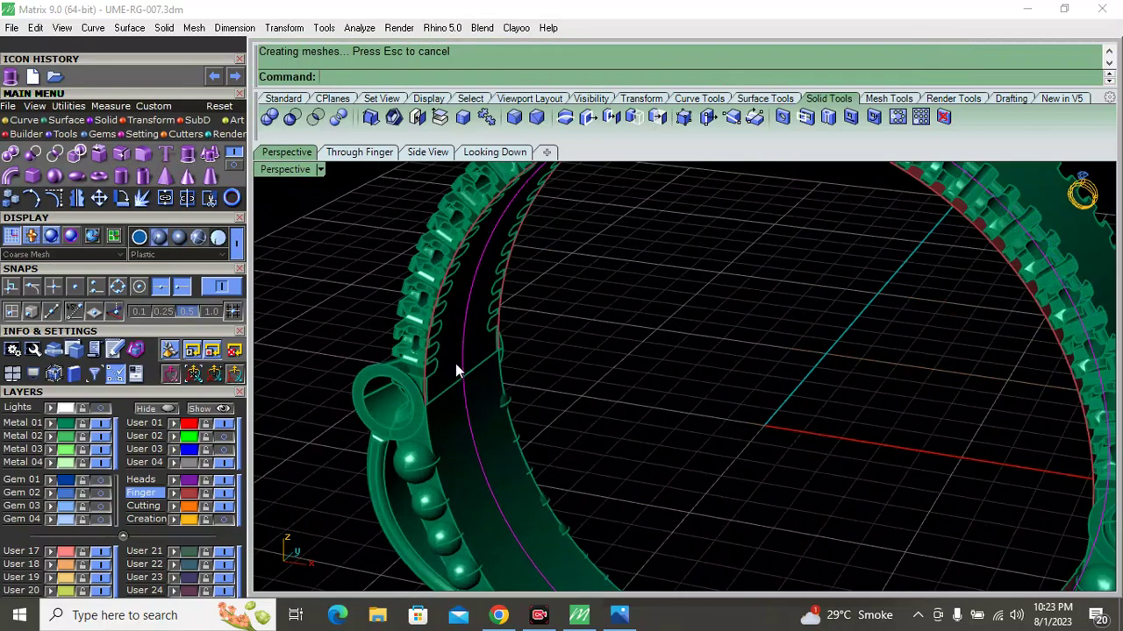
{"action": "right_click_drag", "start_coordinate": [456, 370], "coordinate": [545, 349]}
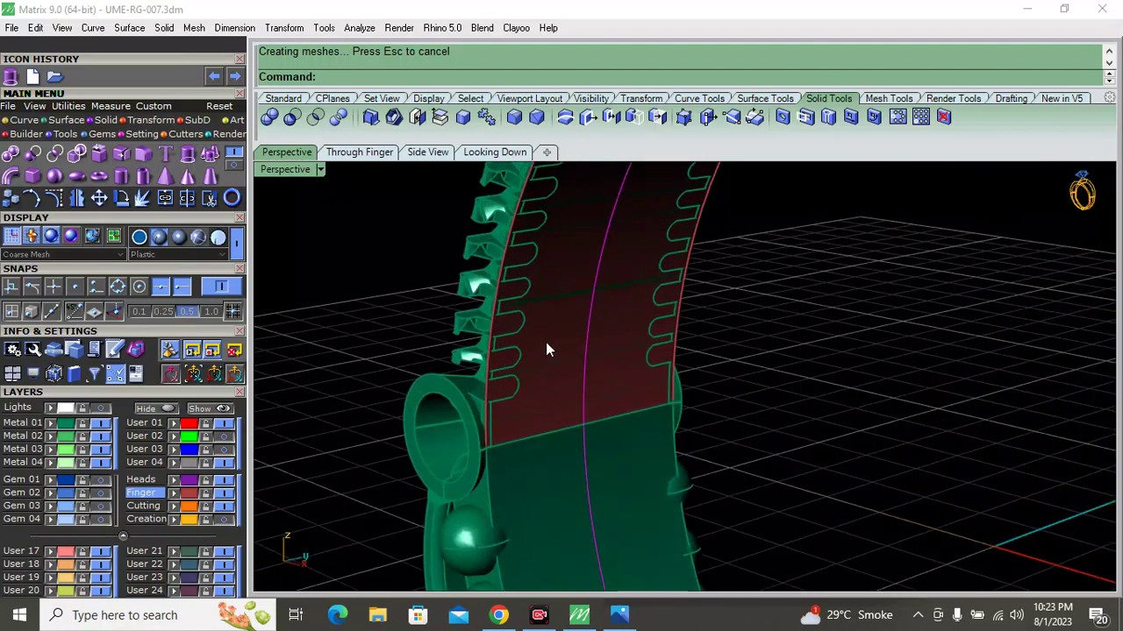
{"action": "left_click", "coordinate": [557, 327]}
{"action": "left_click", "coordinate": [599, 369]}
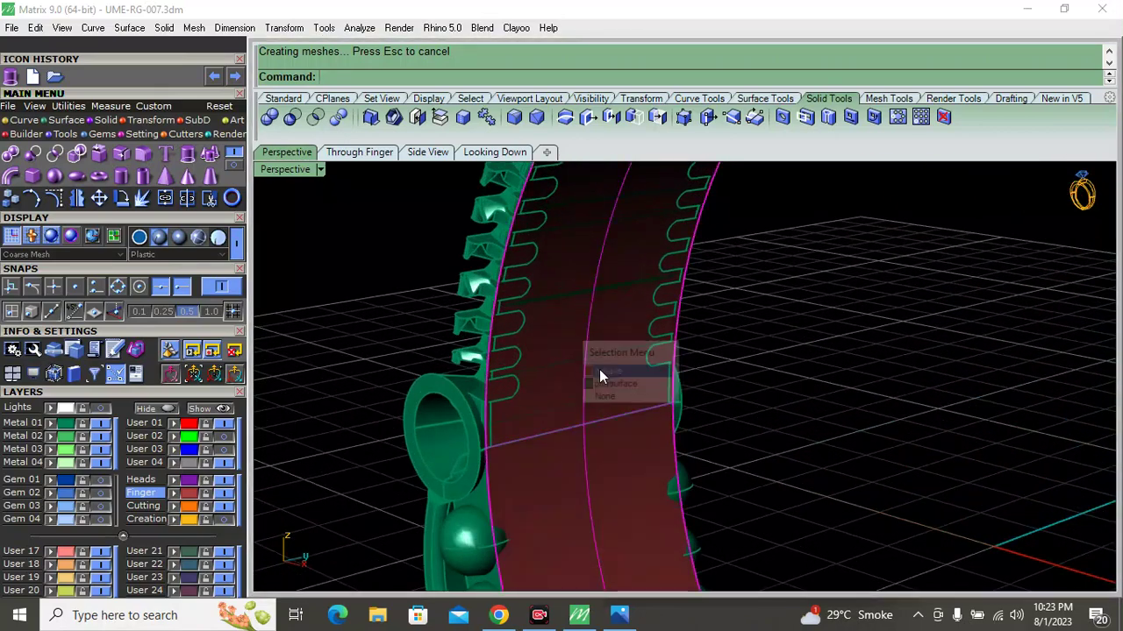
{"action": "scroll", "coordinate": [548, 322], "scroll_direction": "down", "scroll_amount": 5}
{"action": "right_click_drag", "start_coordinate": [548, 322], "coordinate": [641, 336]}
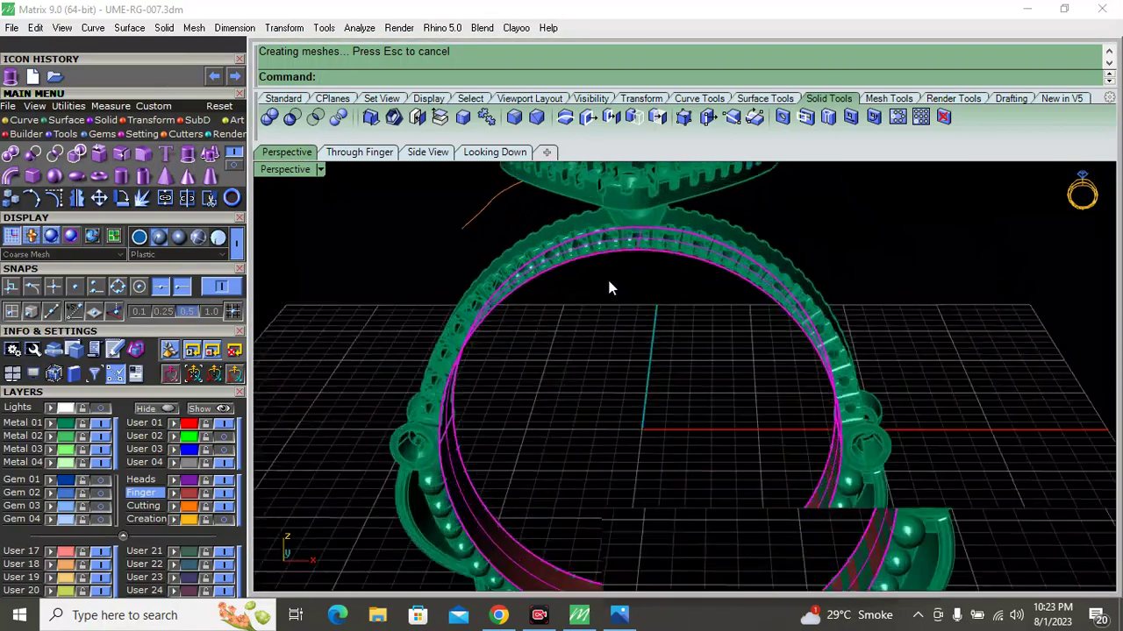
{"action": "scroll", "coordinate": [607, 288], "scroll_direction": "up", "scroll_amount": 3}
Offset the band surface 0.8 as a solid with OffsetSrf, then select the row of 14 gems
{"action": "type", "text": "OffsetSrf"}
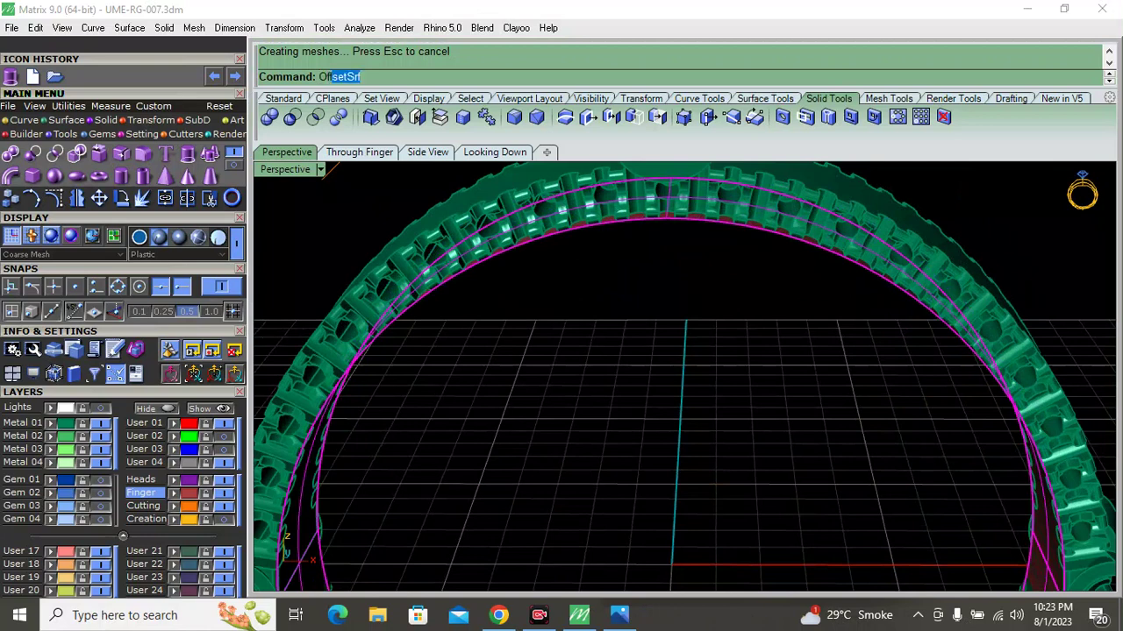
{"action": "key", "text": "Return"}
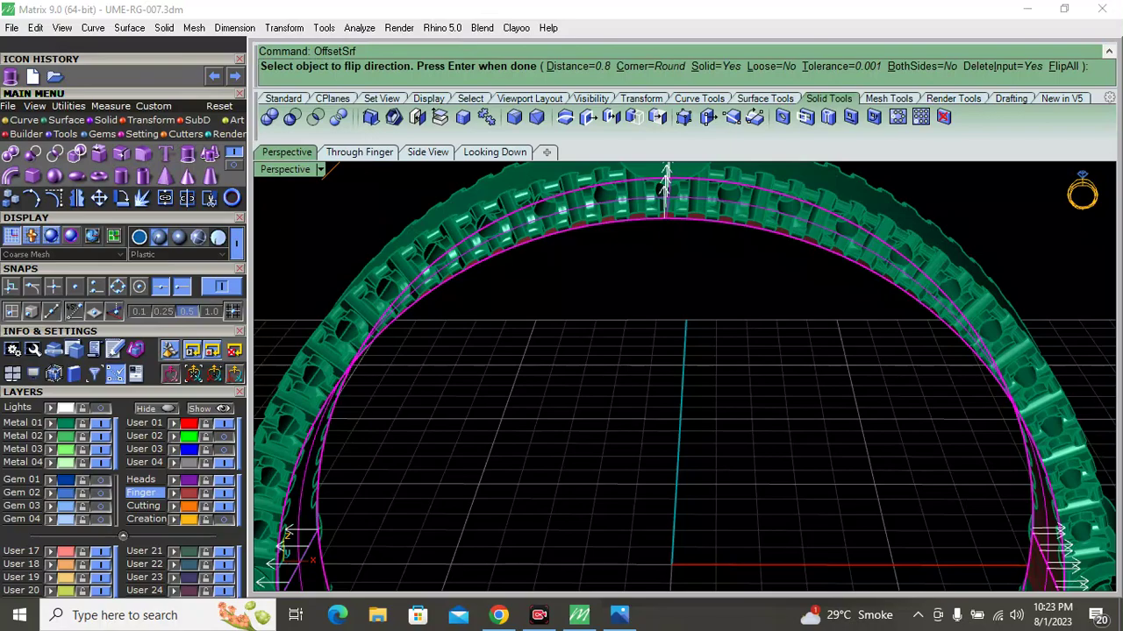
{"action": "type", "text": "1"}
{"action": "key", "text": "Return"}
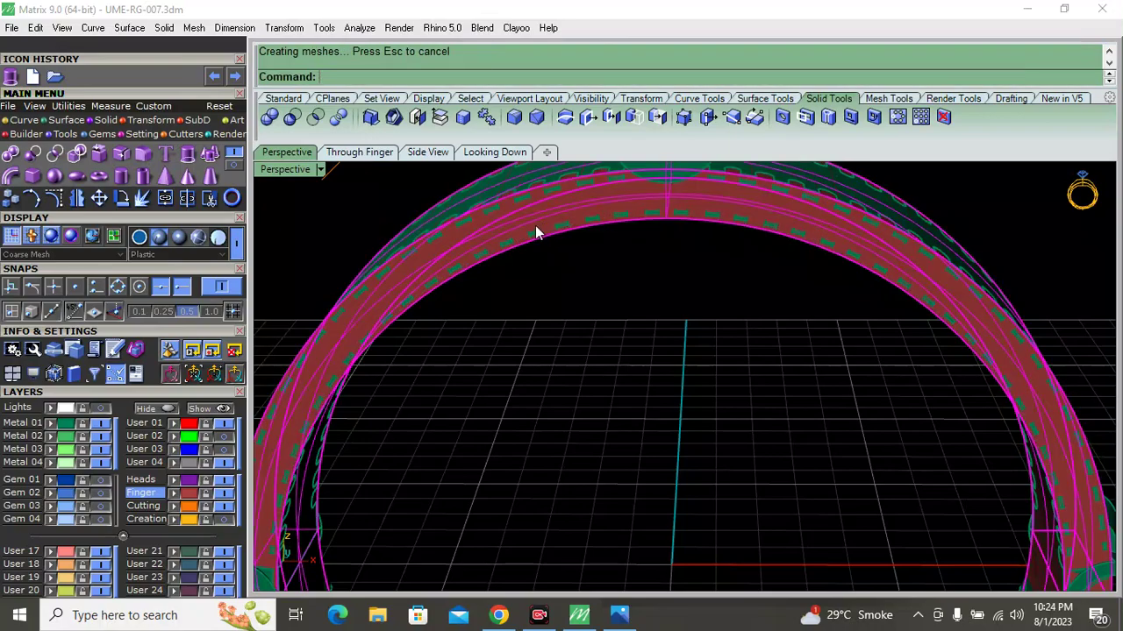
{"action": "mouse_move", "coordinate": [504, 221]}
{"action": "right_mouse_down"}
{"action": "mouse_move", "coordinate": [434, 407]}
{"action": "mouse_move", "coordinate": [368, 470]}
{"action": "mouse_move", "coordinate": [462, 289]}
{"action": "mouse_move", "coordinate": [445, 227]}
{"action": "right_mouse_up"}
{"action": "left_click_drag", "start_coordinate": [445, 227], "coordinate": [483, 332]}
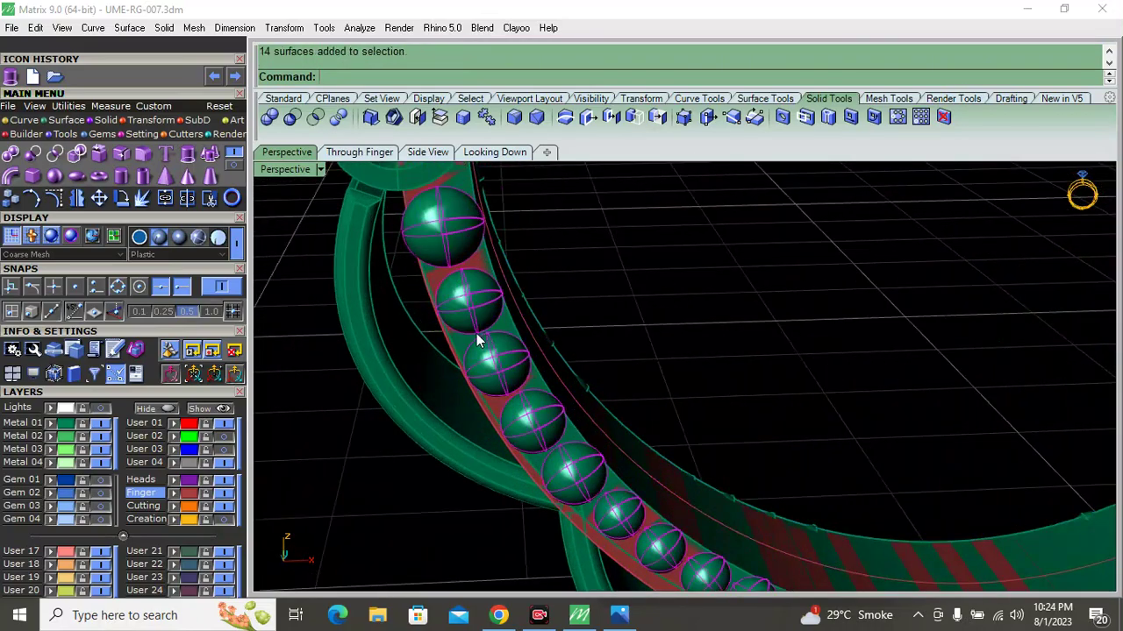
Clear the gem selection and start the Bead on Surface tool from the setting tools
{"action": "scroll", "coordinate": [537, 295], "scroll_direction": "up", "scroll_amount": 3}
{"action": "scroll", "coordinate": [537, 295], "scroll_direction": "down", "scroll_amount": 3}
{"action": "mouse_move", "coordinate": [594, 318]}
{"action": "right_mouse_down"}
{"action": "mouse_move", "coordinate": [576, 350]}
{"action": "mouse_move", "coordinate": [441, 329]}
{"action": "right_mouse_up"}
{"action": "scroll", "coordinate": [442, 329], "scroll_direction": "up", "scroll_amount": 3}
{"action": "key", "text": "Escape"}
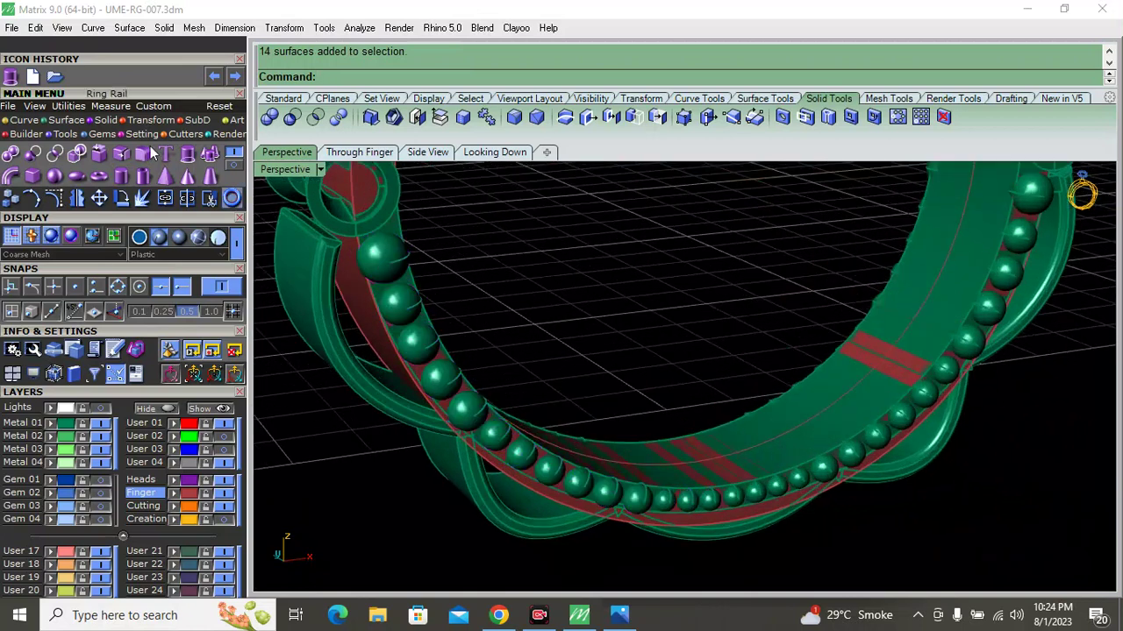
{"action": "left_click", "coordinate": [140, 134]}
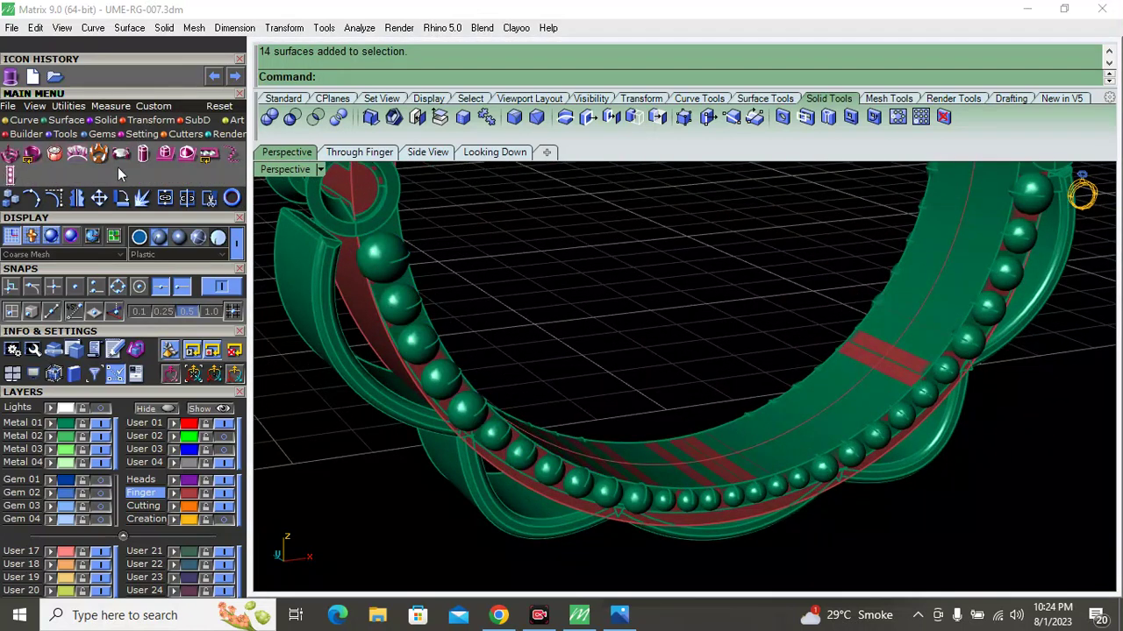
{"action": "left_click", "coordinate": [187, 155]}
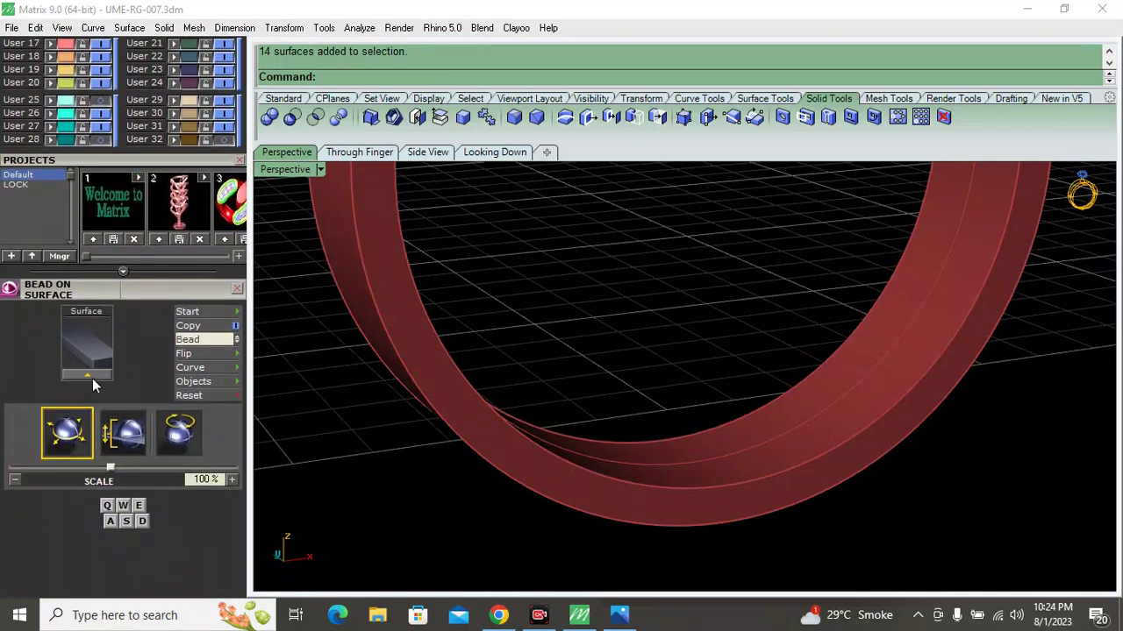
Pick the red test band as bead surface and place the first bead on it
{"action": "left_click", "coordinate": [414, 339]}
{"action": "left_click", "coordinate": [85, 374]}
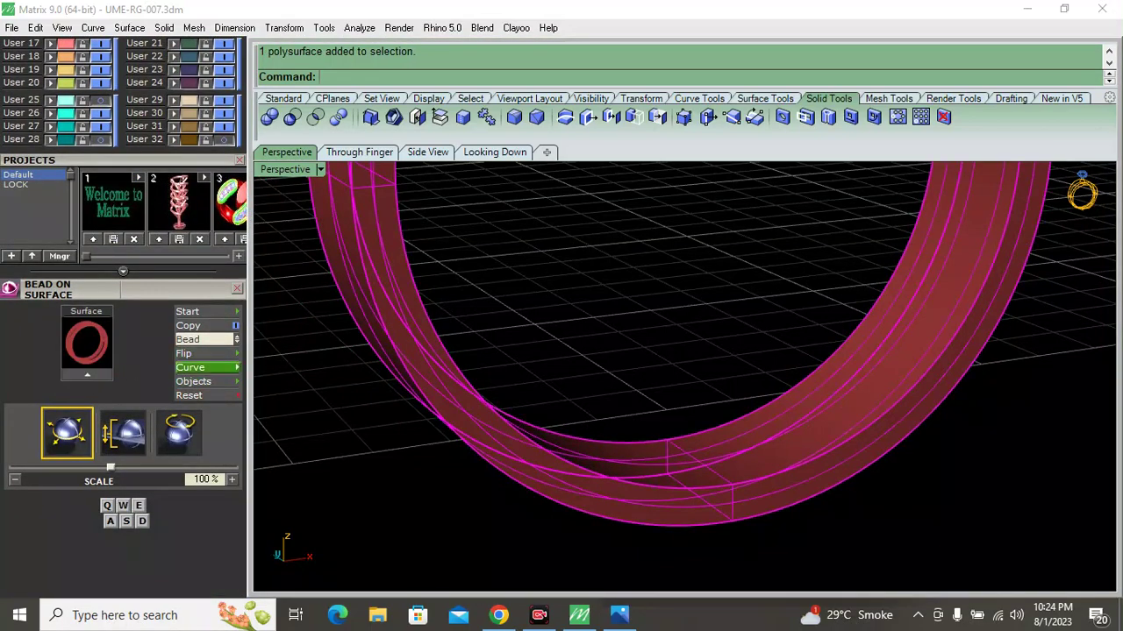
{"action": "scroll", "coordinate": [394, 282], "scroll_direction": "down", "scroll_amount": 2}
{"action": "scroll", "coordinate": [401, 272], "scroll_direction": "down", "scroll_amount": 1}
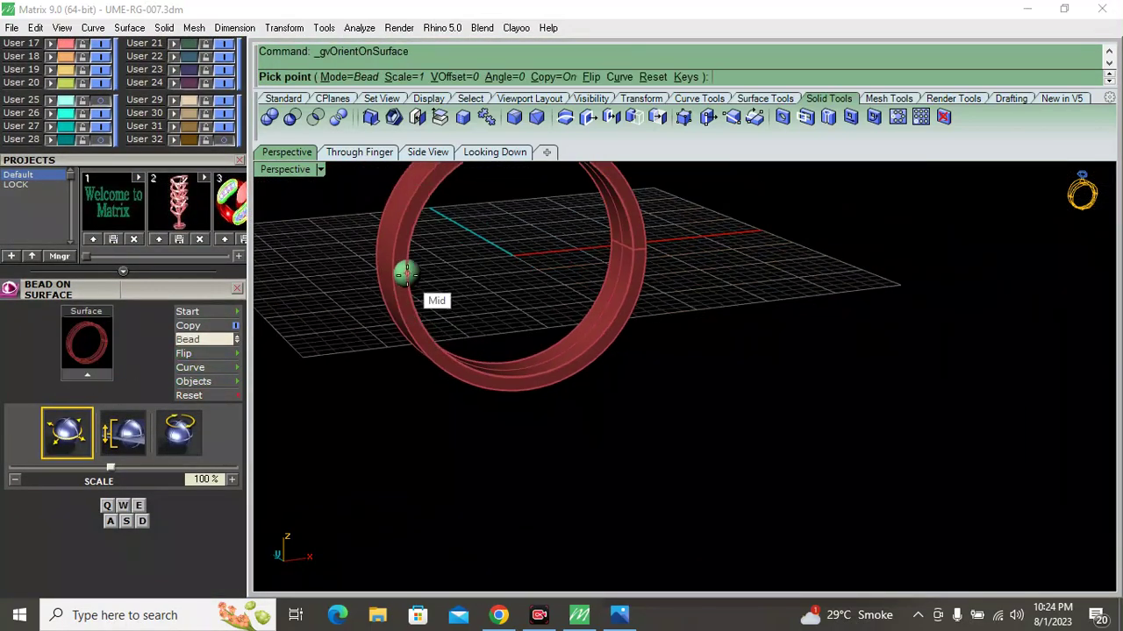
{"action": "scroll", "coordinate": [401, 268], "scroll_direction": "up", "scroll_amount": 2}
{"action": "scroll", "coordinate": [383, 277], "scroll_direction": "up", "scroll_amount": 2}
{"action": "left_click", "coordinate": [386, 270]}
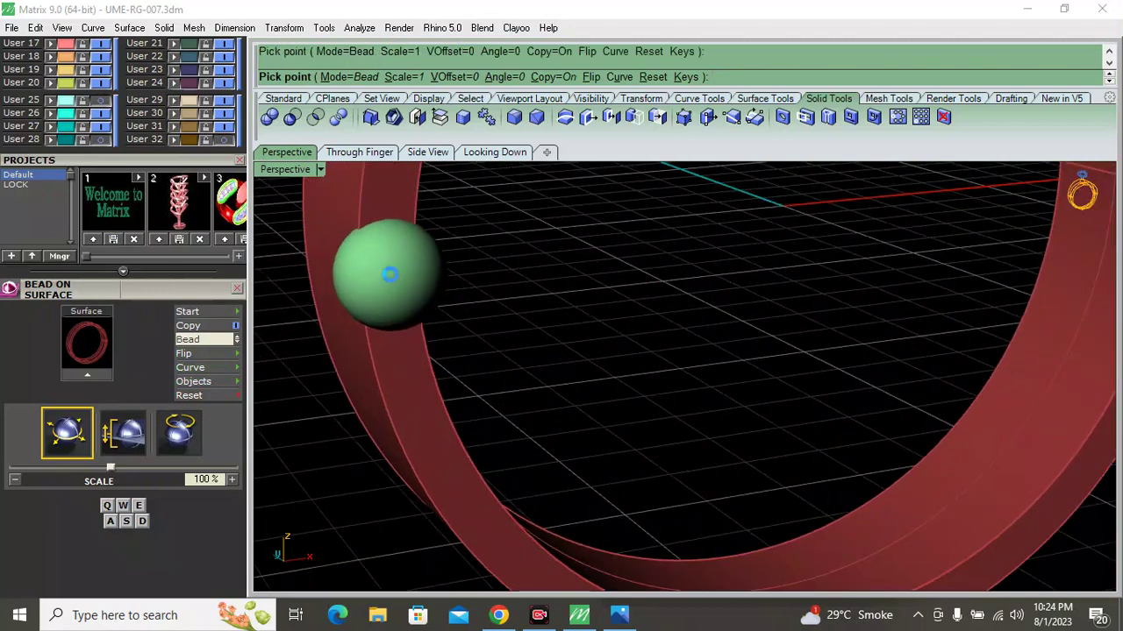
{"action": "right_click_drag", "start_coordinate": [414, 377], "coordinate": [564, 375]}
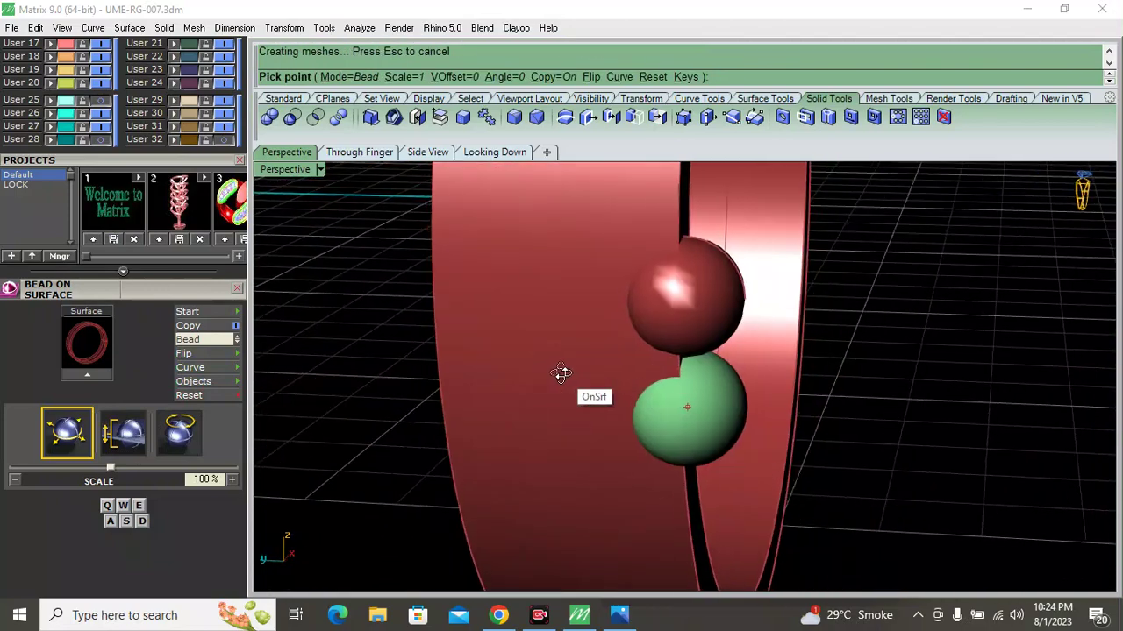
{"action": "key", "text": "Home"}
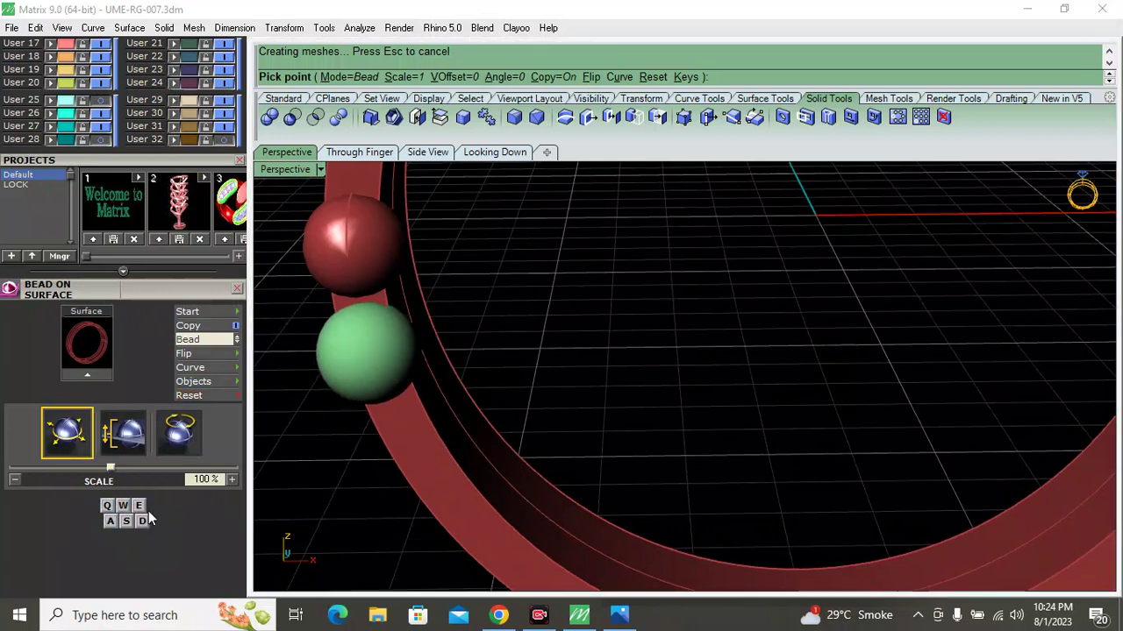
Place a smaller bead below with vertical offset -0.2 mm, then finish placing beads
{"action": "key", "text": "a"}
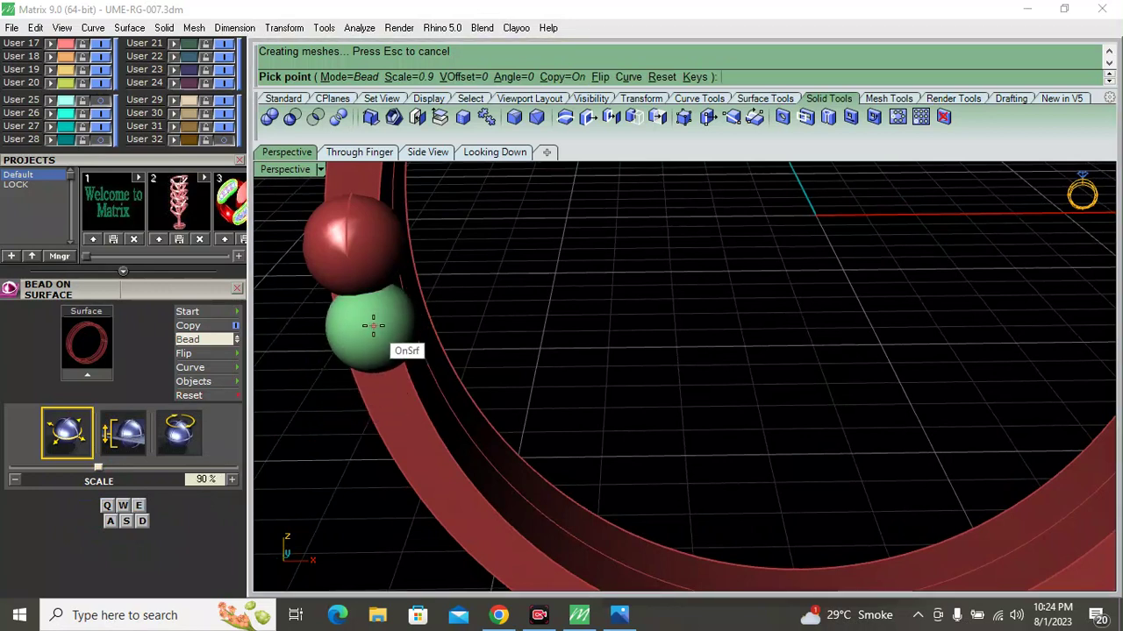
{"action": "key", "text": "a"}
{"action": "key", "text": "a"}
{"action": "key", "text": "a"}
{"action": "left_click", "coordinate": [363, 326]}
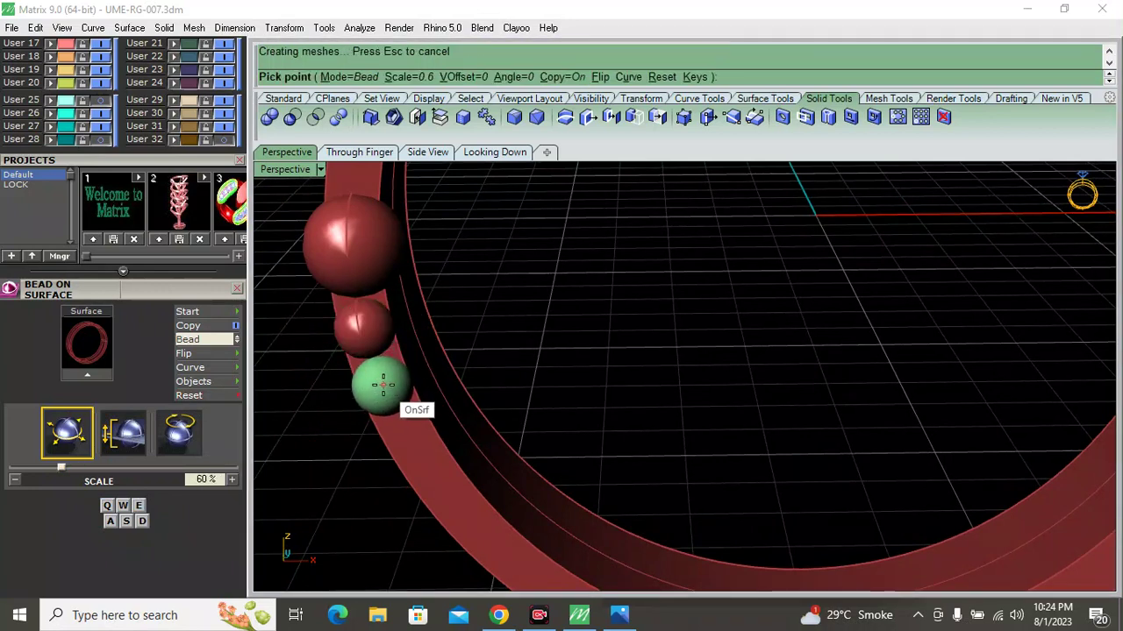
{"action": "key", "text": "w"}
{"action": "key", "text": "w"}
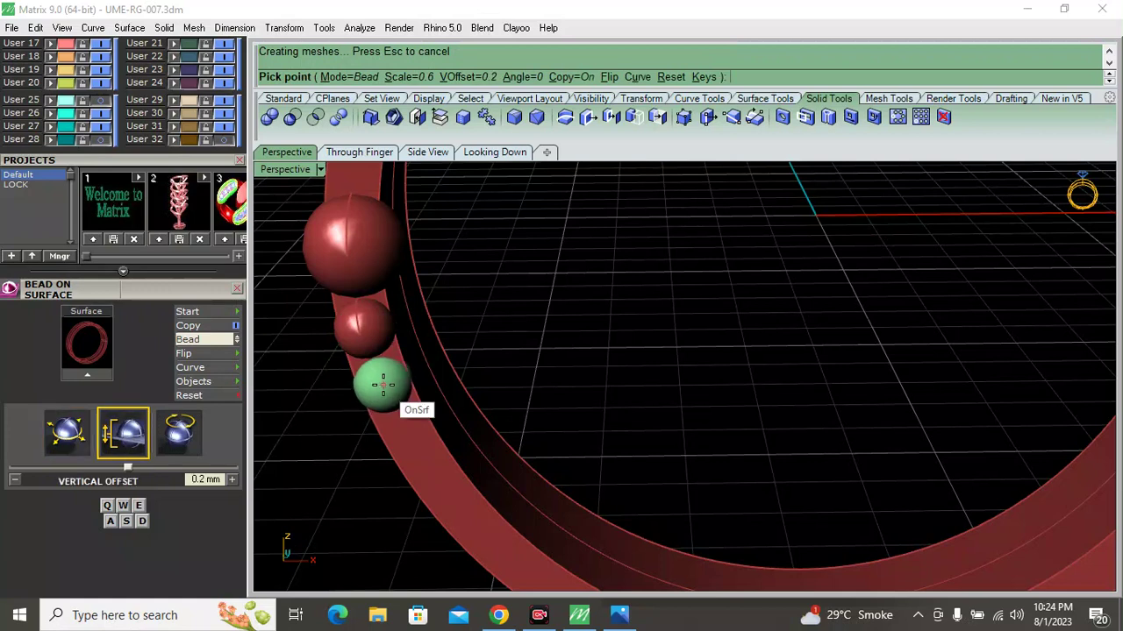
{"action": "key", "text": "w"}
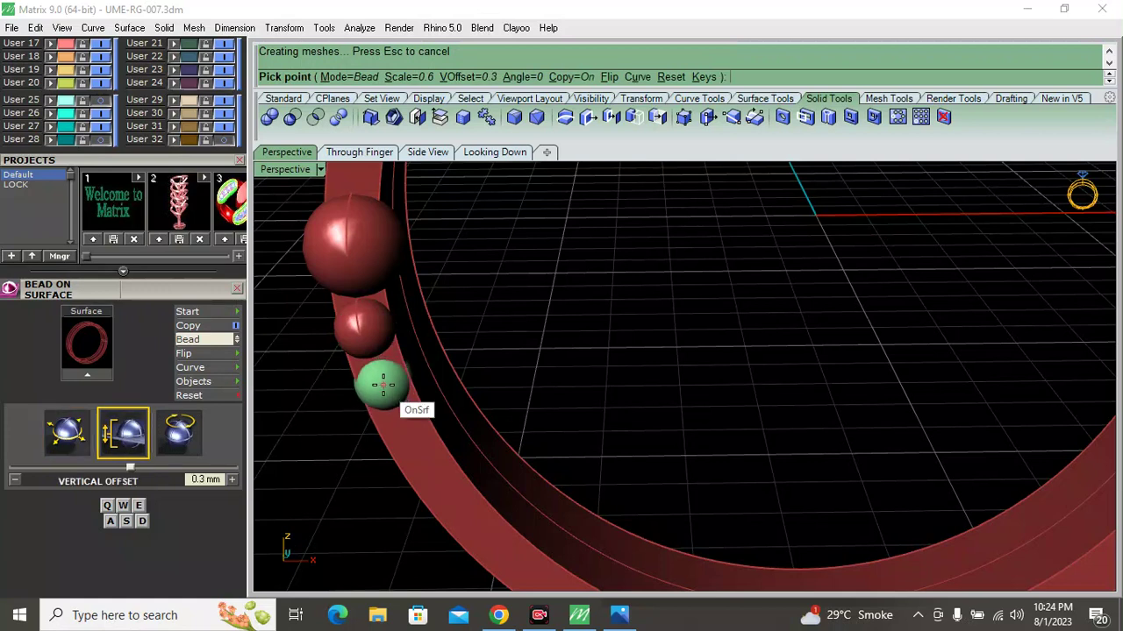
{"action": "key", "text": "s"}
{"action": "key", "text": "s"}
{"action": "key", "text": "s"}
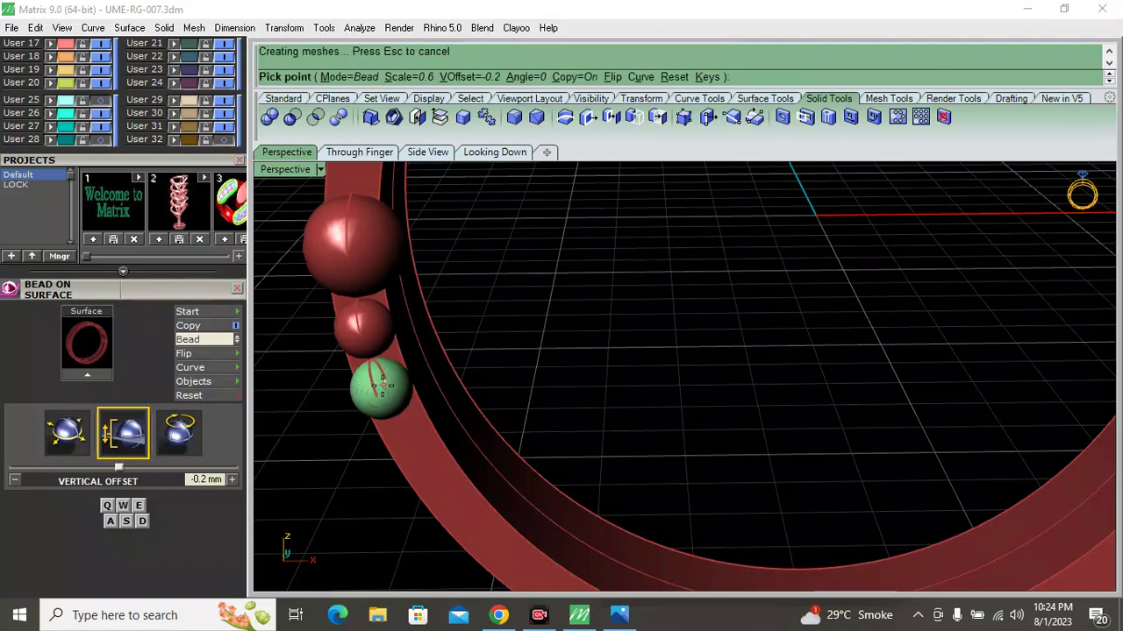
{"action": "right_click", "coordinate": [350, 366]}
Delete the trial beads and the test ring band
{"action": "right_click_drag", "start_coordinate": [350, 367], "coordinate": [596, 325]}
{"action": "scroll", "coordinate": [763, 370], "scroll_direction": "up", "scroll_amount": 5}
{"action": "scroll", "coordinate": [764, 369], "scroll_direction": "down", "scroll_amount": 3}
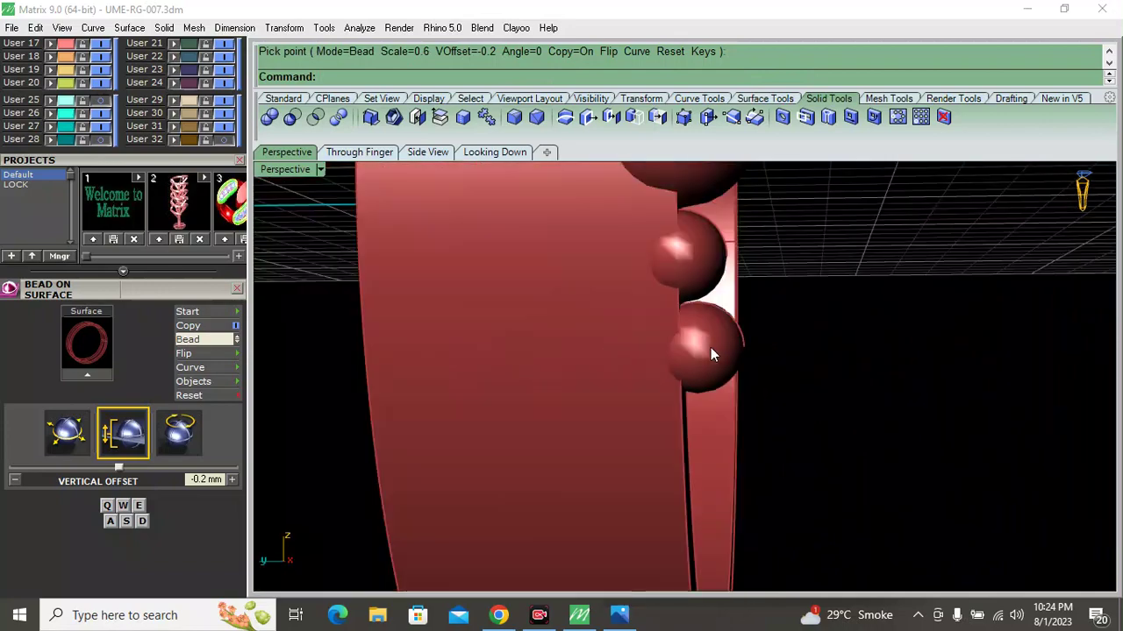
{"action": "scroll", "coordinate": [458, 374], "scroll_direction": "down", "scroll_amount": 3}
{"action": "scroll", "coordinate": [457, 374], "scroll_direction": "down", "scroll_amount": 2}
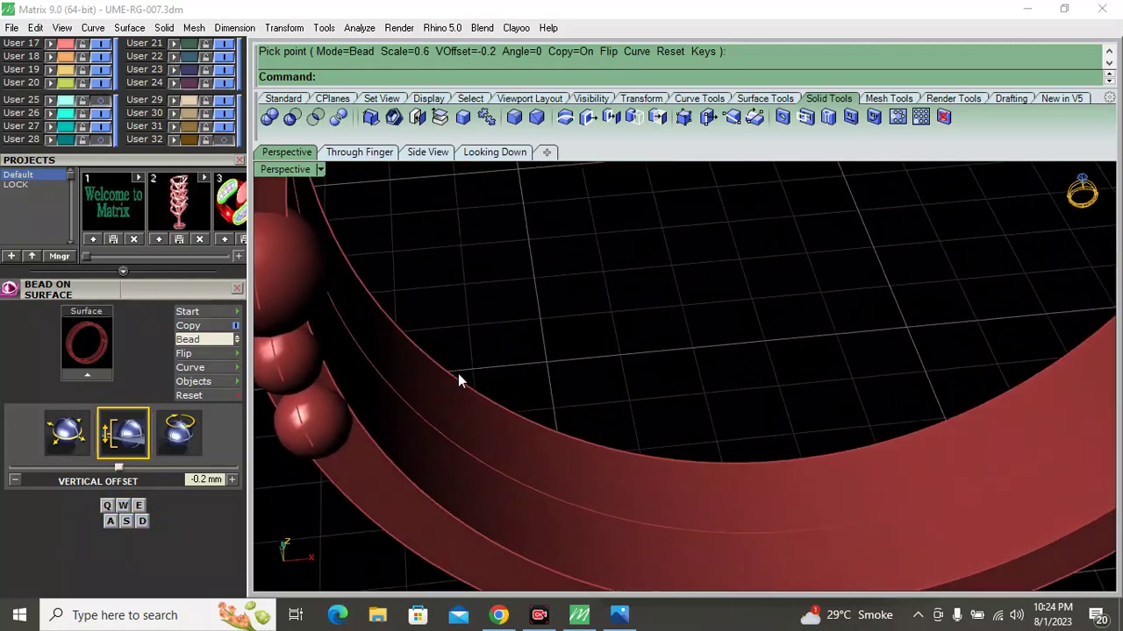
{"action": "scroll", "coordinate": [388, 384], "scroll_direction": "down", "scroll_amount": 2}
{"action": "left_click_drag", "start_coordinate": [305, 299], "coordinate": [500, 493]}
{"action": "key", "text": "Delete"}
{"action": "left_click", "coordinate": [368, 317]}
{"action": "key", "text": "Delete"}
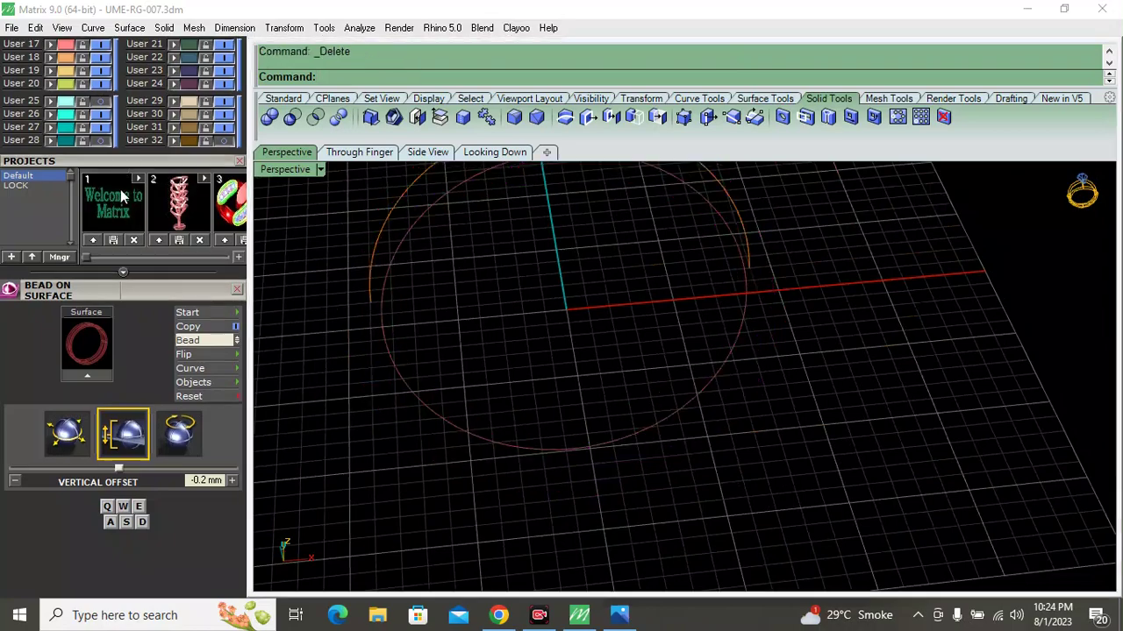
Undo to restore the full ring model, then select the scalloped shank band
{"action": "scroll", "coordinate": [120, 190], "scroll_direction": "up", "scroll_amount": 5}
{"action": "key", "text": "ctrl+z"}
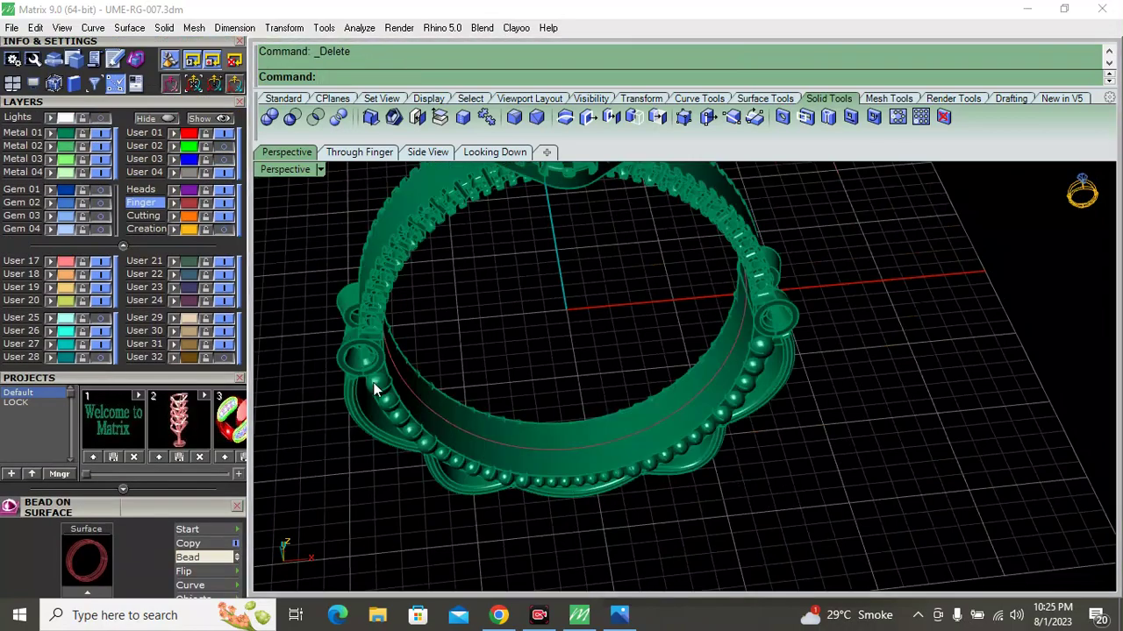
{"action": "scroll", "coordinate": [373, 368], "scroll_direction": "up", "scroll_amount": 3}
{"action": "scroll", "coordinate": [399, 294], "scroll_direction": "up", "scroll_amount": 3}
{"action": "scroll", "coordinate": [437, 268], "scroll_direction": "up", "scroll_amount": 2}
{"action": "scroll", "coordinate": [436, 273], "scroll_direction": "down", "scroll_amount": 3}
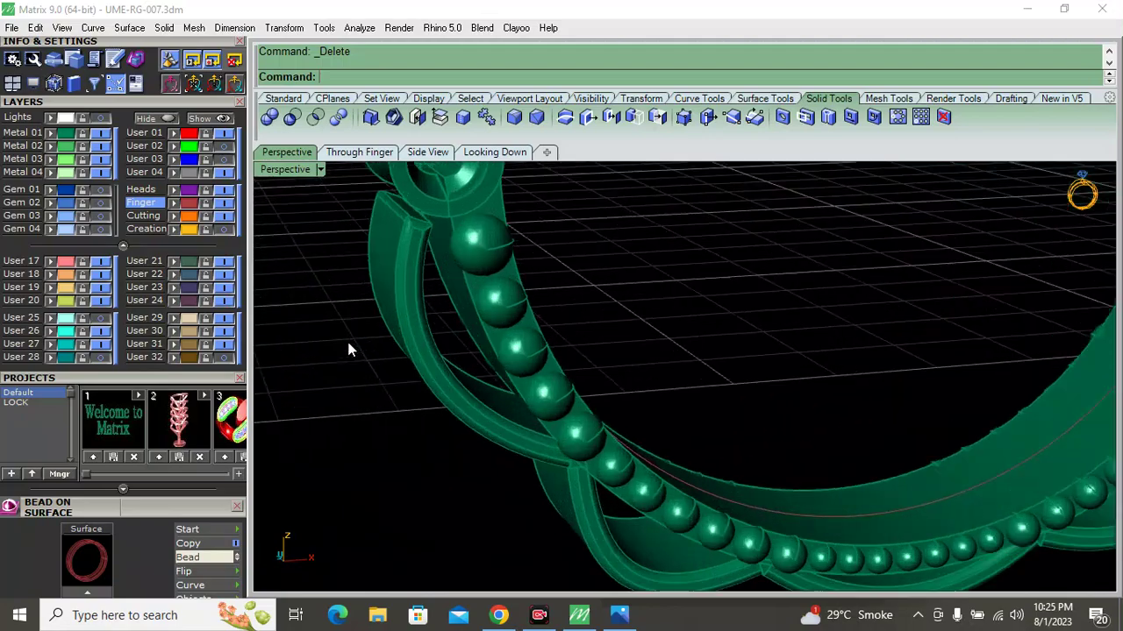
{"action": "left_click", "coordinate": [393, 321]}
{"action": "scroll", "coordinate": [471, 392], "scroll_direction": "down", "scroll_amount": 3}
{"action": "mouse_move", "coordinate": [471, 392]}
{"action": "right_mouse_down"}
{"action": "mouse_move", "coordinate": [533, 216]}
{"action": "mouse_move", "coordinate": [533, 319]}
{"action": "mouse_move", "coordinate": [451, 346]}
{"action": "right_mouse_up"}
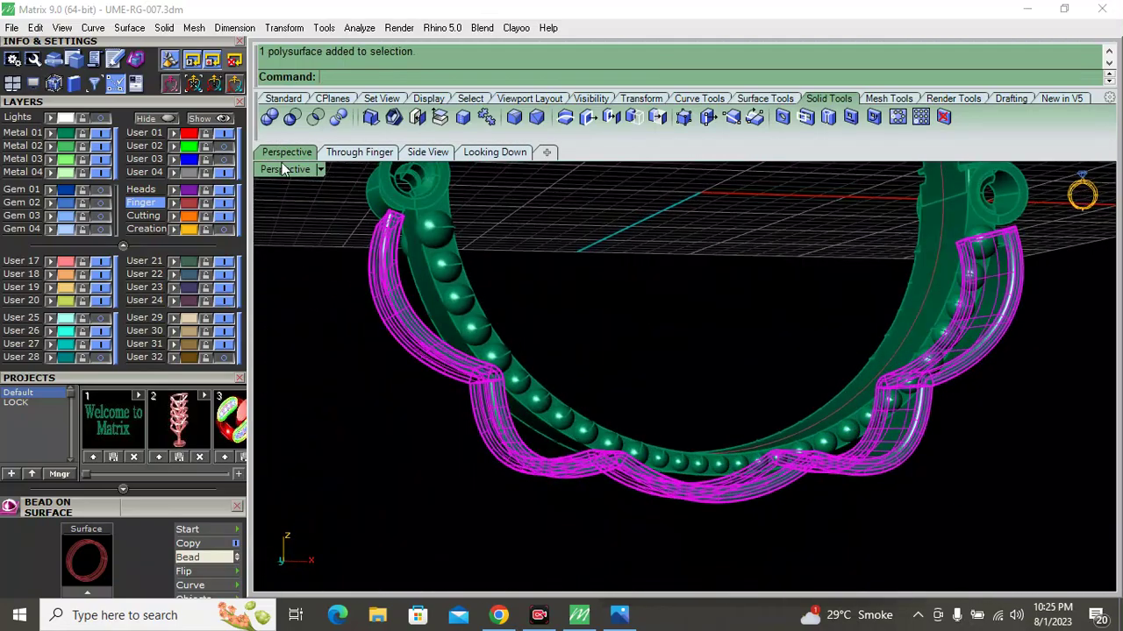
Switch to the four-viewport layout
{"action": "double_click", "coordinate": [281, 165]}
{"action": "scroll", "coordinate": [412, 566], "scroll_direction": "up", "scroll_amount": 3}
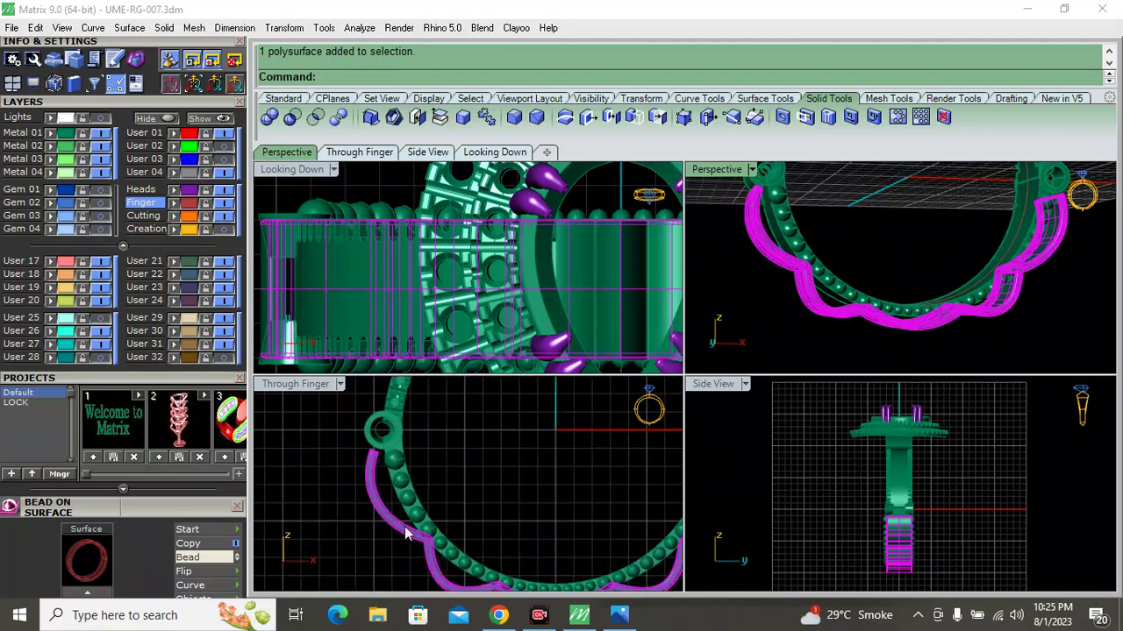
{"action": "scroll", "coordinate": [130, 276], "scroll_direction": "up", "scroll_amount": 5}
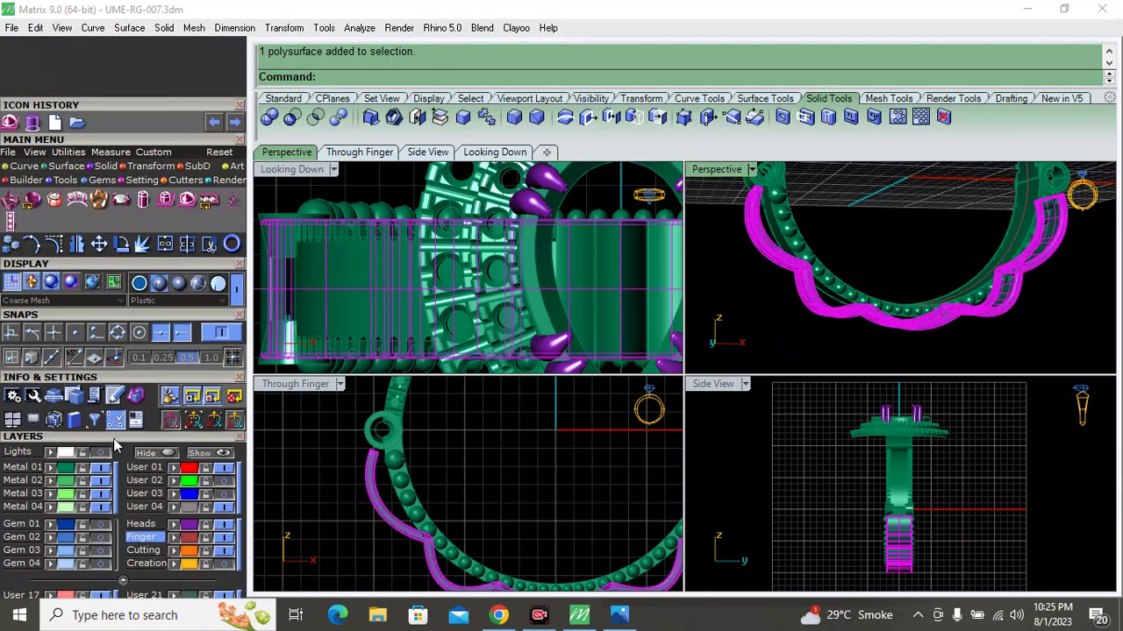
Draw a start-direction arc along the left shank in Through Finger using object snaps
{"action": "left_click", "coordinate": [12, 167]}
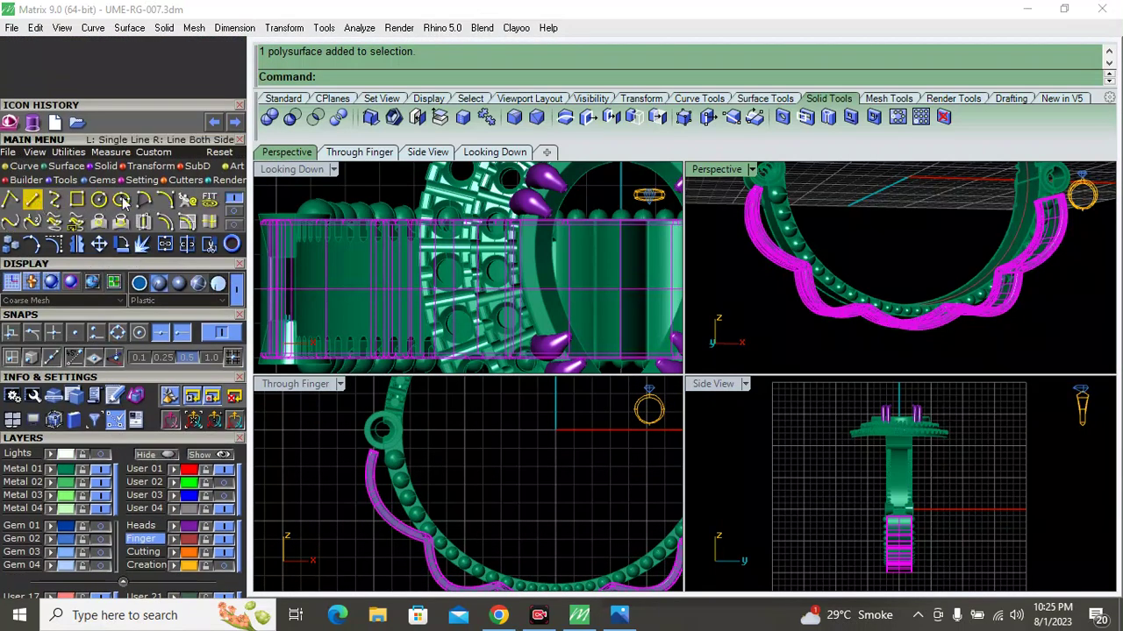
{"action": "left_click", "coordinate": [169, 202]}
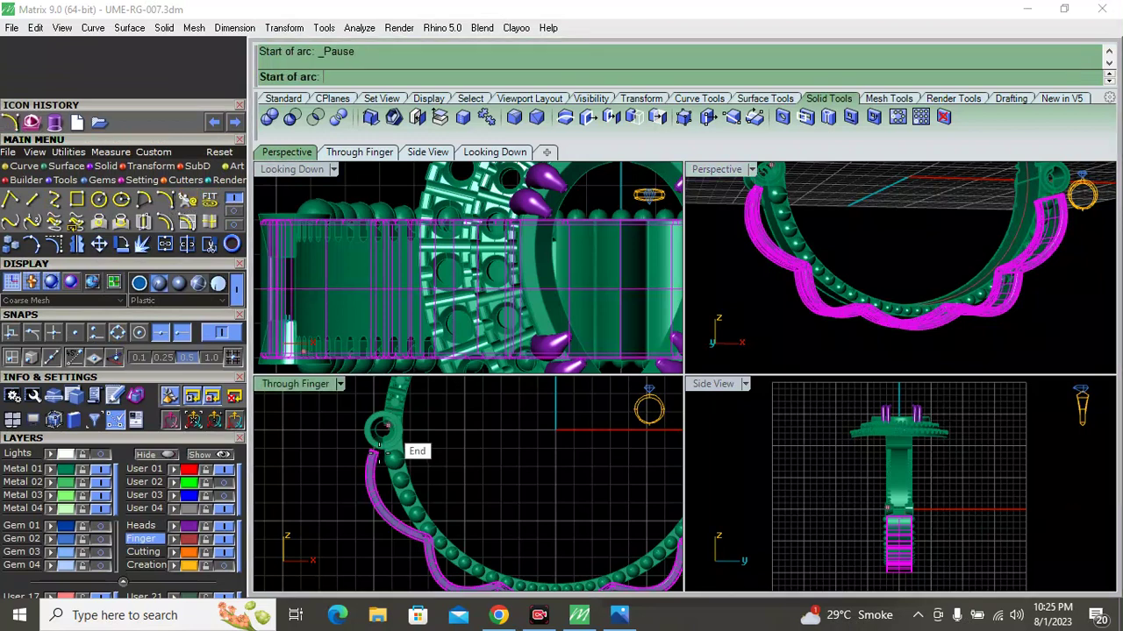
{"action": "left_click", "coordinate": [52, 335]}
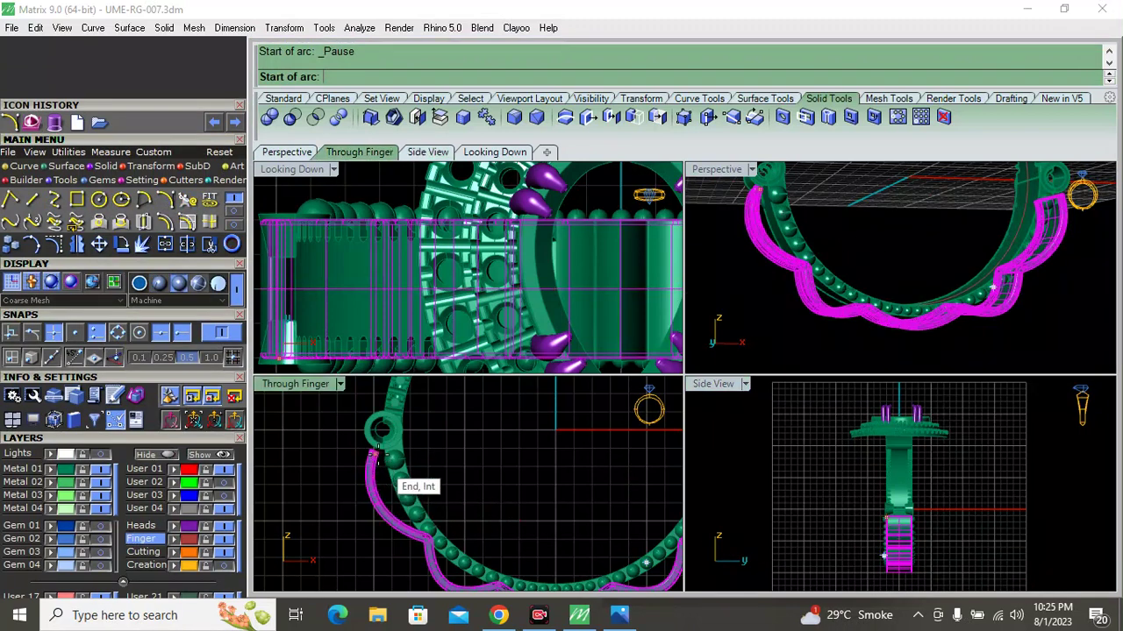
{"action": "left_click", "coordinate": [220, 338]}
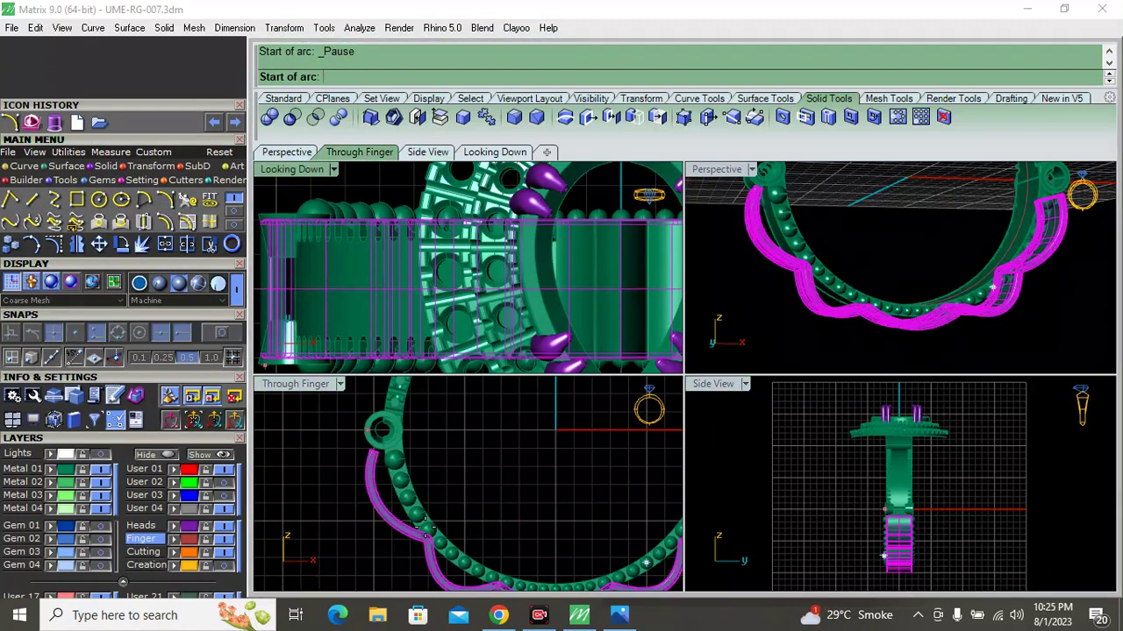
{"action": "left_click", "coordinate": [372, 452]}
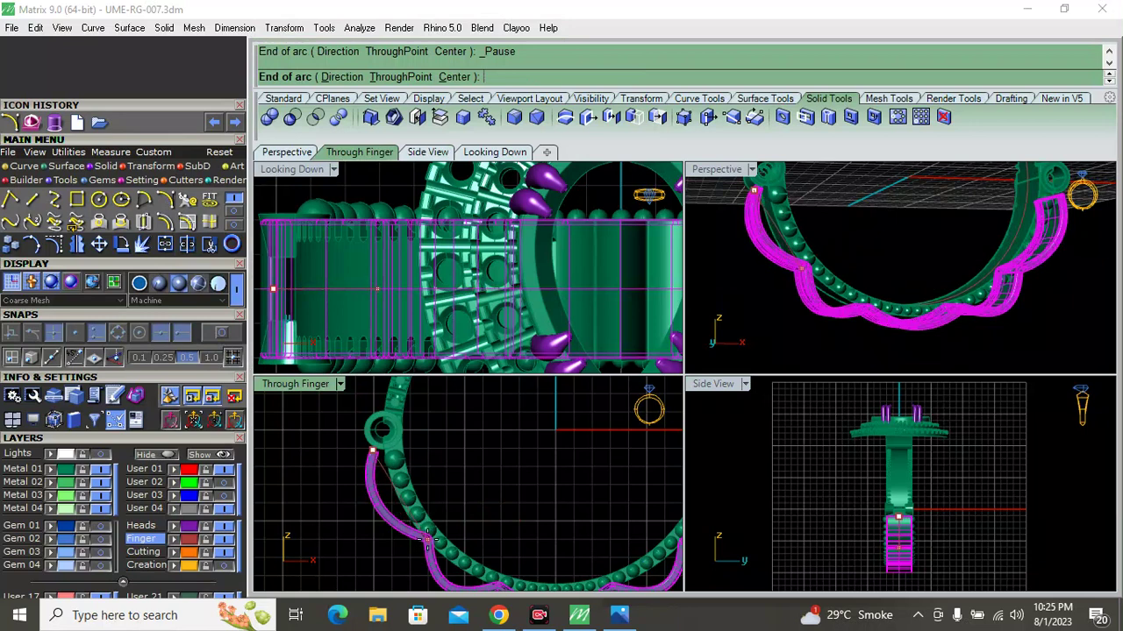
{"action": "left_click", "coordinate": [431, 475]}
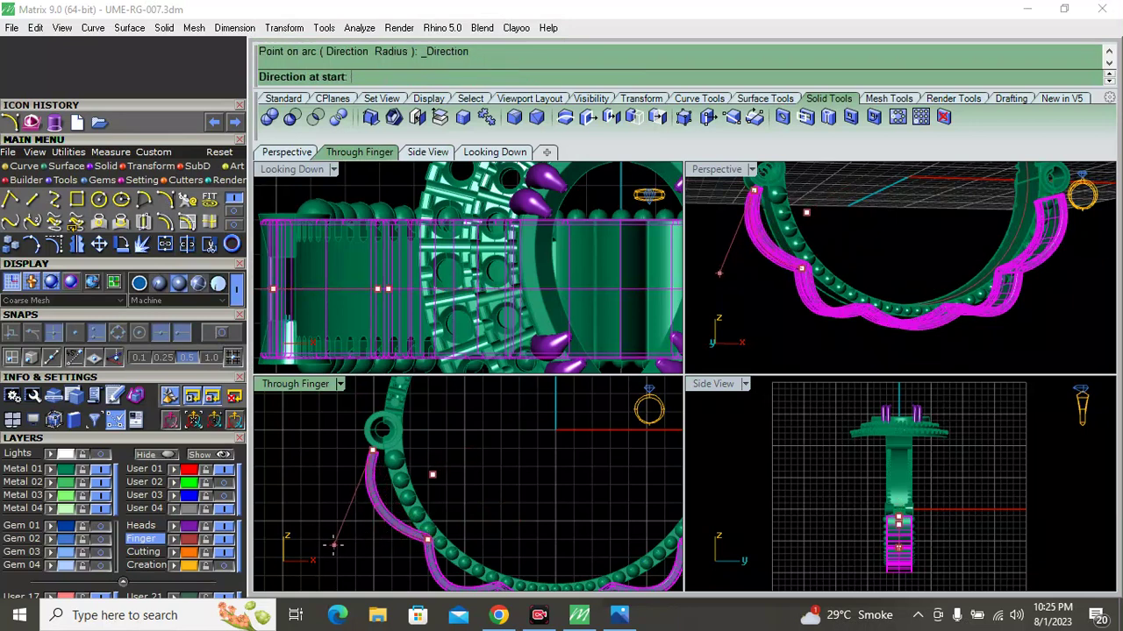
{"action": "left_click", "coordinate": [372, 458]}
{"action": "scroll", "coordinate": [372, 465], "scroll_direction": "up", "scroll_amount": 2}
{"action": "scroll", "coordinate": [372, 464], "scroll_direction": "up", "scroll_amount": 3}
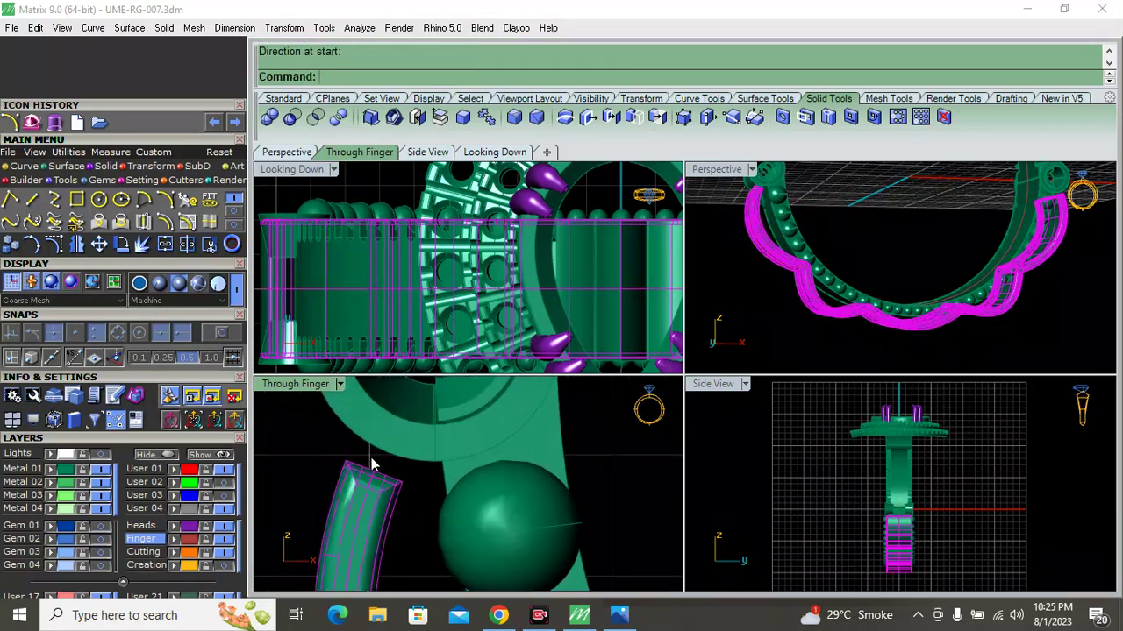
Clear the selection and delete the outer scalloped shank
{"action": "key", "text": "Escape"}
{"action": "scroll", "coordinate": [361, 463], "scroll_direction": "down", "scroll_amount": 3}
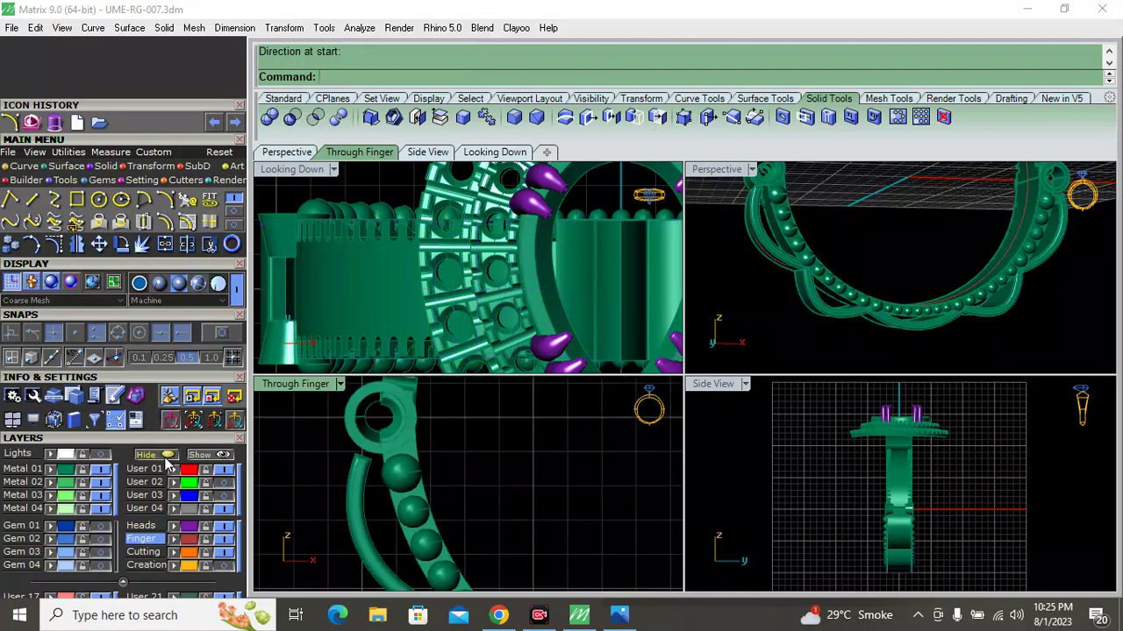
{"action": "left_click", "coordinate": [348, 496]}
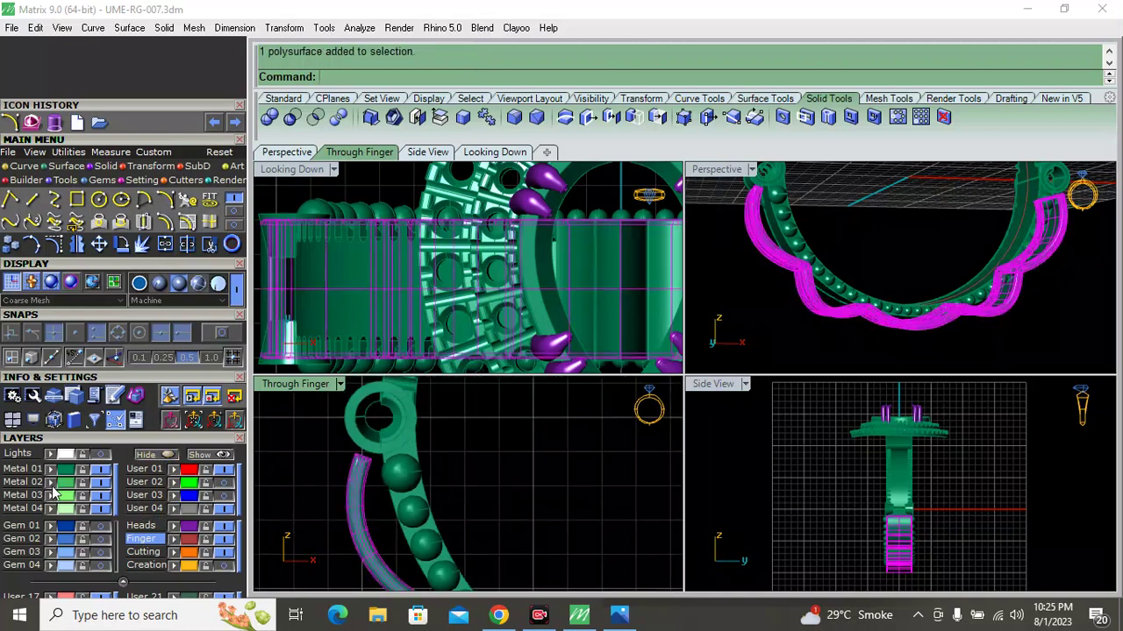
{"action": "key", "text": "Delete"}
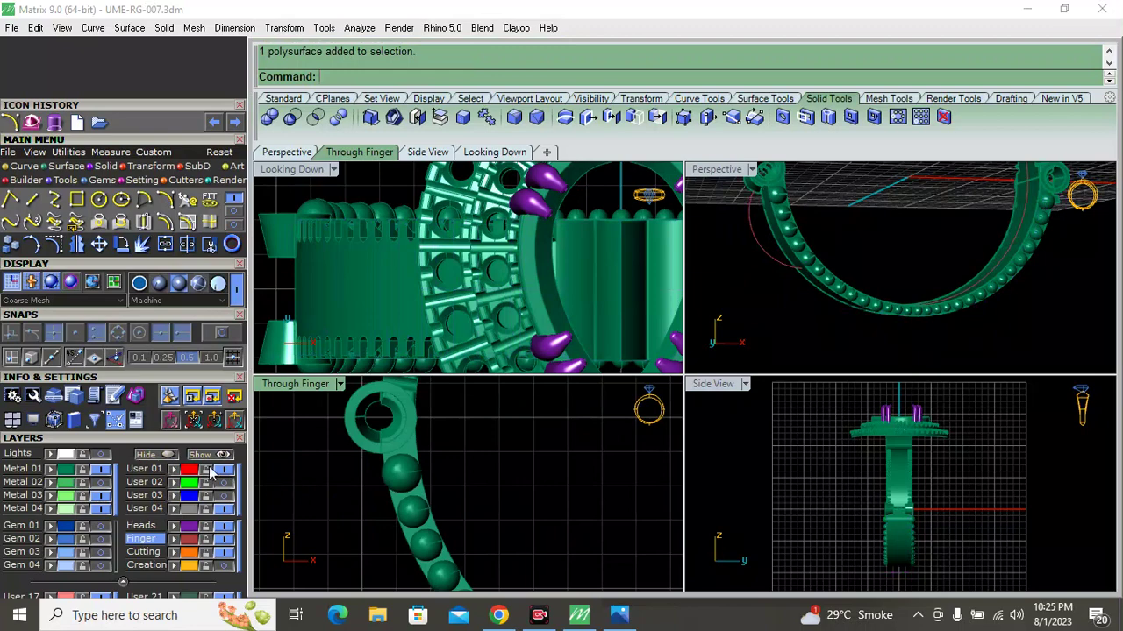
Set the Through Finger and Looking Down views to Plastic display mode
{"action": "left_click", "coordinate": [341, 385]}
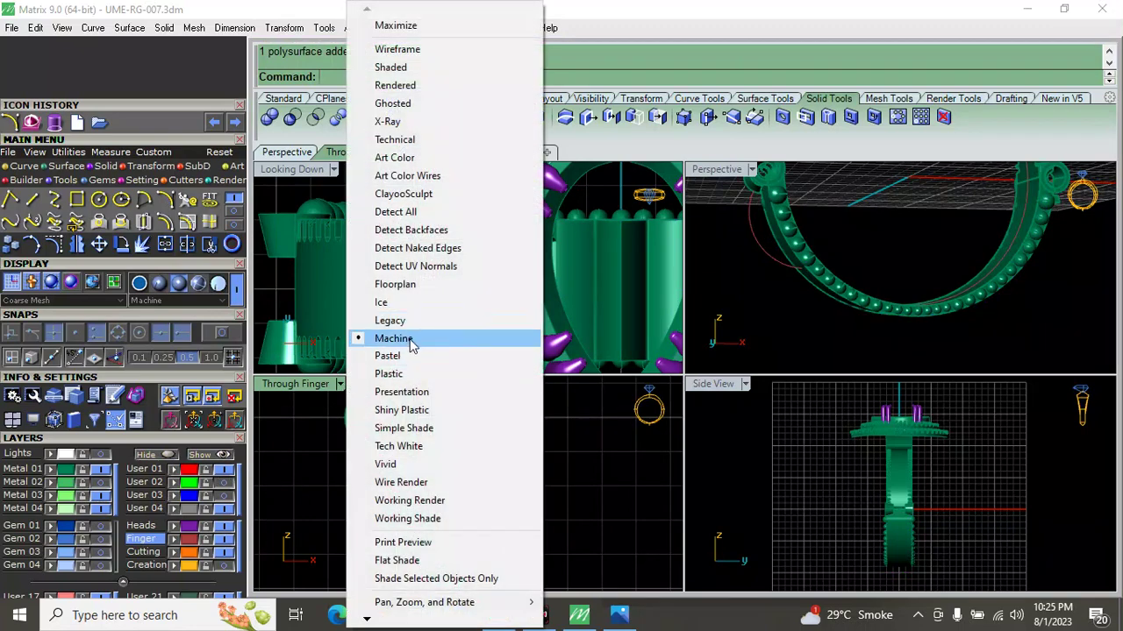
{"action": "left_click", "coordinate": [393, 374]}
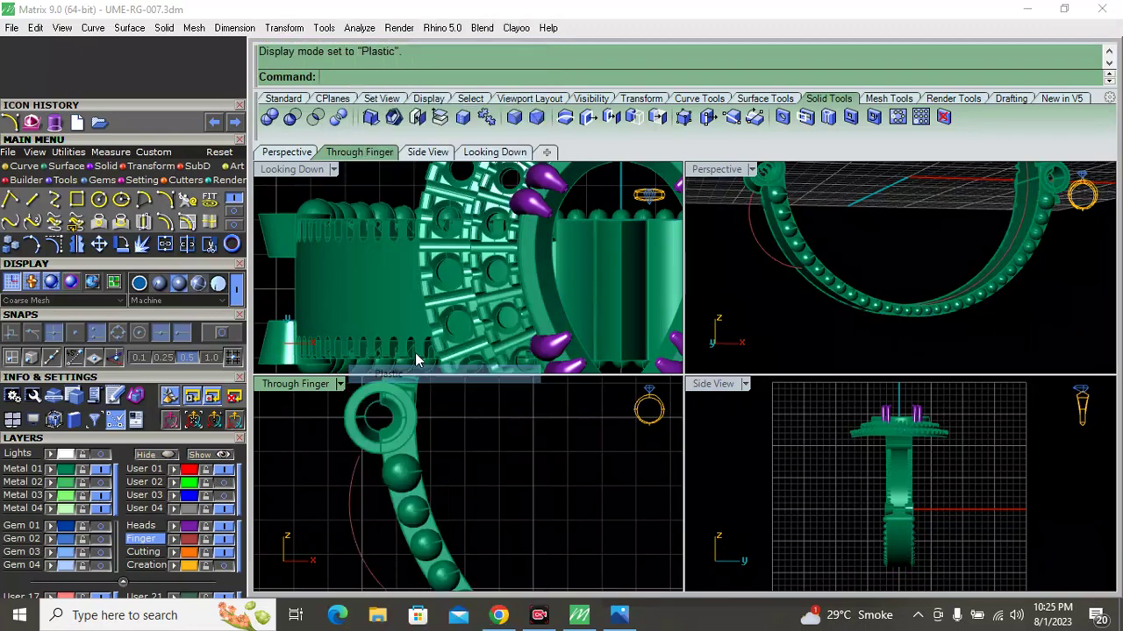
{"action": "left_click", "coordinate": [333, 170]}
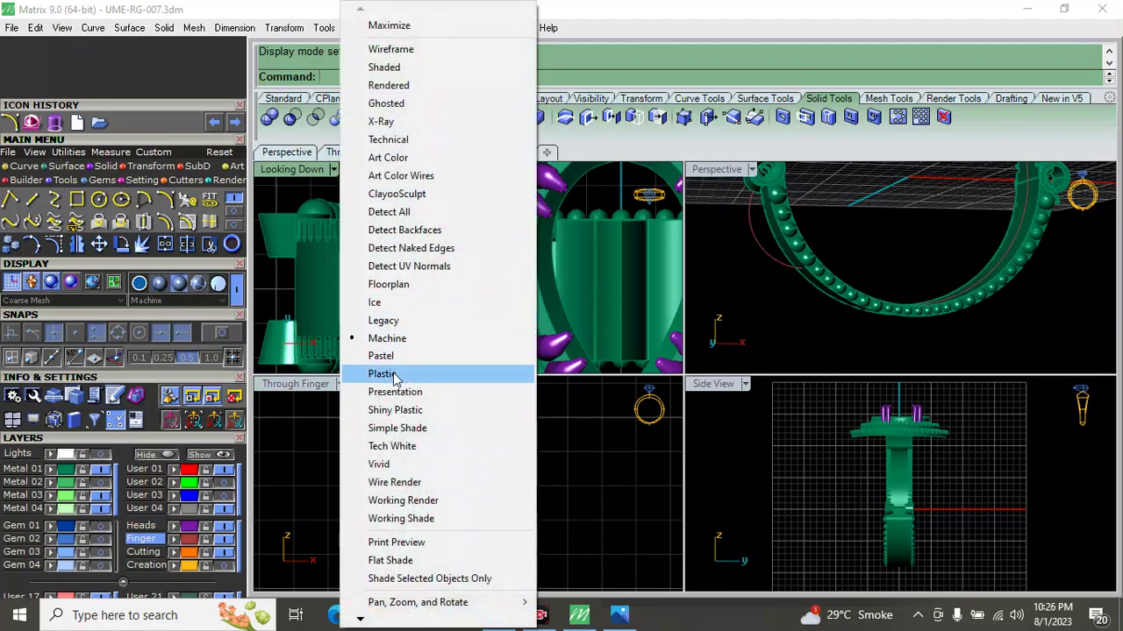
{"action": "left_click", "coordinate": [393, 374]}
{"action": "right_click", "coordinate": [801, 415]}
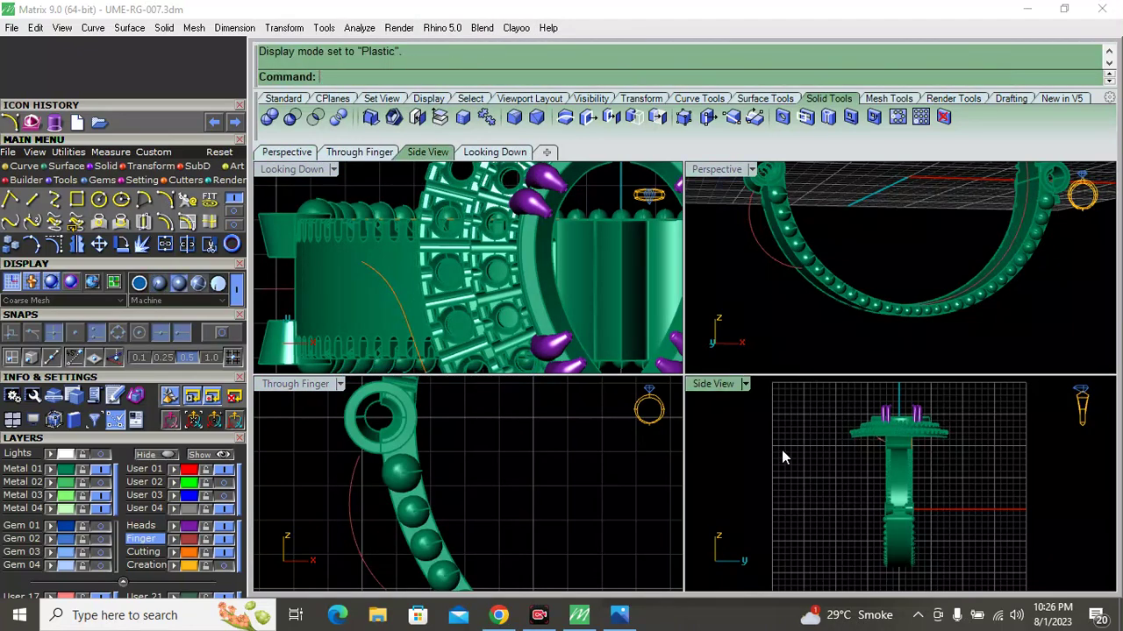
Delete the background reference picture and show the hidden scalloped band and beads layer
{"action": "scroll", "coordinate": [492, 431], "scroll_direction": "down", "scroll_amount": 5}
{"action": "left_click", "coordinate": [394, 470]}
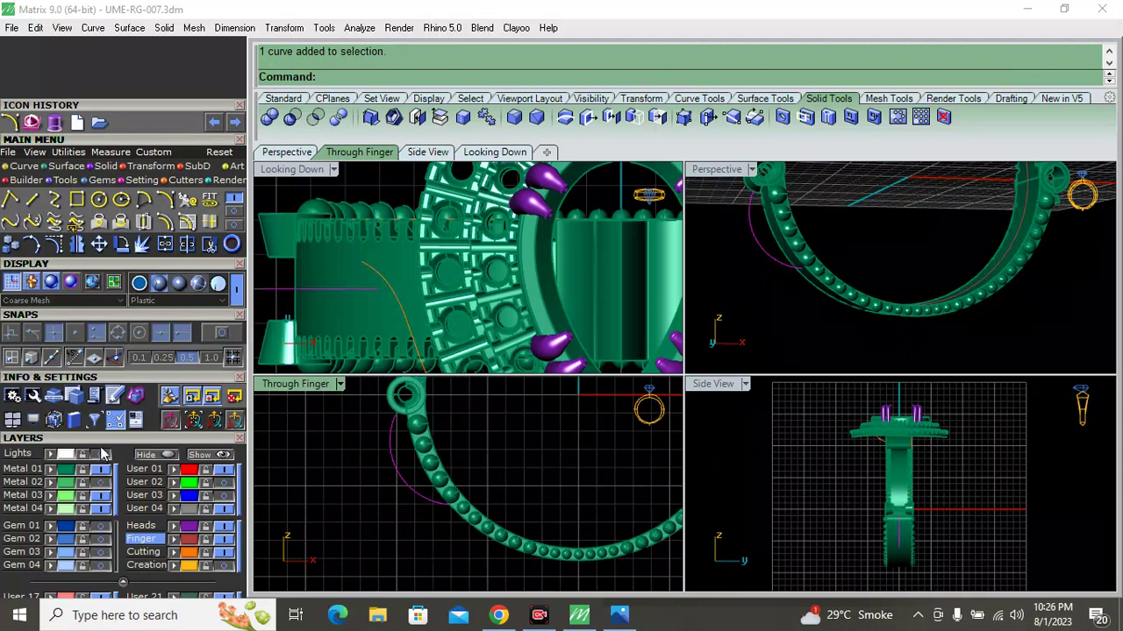
{"action": "scroll", "coordinate": [337, 477], "scroll_direction": "down", "scroll_amount": 3}
{"action": "left_click", "coordinate": [335, 474]}
{"action": "key", "text": "Delete"}
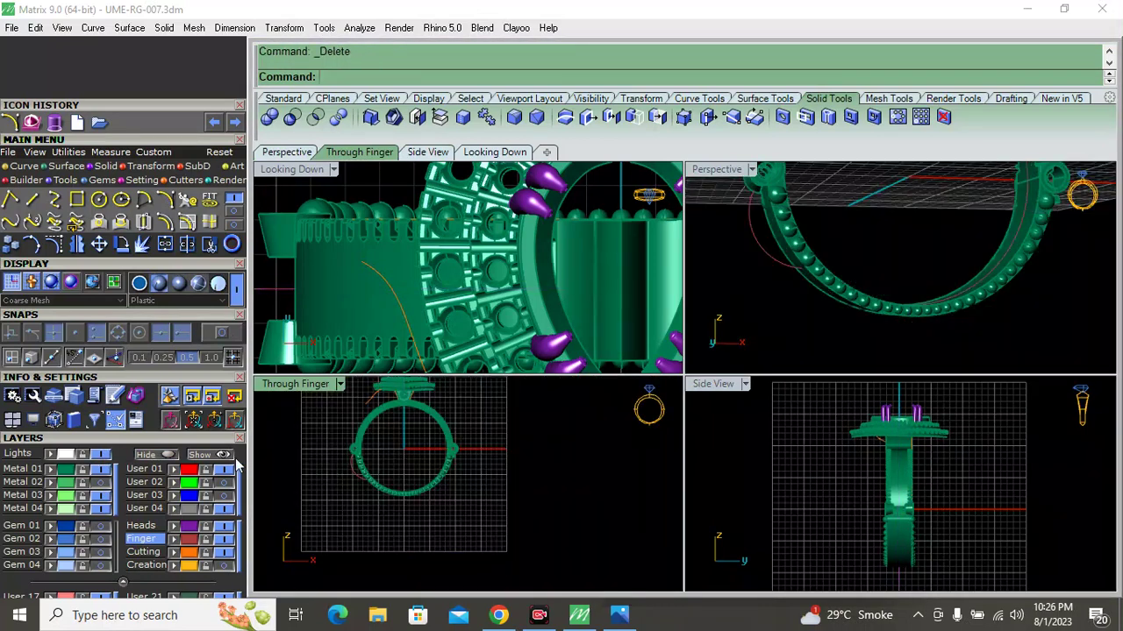
{"action": "left_click", "coordinate": [103, 494]}
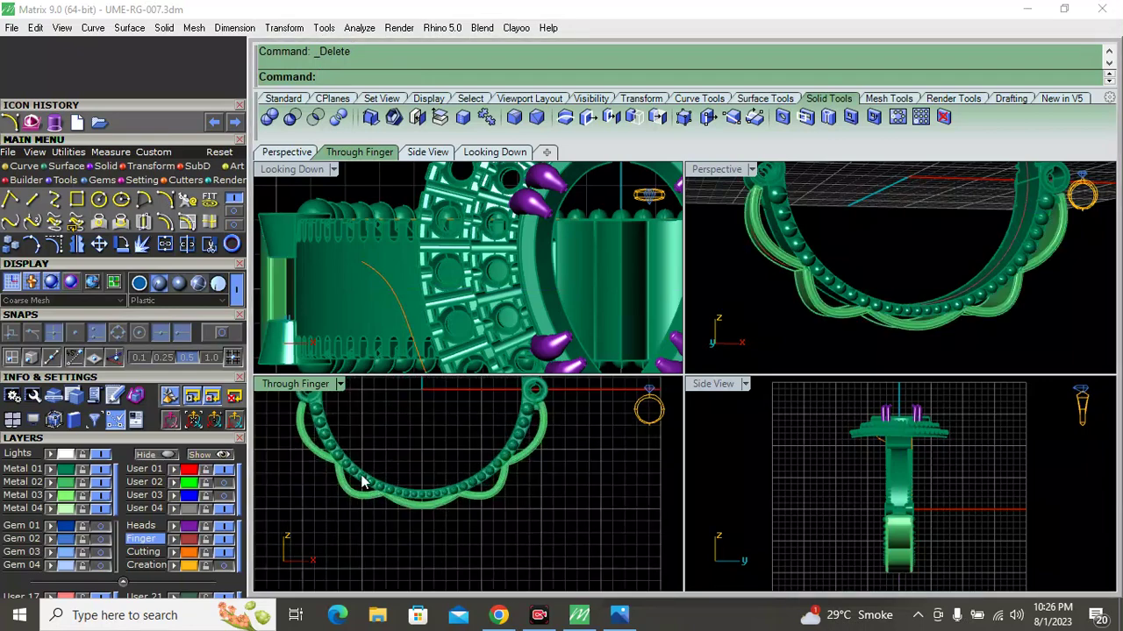
Twice start an arc on the band with the start-direction option, cancelling both attempts
{"action": "scroll", "coordinate": [333, 471], "scroll_direction": "up", "scroll_amount": 5}
{"action": "left_click", "coordinate": [78, 222]}
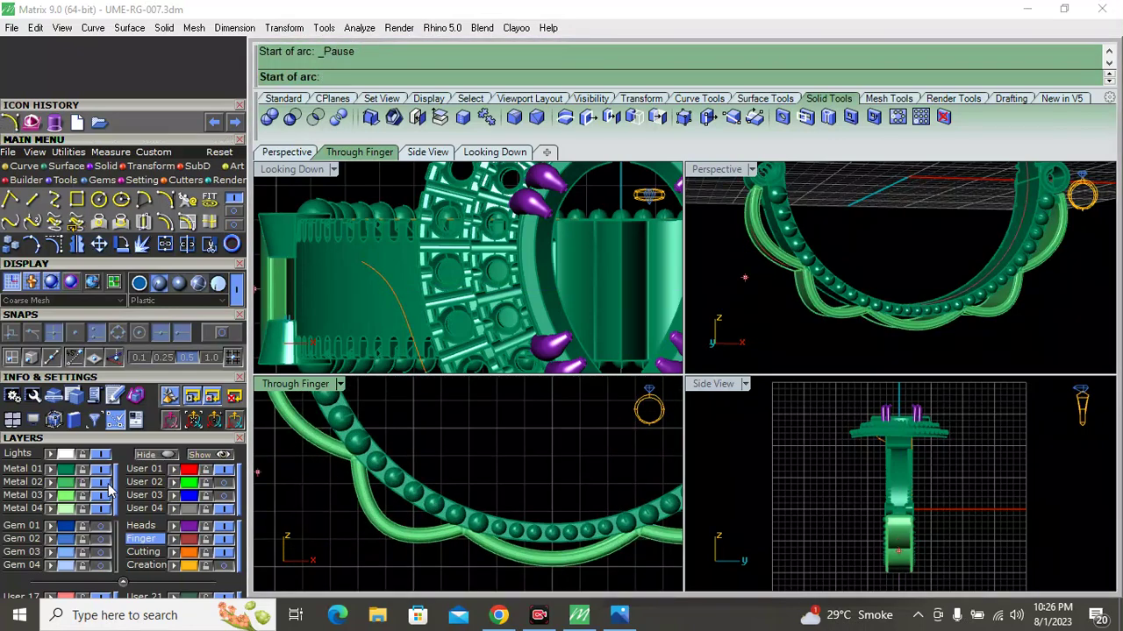
{"action": "left_click", "coordinate": [353, 458]}
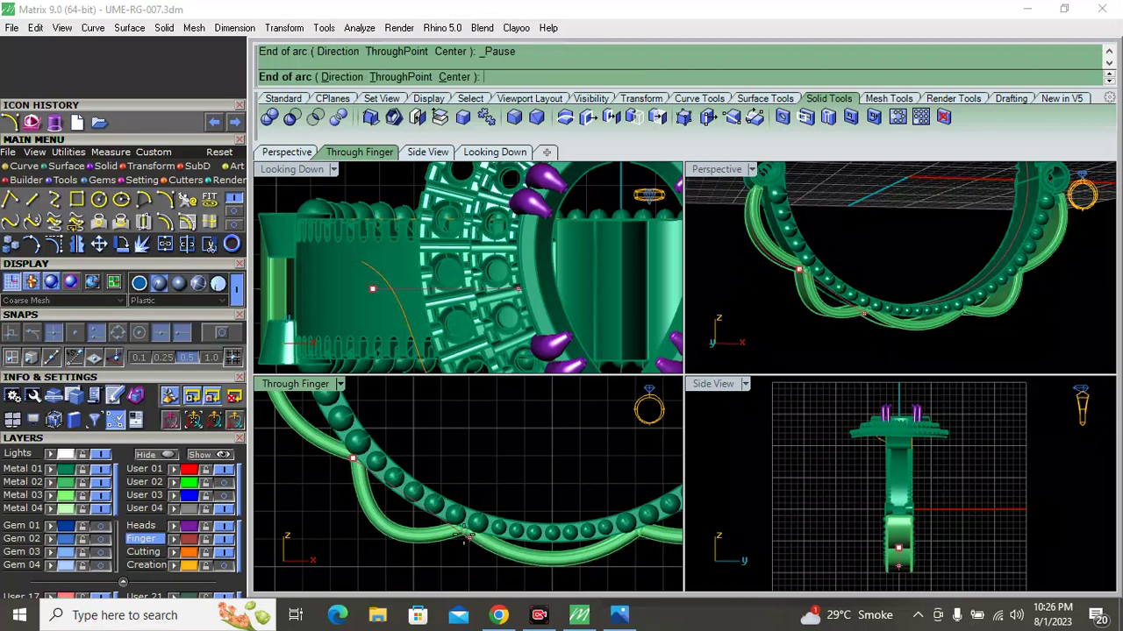
{"action": "type", "text": "d"}
{"action": "key", "text": "Return"}
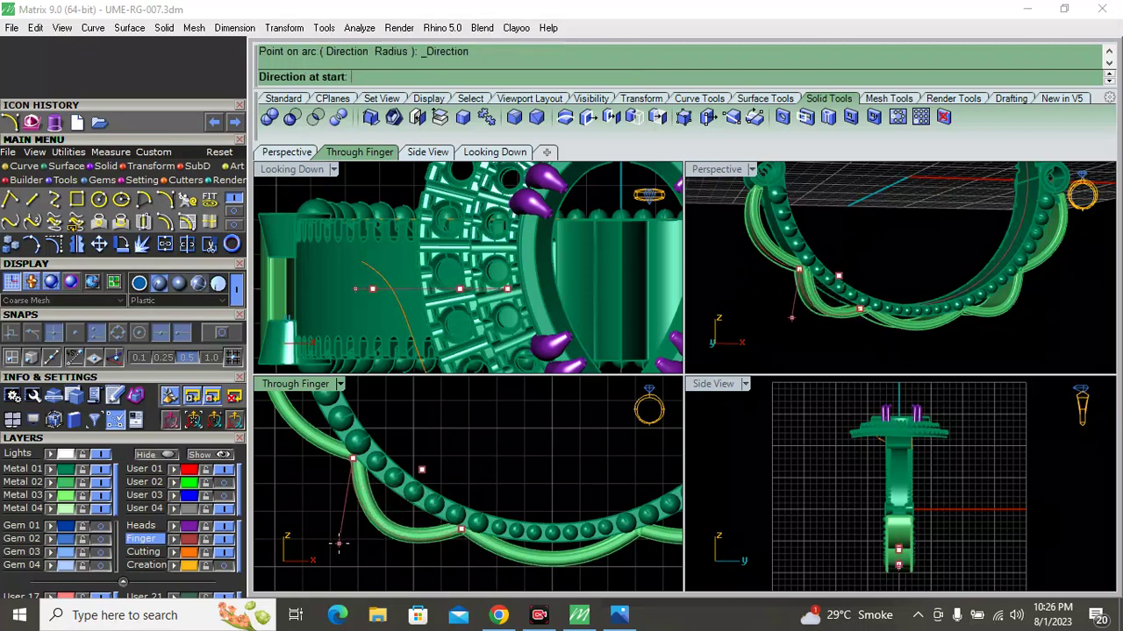
{"action": "key", "text": "Escape"}
{"action": "key", "text": "Return"}
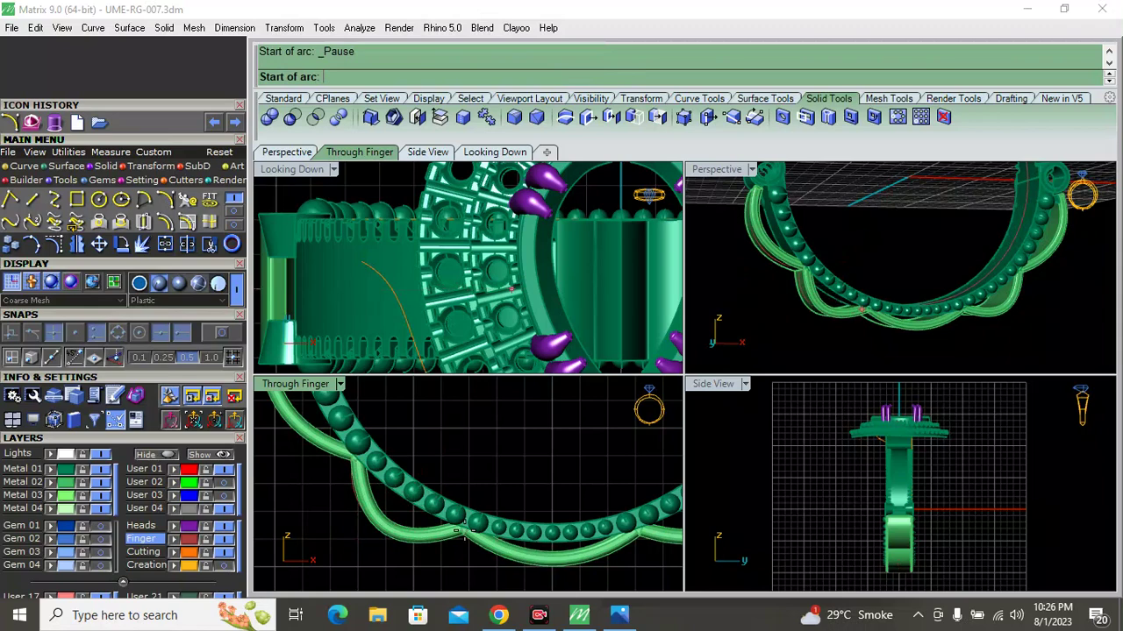
{"action": "left_click", "coordinate": [457, 531]}
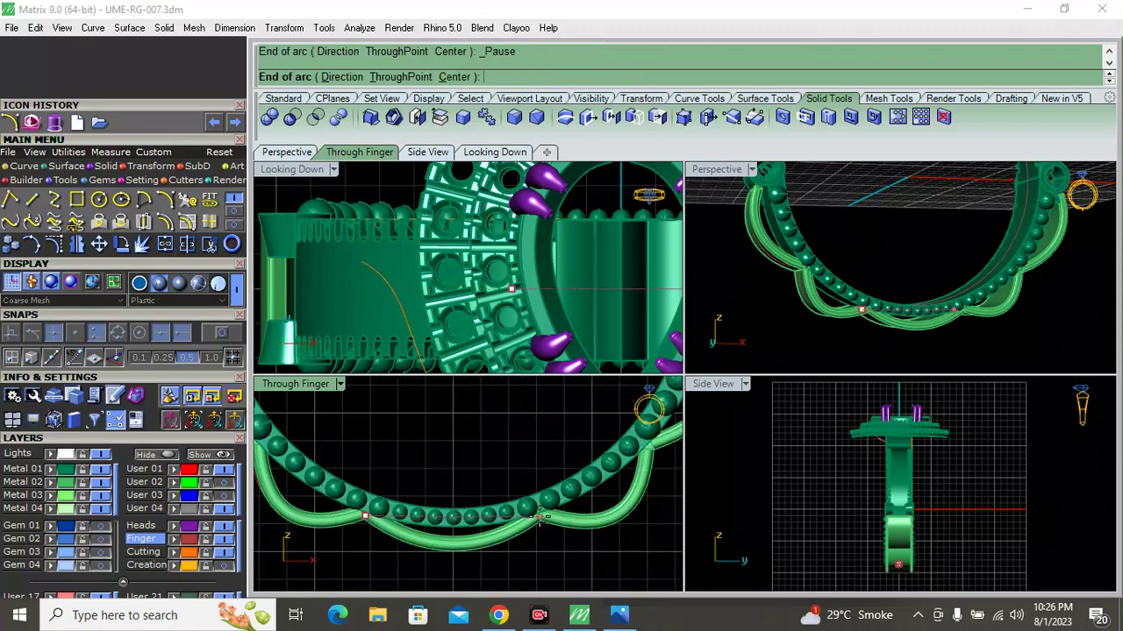
{"action": "type", "text": "d"}
{"action": "key", "text": "Return"}
{"action": "key", "text": "Escape"}
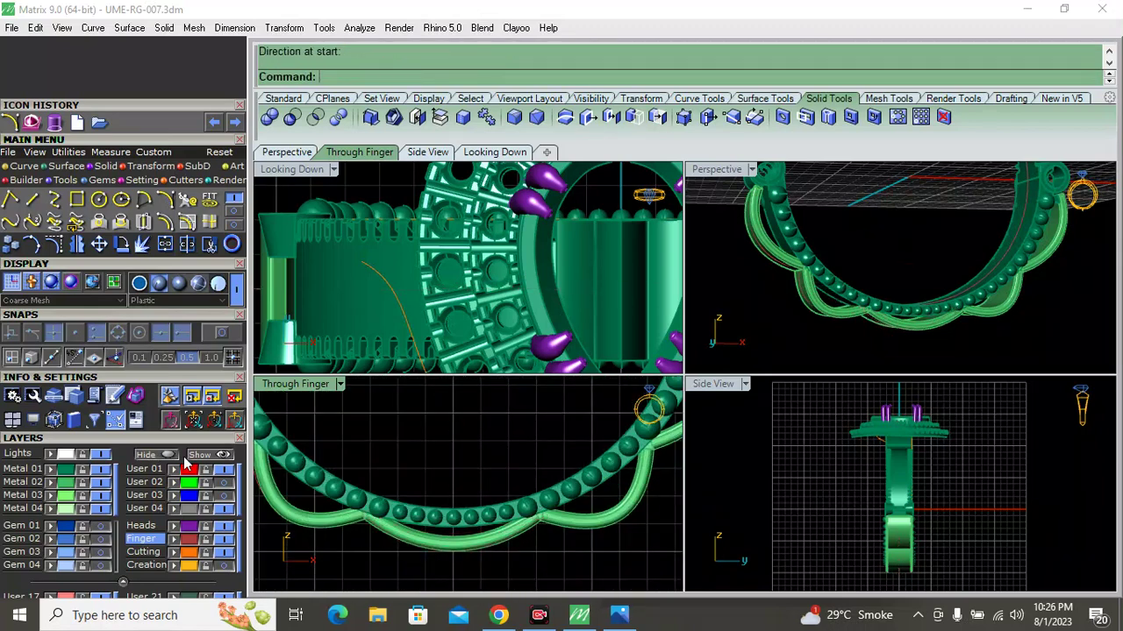
Select the scallop curve beneath the ring and hide the Metal layer
{"action": "left_click", "coordinate": [462, 534]}
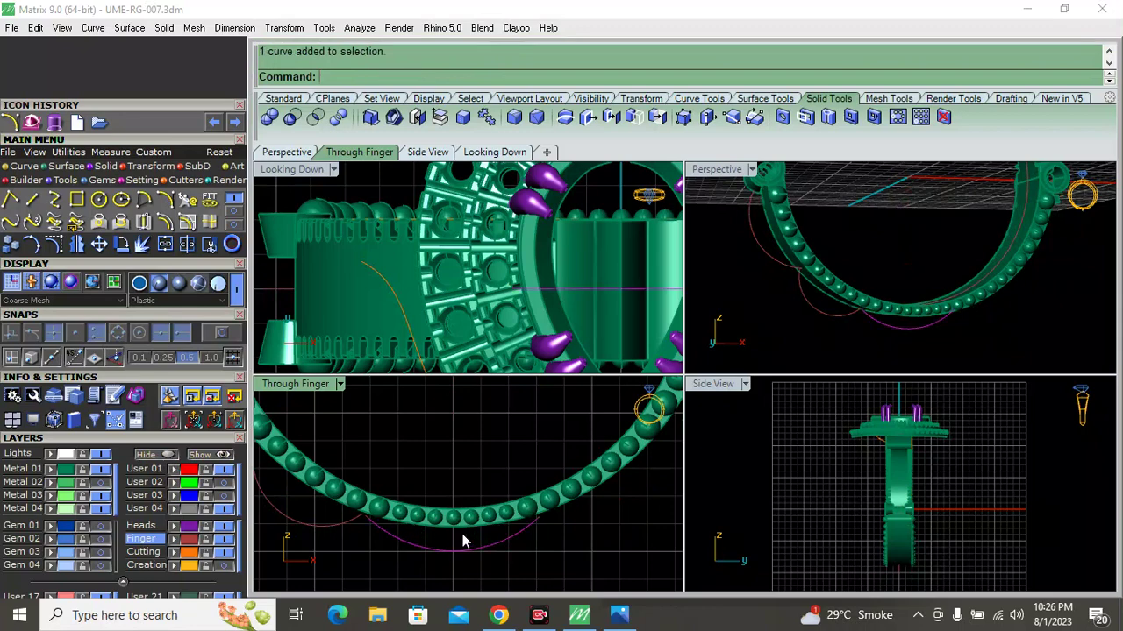
{"action": "scroll", "coordinate": [424, 525], "scroll_direction": "down", "scroll_amount": 5}
{"action": "scroll", "coordinate": [412, 527], "scroll_direction": "up", "scroll_amount": 2}
{"action": "scroll", "coordinate": [395, 494], "scroll_direction": "up", "scroll_amount": 3}
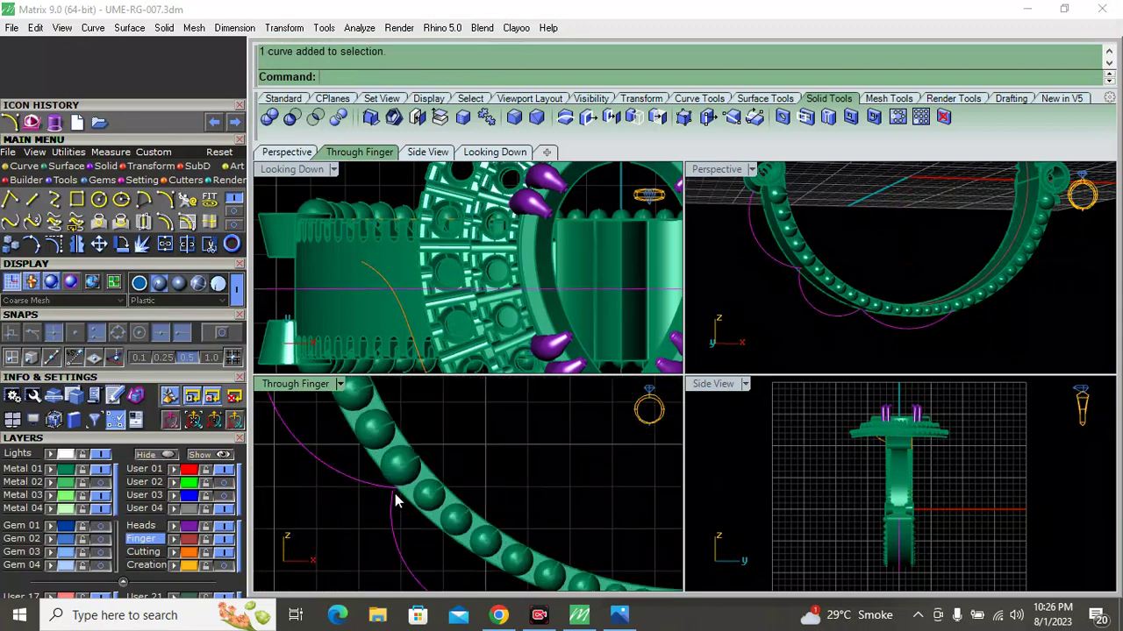
{"action": "scroll", "coordinate": [394, 494], "scroll_direction": "up", "scroll_amount": 3}
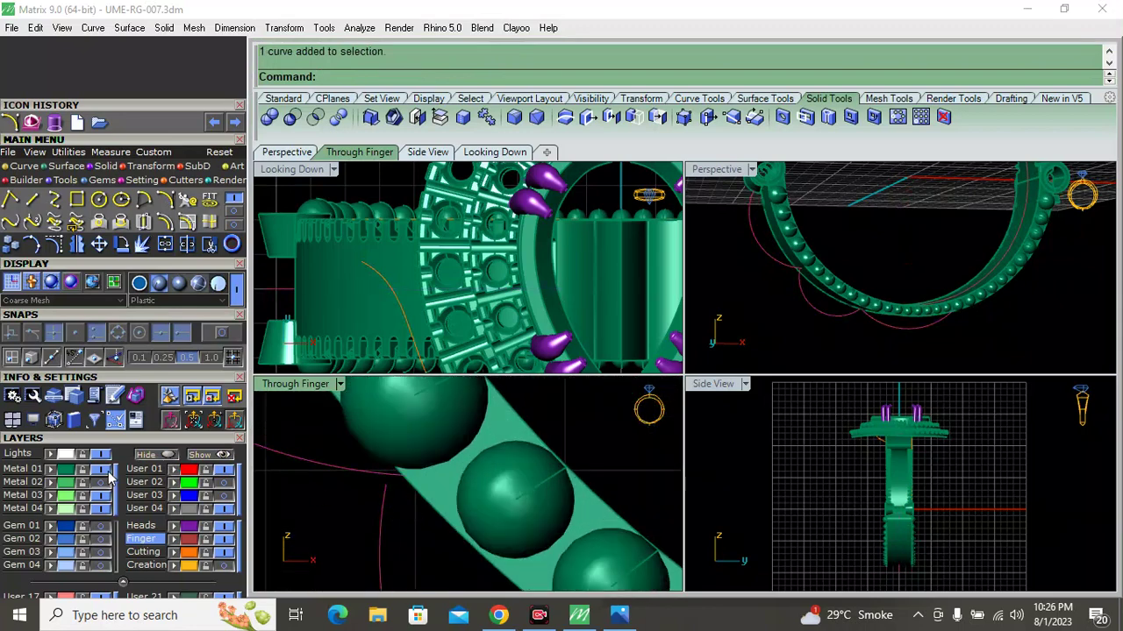
{"action": "left_click", "coordinate": [105, 471]}
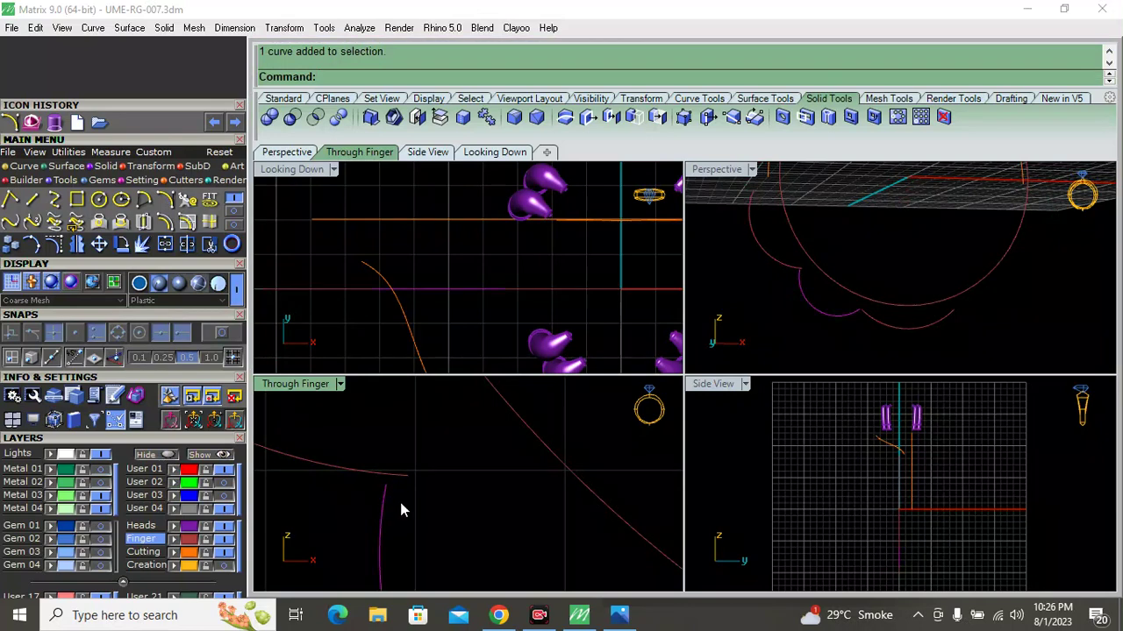
Reshape the scallop curve under the ring by dragging one of its control points
{"action": "key", "text": "F10"}
{"action": "scroll", "coordinate": [391, 491], "scroll_direction": "up", "scroll_amount": 2}
{"action": "left_click", "coordinate": [378, 484]}
{"action": "left_click_drag", "start_coordinate": [378, 484], "coordinate": [413, 480]}
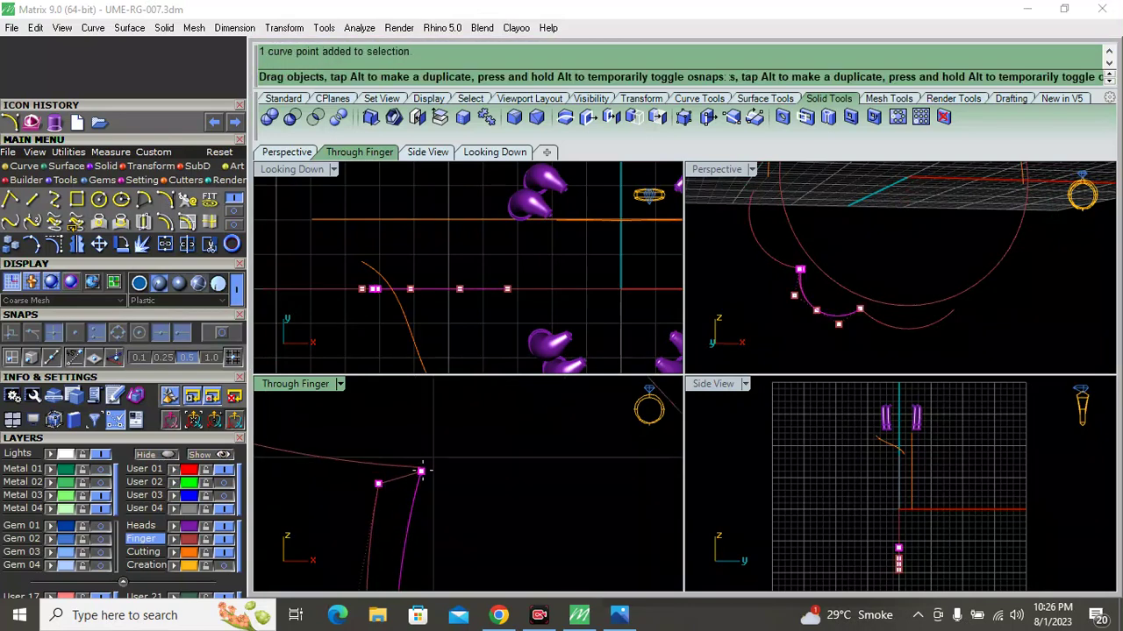
{"action": "scroll", "coordinate": [375, 476], "scroll_direction": "down", "scroll_amount": 2}
{"action": "scroll", "coordinate": [376, 476], "scroll_direction": "down", "scroll_amount": 2}
{"action": "scroll", "coordinate": [375, 476], "scroll_direction": "up", "scroll_amount": 2}
{"action": "scroll", "coordinate": [402, 489], "scroll_direction": "up", "scroll_amount": 1}
Add a second scallop curve and drag its control point to refine the shape
{"action": "left_click", "coordinate": [385, 476], "text": "shift"}
{"action": "key", "text": "F10"}
{"action": "left_click_drag", "start_coordinate": [373, 459], "coordinate": [427, 497]}
{"action": "scroll", "coordinate": [427, 497], "scroll_direction": "down", "scroll_amount": 2}
{"action": "scroll", "coordinate": [427, 497], "scroll_direction": "down", "scroll_amount": 1}
{"action": "key", "text": "Escape"}
Mirror the reshaped scallop curve across the ring's vertical centre axis
{"action": "left_click", "coordinate": [427, 491]}
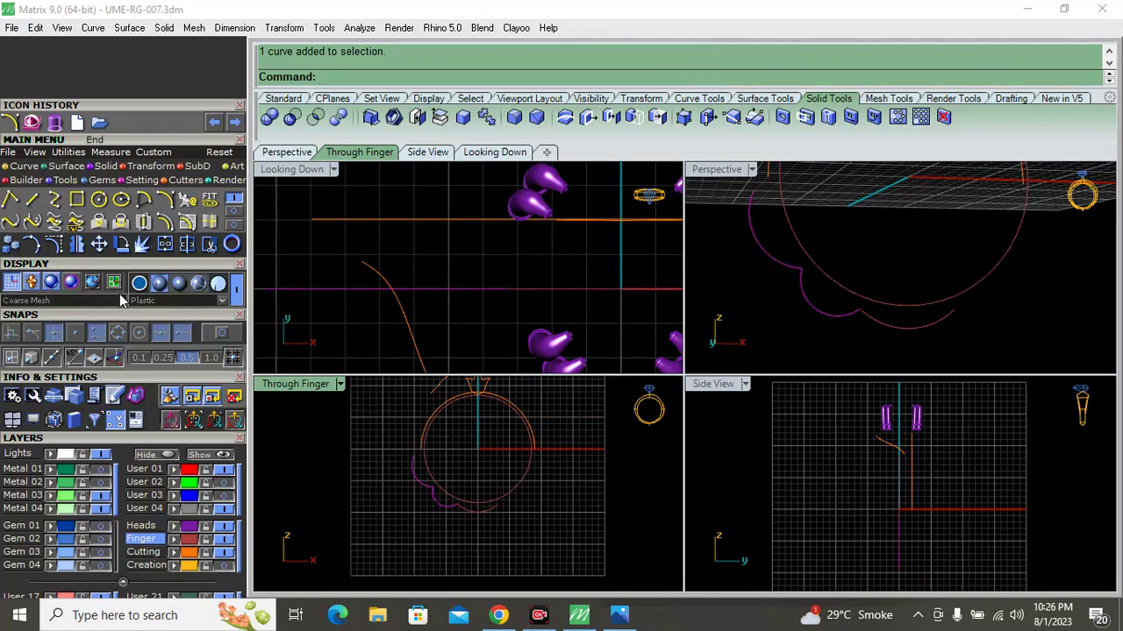
{"action": "left_click", "coordinate": [77, 244]}
{"action": "left_click", "coordinate": [535, 461]}
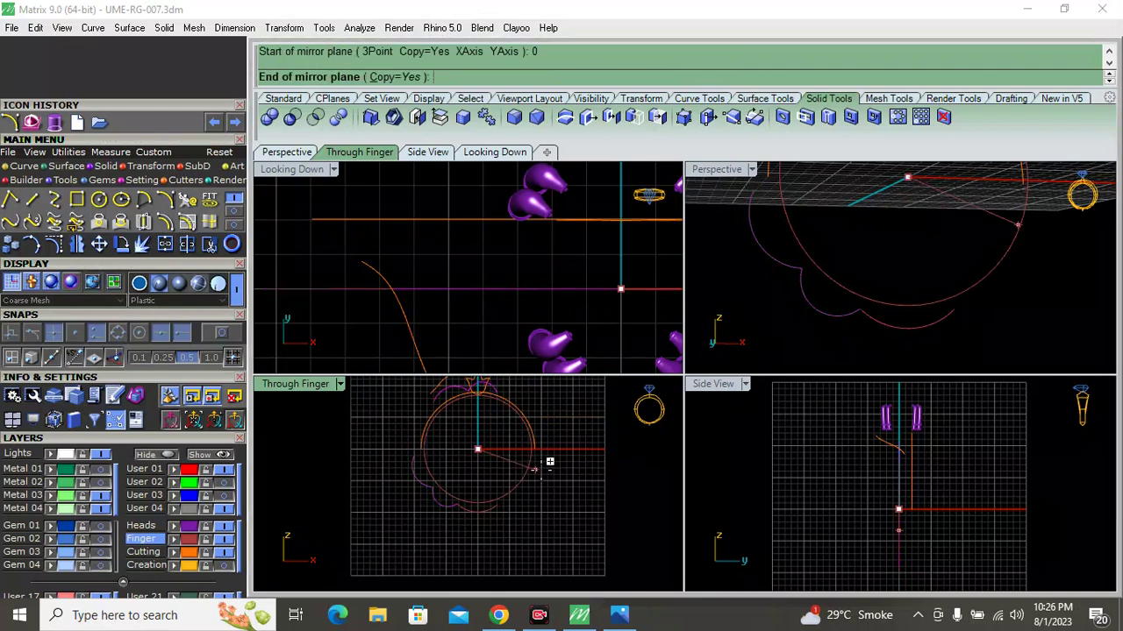
{"action": "left_click", "coordinate": [501, 493]}
Pull a control point on the mirrored scallop curve, then window-select all five lower curves
{"action": "scroll", "coordinate": [486, 505], "scroll_direction": "up", "scroll_amount": 2}
{"action": "scroll", "coordinate": [486, 505], "scroll_direction": "up", "scroll_amount": 1}
{"action": "left_click", "coordinate": [552, 493]}
{"action": "scroll", "coordinate": [491, 523], "scroll_direction": "up", "scroll_amount": 1}
{"action": "scroll", "coordinate": [498, 518], "scroll_direction": "up", "scroll_amount": 1}
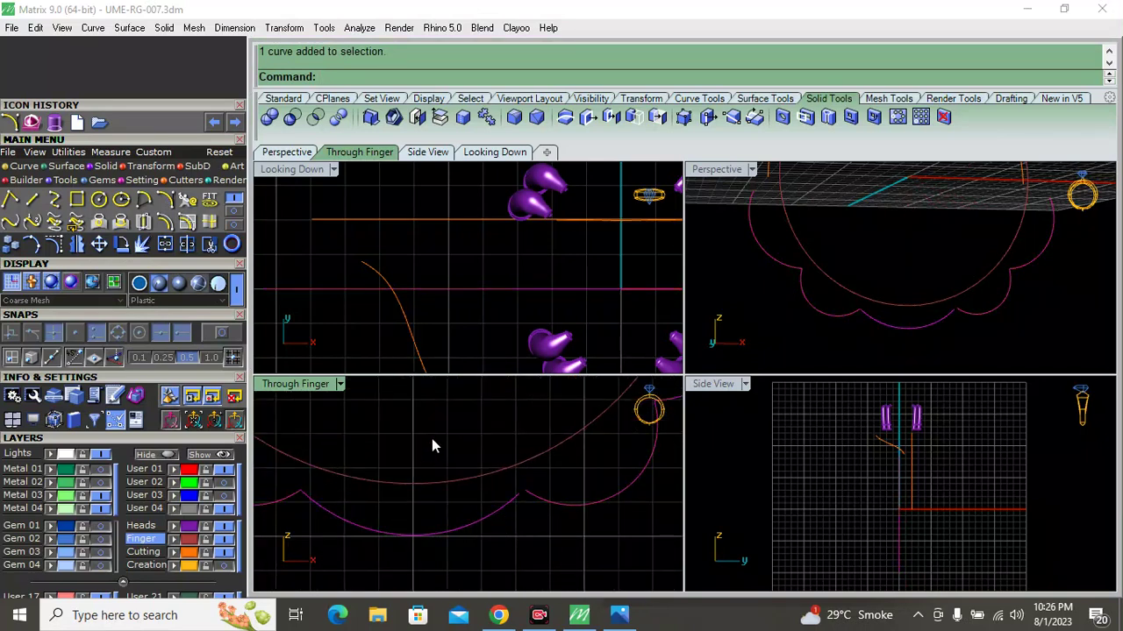
{"action": "key", "text": "F10"}
{"action": "scroll", "coordinate": [533, 468], "scroll_direction": "up", "scroll_amount": 1}
{"action": "scroll", "coordinate": [511, 500], "scroll_direction": "up", "scroll_amount": 1}
{"action": "left_click", "coordinate": [497, 497]}
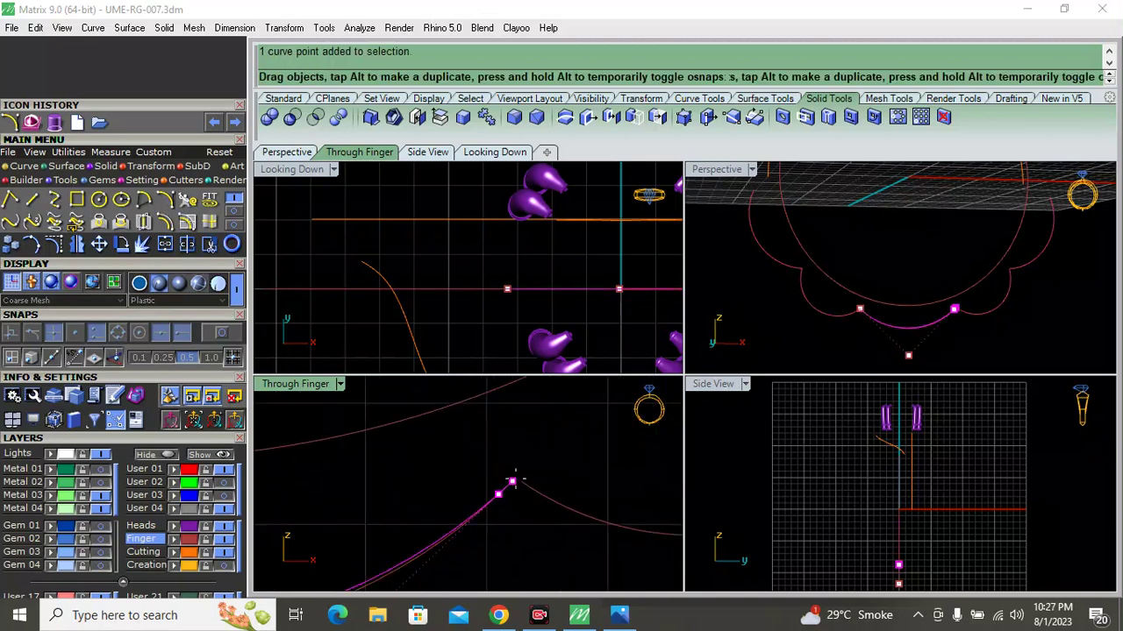
{"action": "left_click_drag", "start_coordinate": [497, 498], "coordinate": [518, 482]}
{"action": "scroll", "coordinate": [526, 491], "scroll_direction": "down", "scroll_amount": 5}
{"action": "key", "text": "F11"}
{"action": "scroll", "coordinate": [529, 486], "scroll_direction": "up", "scroll_amount": 2}
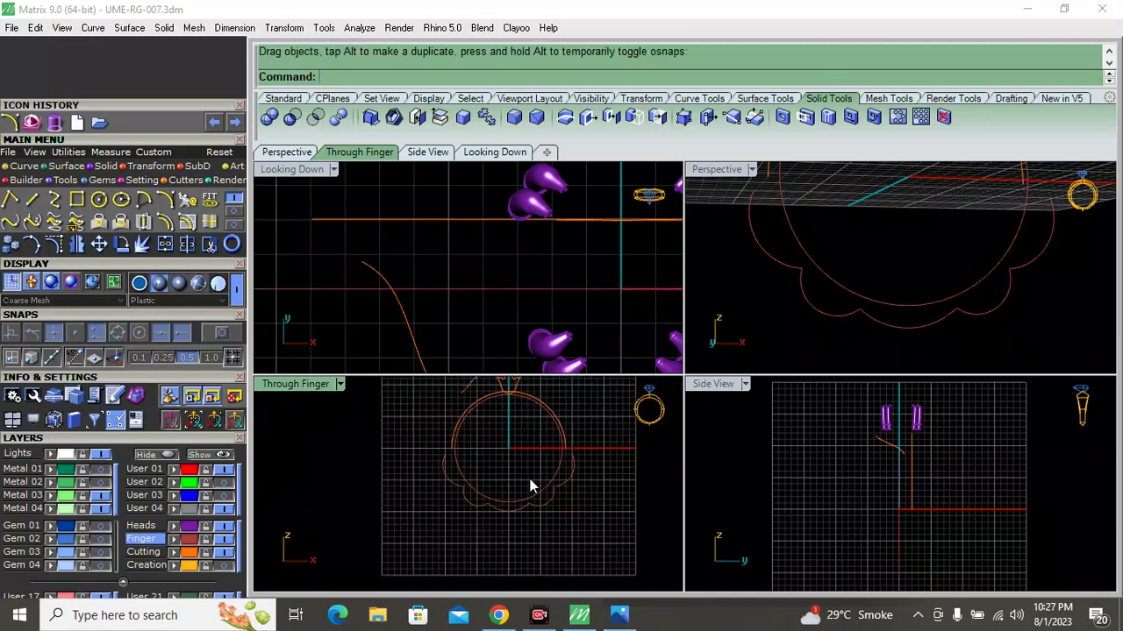
{"action": "left_click_drag", "start_coordinate": [418, 453], "coordinate": [645, 550]}
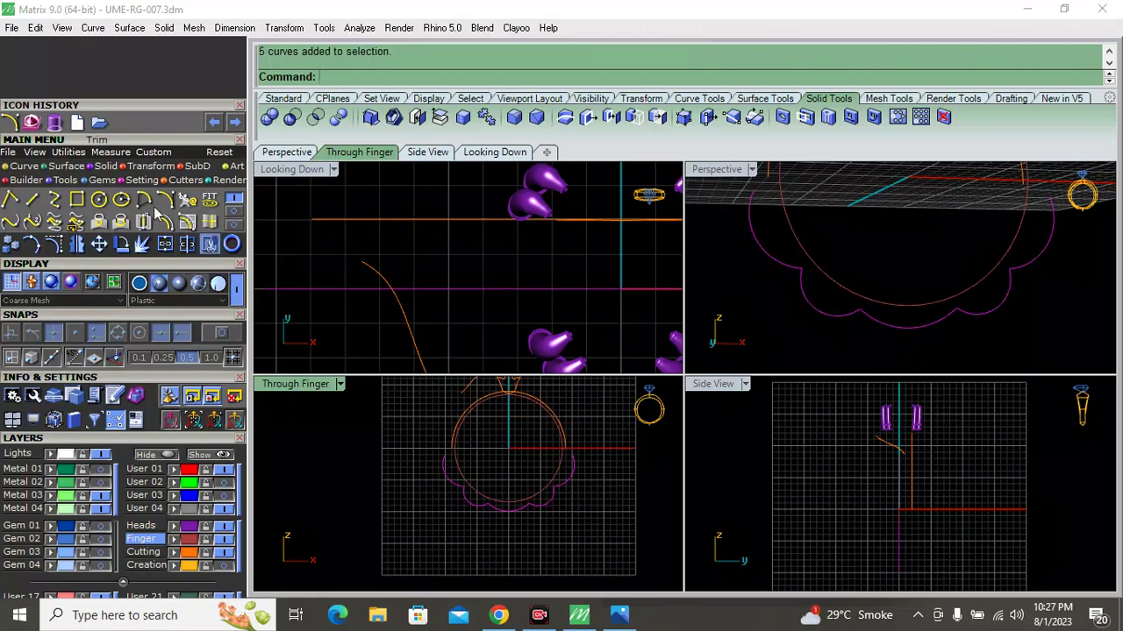
Extrude the five scallop curves as a solid on both sides, with the metal layer shown
{"action": "left_click", "coordinate": [169, 396]}
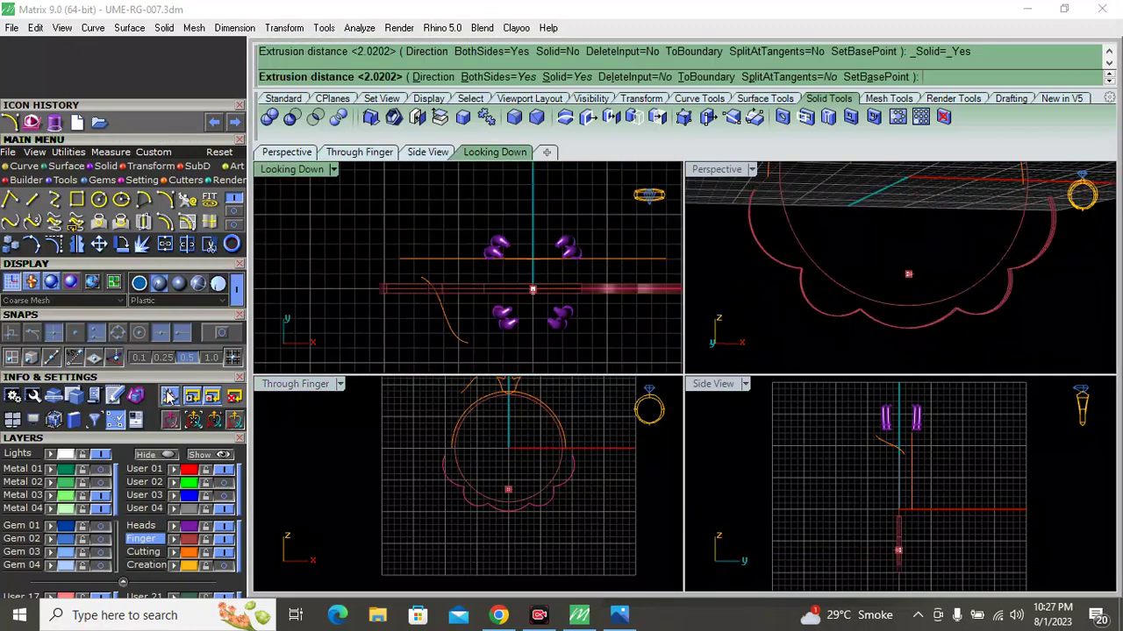
{"action": "left_click", "coordinate": [103, 474]}
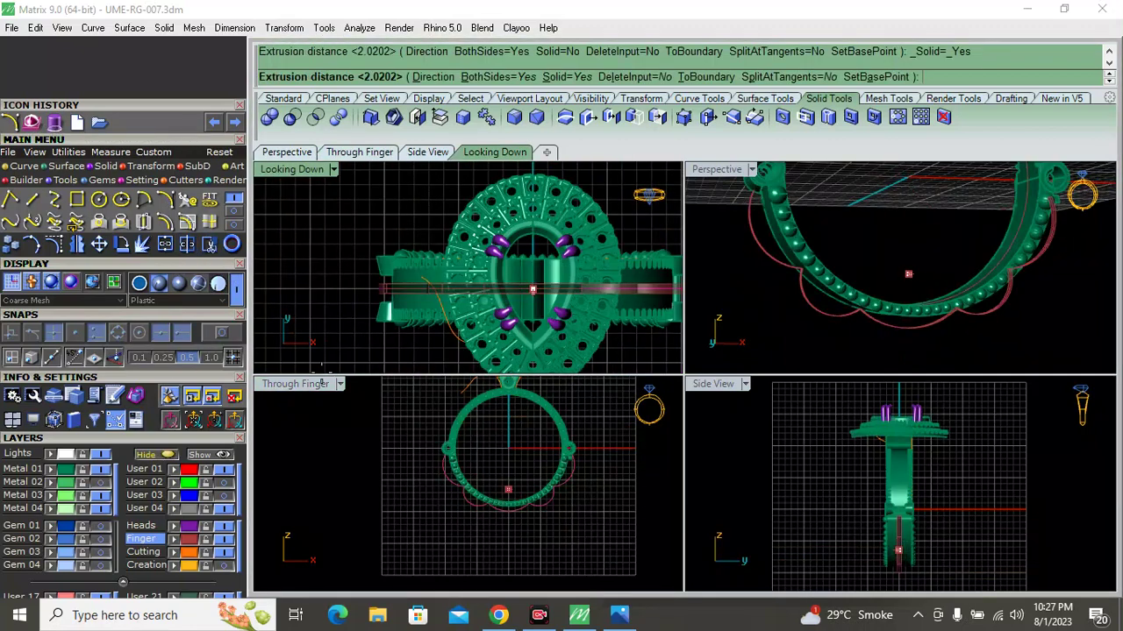
{"action": "scroll", "coordinate": [396, 226], "scroll_direction": "up", "scroll_amount": 5}
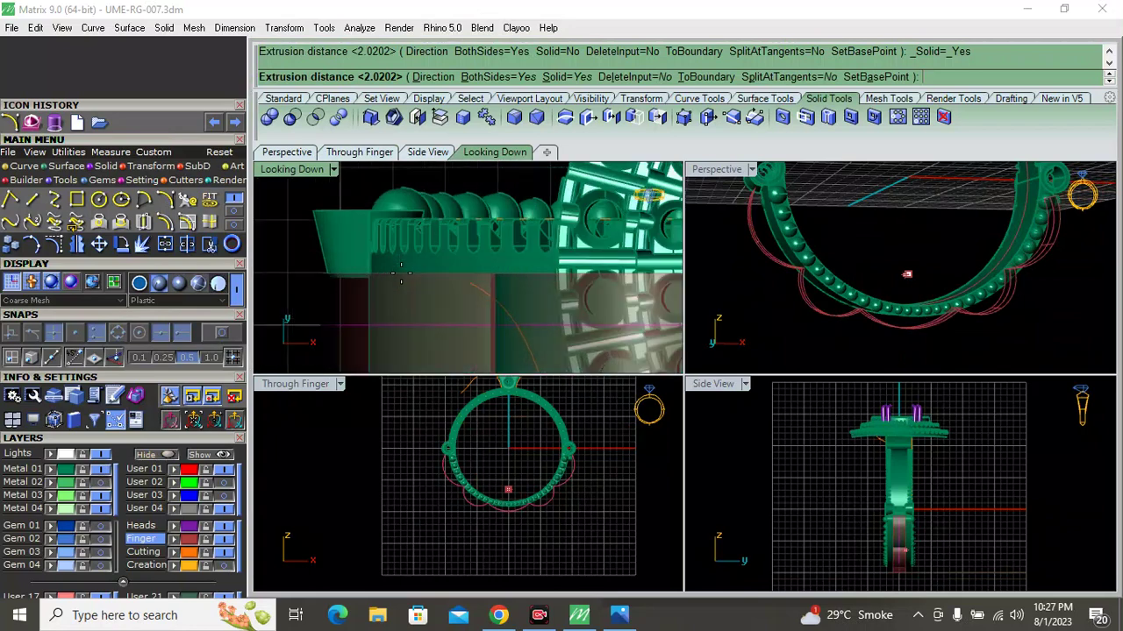
{"action": "left_click", "coordinate": [394, 220]}
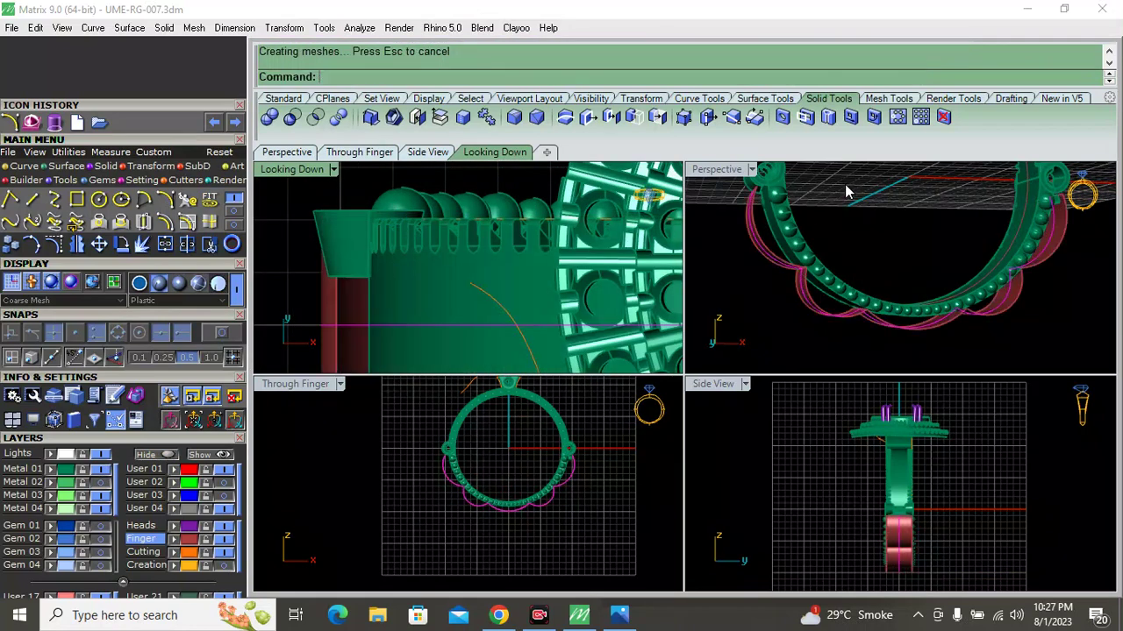
{"action": "left_click", "coordinate": [103, 491]}
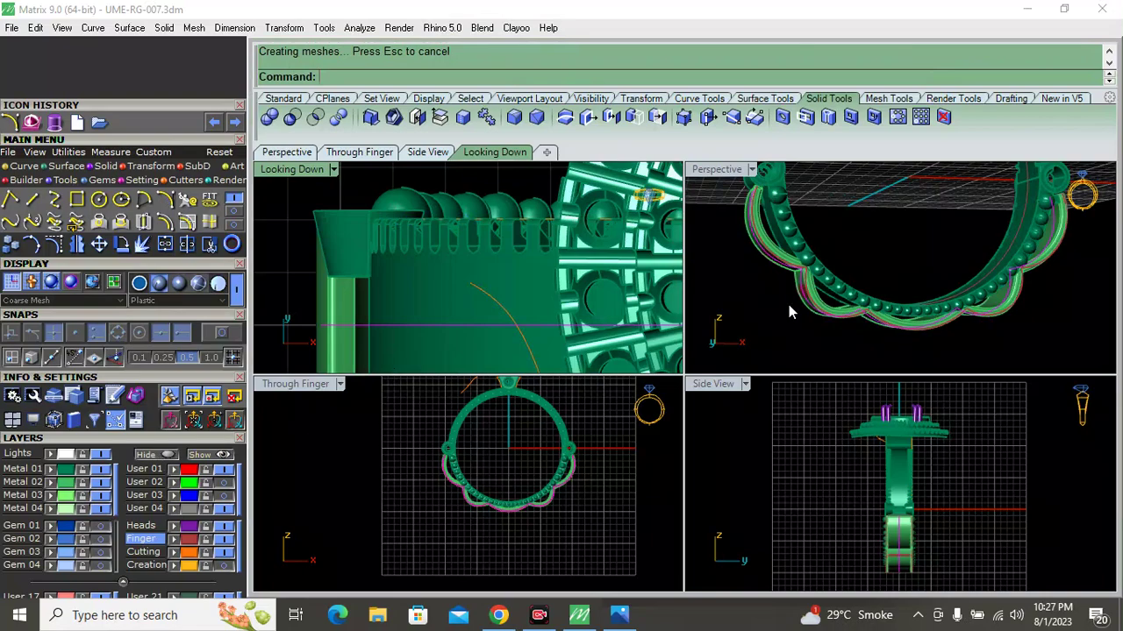
Maximize the Perspective view and orbit to inspect the new scalloped band
{"action": "double_click", "coordinate": [701, 169]}
{"action": "scroll", "coordinate": [389, 251], "scroll_direction": "up", "scroll_amount": 3}
{"action": "scroll", "coordinate": [433, 257], "scroll_direction": "up", "scroll_amount": 3}
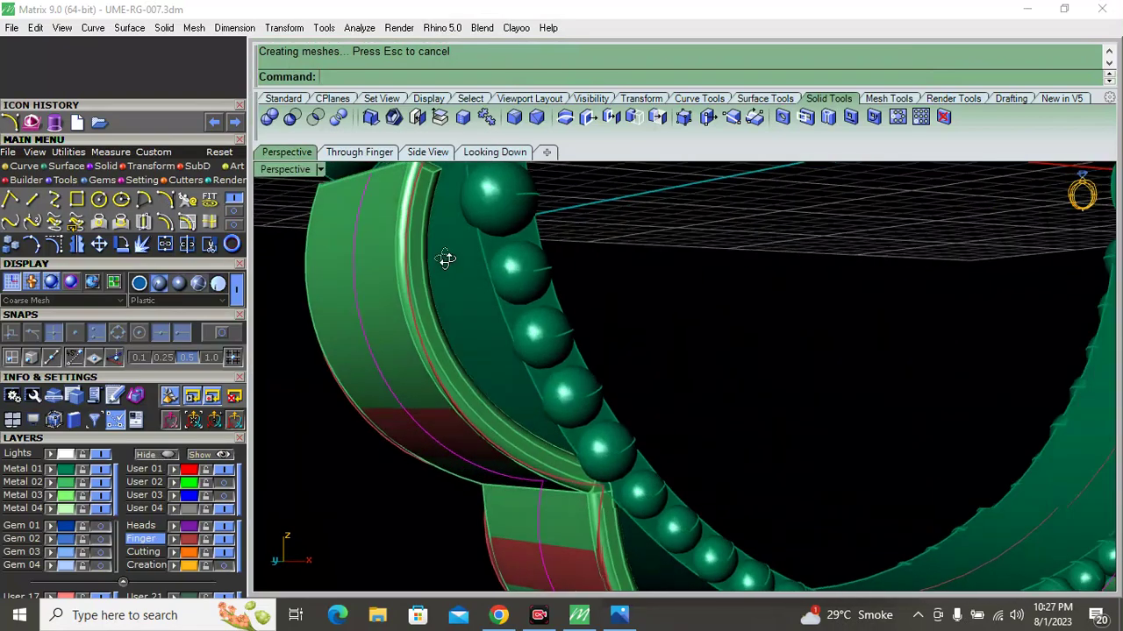
{"action": "scroll", "coordinate": [625, 266], "scroll_direction": "up", "scroll_amount": 3}
{"action": "mouse_move", "coordinate": [625, 266]}
{"action": "right_mouse_down"}
{"action": "mouse_move", "coordinate": [664, 269]}
{"action": "mouse_move", "coordinate": [398, 287]}
{"action": "mouse_move", "coordinate": [423, 286]}
{"action": "mouse_move", "coordinate": [453, 318]}
{"action": "right_mouse_up"}
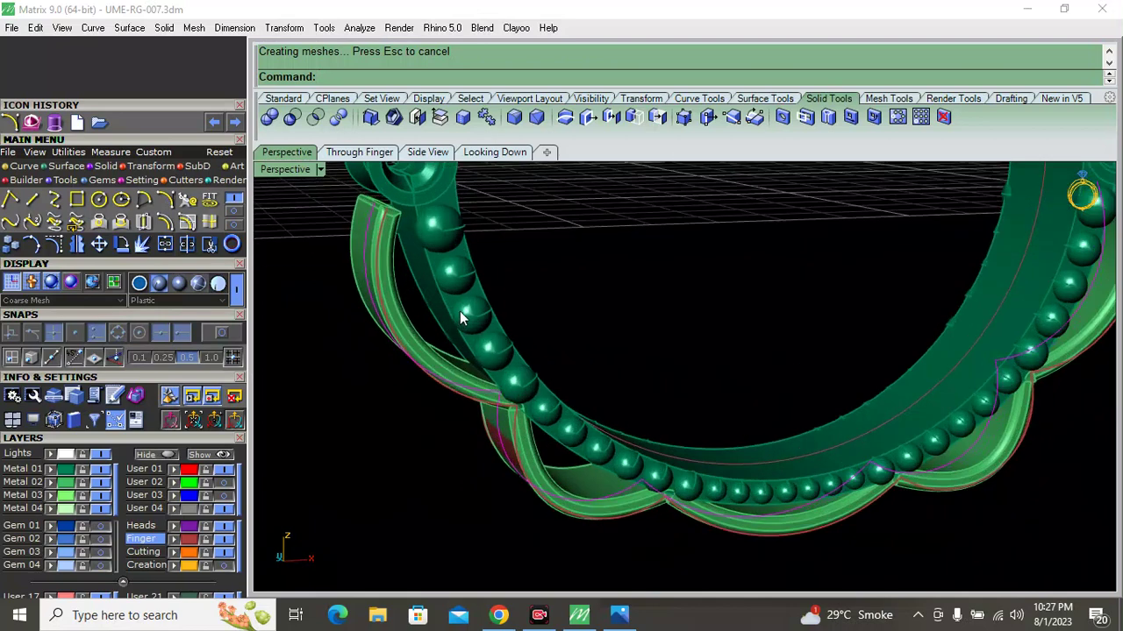
Offset the scalloped band surfaces by 1 as solid walls with OffsetSrf
{"action": "type", "text": "Of"}
{"action": "left_click", "coordinate": [363, 145]}
{"action": "key", "text": "Return"}
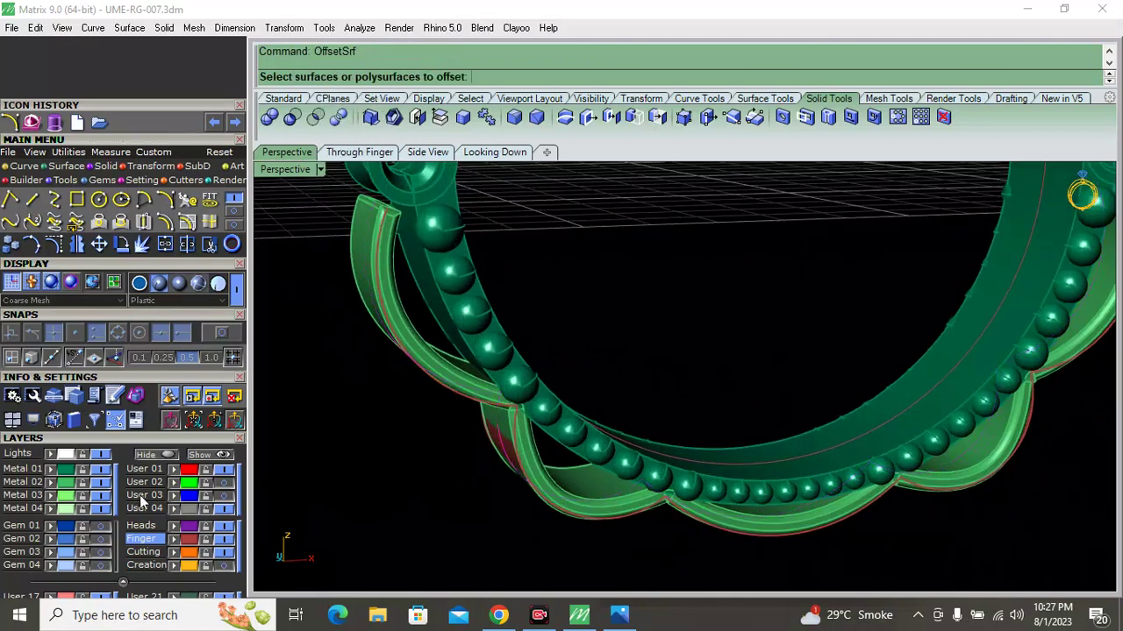
{"action": "left_click", "coordinate": [465, 450]}
{"action": "key", "text": "Return"}
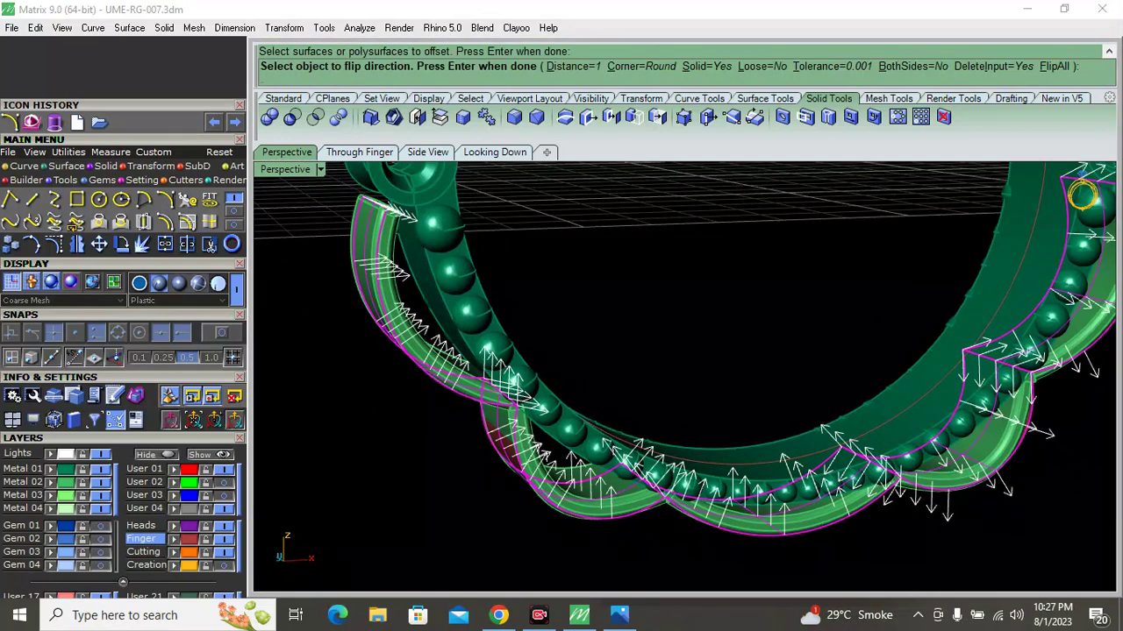
{"action": "type", "text": ".5"}
{"action": "key", "text": "Return"}
Orbit below to check the red offset, then hide the green Metal 02 layer
{"action": "scroll", "coordinate": [418, 356], "scroll_direction": "up", "scroll_amount": 3}
{"action": "scroll", "coordinate": [381, 276], "scroll_direction": "up", "scroll_amount": 3}
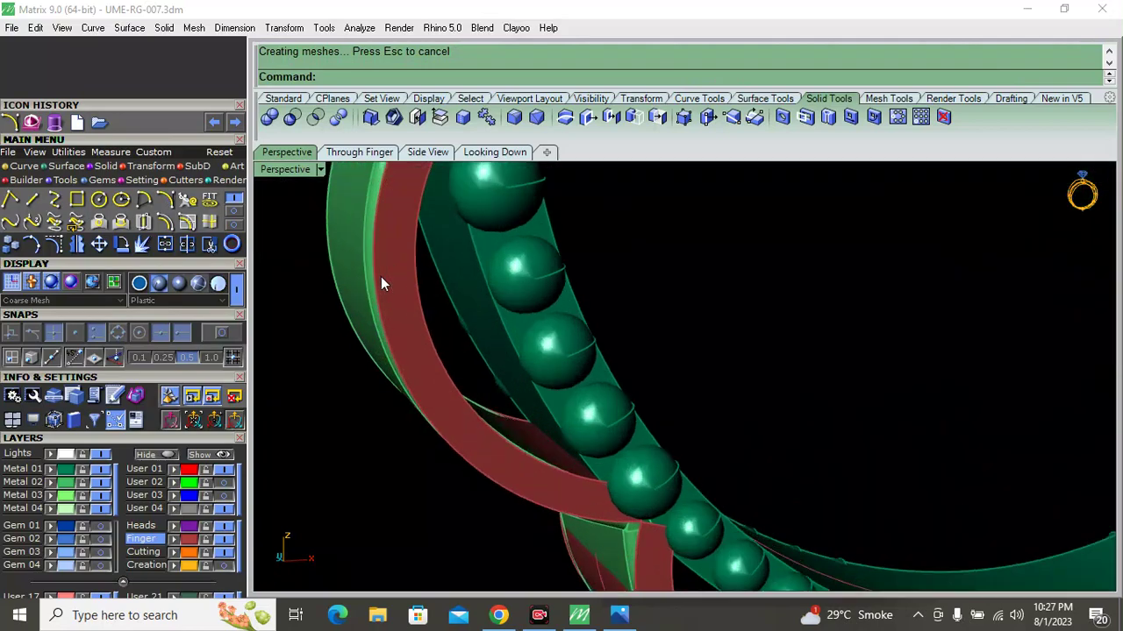
{"action": "mouse_move", "coordinate": [439, 275]}
{"action": "right_mouse_down"}
{"action": "mouse_move", "coordinate": [532, 319]}
{"action": "mouse_move", "coordinate": [358, 266]}
{"action": "mouse_move", "coordinate": [453, 274]}
{"action": "right_mouse_up"}
{"action": "scroll", "coordinate": [453, 280], "scroll_direction": "down", "scroll_amount": 5}
{"action": "mouse_move", "coordinate": [546, 339]}
{"action": "right_mouse_down"}
{"action": "mouse_move", "coordinate": [431, 413]}
{"action": "mouse_move", "coordinate": [202, 449]}
{"action": "right_mouse_up"}
{"action": "left_click", "coordinate": [100, 484]}
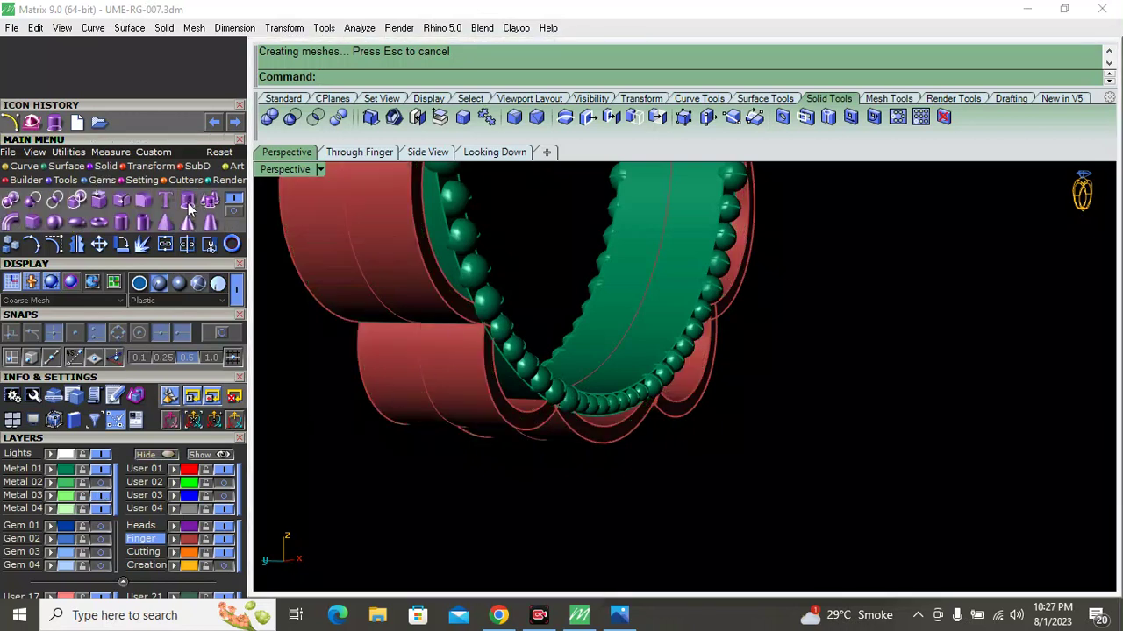
Fillet three ring edges with a 0.15 radius
{"action": "left_click", "coordinate": [142, 201]}
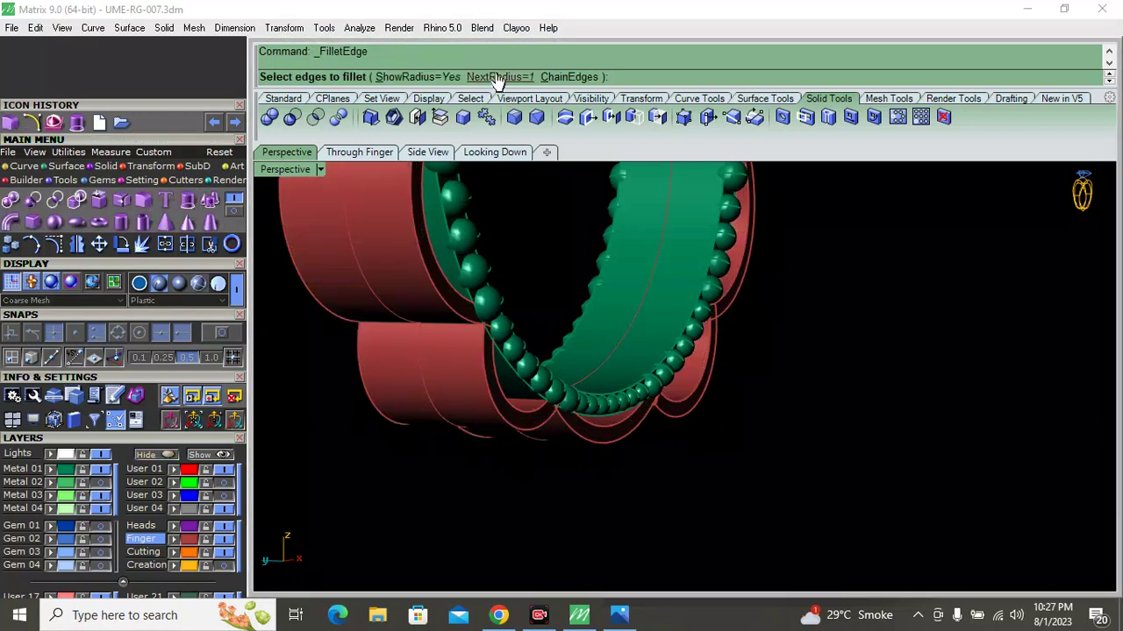
{"action": "left_click", "coordinate": [497, 77]}
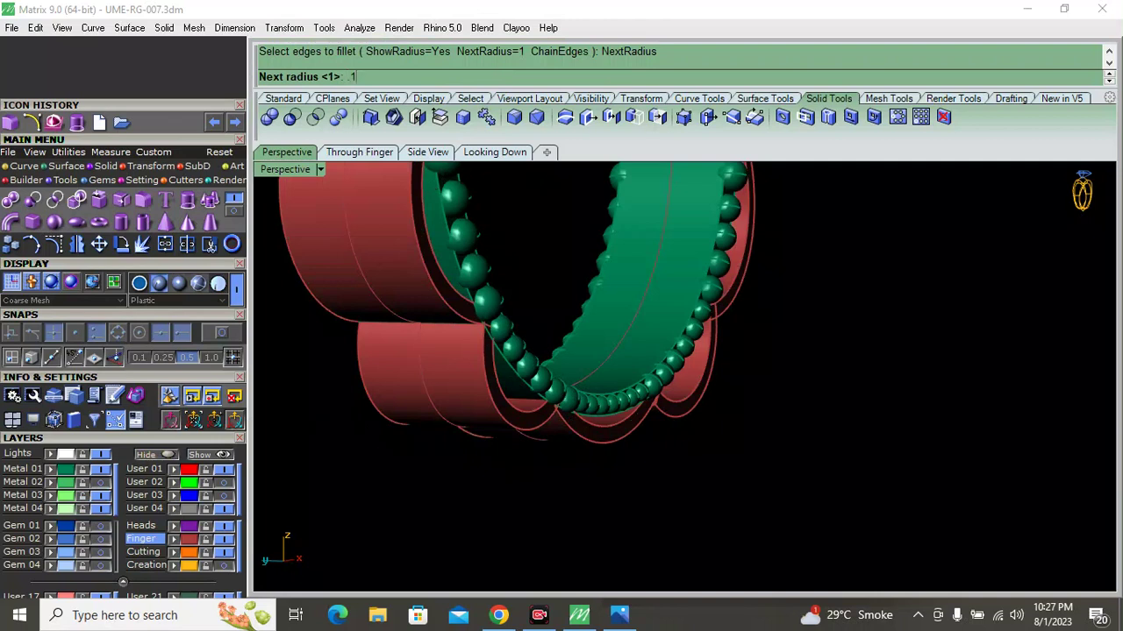
{"action": "key", "text": "Return"}
{"action": "left_click", "coordinate": [439, 262]}
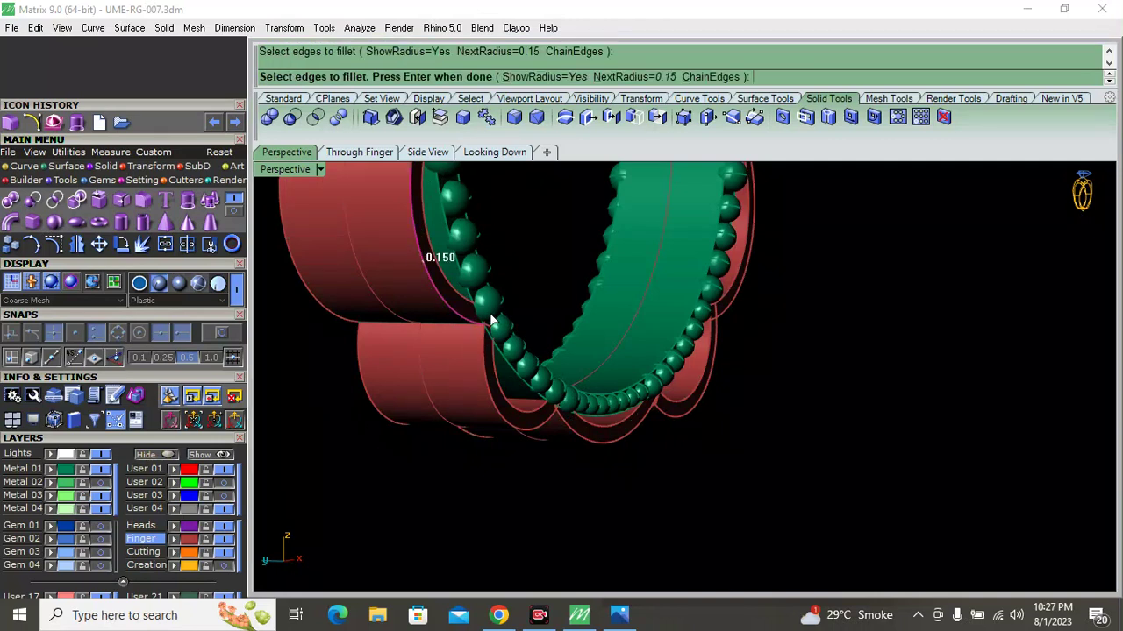
{"action": "left_click", "coordinate": [488, 378]}
{"action": "left_click", "coordinate": [356, 349]}
{"action": "key", "text": "Return"}
Fillet one more edge at 0.15 and orbit to inspect the rounded rims
{"action": "scroll", "coordinate": [426, 262], "scroll_direction": "up", "scroll_amount": 5}
{"action": "key", "text": "Return"}
{"action": "left_click", "coordinate": [457, 266]}
{"action": "key", "text": "Return"}
{"action": "scroll", "coordinate": [498, 340], "scroll_direction": "down", "scroll_amount": 3}
{"action": "scroll", "coordinate": [498, 340], "scroll_direction": "down", "scroll_amount": 3}
{"action": "scroll", "coordinate": [343, 280], "scroll_direction": "down", "scroll_amount": 3}
{"action": "scroll", "coordinate": [378, 277], "scroll_direction": "up", "scroll_amount": 5}
{"action": "mouse_move", "coordinate": [374, 279]}
{"action": "right_mouse_down"}
{"action": "mouse_move", "coordinate": [364, 321]}
{"action": "mouse_move", "coordinate": [388, 231]}
{"action": "mouse_move", "coordinate": [385, 328]}
{"action": "right_mouse_up"}
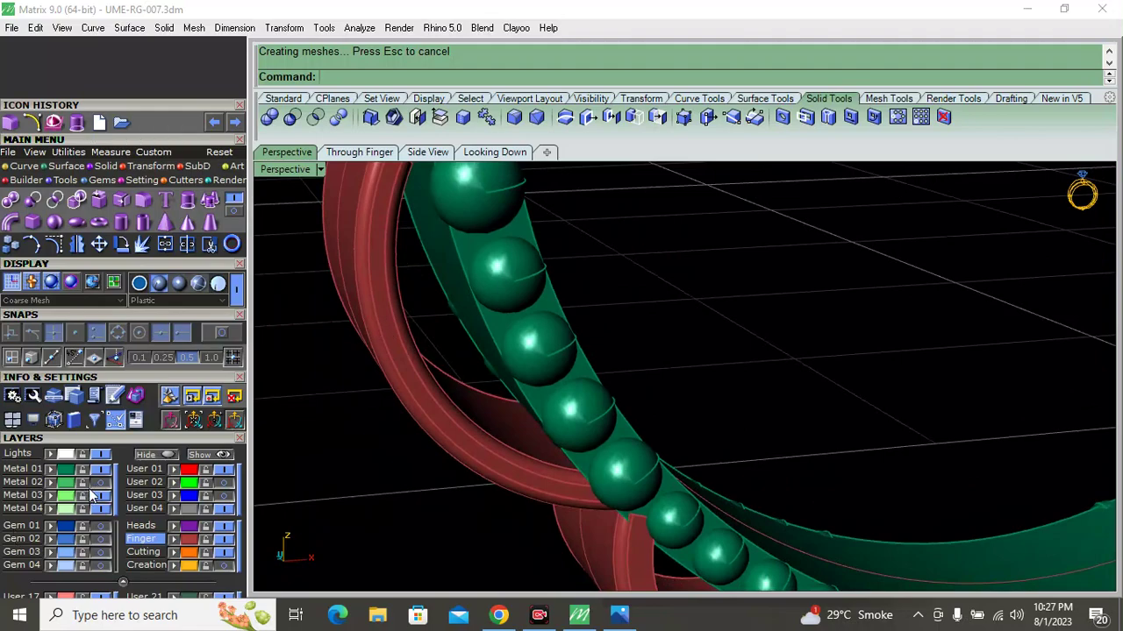
Delete the red Finger-layer pieces from the ring
{"action": "scroll", "coordinate": [363, 394], "scroll_direction": "down", "scroll_amount": 2}
{"action": "scroll", "coordinate": [371, 383], "scroll_direction": "down", "scroll_amount": 3}
{"action": "scroll", "coordinate": [388, 421], "scroll_direction": "up", "scroll_amount": 3}
{"action": "mouse_move", "coordinate": [388, 421]}
{"action": "right_mouse_down"}
{"action": "mouse_move", "coordinate": [359, 289]}
{"action": "mouse_move", "coordinate": [351, 376]}
{"action": "mouse_move", "coordinate": [599, 471]}
{"action": "right_mouse_up"}
{"action": "scroll", "coordinate": [599, 471], "scroll_direction": "up", "scroll_amount": 2}
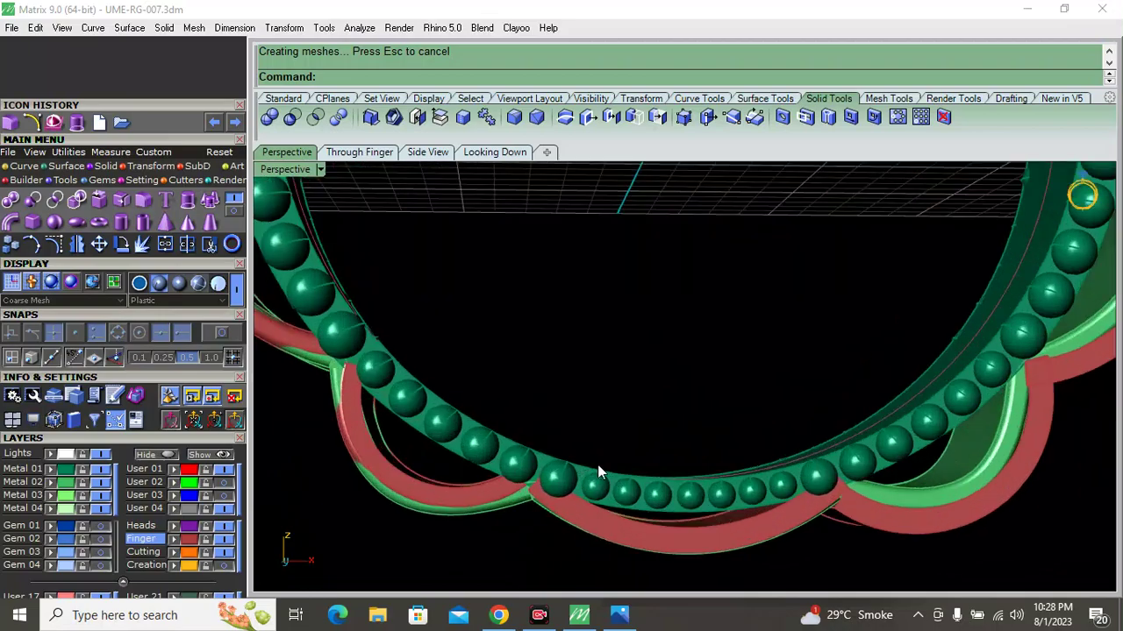
{"action": "scroll", "coordinate": [499, 513], "scroll_direction": "down", "scroll_amount": 2}
{"action": "mouse_move", "coordinate": [779, 374]}
{"action": "right_mouse_down"}
{"action": "mouse_move", "coordinate": [494, 425]}
{"action": "mouse_move", "coordinate": [421, 369]}
{"action": "mouse_move", "coordinate": [350, 421]}
{"action": "right_mouse_up"}
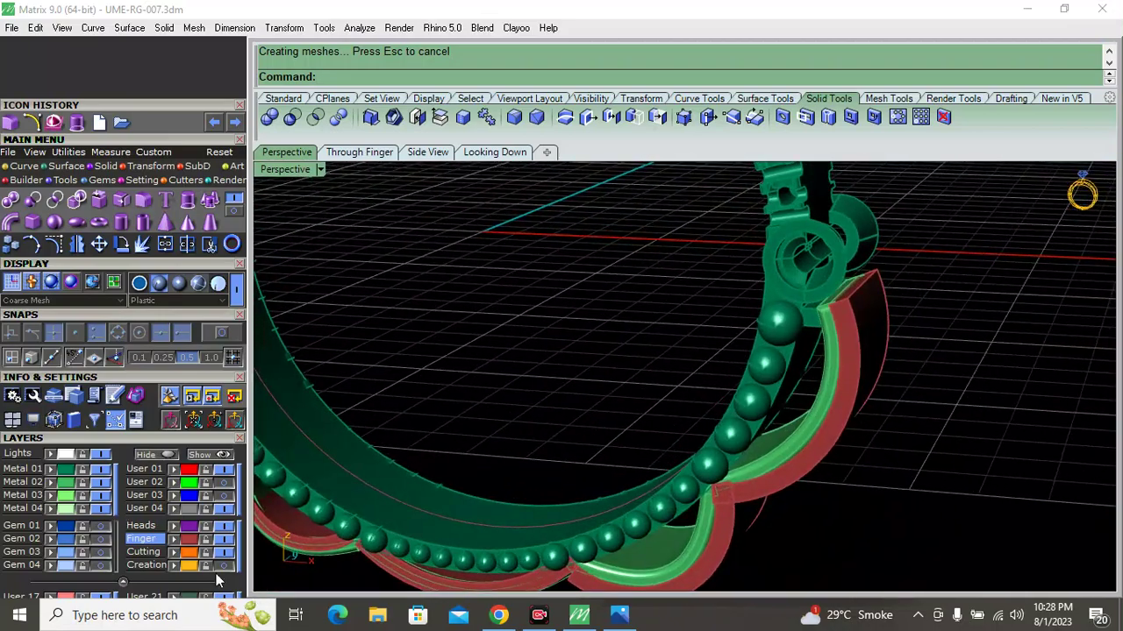
{"action": "left_click", "coordinate": [159, 543]}
{"action": "key", "text": "Delete"}
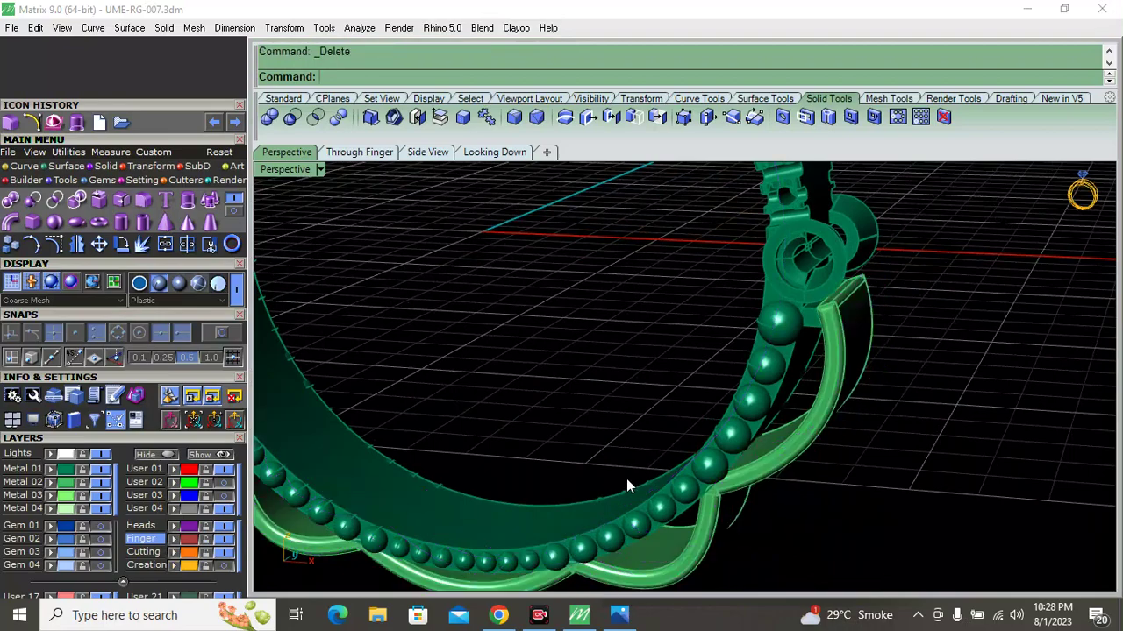
Orbit around the shank and head to inspect the ring, then select the pear halo polysurface
{"action": "scroll", "coordinate": [657, 460], "scroll_direction": "down", "scroll_amount": 5}
{"action": "right_click_drag", "start_coordinate": [688, 440], "coordinate": [494, 423]}
{"action": "scroll", "coordinate": [599, 406], "scroll_direction": "up", "scroll_amount": 2}
{"action": "scroll", "coordinate": [405, 423], "scroll_direction": "up", "scroll_amount": 3}
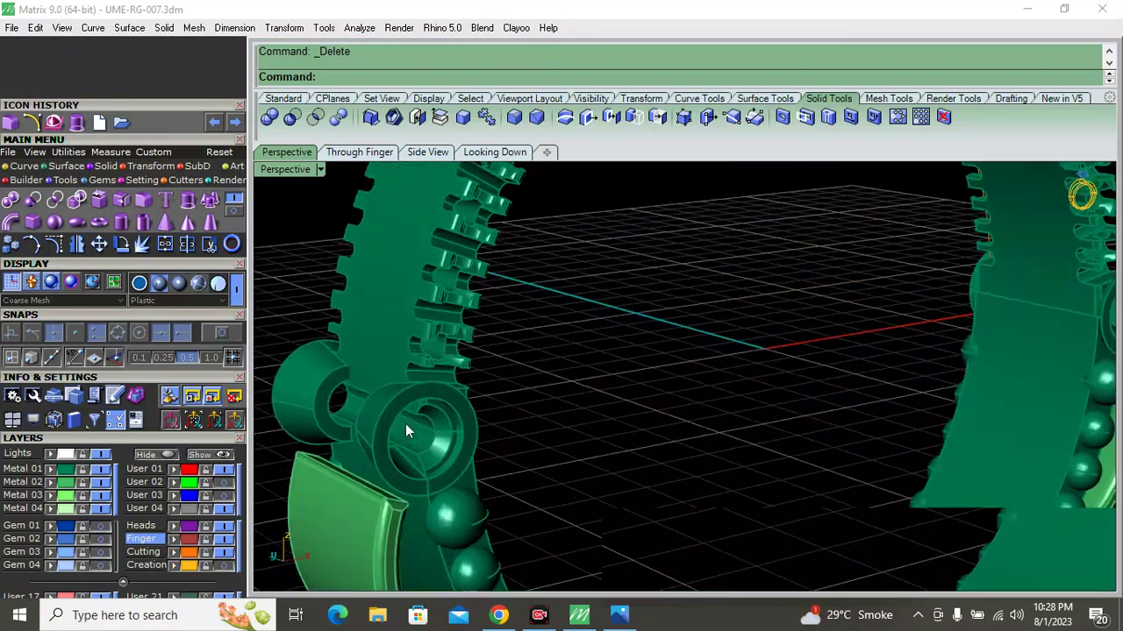
{"action": "scroll", "coordinate": [386, 412], "scroll_direction": "up", "scroll_amount": 2}
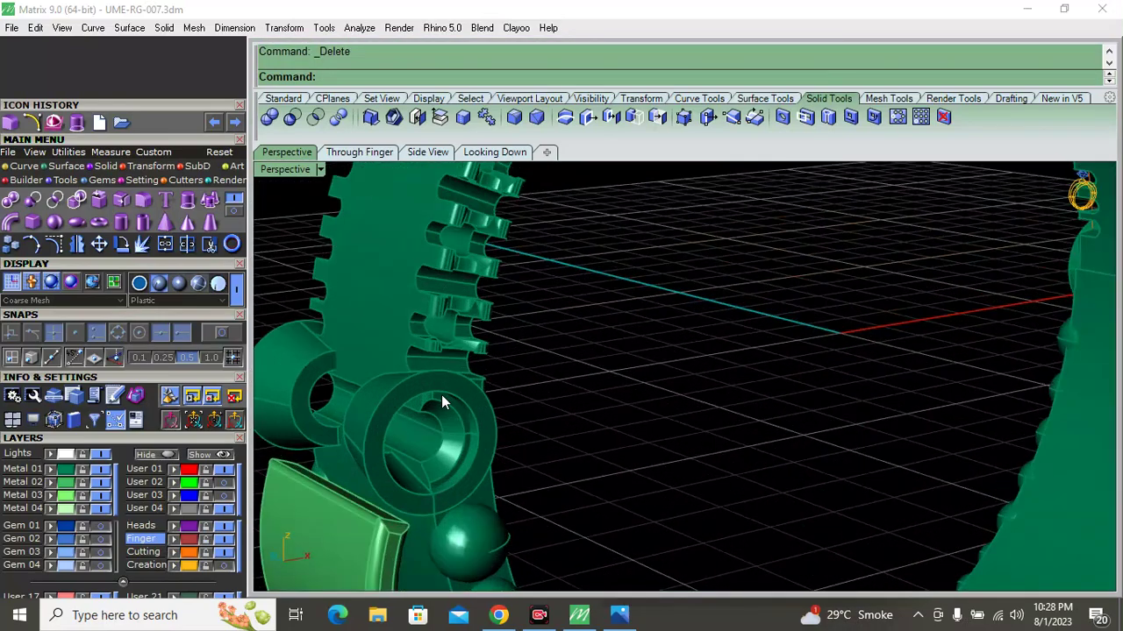
{"action": "scroll", "coordinate": [369, 416], "scroll_direction": "up", "scroll_amount": 3}
{"action": "scroll", "coordinate": [609, 381], "scroll_direction": "down", "scroll_amount": 2}
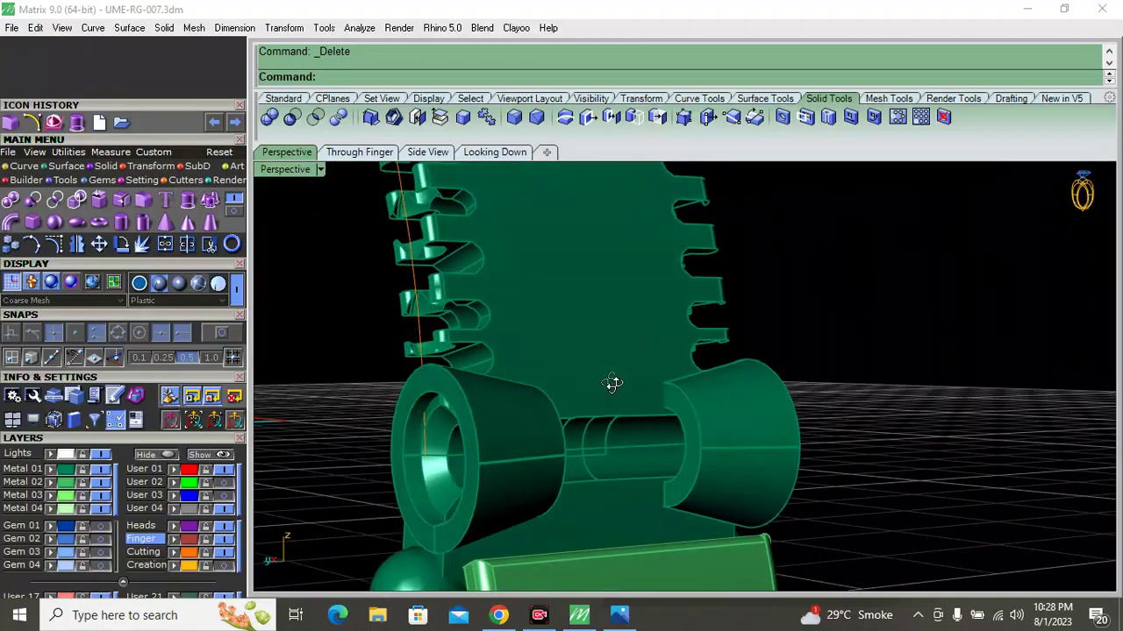
{"action": "right_click_drag", "start_coordinate": [608, 381], "coordinate": [371, 423]}
{"action": "scroll", "coordinate": [372, 430], "scroll_direction": "down", "scroll_amount": 5}
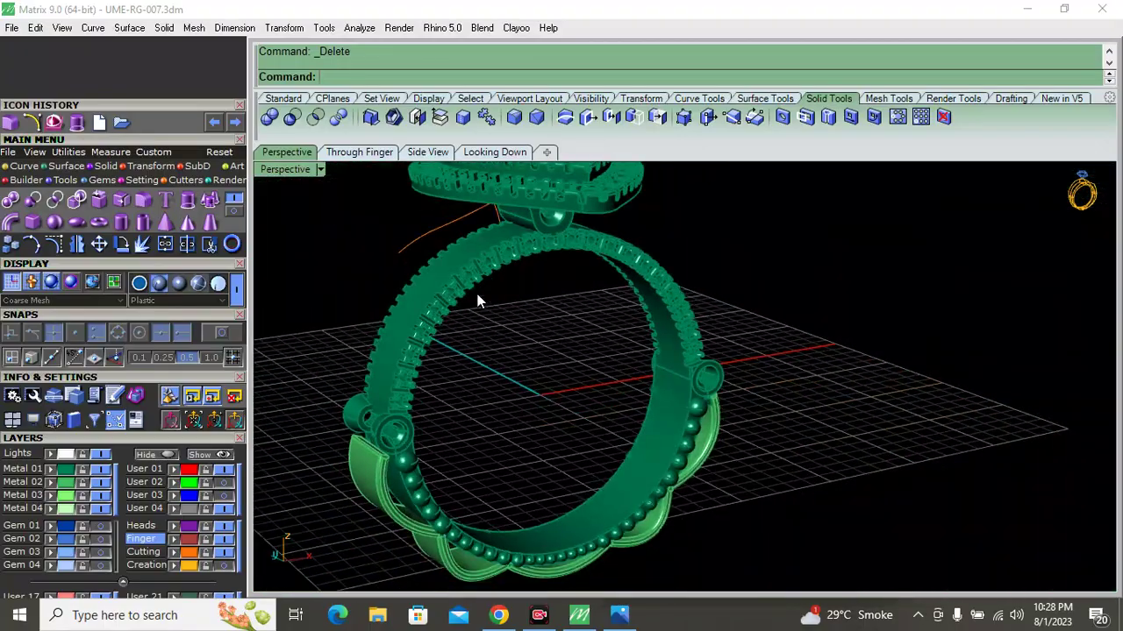
{"action": "scroll", "coordinate": [478, 301], "scroll_direction": "up", "scroll_amount": 4}
{"action": "right_click_drag", "start_coordinate": [494, 278], "coordinate": [496, 303]}
{"action": "scroll", "coordinate": [499, 320], "scroll_direction": "down", "scroll_amount": 4}
{"action": "scroll", "coordinate": [489, 280], "scroll_direction": "up", "scroll_amount": 3}
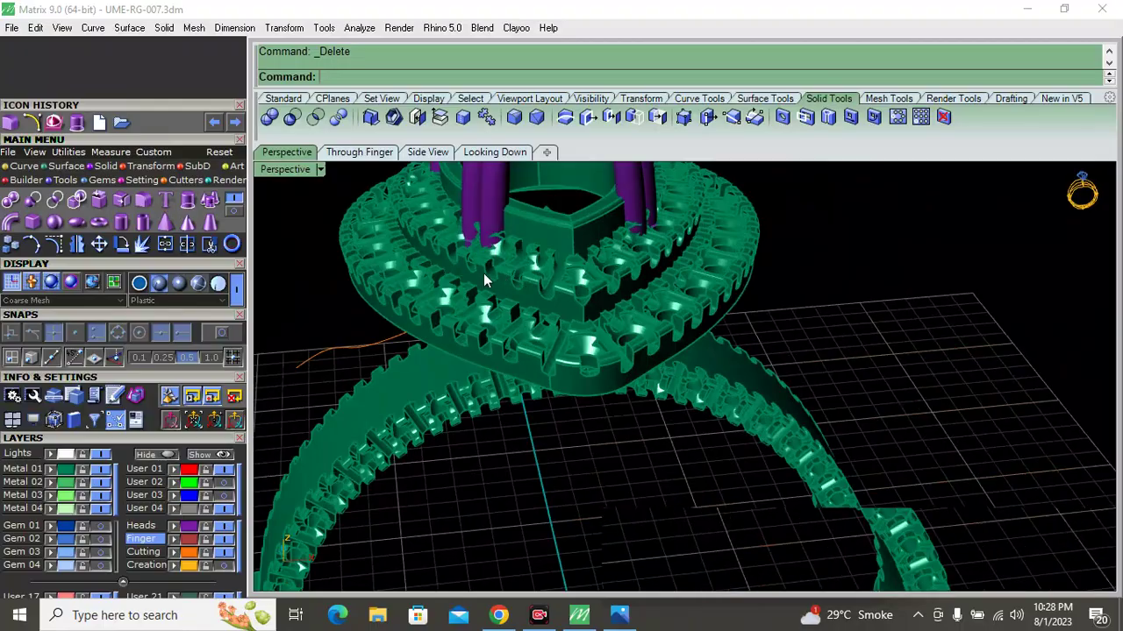
{"action": "scroll", "coordinate": [489, 280], "scroll_direction": "up", "scroll_amount": 3}
{"action": "scroll", "coordinate": [489, 281], "scroll_direction": "up", "scroll_amount": 2}
{"action": "mouse_move", "coordinate": [489, 280]}
{"action": "right_mouse_down"}
{"action": "mouse_move", "coordinate": [592, 342]}
{"action": "mouse_move", "coordinate": [455, 362]}
{"action": "right_mouse_up"}
{"action": "scroll", "coordinate": [592, 342], "scroll_direction": "down", "scroll_amount": 2}
{"action": "left_click", "coordinate": [455, 361]}
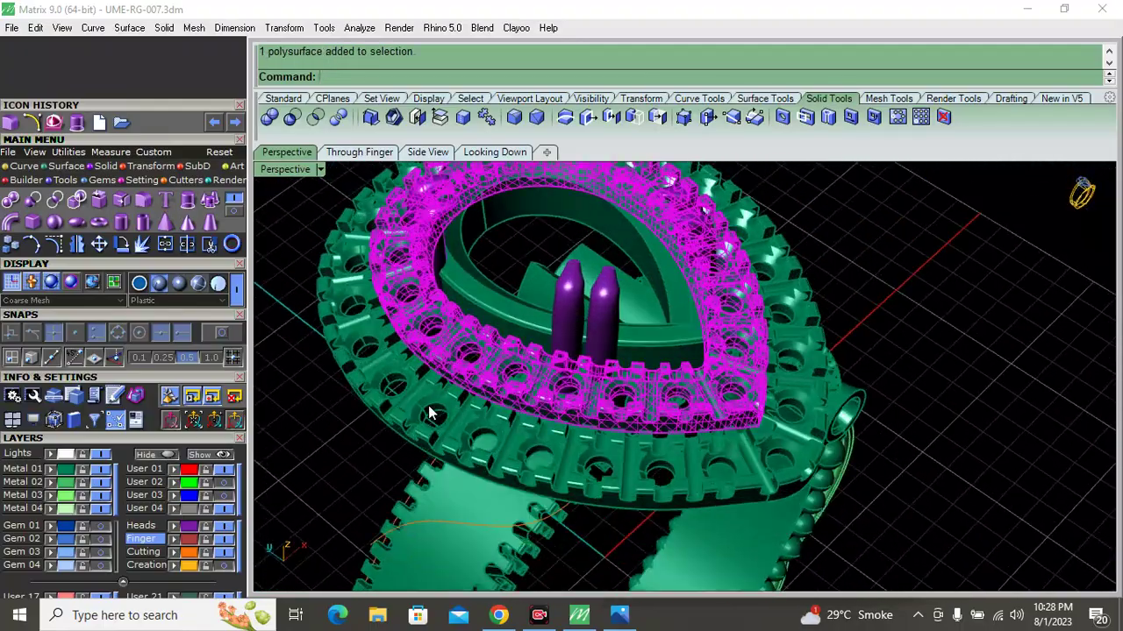
Load a pear diamond from the Gem Loader and set it to size 9.0
{"action": "right_click_drag", "start_coordinate": [430, 414], "coordinate": [279, 282]}
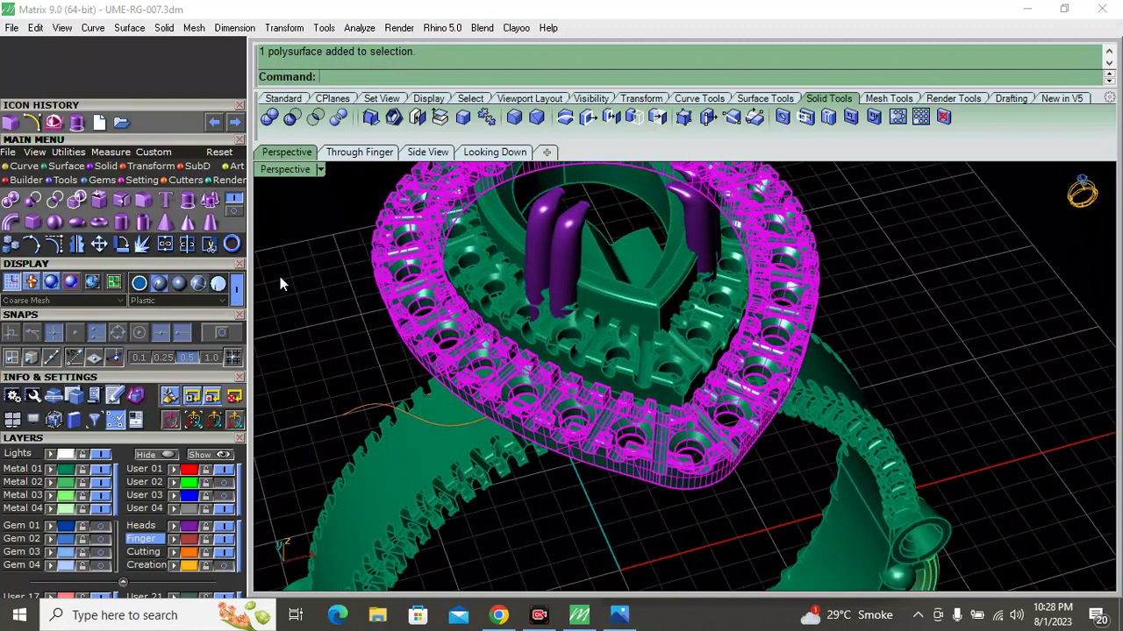
{"action": "left_click", "coordinate": [102, 180]}
{"action": "left_click", "coordinate": [11, 203]}
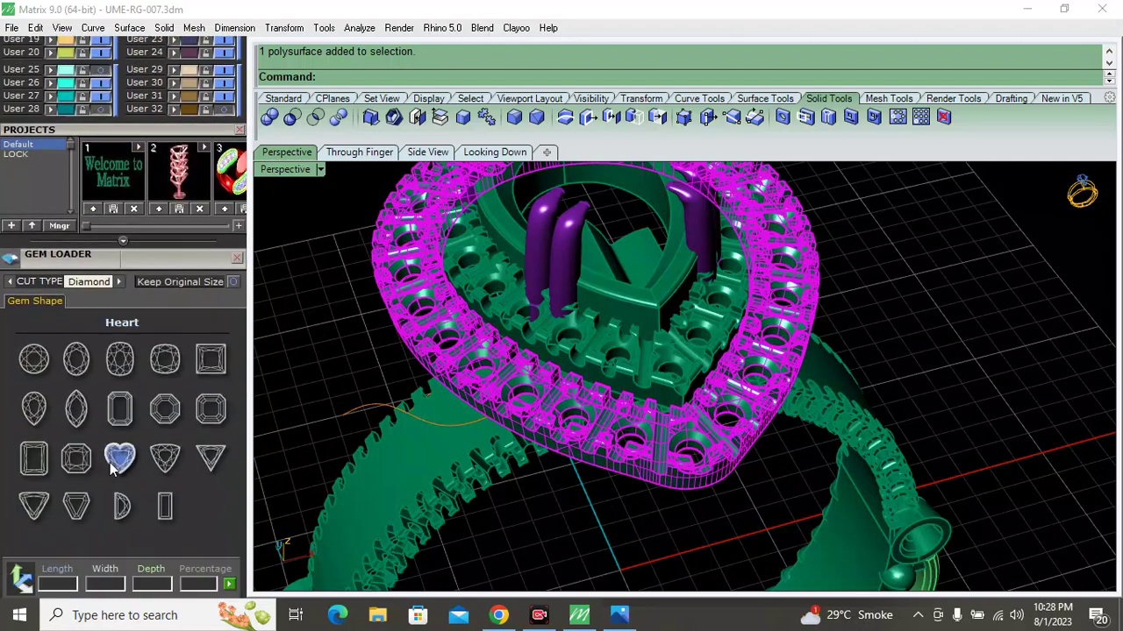
{"action": "left_click", "coordinate": [34, 408]}
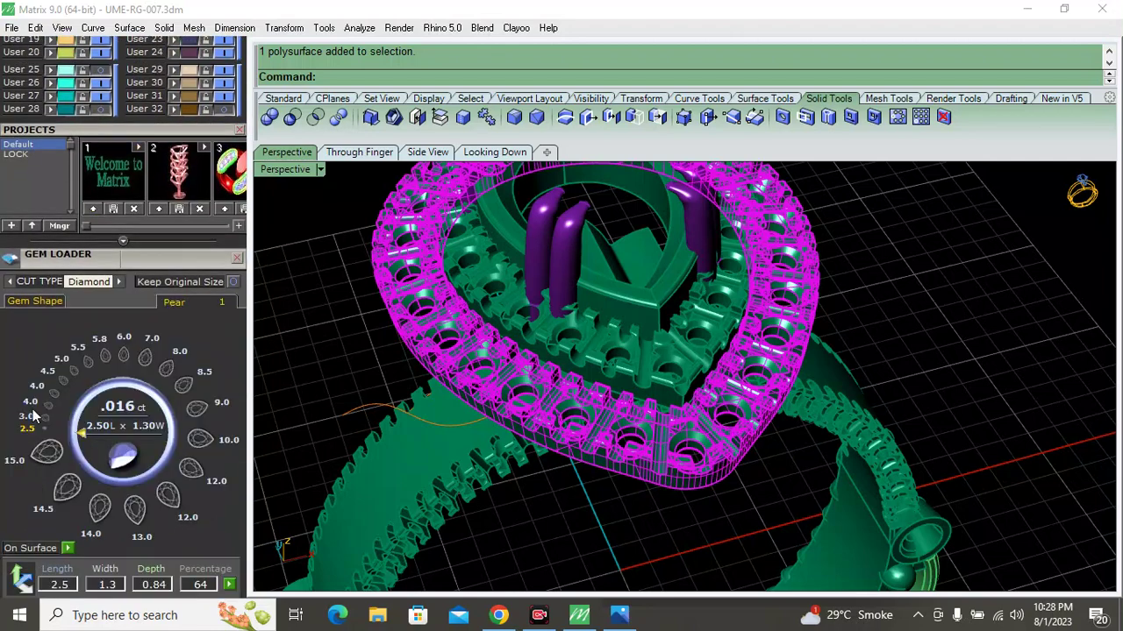
{"action": "left_click", "coordinate": [48, 451]}
{"action": "left_click", "coordinate": [197, 407]}
In the top view, resize the pear gem to 12.0 (2.17 ct) and drag it into the halo centre
{"action": "left_click", "coordinate": [496, 152]}
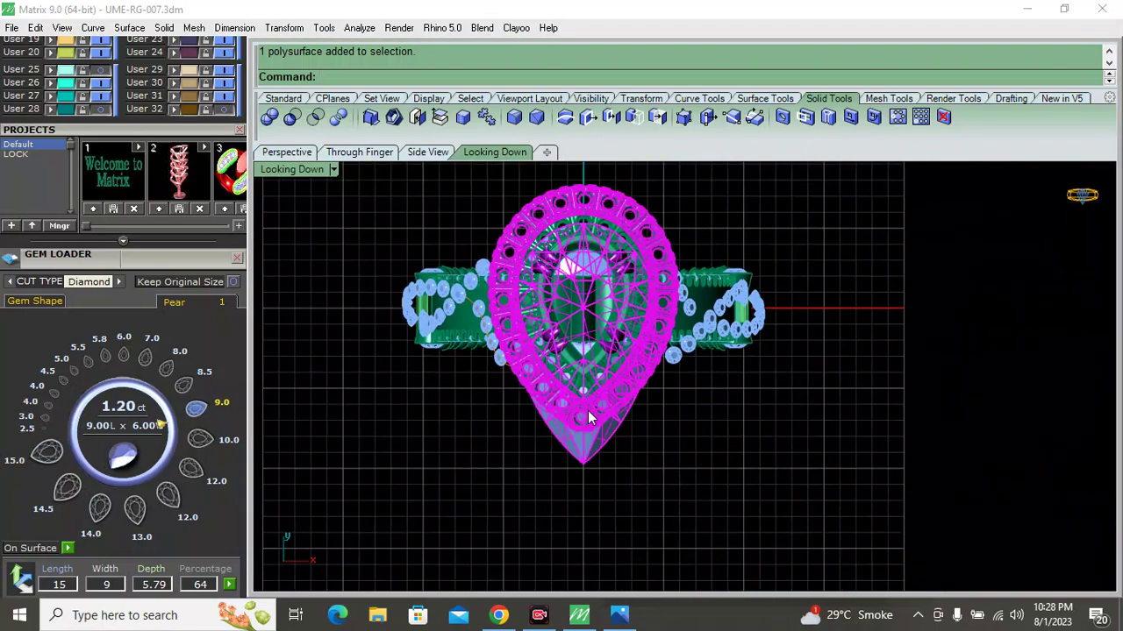
{"action": "scroll", "coordinate": [588, 413], "scroll_direction": "up", "scroll_amount": 5}
{"action": "scroll", "coordinate": [570, 444], "scroll_direction": "down", "scroll_amount": 4}
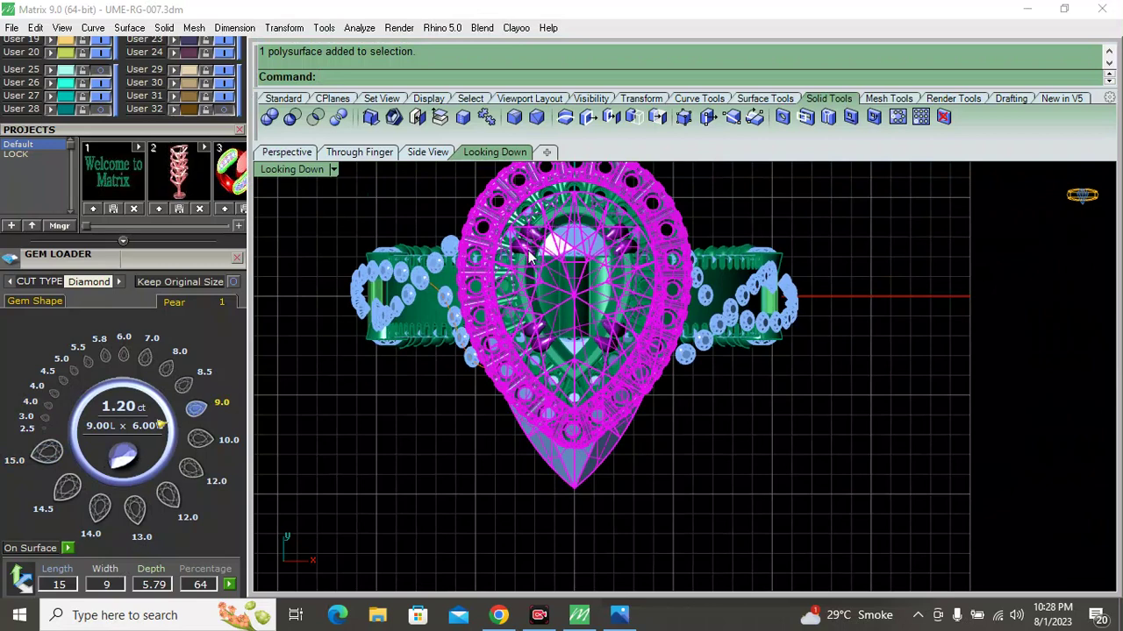
{"action": "scroll", "coordinate": [529, 256], "scroll_direction": "down", "scroll_amount": 1}
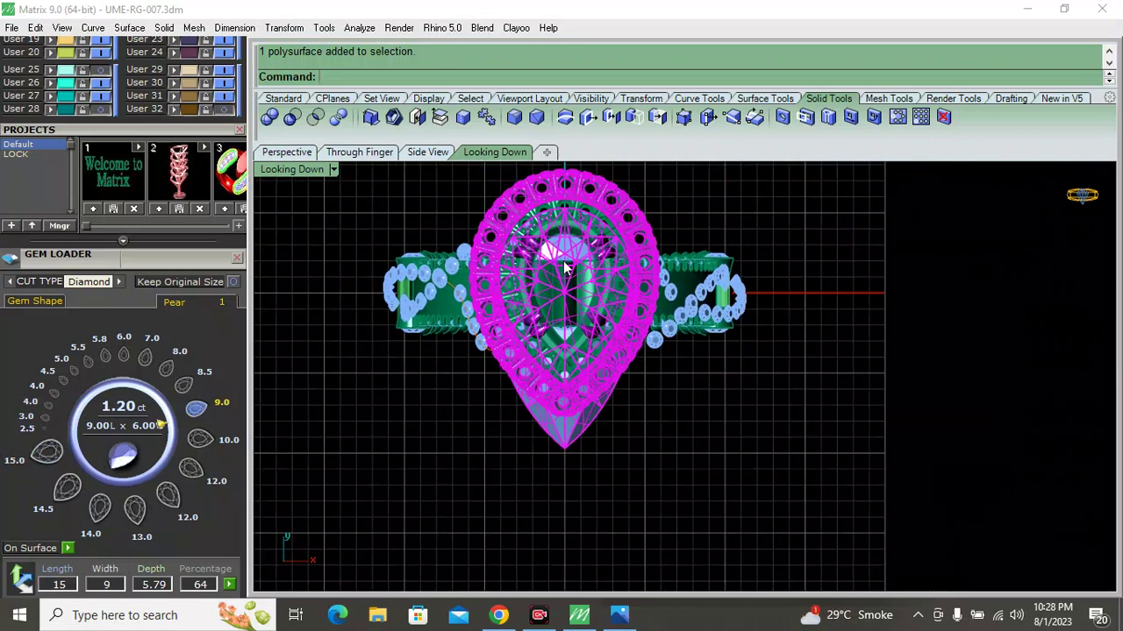
{"action": "left_click", "coordinate": [562, 433]}
{"action": "left_click", "coordinate": [191, 468]}
{"action": "left_click_drag", "start_coordinate": [571, 438], "coordinate": [562, 405]}
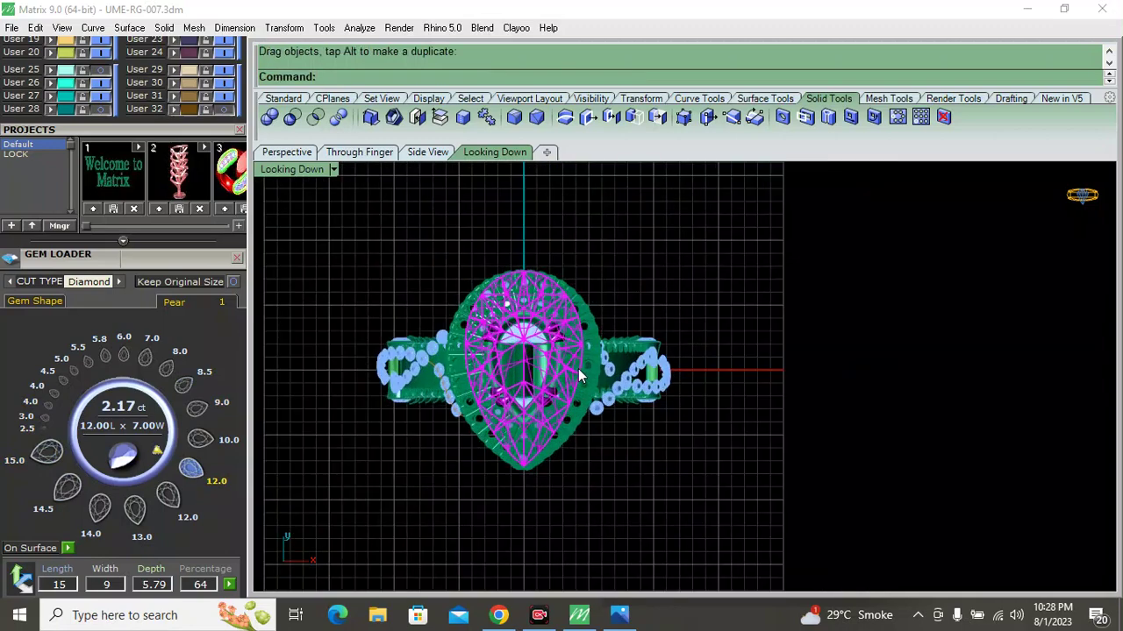
Zoom in on the seated pear gem and launch the gem profile curve tool
{"action": "scroll", "coordinate": [578, 368], "scroll_direction": "up", "scroll_amount": 3}
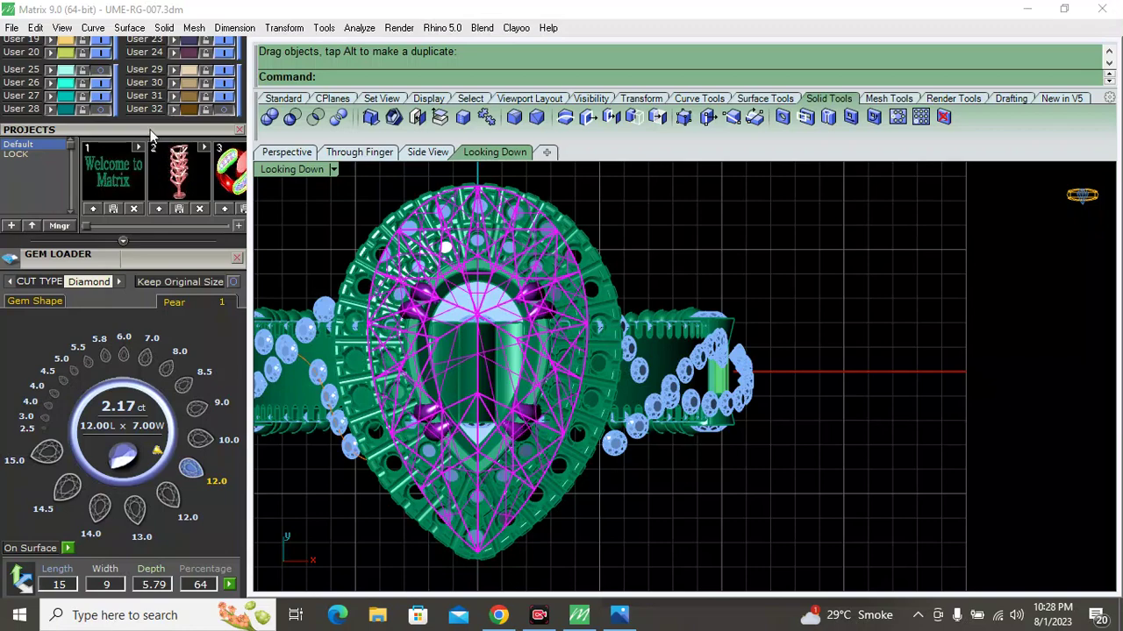
{"action": "scroll", "coordinate": [150, 138], "scroll_direction": "up", "scroll_amount": 2}
{"action": "scroll", "coordinate": [149, 307], "scroll_direction": "up", "scroll_amount": 5}
{"action": "scroll", "coordinate": [146, 438], "scroll_direction": "up", "scroll_amount": 5}
{"action": "scroll", "coordinate": [149, 432], "scroll_direction": "up", "scroll_amount": 3}
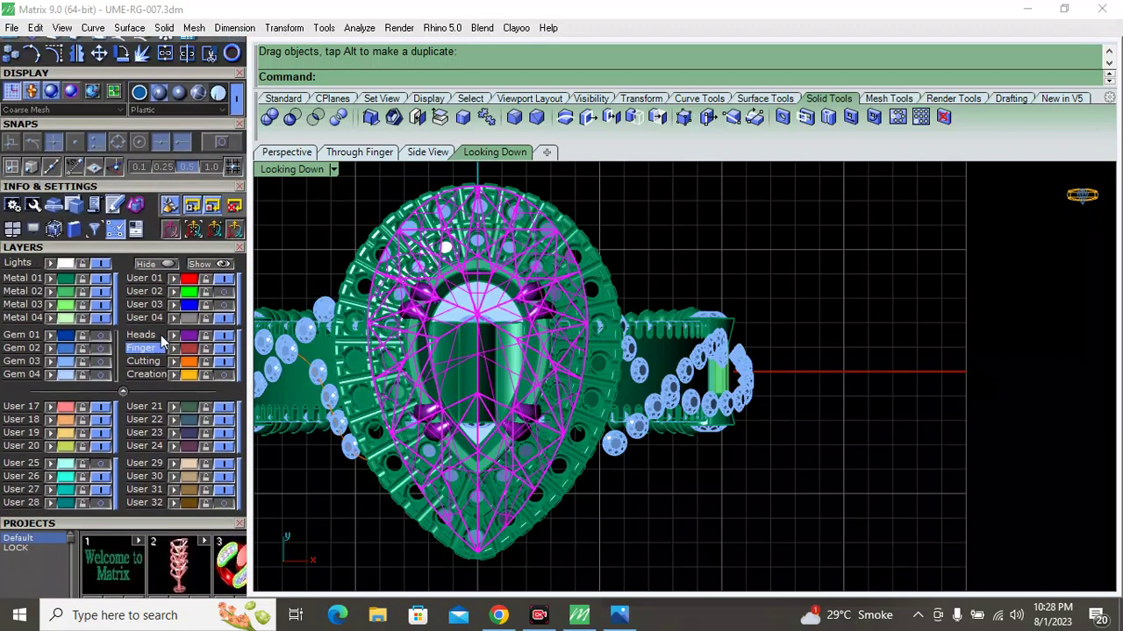
{"action": "scroll", "coordinate": [131, 127], "scroll_direction": "up", "scroll_amount": 1}
{"action": "scroll", "coordinate": [128, 149], "scroll_direction": "up", "scroll_amount": 4}
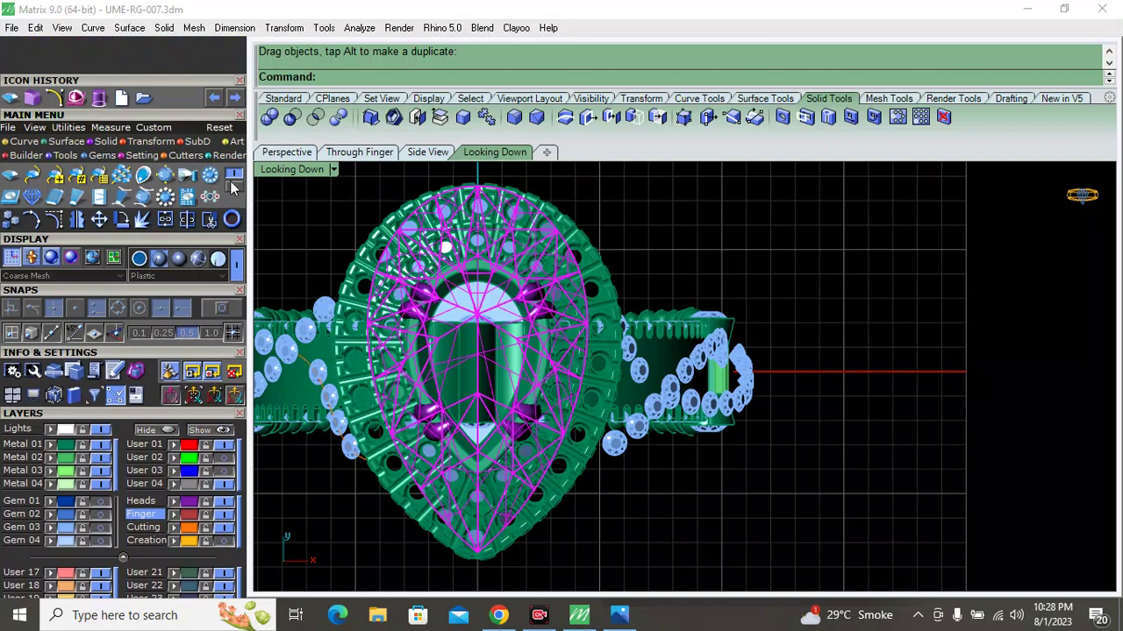
{"action": "left_click", "coordinate": [144, 178]}
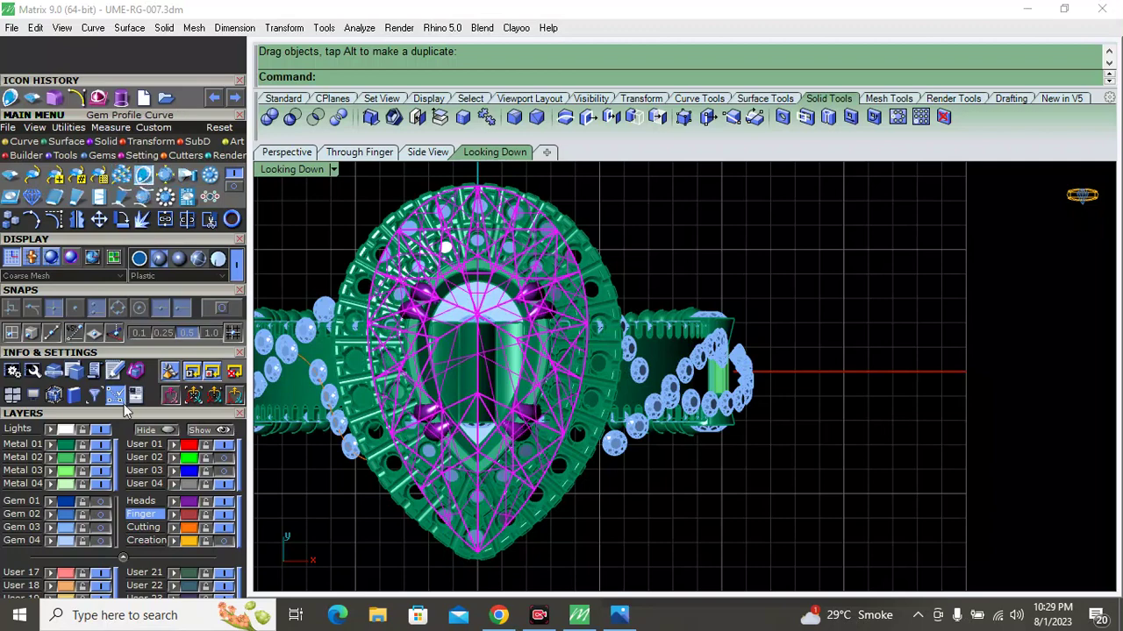
Load the pear gem into the gem profile and end the command
{"action": "scroll", "coordinate": [114, 413], "scroll_direction": "down", "scroll_amount": 5}
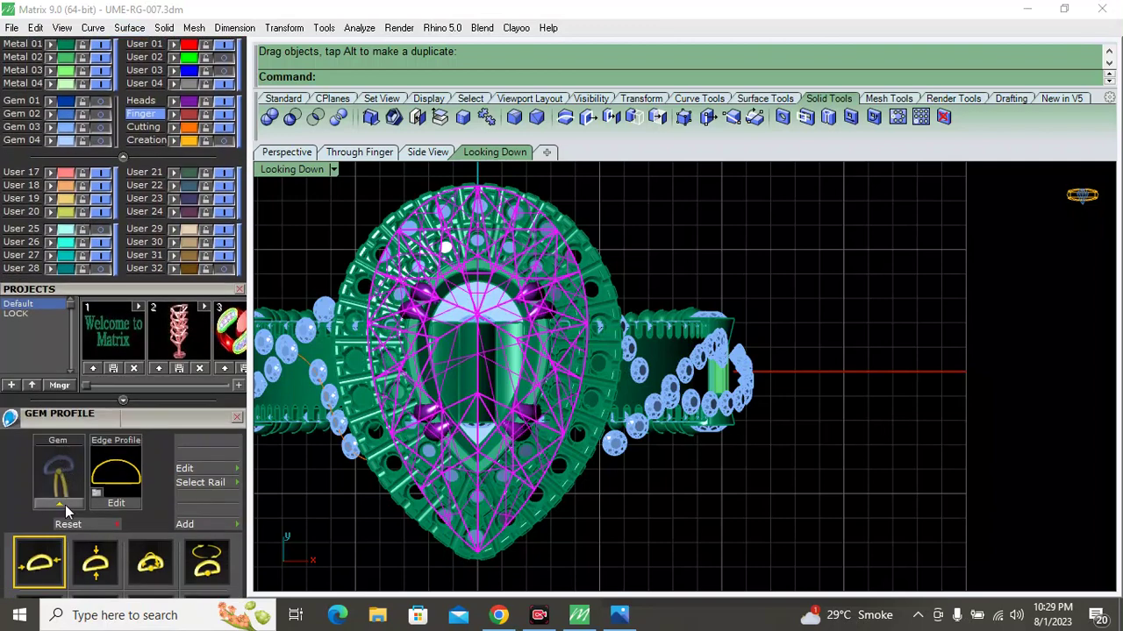
{"action": "left_click", "coordinate": [64, 505]}
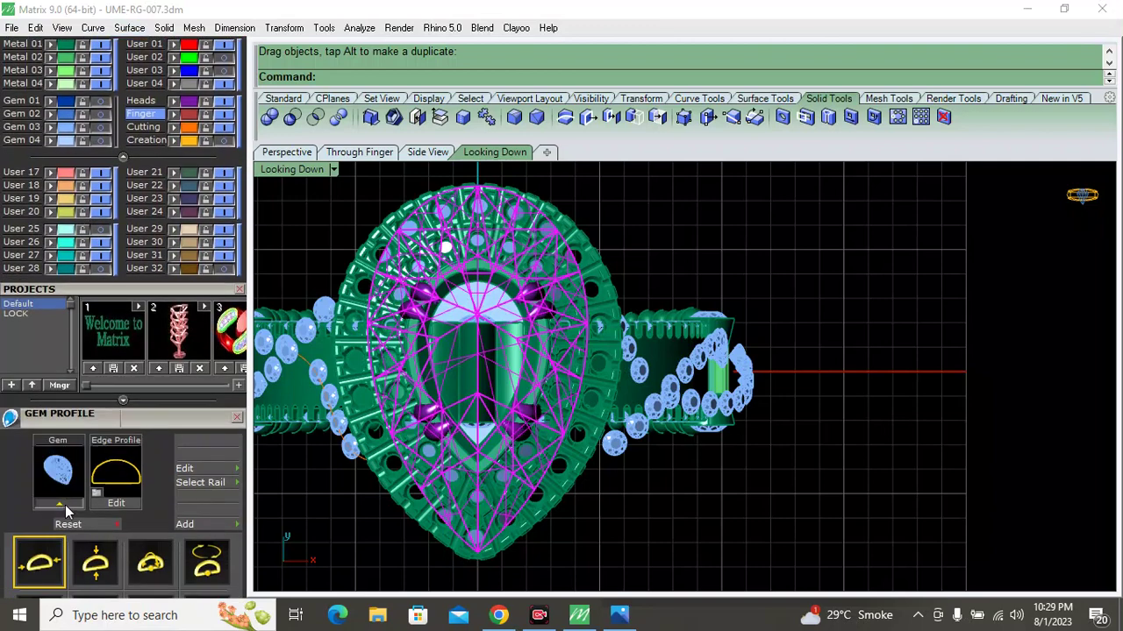
{"action": "right_click", "coordinate": [436, 405]}
Delete the pear gem in the Perspective view
{"action": "left_click", "coordinate": [281, 152]}
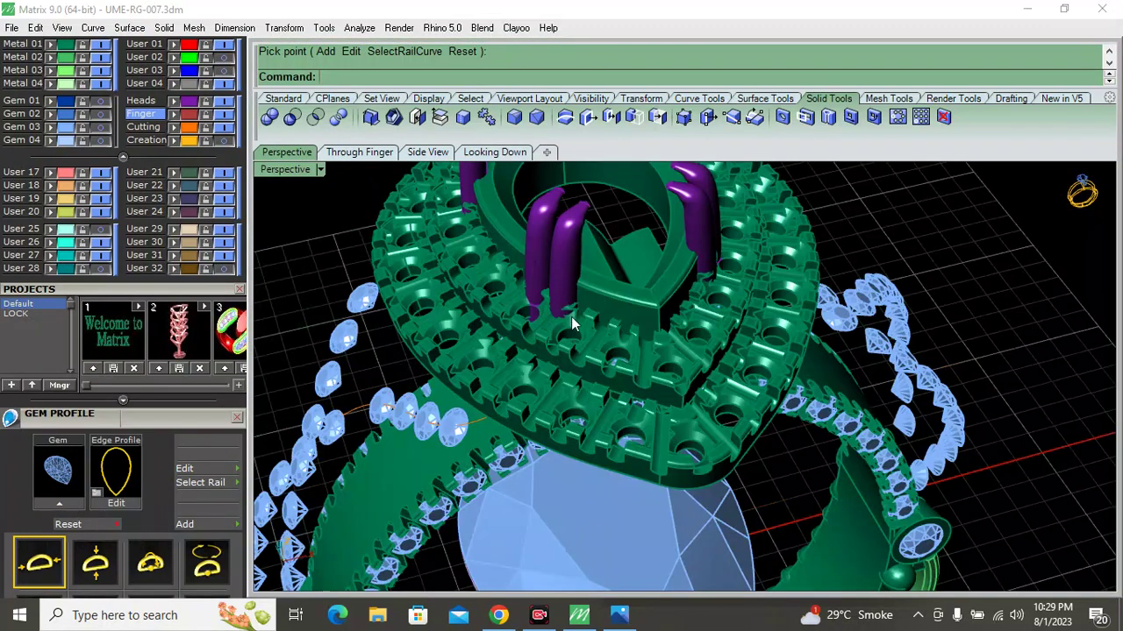
{"action": "scroll", "coordinate": [465, 269], "scroll_direction": "down", "scroll_amount": 3}
{"action": "scroll", "coordinate": [519, 412], "scroll_direction": "up", "scroll_amount": 4}
{"action": "left_click", "coordinate": [516, 400]}
{"action": "key", "text": "Delete"}
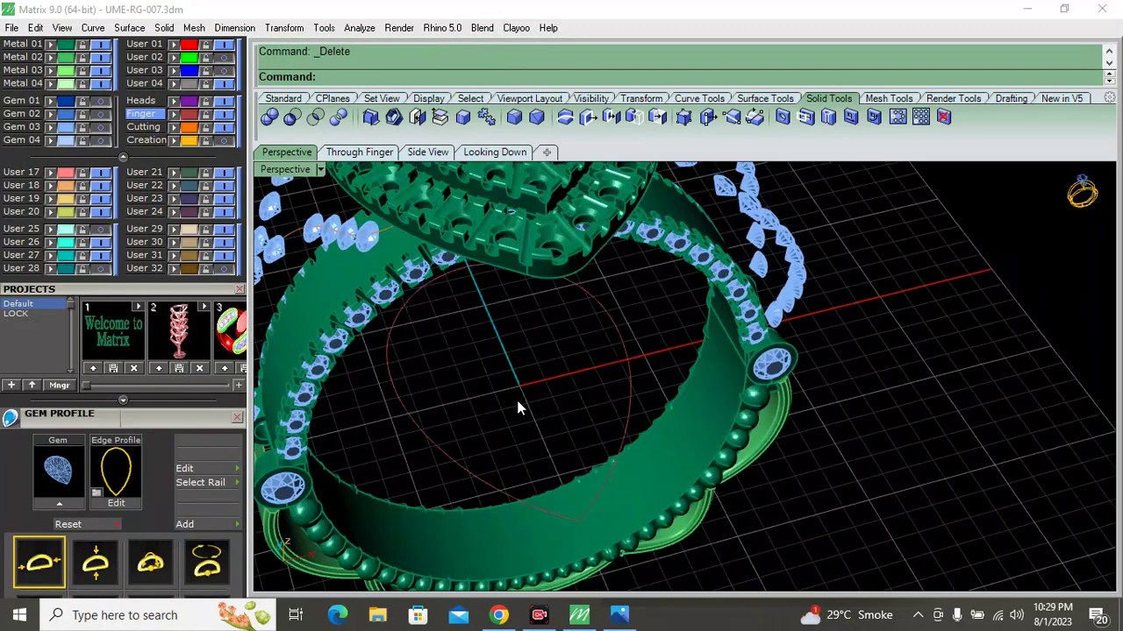
Move the curve beneath the gem upward in the top view, using the four-viewport layout
{"action": "left_click", "coordinate": [452, 453]}
{"action": "scroll", "coordinate": [436, 290], "scroll_direction": "down", "scroll_amount": 3}
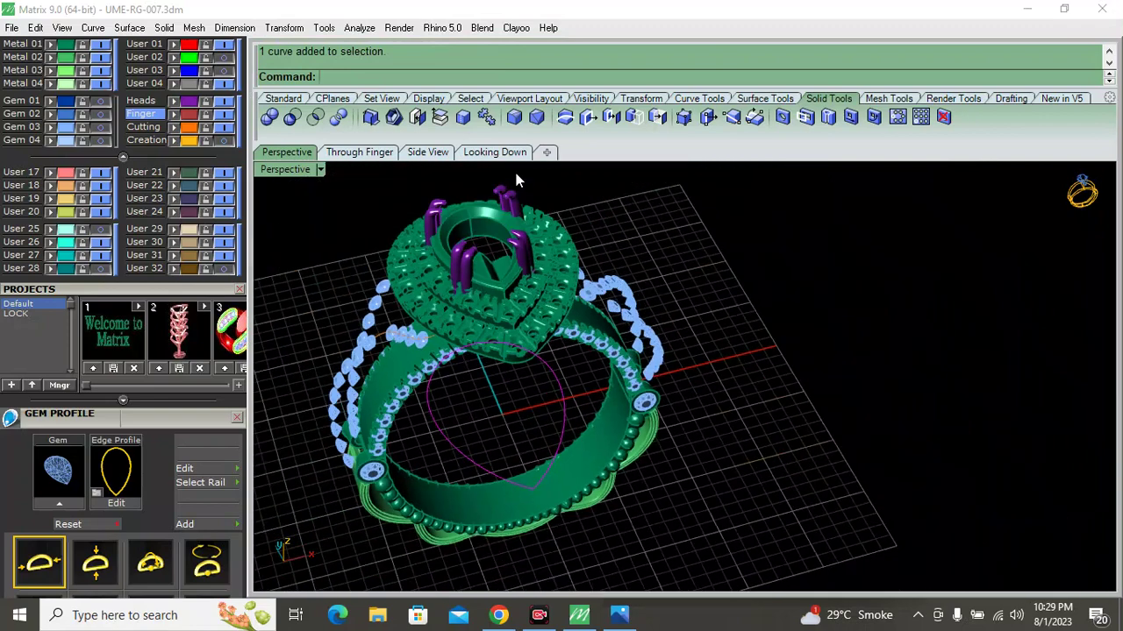
{"action": "left_click", "coordinate": [495, 151]}
{"action": "scroll", "coordinate": [325, 176], "scroll_direction": "down", "scroll_amount": 2}
{"action": "double_click", "coordinate": [292, 170]}
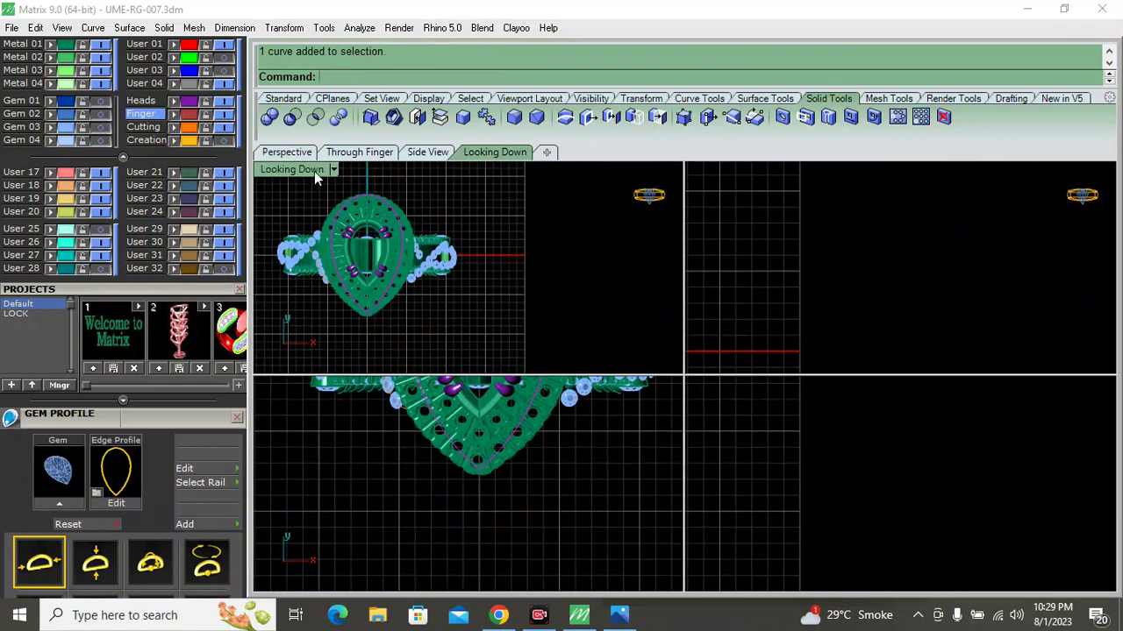
{"action": "scroll", "coordinate": [487, 519], "scroll_direction": "down", "scroll_amount": 2}
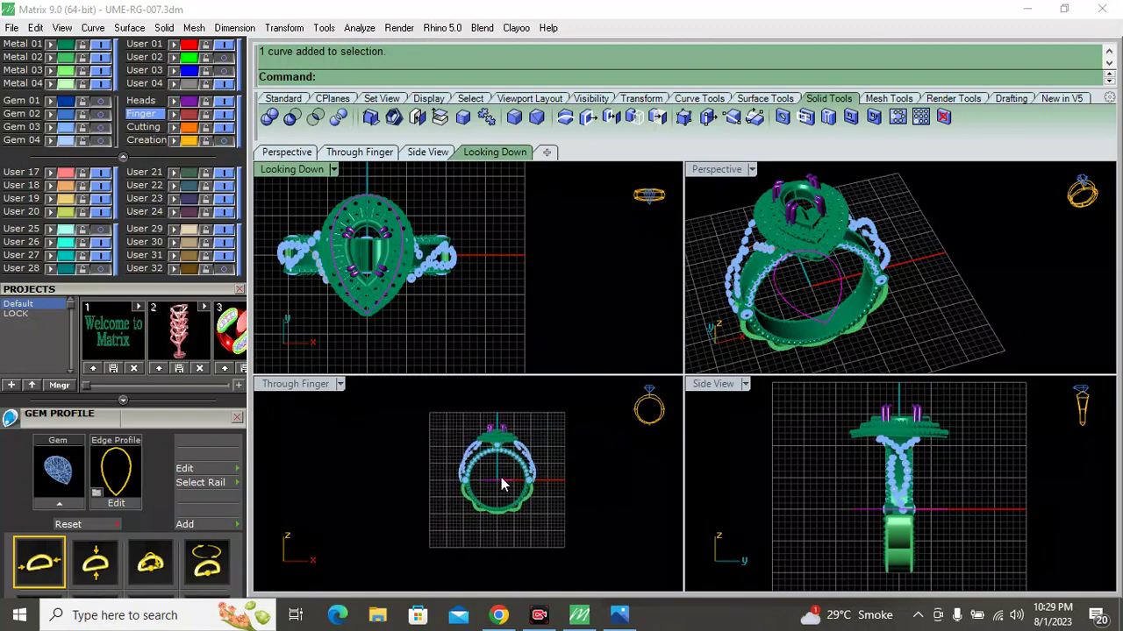
{"action": "left_click_drag", "start_coordinate": [503, 484], "coordinate": [500, 445]}
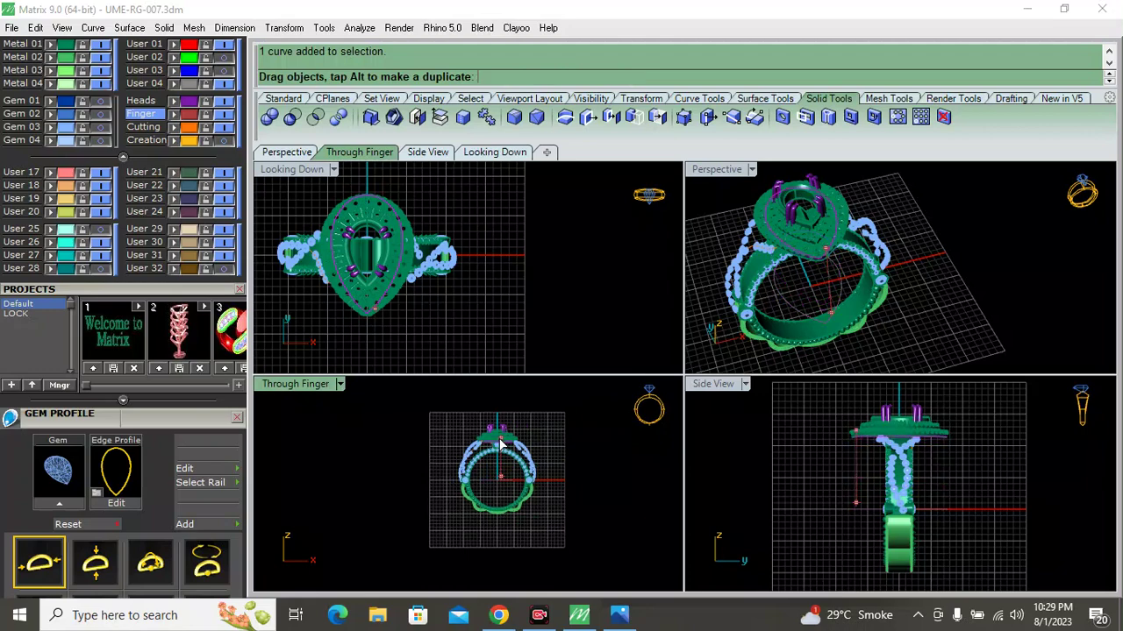
{"action": "scroll", "coordinate": [363, 213], "scroll_direction": "up", "scroll_amount": 3}
{"action": "scroll", "coordinate": [363, 213], "scroll_direction": "up", "scroll_amount": 5}
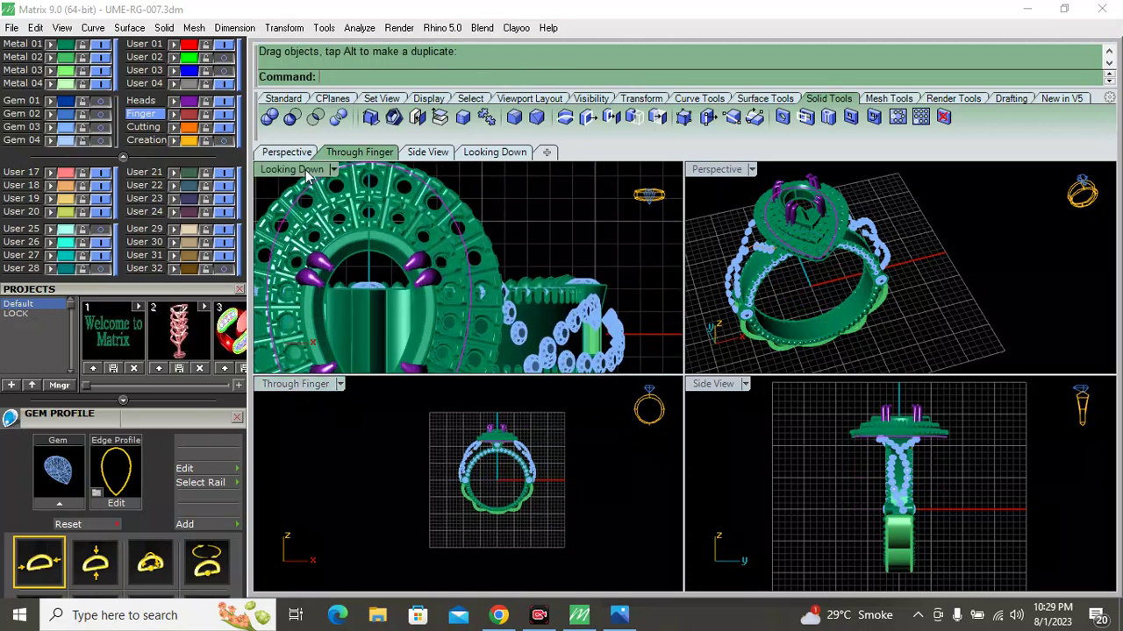
{"action": "double_click", "coordinate": [307, 173]}
{"action": "scroll", "coordinate": [401, 250], "scroll_direction": "down", "scroll_amount": 2}
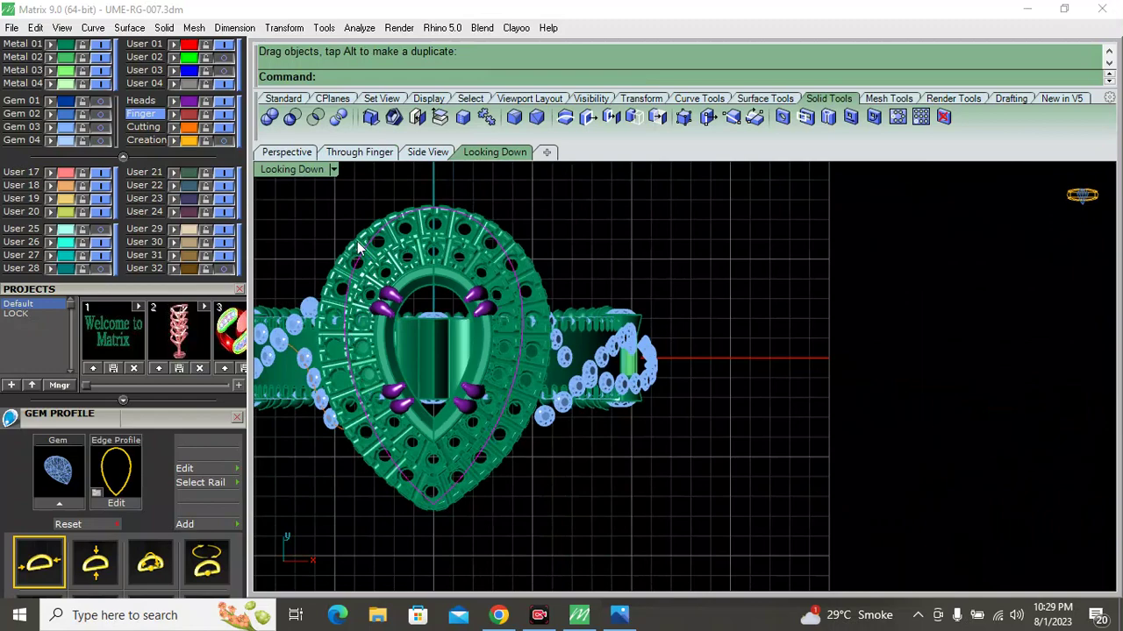
Collapse the User 17–32 layer block and bring Main Menu, Display and Snaps back into view
{"action": "left_click", "coordinate": [123, 157]}
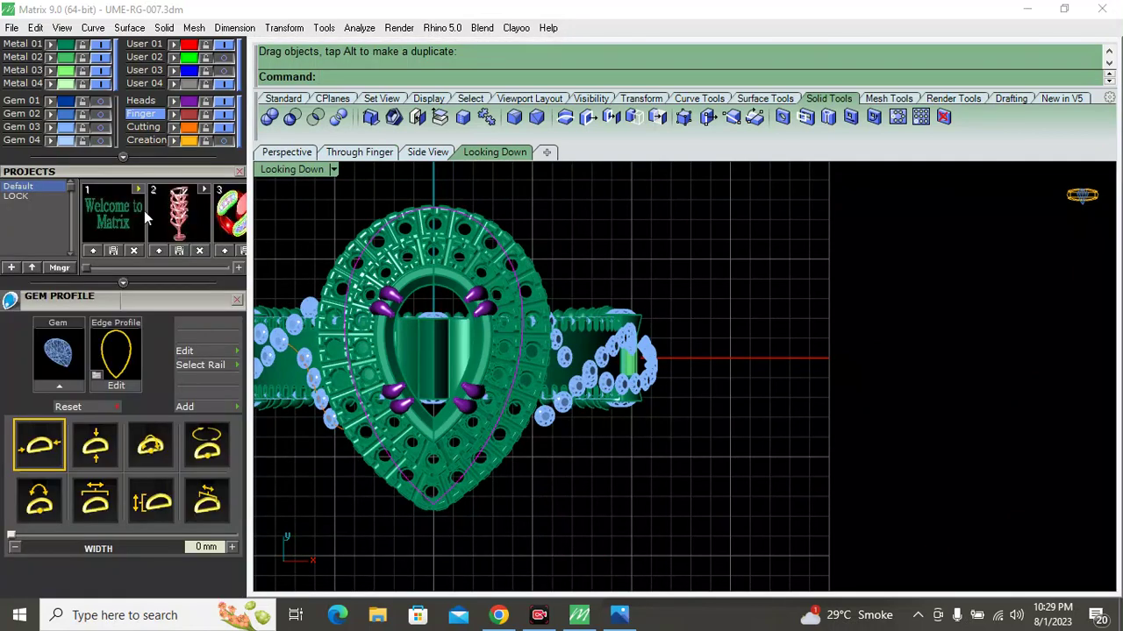
{"action": "scroll", "coordinate": [140, 263], "scroll_direction": "up", "scroll_amount": 5}
{"action": "scroll", "coordinate": [145, 456], "scroll_direction": "up", "scroll_amount": 3}
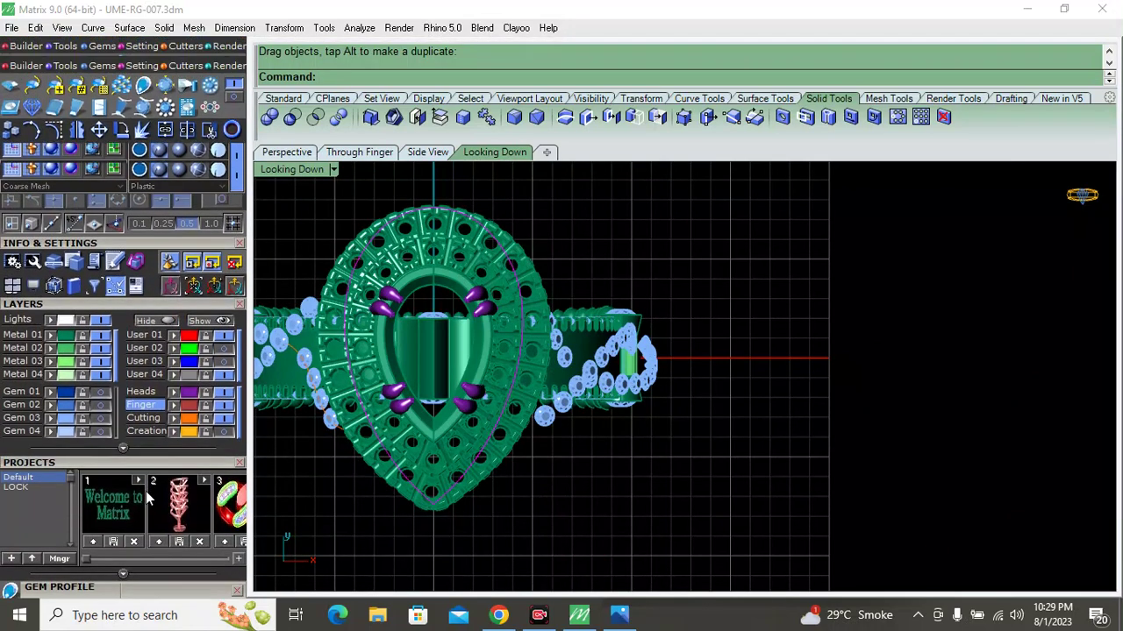
Try a one-direction scale of the ring from its top, then cancel it without changes
{"action": "left_click", "coordinate": [151, 86]}
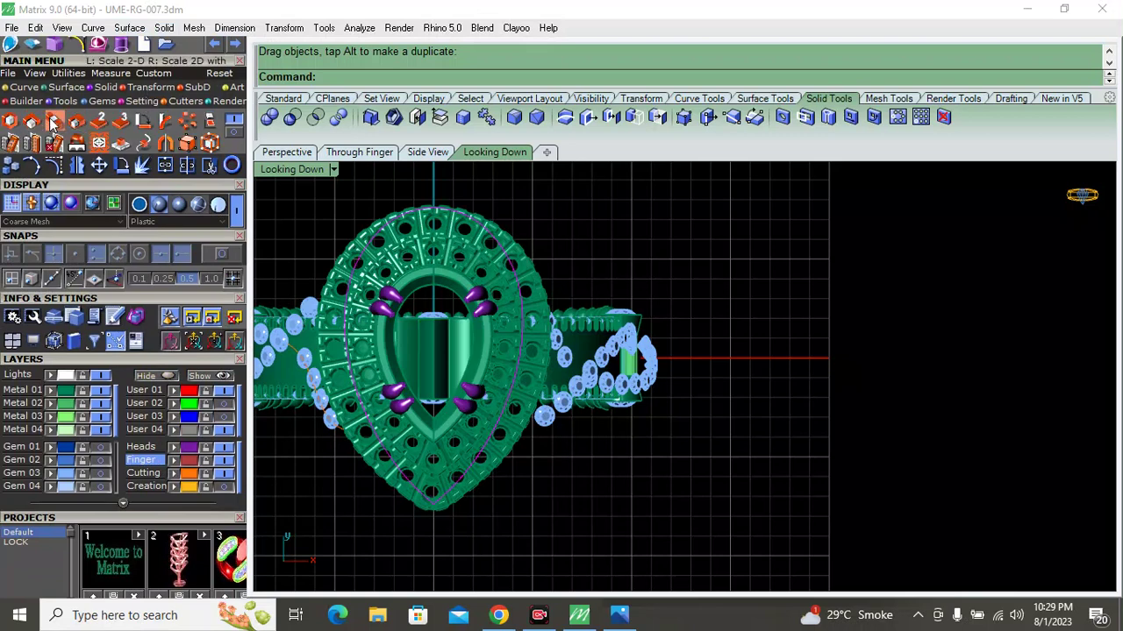
{"action": "left_click", "coordinate": [54, 120]}
{"action": "left_click", "coordinate": [433, 209]}
{"action": "left_click", "coordinate": [547, 209]}
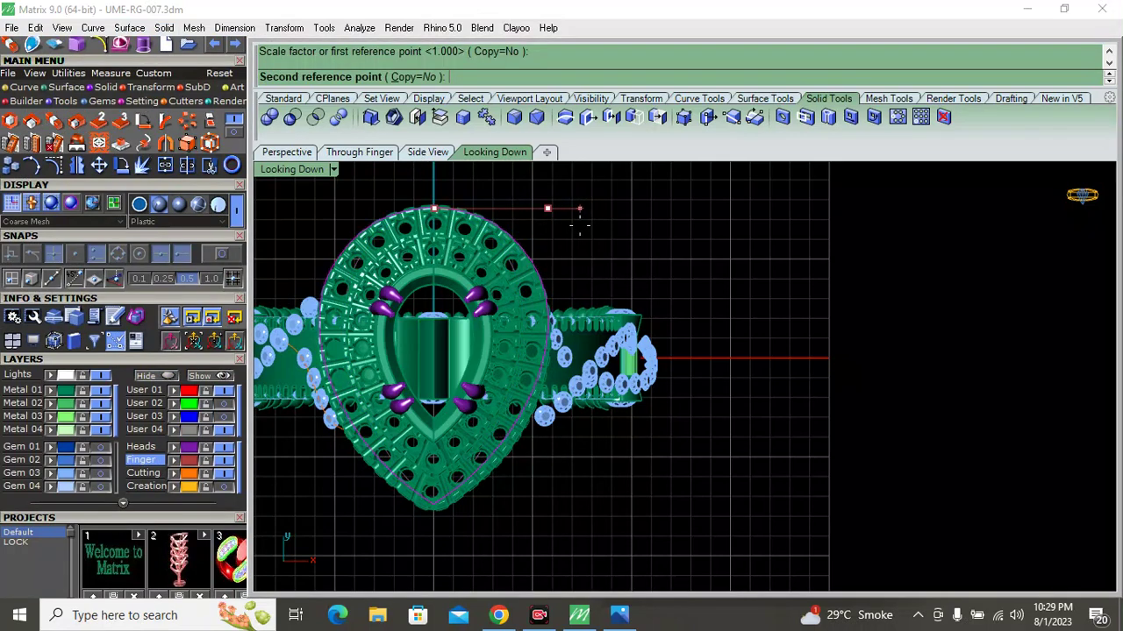
{"action": "key", "text": "Escape"}
{"action": "key", "text": "Return"}
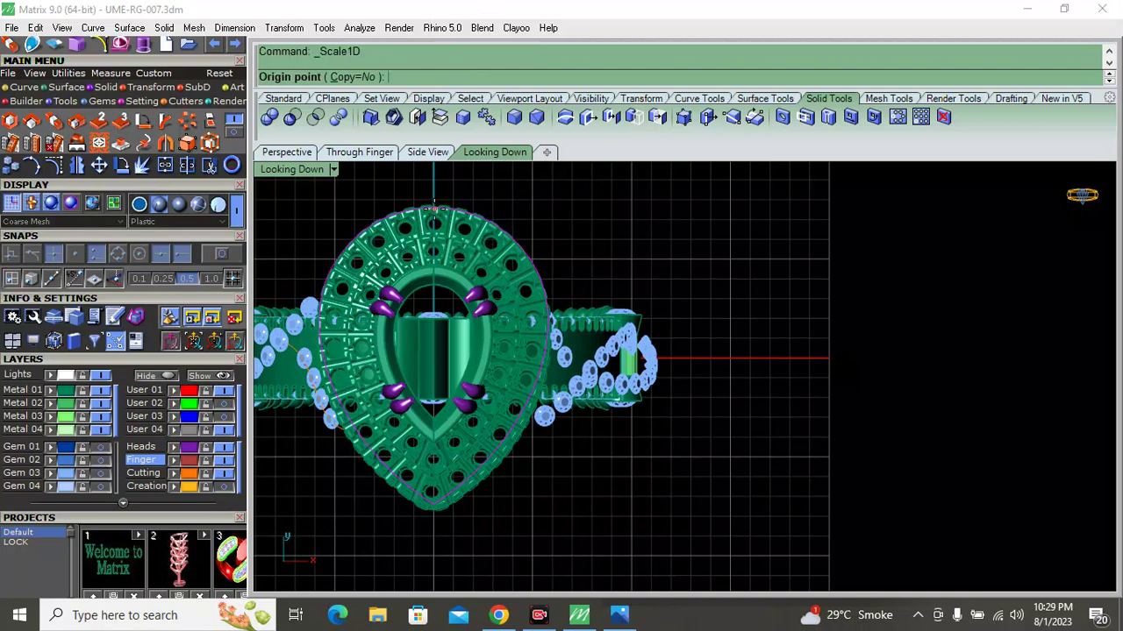
{"action": "left_click", "coordinate": [433, 208]}
{"action": "left_click", "coordinate": [433, 492]}
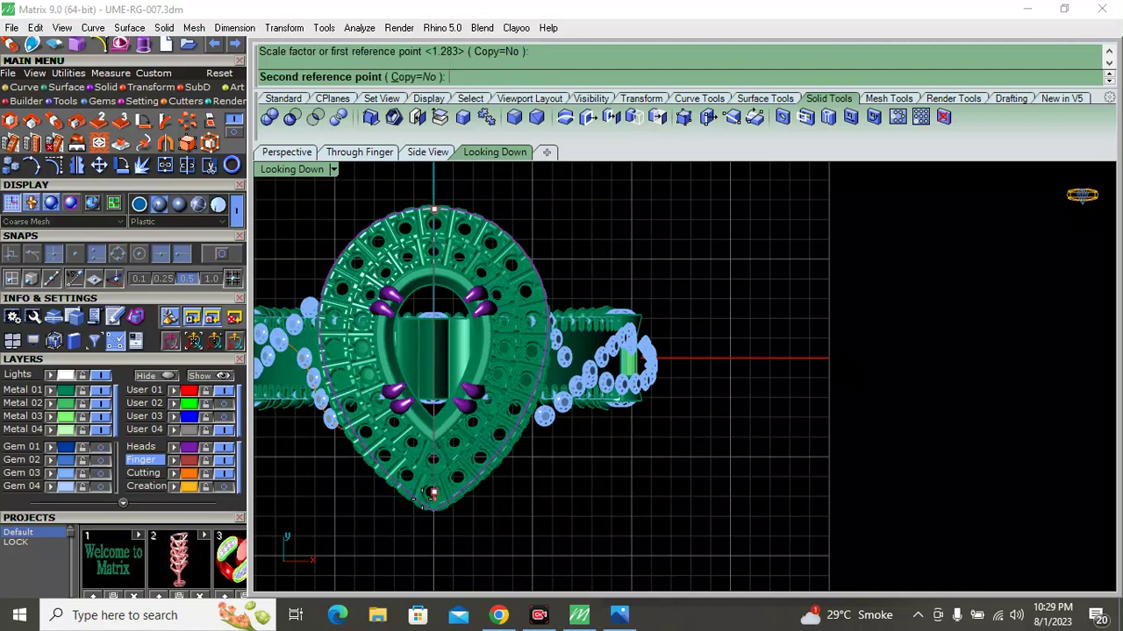
{"action": "key", "text": "Escape"}
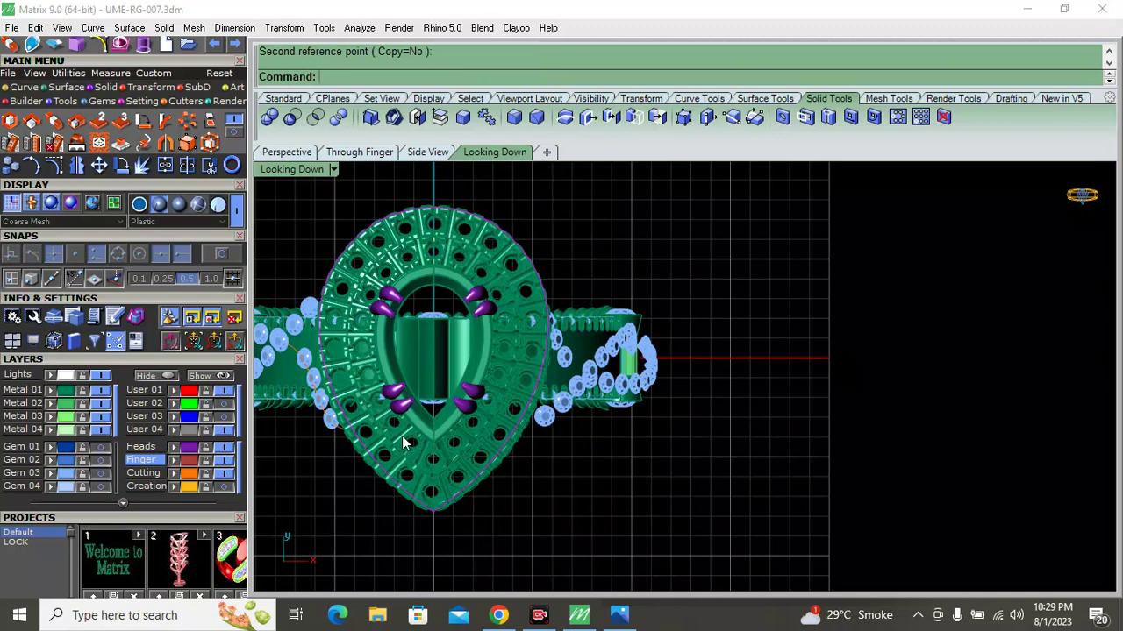
Lift the pear outline curve above the ring's head in the Through Finger view
{"action": "scroll", "coordinate": [481, 426], "scroll_direction": "up", "scroll_amount": 3}
{"action": "scroll", "coordinate": [482, 426], "scroll_direction": "down", "scroll_amount": 1}
{"action": "scroll", "coordinate": [497, 427], "scroll_direction": "down", "scroll_amount": 1}
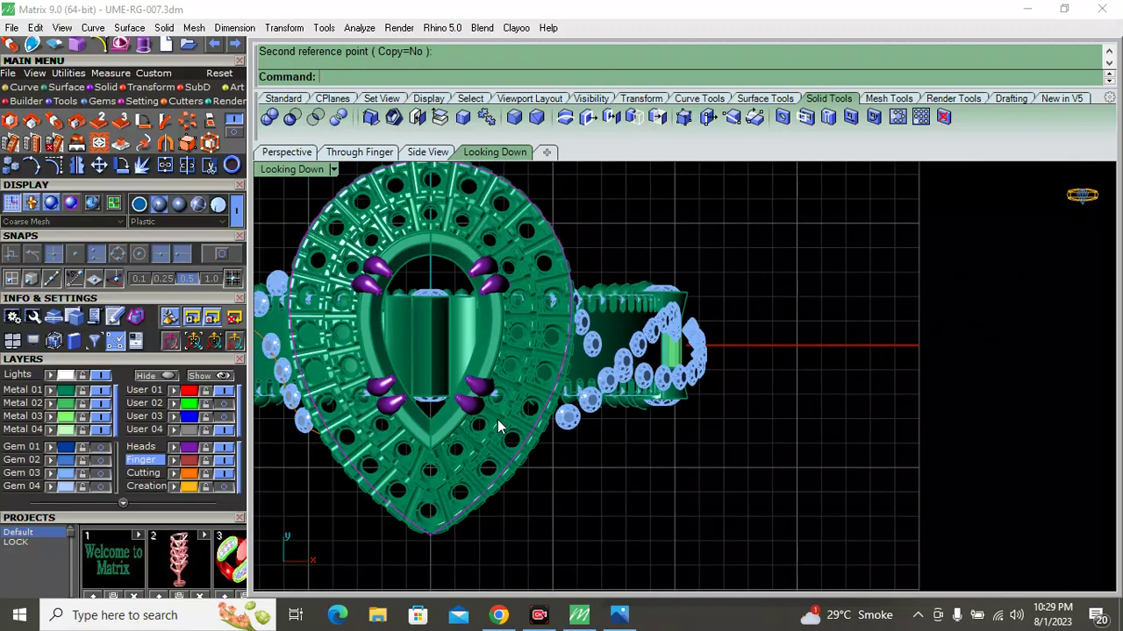
{"action": "key", "text": "F10"}
{"action": "scroll", "coordinate": [519, 487], "scroll_direction": "up", "scroll_amount": 1}
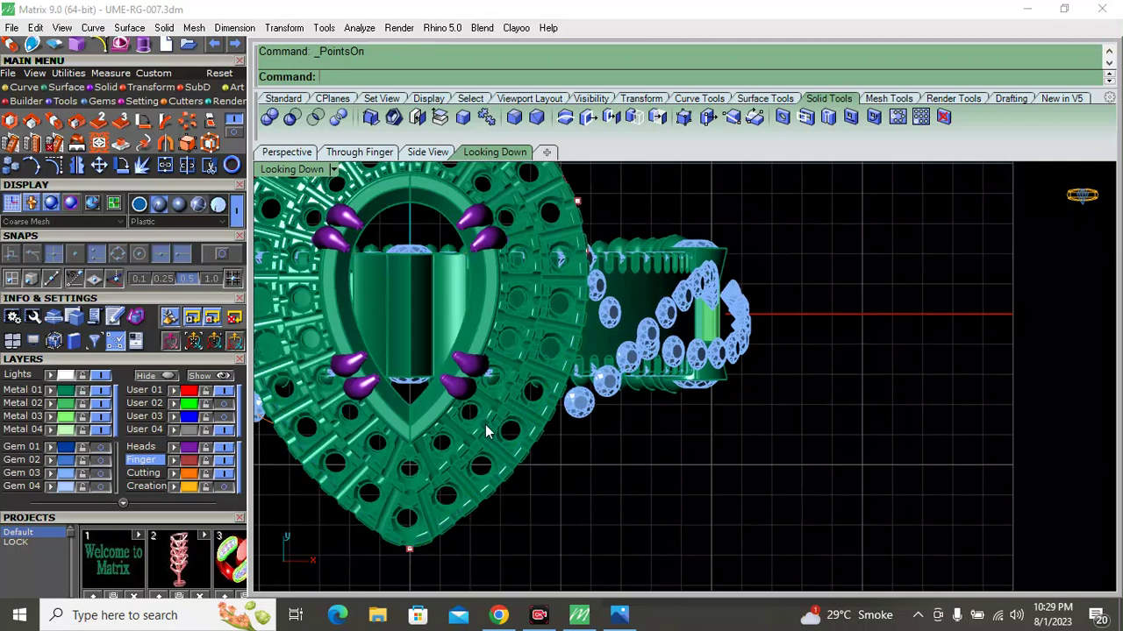
{"action": "scroll", "coordinate": [506, 436], "scroll_direction": "down", "scroll_amount": 1}
{"action": "double_click", "coordinate": [314, 166]}
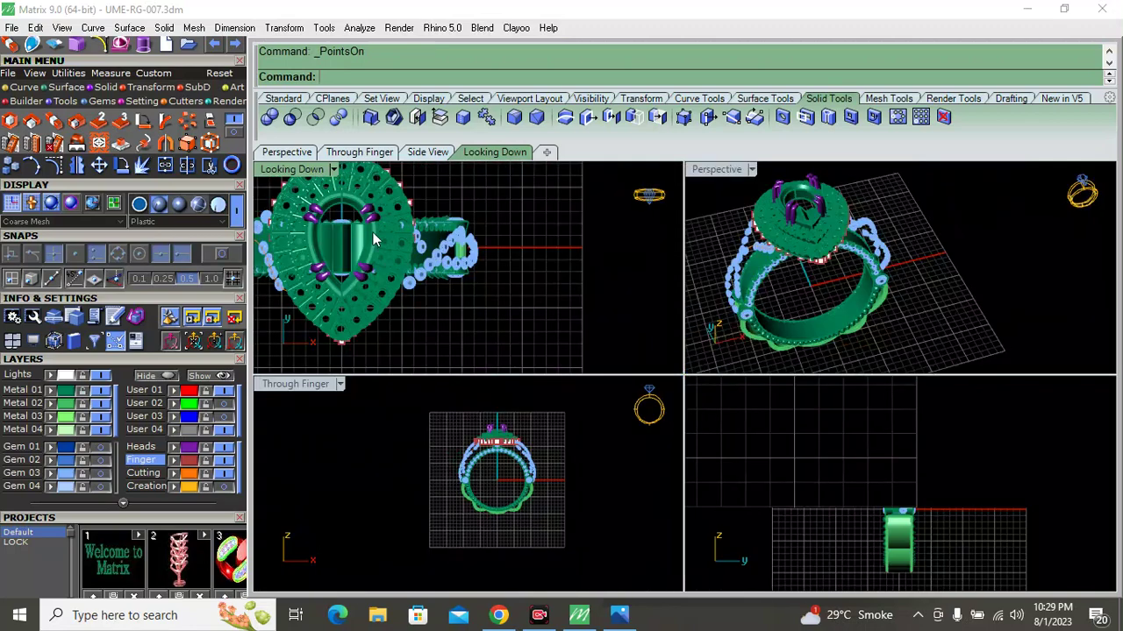
{"action": "scroll", "coordinate": [500, 448], "scroll_direction": "up", "scroll_amount": 1}
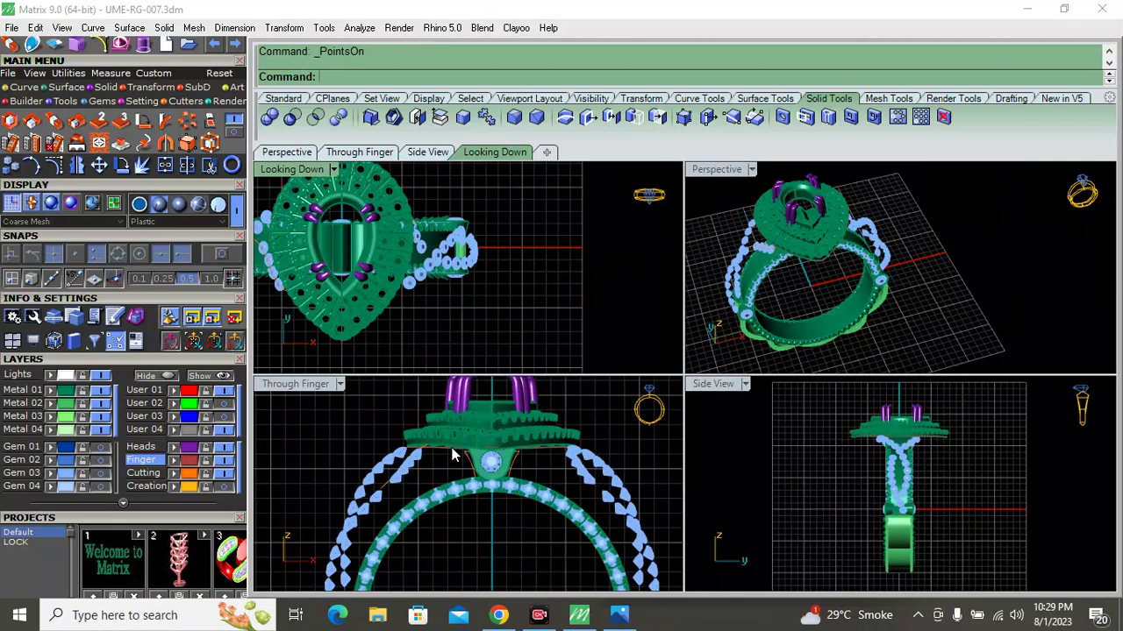
{"action": "scroll", "coordinate": [474, 449], "scroll_direction": "up", "scroll_amount": 3}
{"action": "left_click", "coordinate": [448, 454]}
{"action": "scroll", "coordinate": [478, 473], "scroll_direction": "down", "scroll_amount": 5}
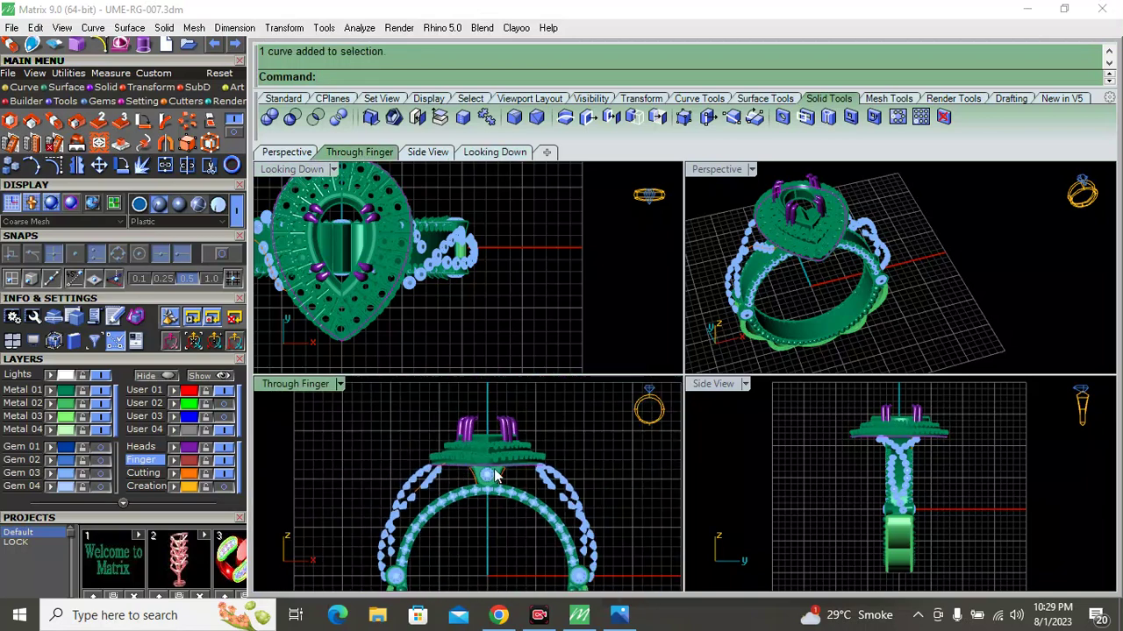
{"action": "left_click_drag", "start_coordinate": [493, 471], "coordinate": [513, 416]}
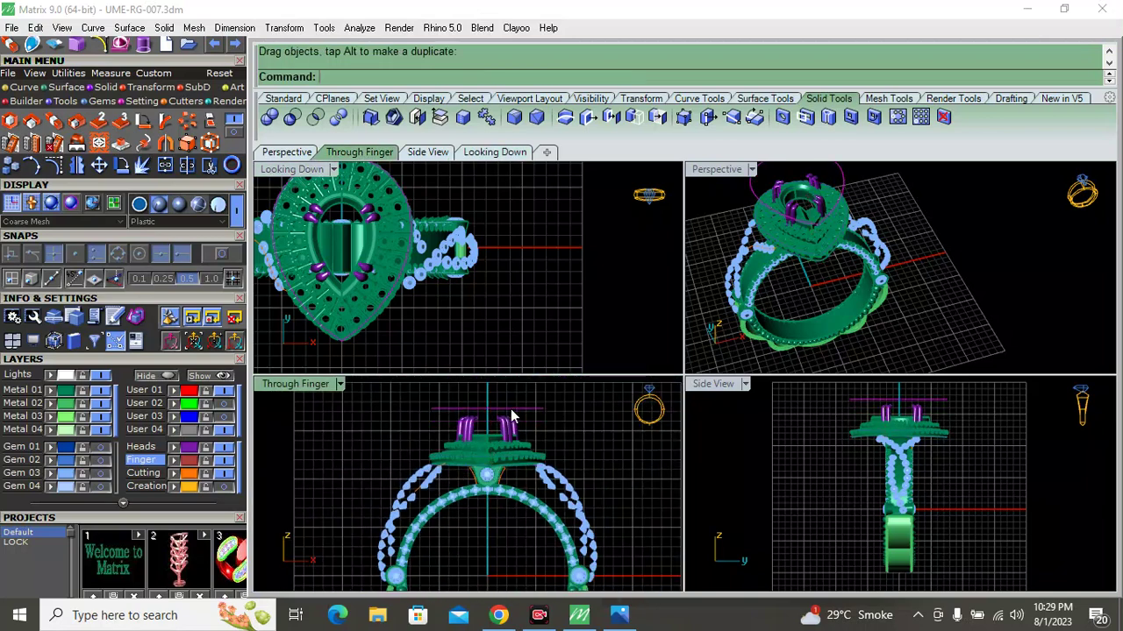
In the enlarged top view, drag the pear curve's lower-right control points outward
{"action": "key", "text": "F10"}
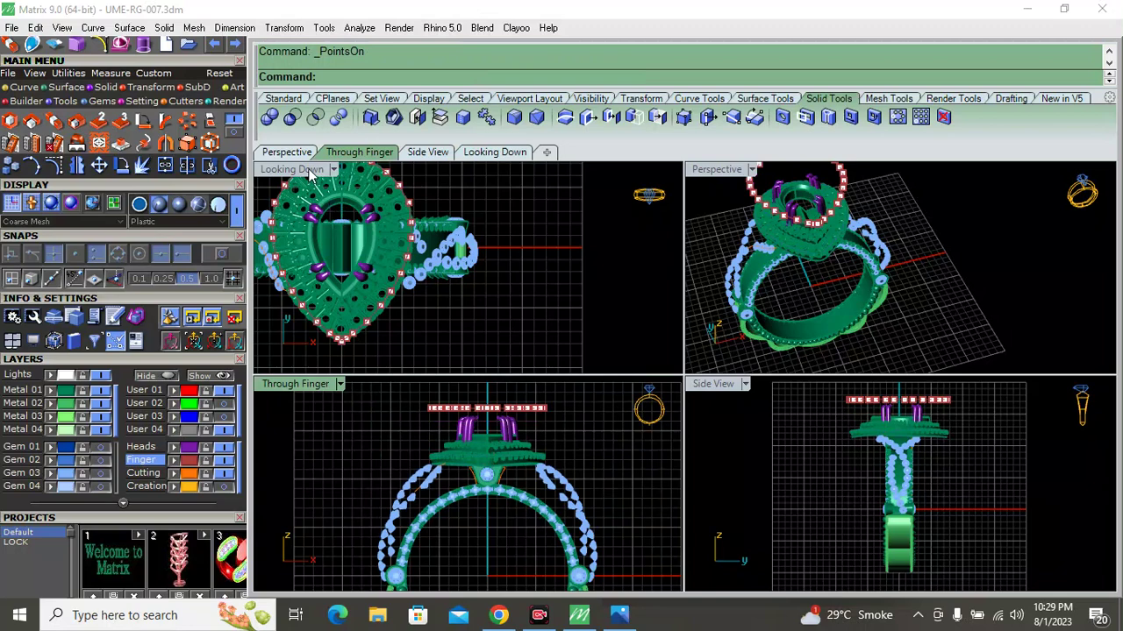
{"action": "double_click", "coordinate": [303, 169]}
{"action": "scroll", "coordinate": [541, 498], "scroll_direction": "up", "scroll_amount": 3}
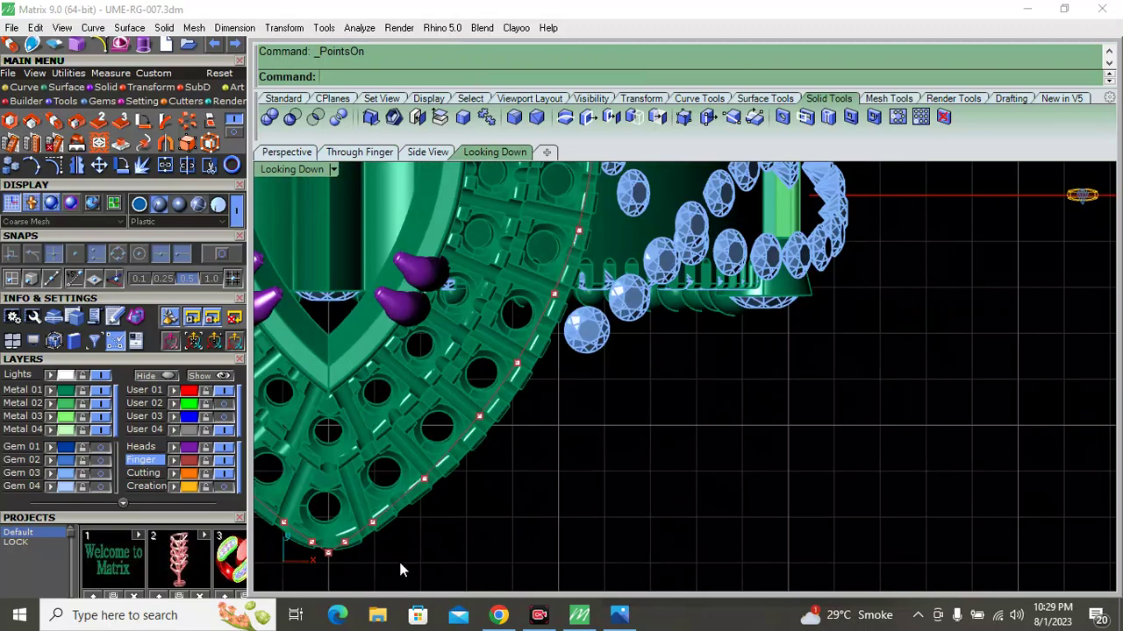
{"action": "left_click_drag", "start_coordinate": [368, 554], "coordinate": [431, 481]}
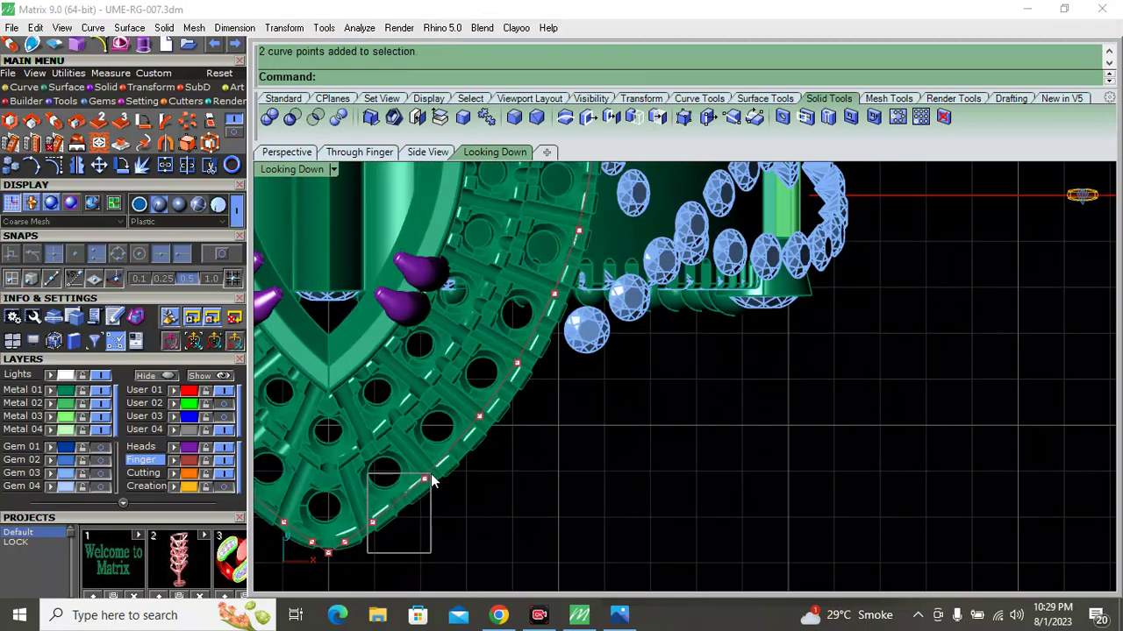
{"action": "left_click_drag", "start_coordinate": [425, 479], "coordinate": [433, 483]}
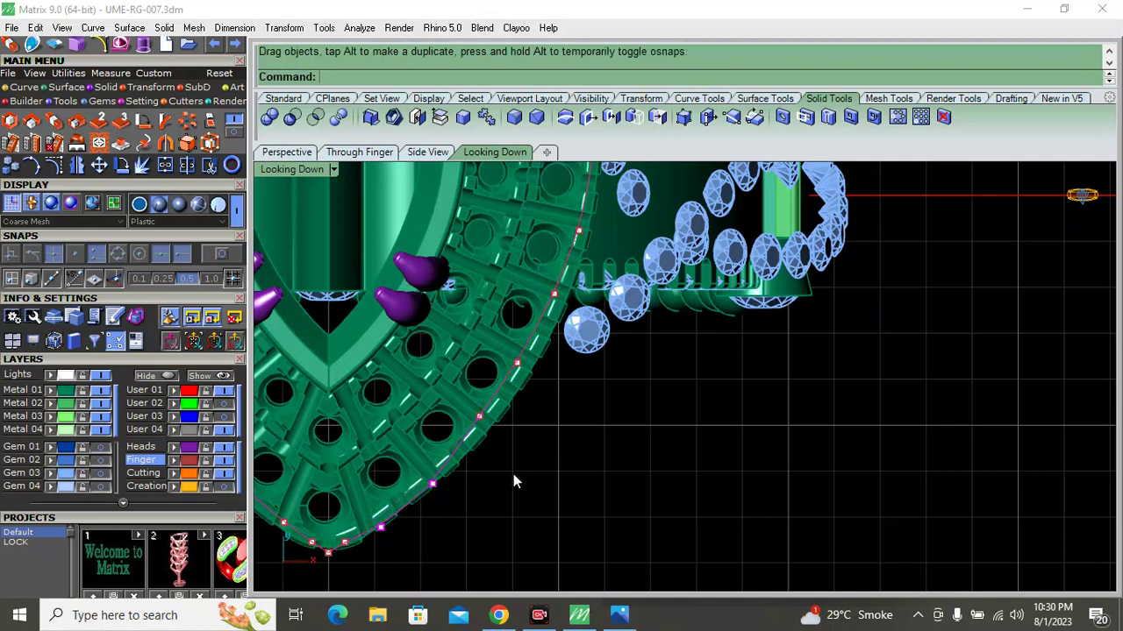
{"action": "left_click", "coordinate": [518, 364]}
{"action": "left_click_drag", "start_coordinate": [518, 364], "coordinate": [538, 370]}
{"action": "left_click", "coordinate": [479, 418]}
{"action": "left_click_drag", "start_coordinate": [479, 419], "coordinate": [502, 424]}
Push the right-edge control points outward to follow the halo, then hide the points
{"action": "scroll", "coordinate": [547, 437], "scroll_direction": "down", "scroll_amount": 2}
{"action": "scroll", "coordinate": [553, 345], "scroll_direction": "up", "scroll_amount": 2}
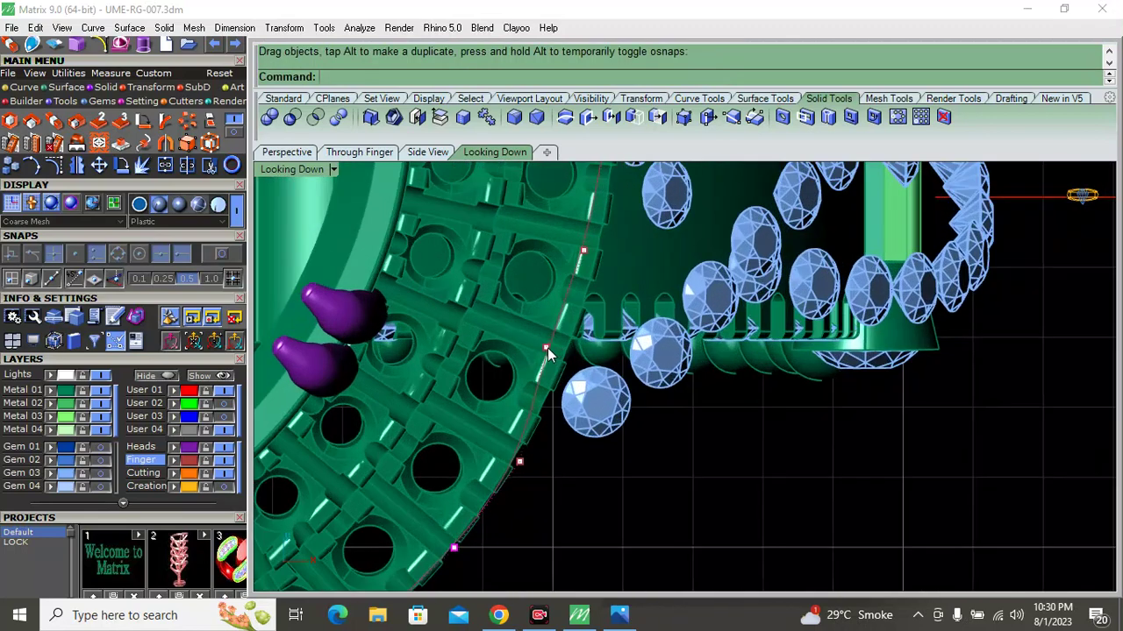
{"action": "left_click", "coordinate": [549, 355]}
{"action": "left_click_drag", "start_coordinate": [549, 356], "coordinate": [572, 349]}
{"action": "scroll", "coordinate": [536, 427], "scroll_direction": "down", "scroll_amount": 2}
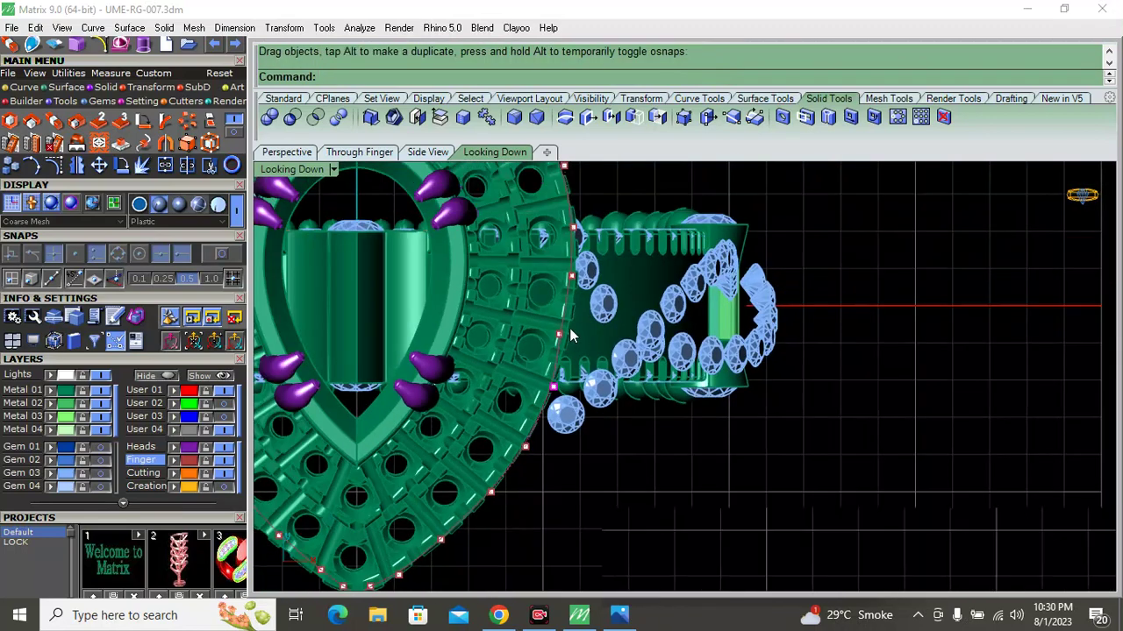
{"action": "scroll", "coordinate": [546, 351], "scroll_direction": "up", "scroll_amount": 2}
{"action": "left_click", "coordinate": [547, 345]}
{"action": "scroll", "coordinate": [536, 408], "scroll_direction": "down", "scroll_amount": 3}
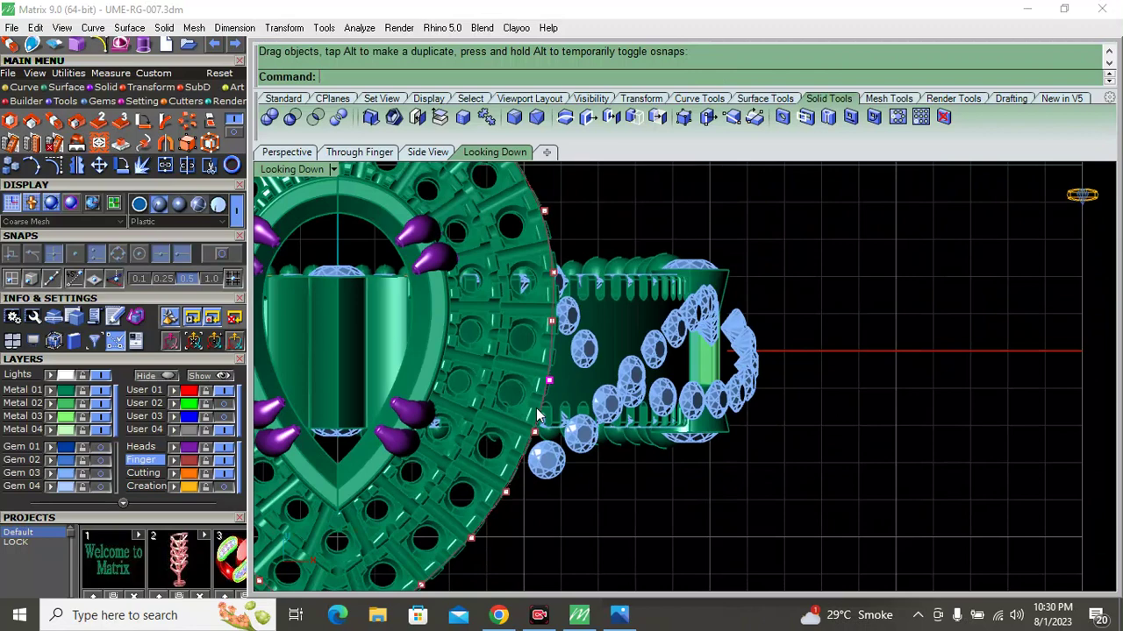
{"action": "scroll", "coordinate": [491, 360], "scroll_direction": "down", "scroll_amount": 2}
{"action": "scroll", "coordinate": [432, 309], "scroll_direction": "down", "scroll_amount": 2}
{"action": "scroll", "coordinate": [431, 309], "scroll_direction": "up", "scroll_amount": 2}
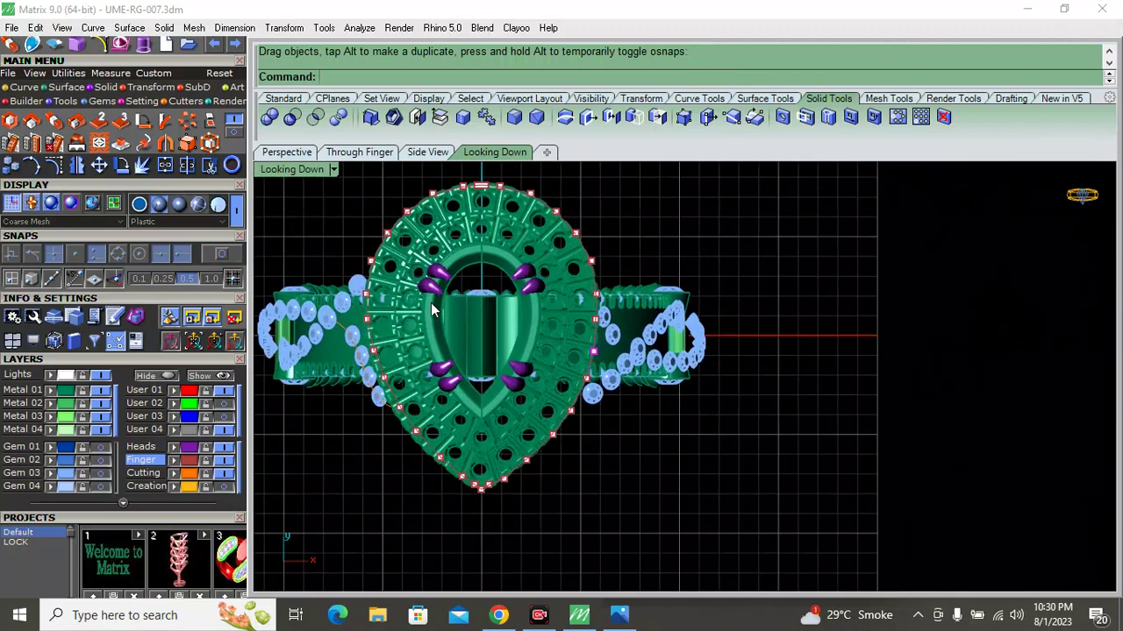
{"action": "key", "text": "Escape"}
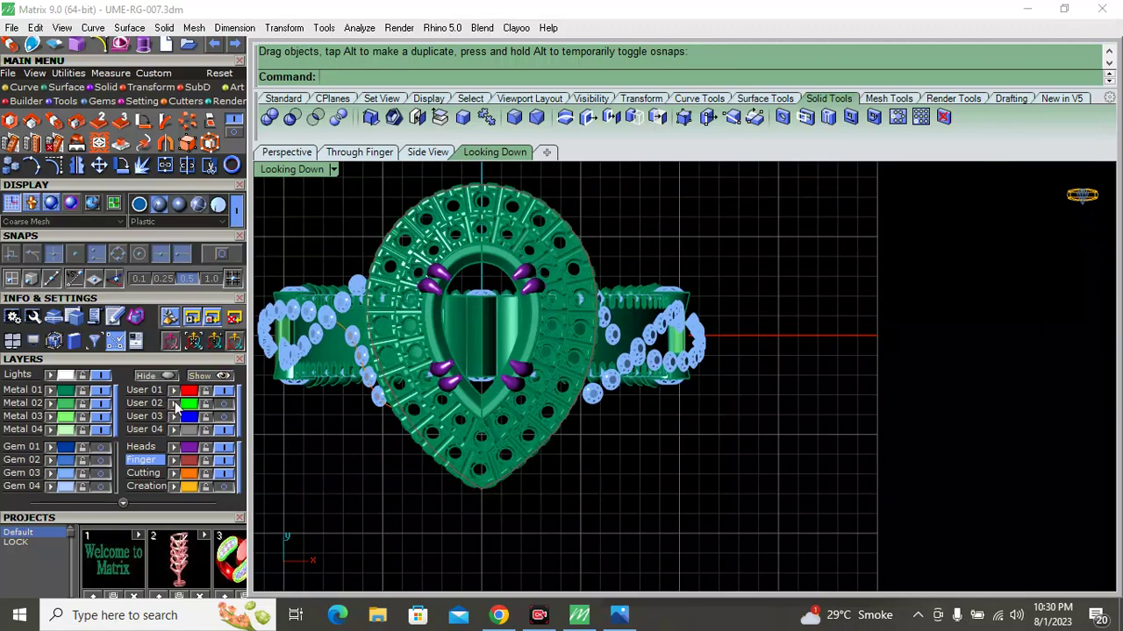
Show the User 02 shank bands and the yellow Creation-layer surface, and select that surface
{"action": "left_click", "coordinate": [226, 404]}
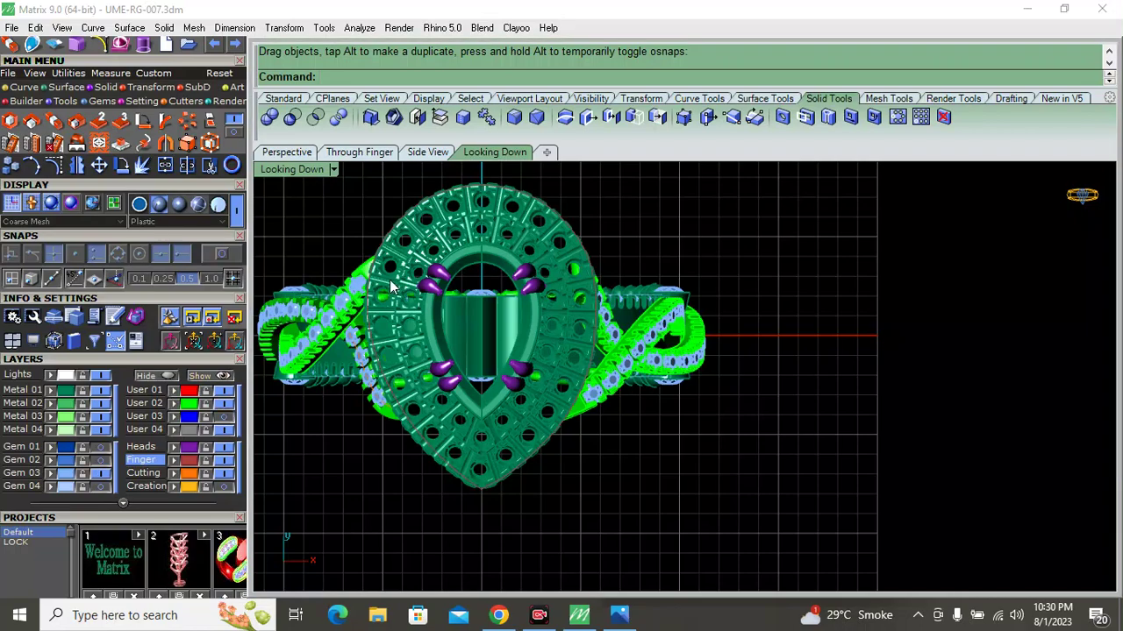
{"action": "left_click", "coordinate": [276, 153]}
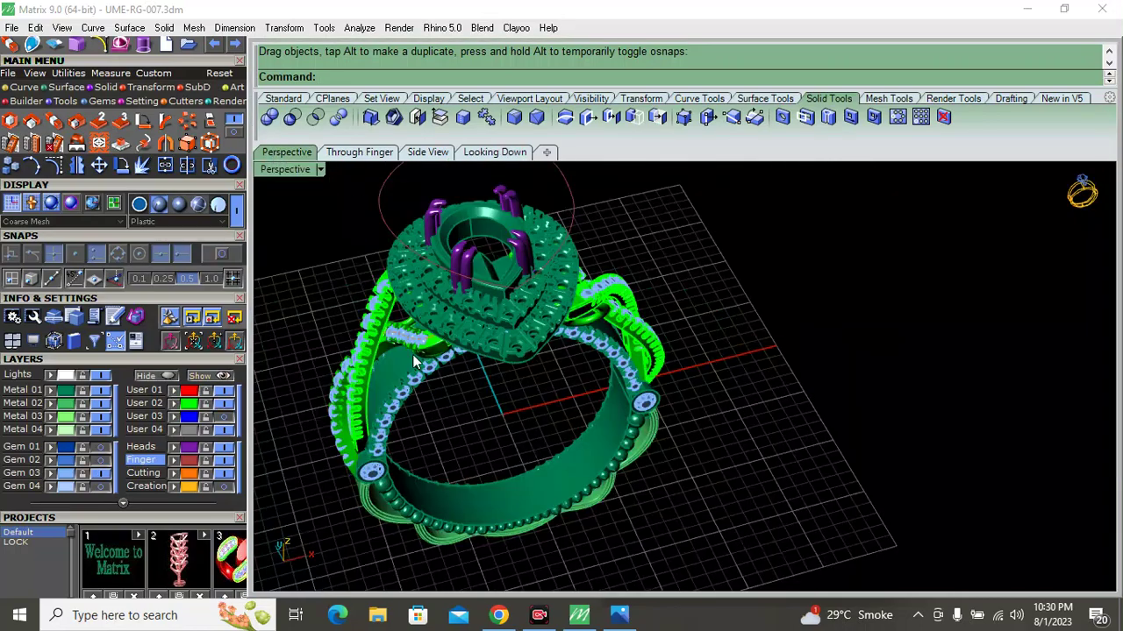
{"action": "scroll", "coordinate": [412, 354], "scroll_direction": "up", "scroll_amount": 3}
{"action": "mouse_move", "coordinate": [412, 354]}
{"action": "right_mouse_down"}
{"action": "mouse_move", "coordinate": [370, 365]}
{"action": "mouse_move", "coordinate": [1107, 481]}
{"action": "right_mouse_up"}
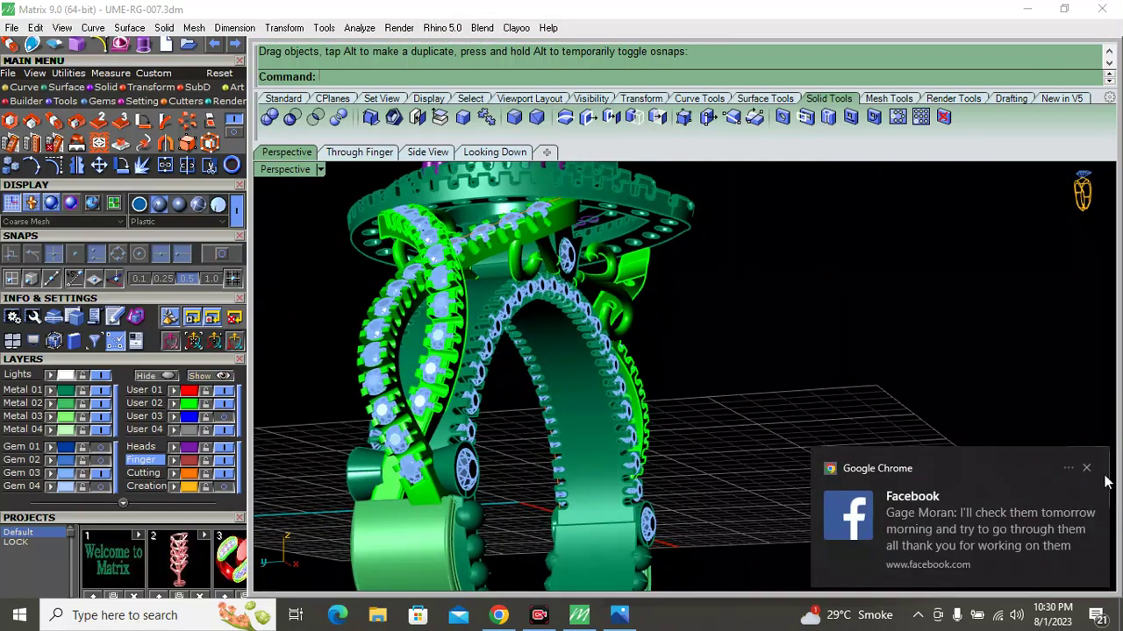
{"action": "left_click", "coordinate": [1086, 468]}
{"action": "mouse_move", "coordinate": [411, 385]}
{"action": "right_mouse_down"}
{"action": "mouse_move", "coordinate": [469, 387]}
{"action": "mouse_move", "coordinate": [248, 358]}
{"action": "right_mouse_up"}
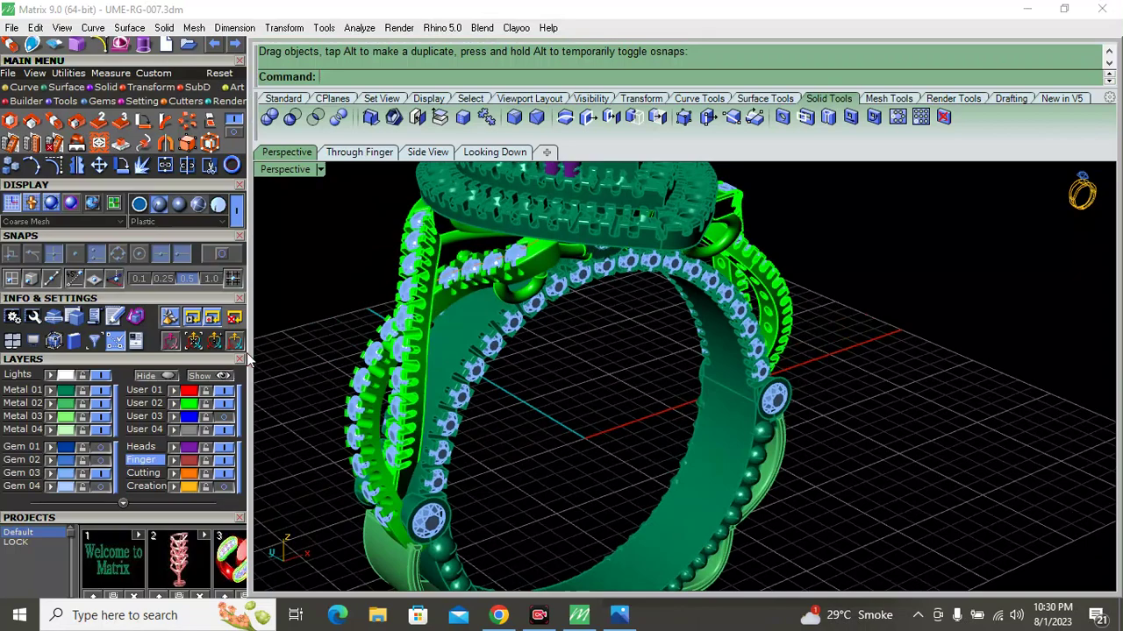
{"action": "left_click", "coordinate": [223, 487]}
{"action": "mouse_move", "coordinate": [383, 412]}
{"action": "right_mouse_down"}
{"action": "mouse_move", "coordinate": [452, 426]}
{"action": "mouse_move", "coordinate": [445, 449]}
{"action": "right_mouse_up"}
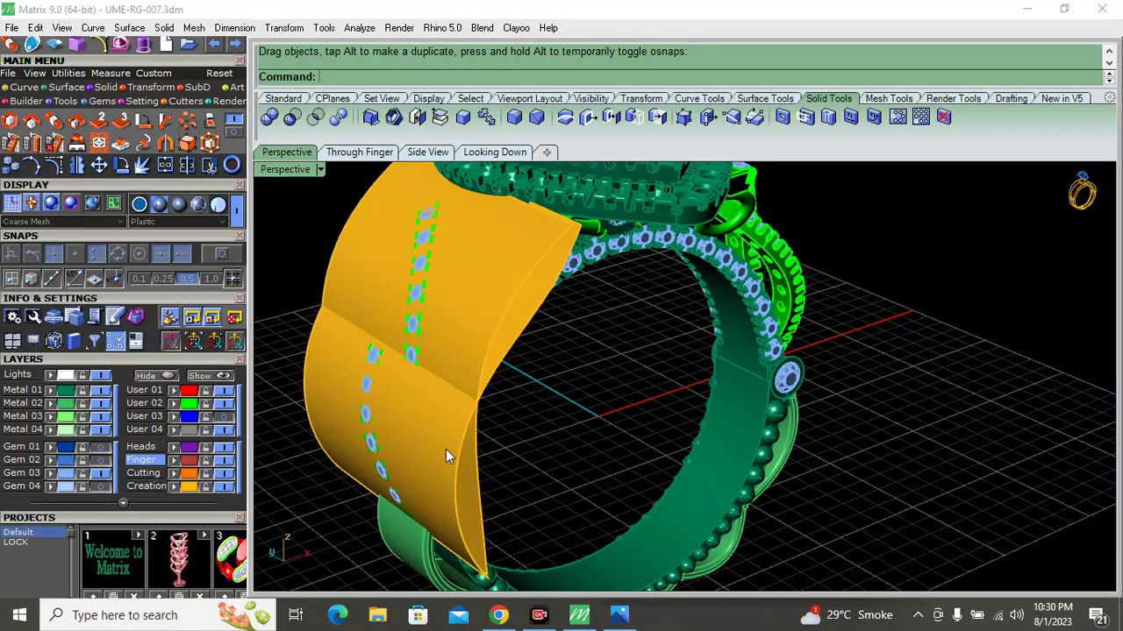
{"action": "left_click", "coordinate": [446, 449]}
{"action": "mouse_move", "coordinate": [531, 394]}
{"action": "right_mouse_down"}
{"action": "mouse_move", "coordinate": [443, 355]}
{"action": "mouse_move", "coordinate": [445, 326]}
{"action": "right_mouse_up"}
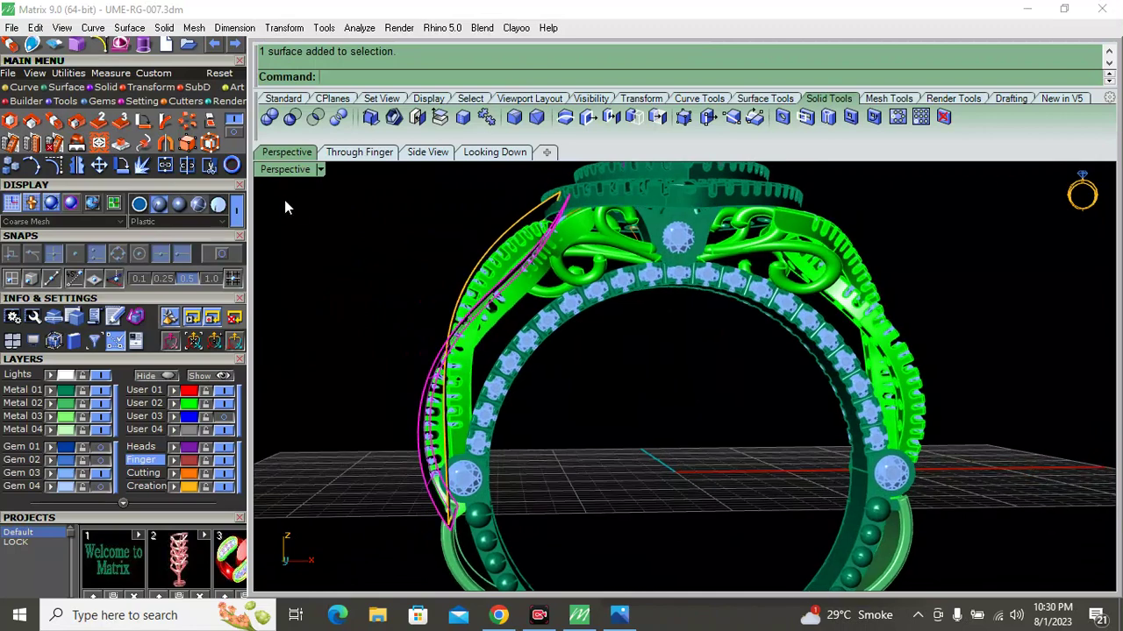
Move the selected cutter surface onto the orange Cutting layer and deselect it
{"action": "double_click", "coordinate": [288, 169]}
{"action": "scroll", "coordinate": [390, 469], "scroll_direction": "up", "scroll_amount": 2}
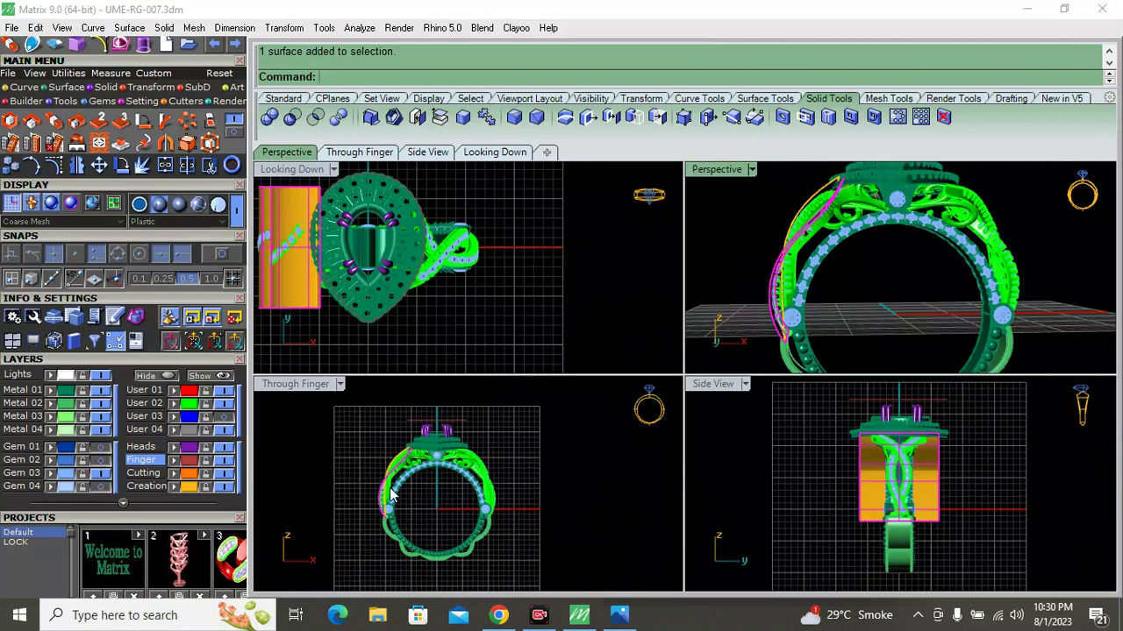
{"action": "scroll", "coordinate": [393, 485], "scroll_direction": "up", "scroll_amount": 2}
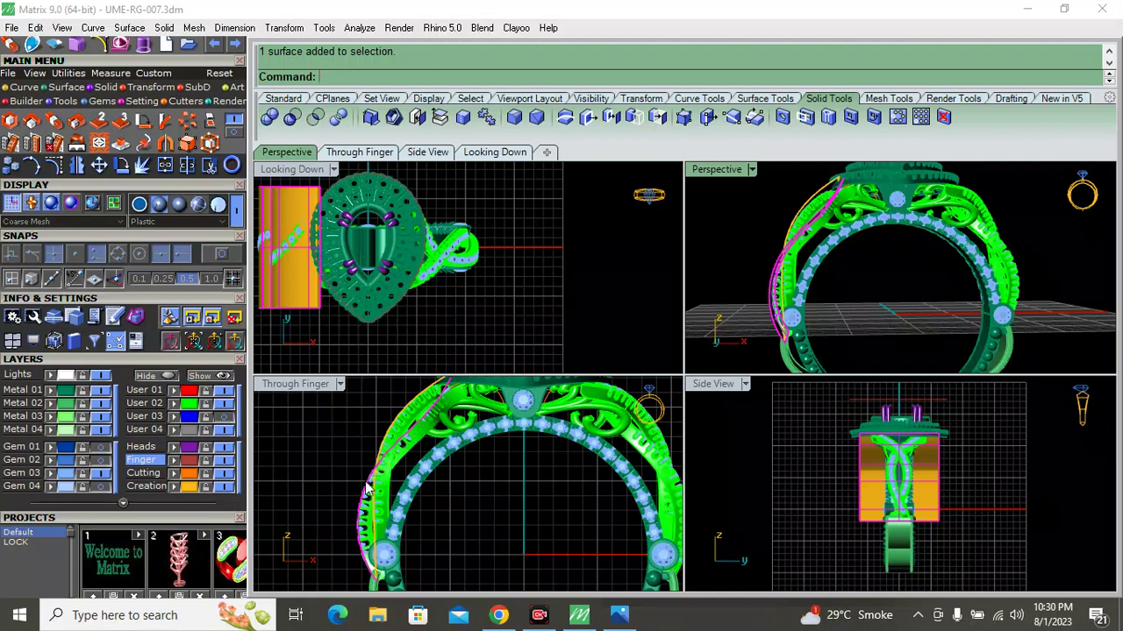
{"action": "double_click", "coordinate": [715, 169]}
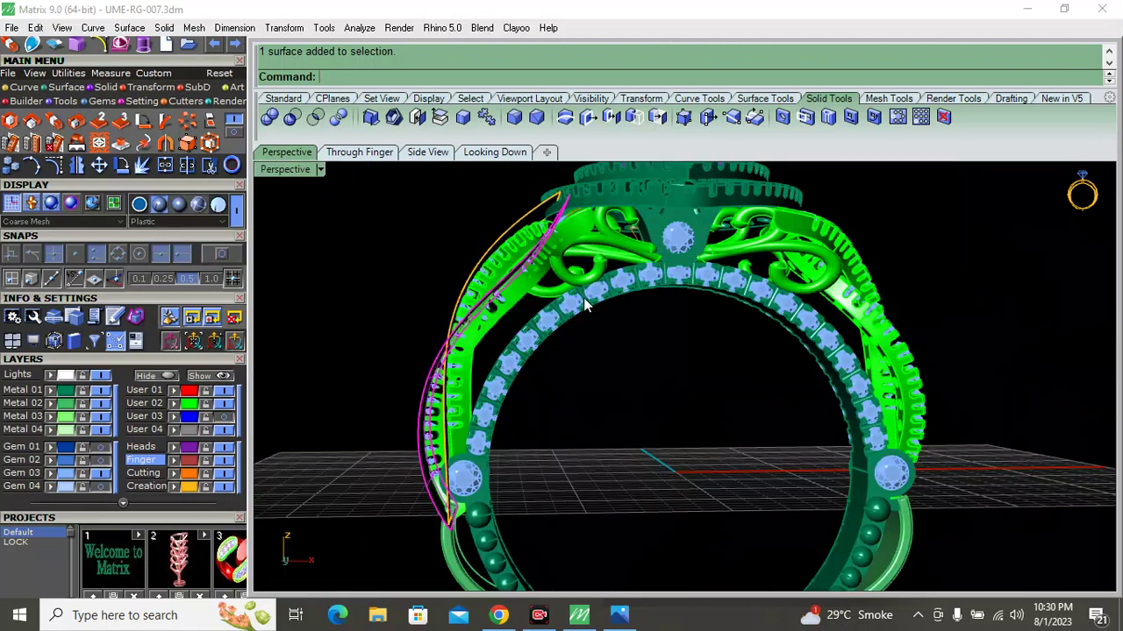
{"action": "mouse_move", "coordinate": [526, 289]}
{"action": "right_mouse_down"}
{"action": "mouse_move", "coordinate": [629, 295]}
{"action": "mouse_move", "coordinate": [532, 321]}
{"action": "right_mouse_up"}
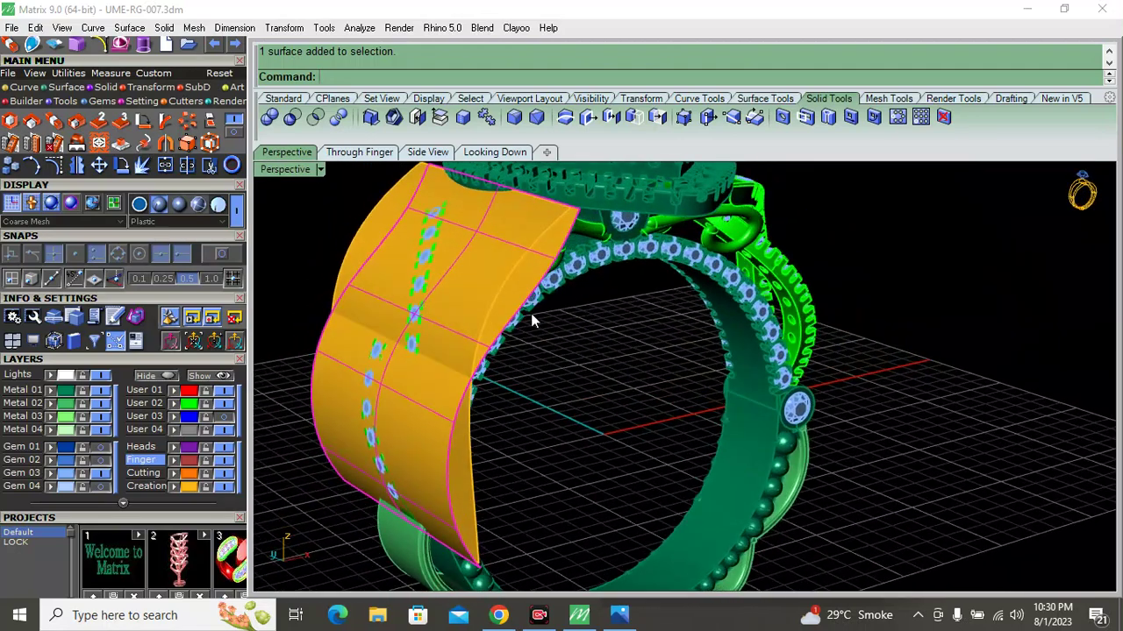
{"action": "left_click", "coordinate": [174, 405]}
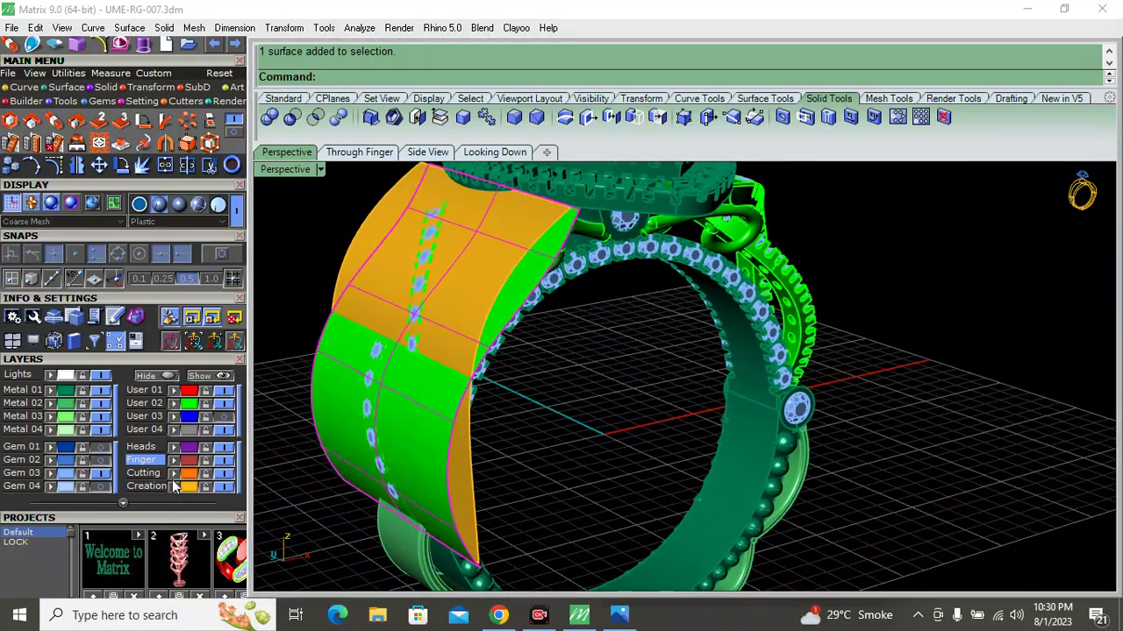
{"action": "left_click", "coordinate": [174, 473]}
{"action": "left_click", "coordinate": [492, 393]}
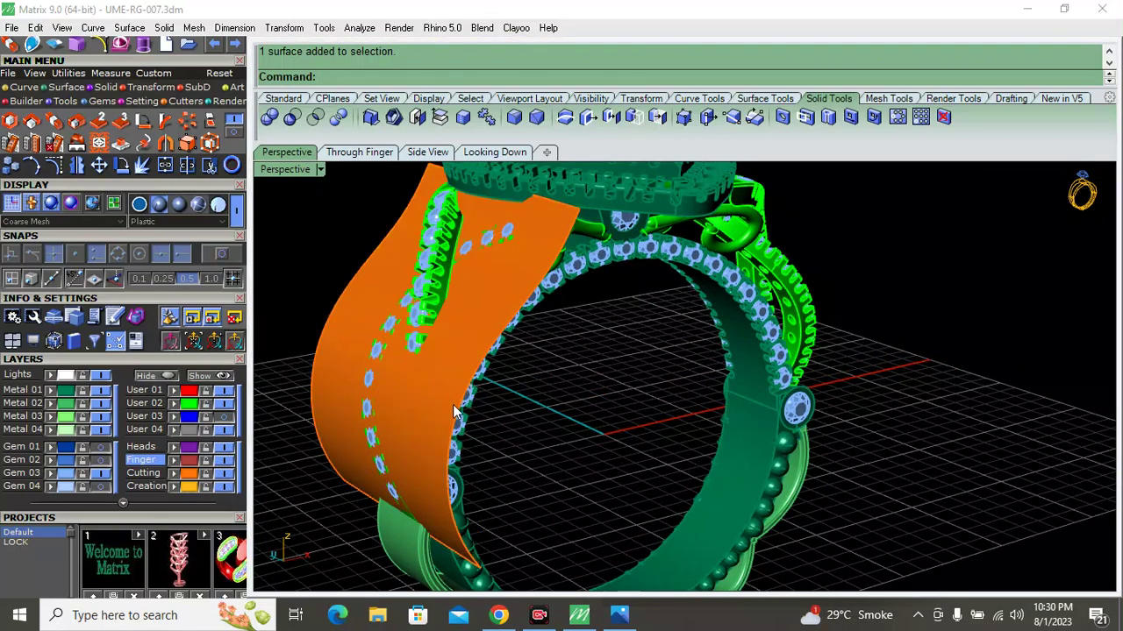
Orbit to a front view of the whole ring and select the twisted shank mesh
{"action": "scroll", "coordinate": [479, 368], "scroll_direction": "up", "scroll_amount": 5}
{"action": "right_click_drag", "start_coordinate": [479, 368], "coordinate": [729, 351]}
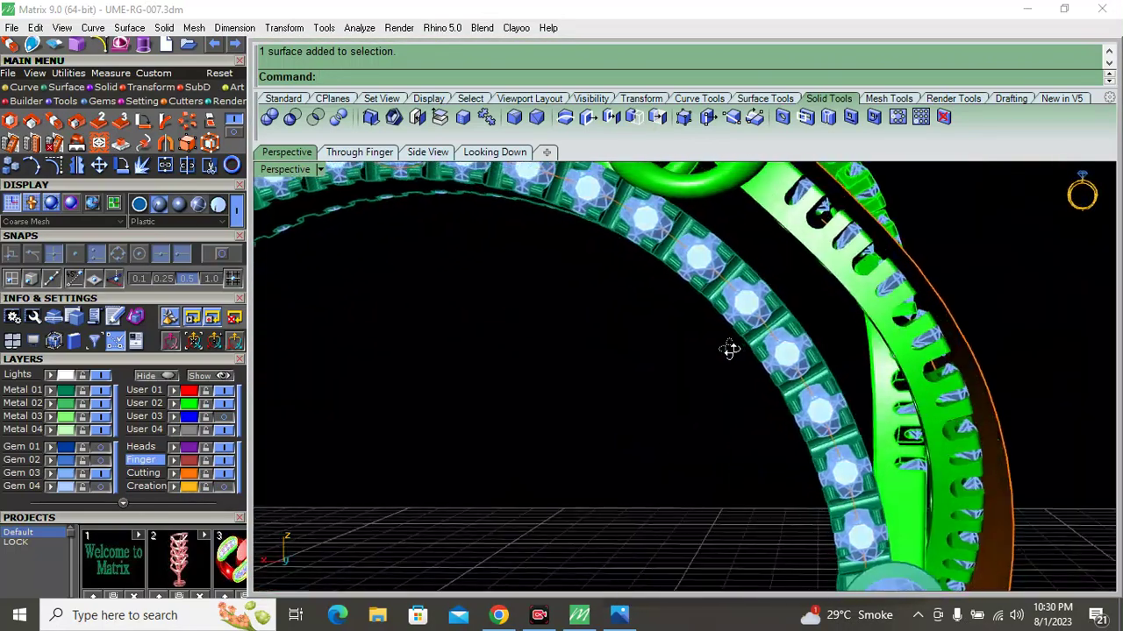
{"action": "scroll", "coordinate": [849, 380], "scroll_direction": "down", "scroll_amount": 3}
{"action": "scroll", "coordinate": [927, 370], "scroll_direction": "up", "scroll_amount": 2}
{"action": "left_click", "coordinate": [867, 354]}
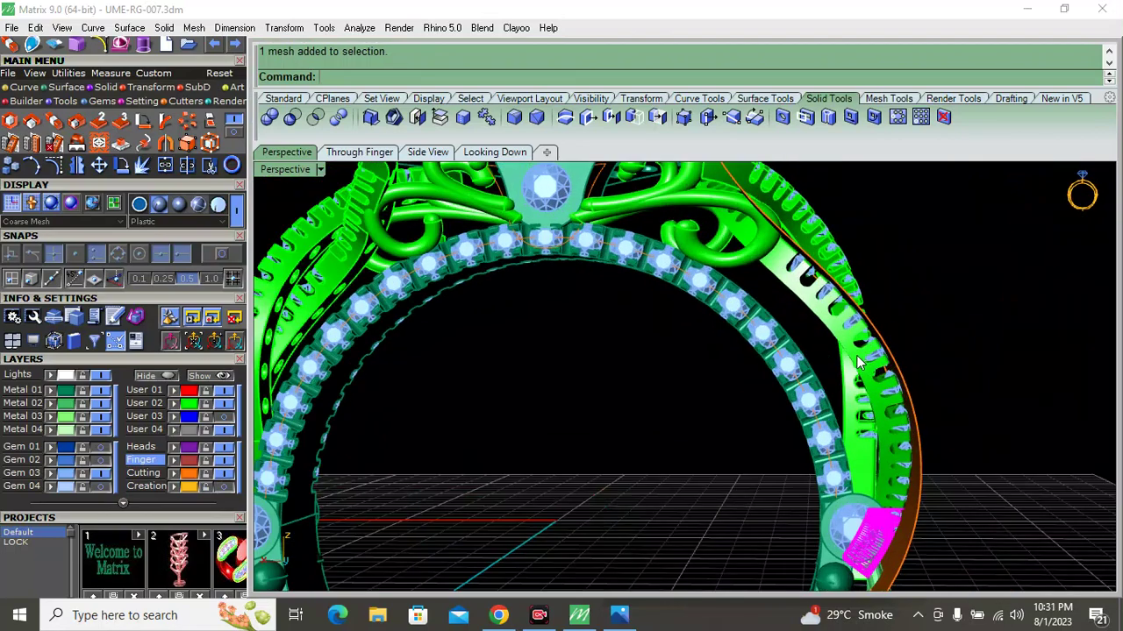
Orbit around the ring and select the orange cutter surface to inspect it
{"action": "mouse_move", "coordinate": [869, 342]}
{"action": "right_mouse_down"}
{"action": "mouse_move", "coordinate": [726, 352]}
{"action": "mouse_move", "coordinate": [690, 303]}
{"action": "right_mouse_up"}
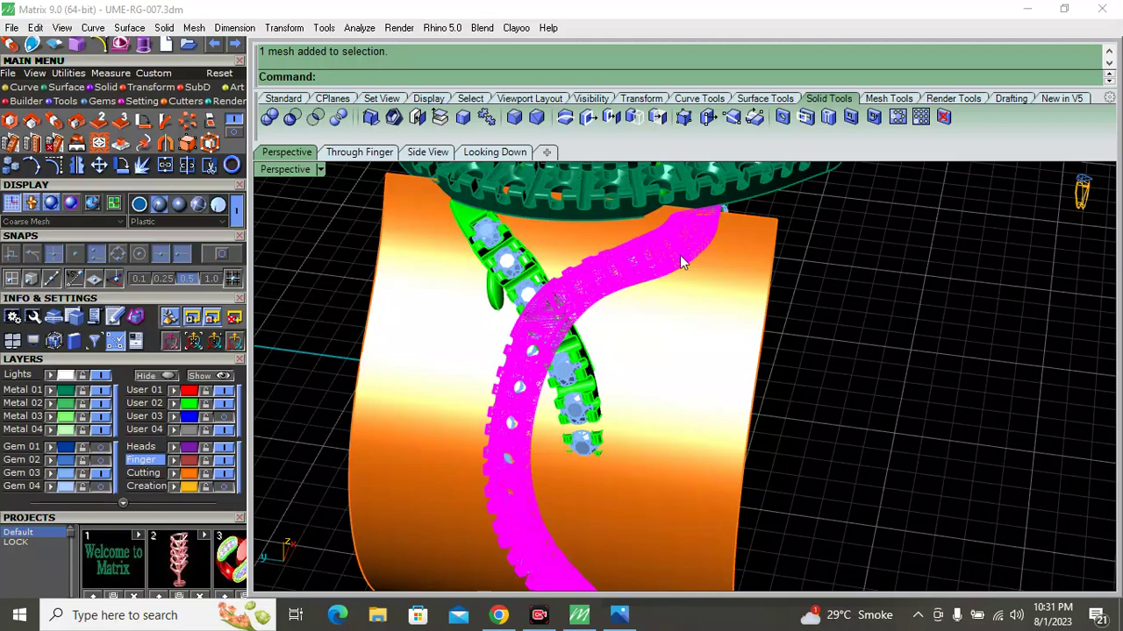
{"action": "scroll", "coordinate": [646, 263], "scroll_direction": "down", "scroll_amount": 2}
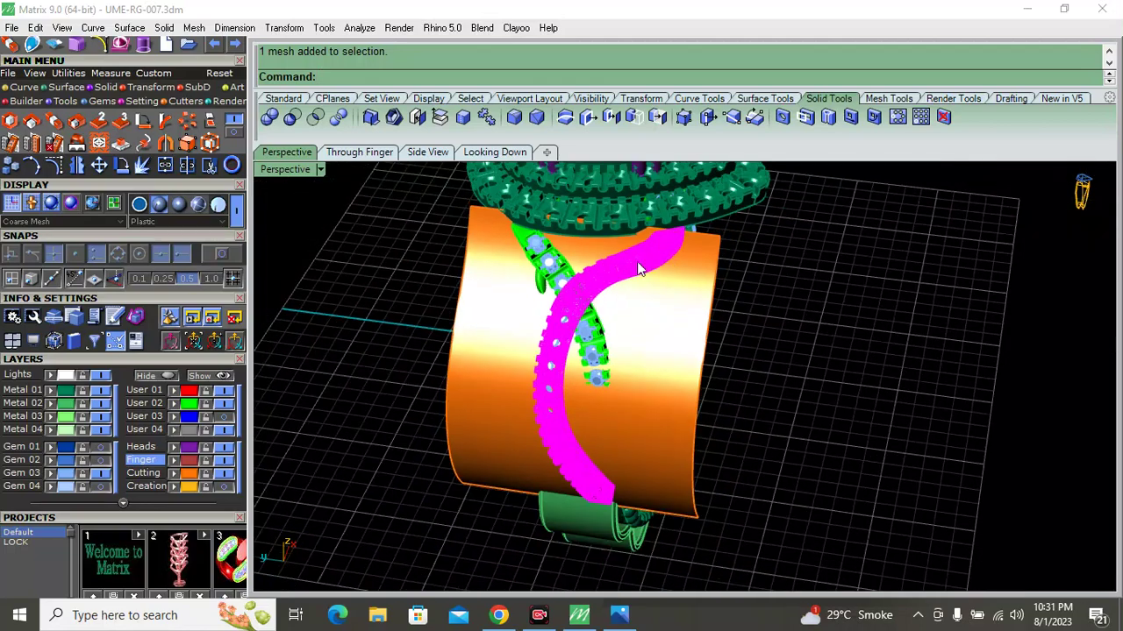
{"action": "right_click_drag", "start_coordinate": [515, 444], "coordinate": [793, 351]}
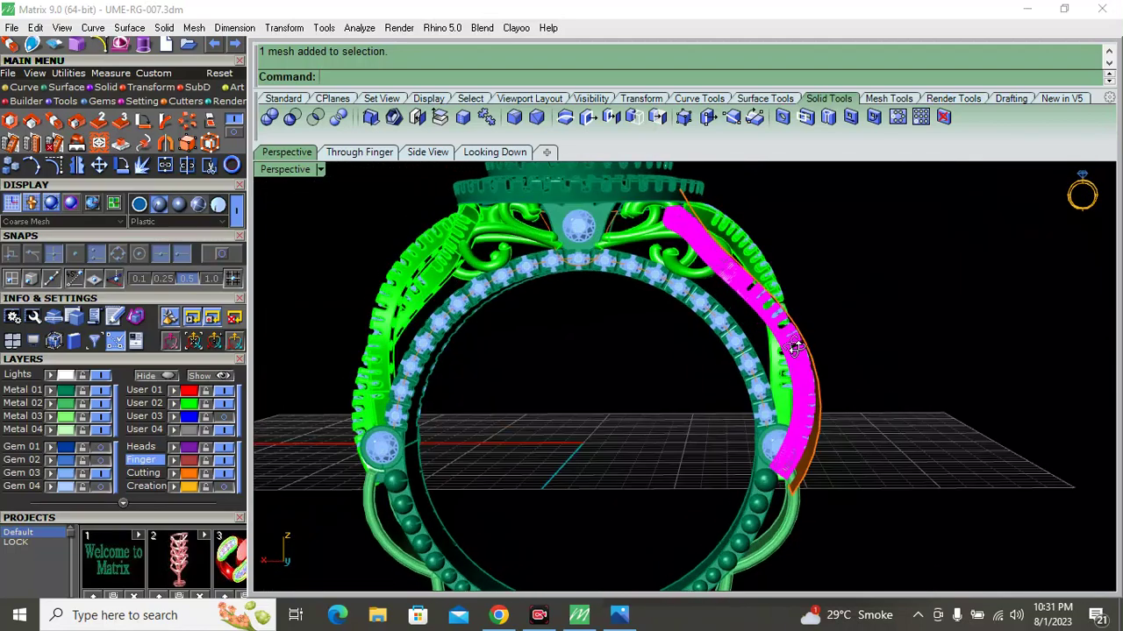
{"action": "scroll", "coordinate": [801, 397], "scroll_direction": "up", "scroll_amount": 3}
{"action": "scroll", "coordinate": [881, 398], "scroll_direction": "up", "scroll_amount": 2}
{"action": "scroll", "coordinate": [789, 400], "scroll_direction": "up", "scroll_amount": 3}
{"action": "scroll", "coordinate": [685, 404], "scroll_direction": "up", "scroll_amount": 2}
{"action": "left_click", "coordinate": [685, 397]}
{"action": "right_click_drag", "start_coordinate": [685, 407], "coordinate": [485, 252]}
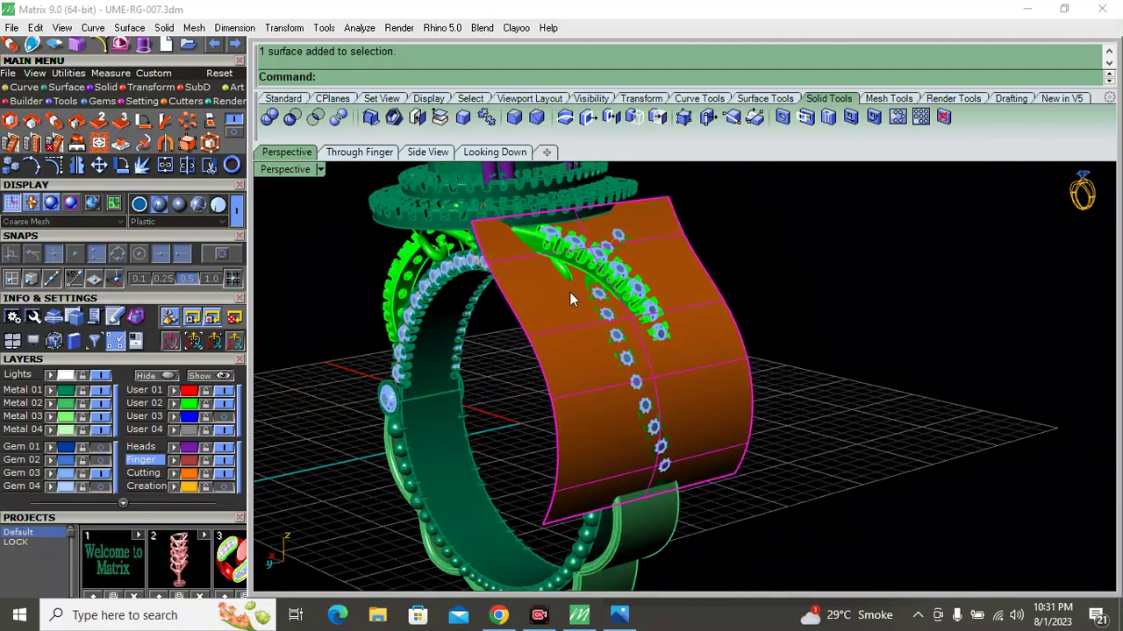
{"action": "right_click_drag", "start_coordinate": [525, 340], "coordinate": [490, 360]}
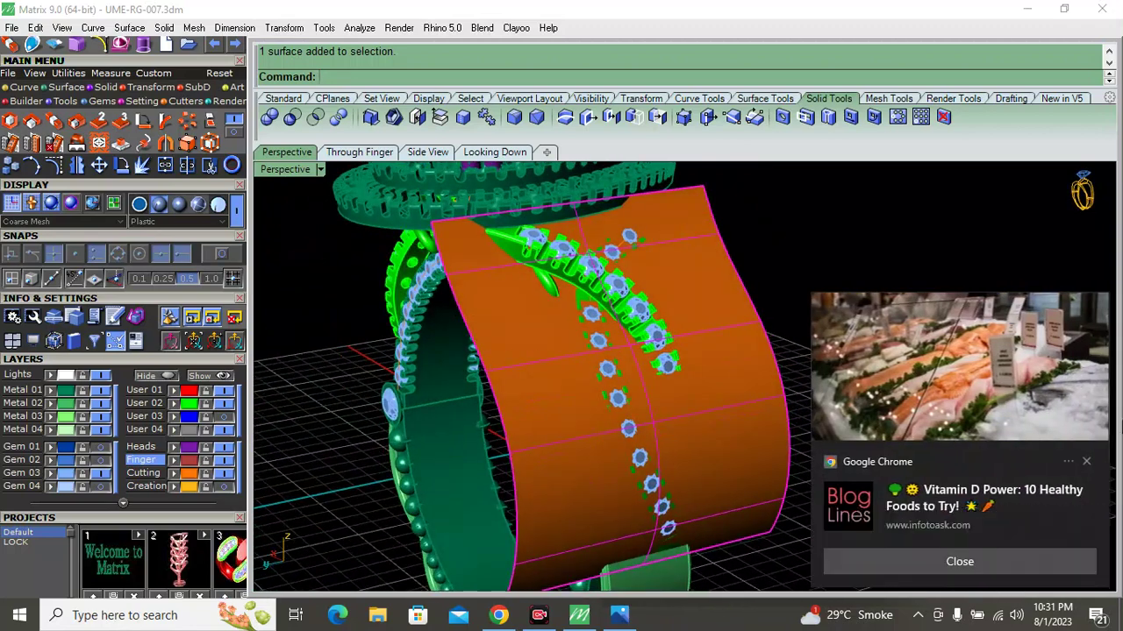
Dismiss the browser popup and turn off the Cutting layer to hide the cutter surface
{"action": "left_click", "coordinate": [1087, 461]}
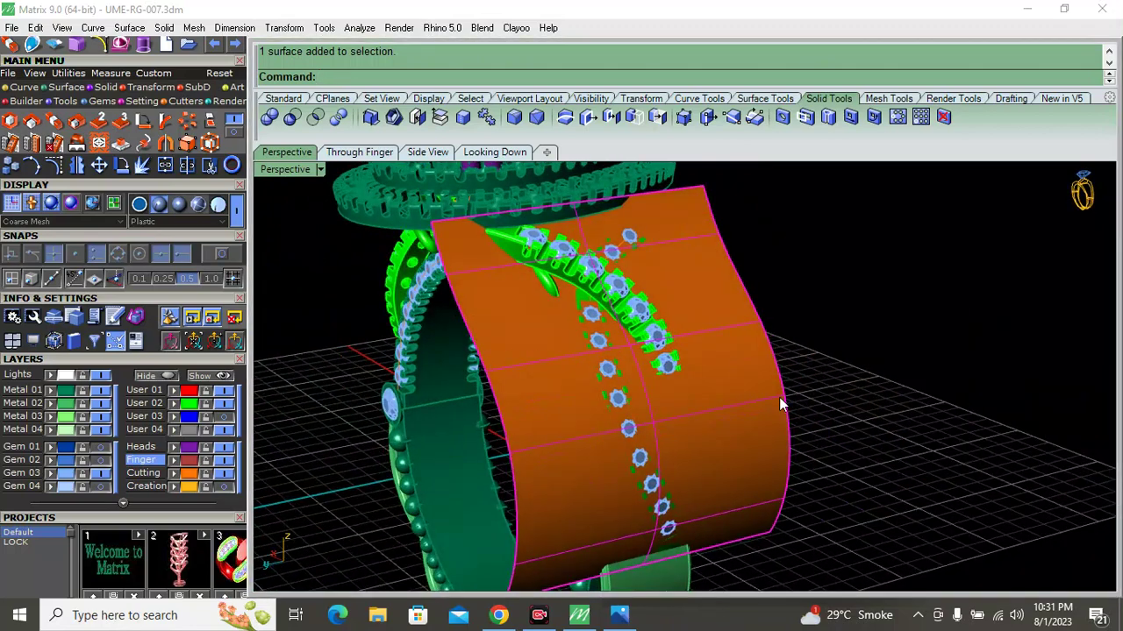
{"action": "left_click", "coordinate": [25, 87]}
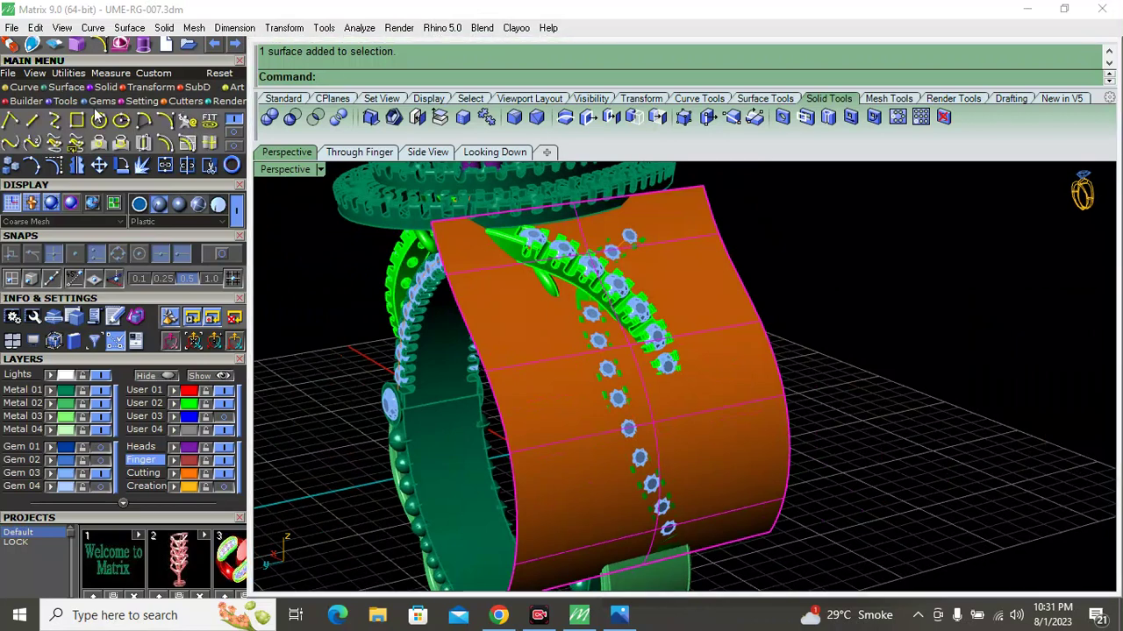
{"action": "left_click", "coordinate": [230, 138]}
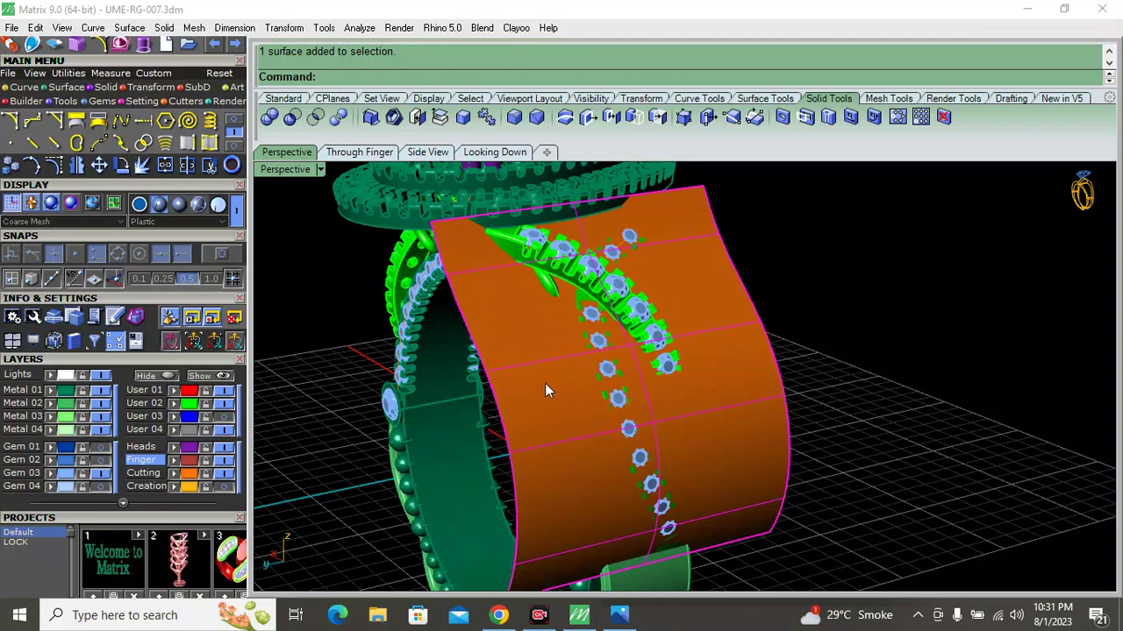
{"action": "left_click", "coordinate": [227, 473]}
{"action": "mouse_move", "coordinate": [526, 394]}
{"action": "right_mouse_down"}
{"action": "mouse_move", "coordinate": [623, 375]}
{"action": "mouse_move", "coordinate": [476, 339]}
{"action": "mouse_move", "coordinate": [408, 396]}
{"action": "mouse_move", "coordinate": [553, 346]}
{"action": "right_mouse_up"}
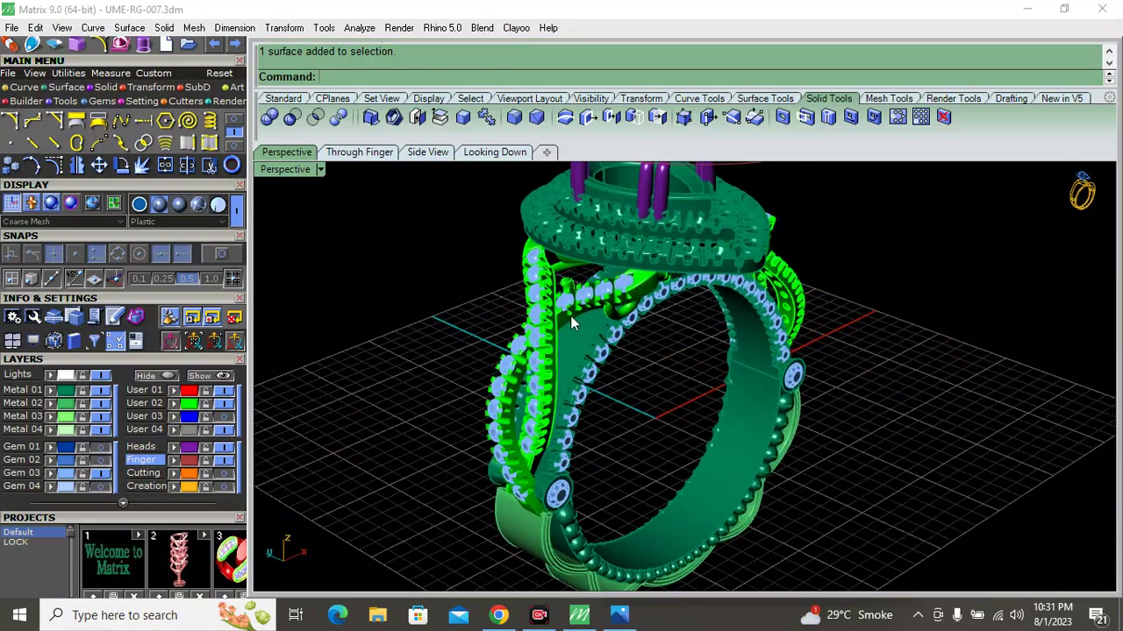
{"action": "left_click", "coordinate": [111, 458]}
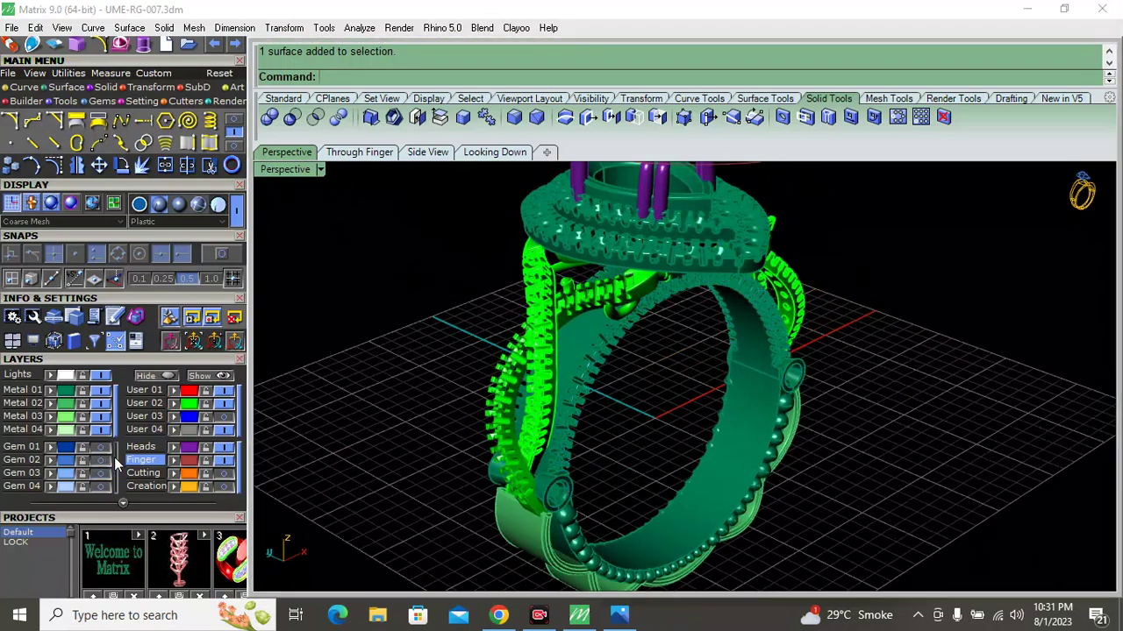
{"action": "left_click", "coordinate": [116, 456]}
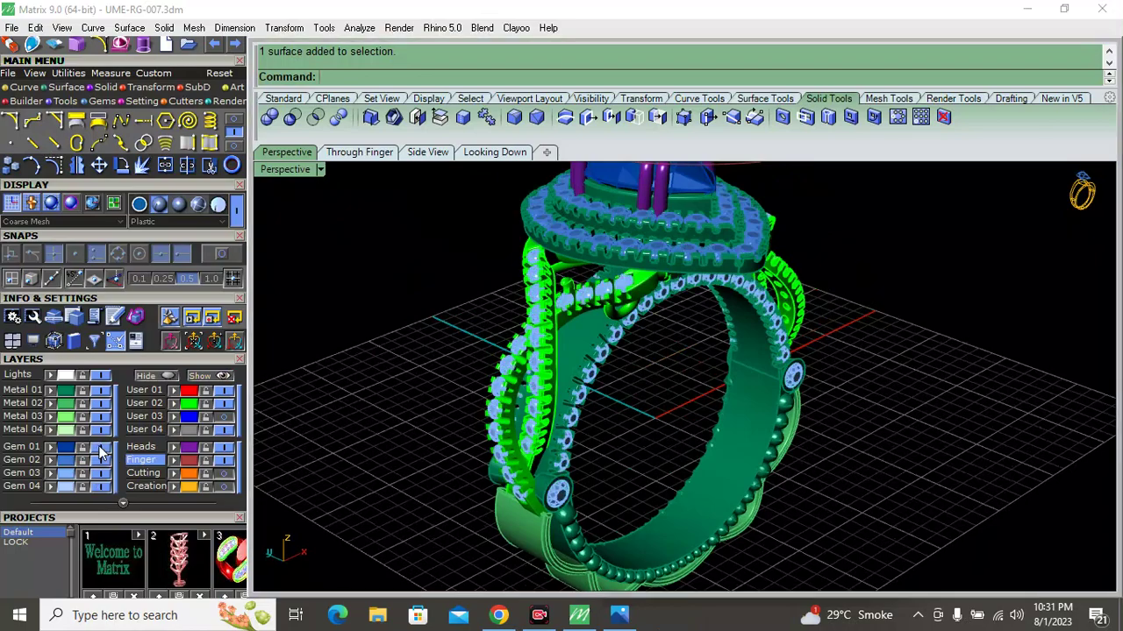
{"action": "mouse_move", "coordinate": [614, 276]}
{"action": "right_mouse_down"}
{"action": "mouse_move", "coordinate": [488, 283]}
{"action": "mouse_move", "coordinate": [552, 289]}
{"action": "right_mouse_up"}
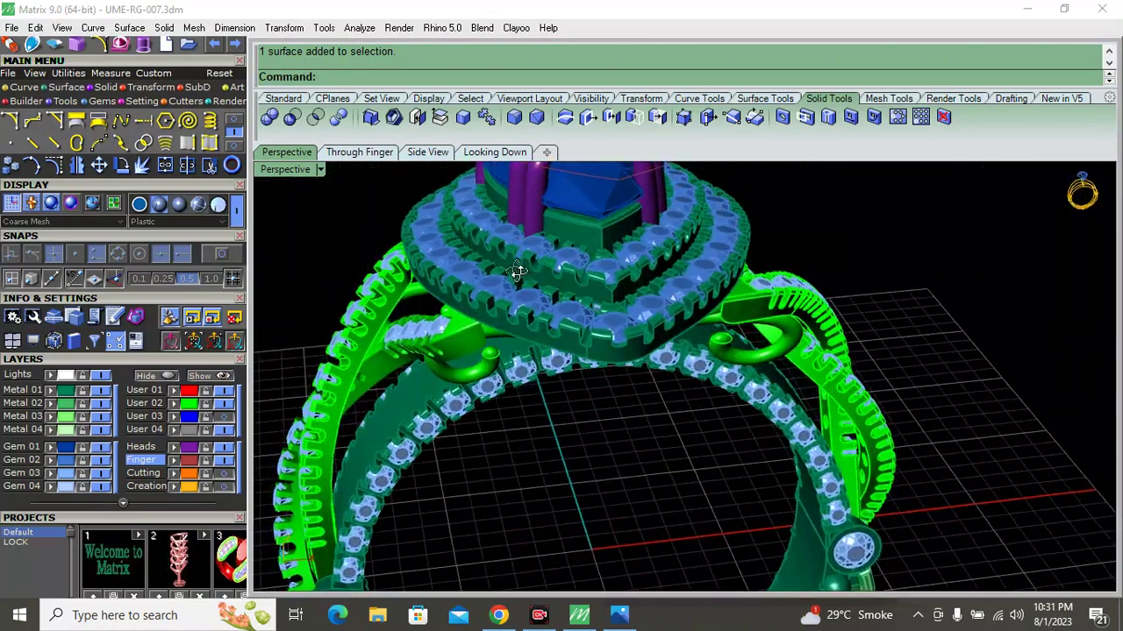
{"action": "scroll", "coordinate": [505, 289], "scroll_direction": "down", "scroll_amount": 3}
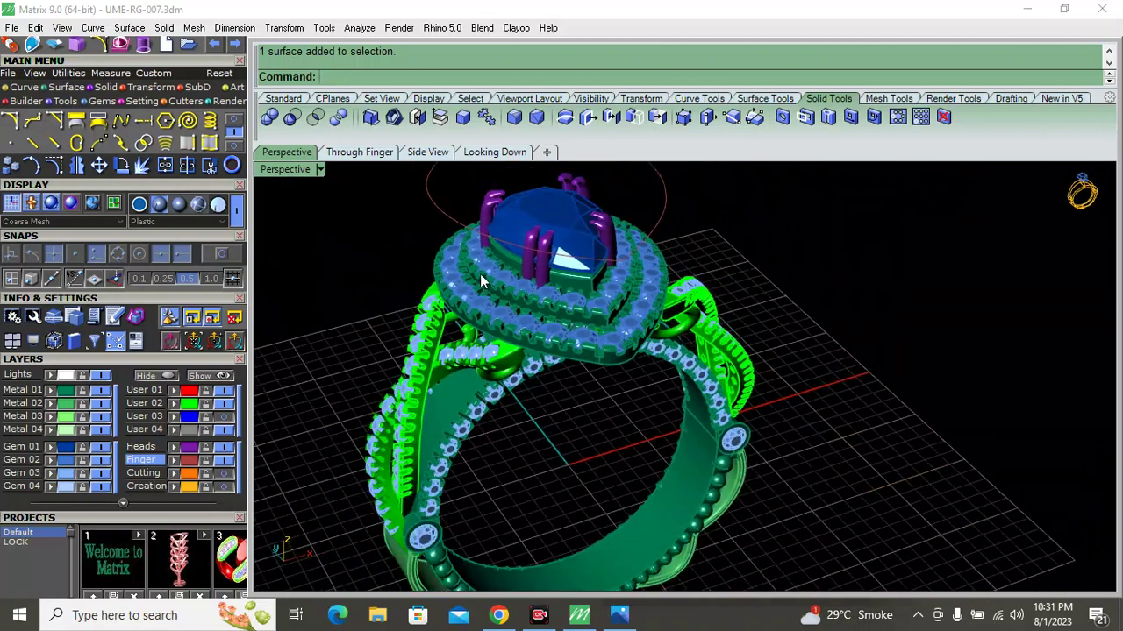
{"action": "scroll", "coordinate": [491, 277], "scroll_direction": "up", "scroll_amount": 5}
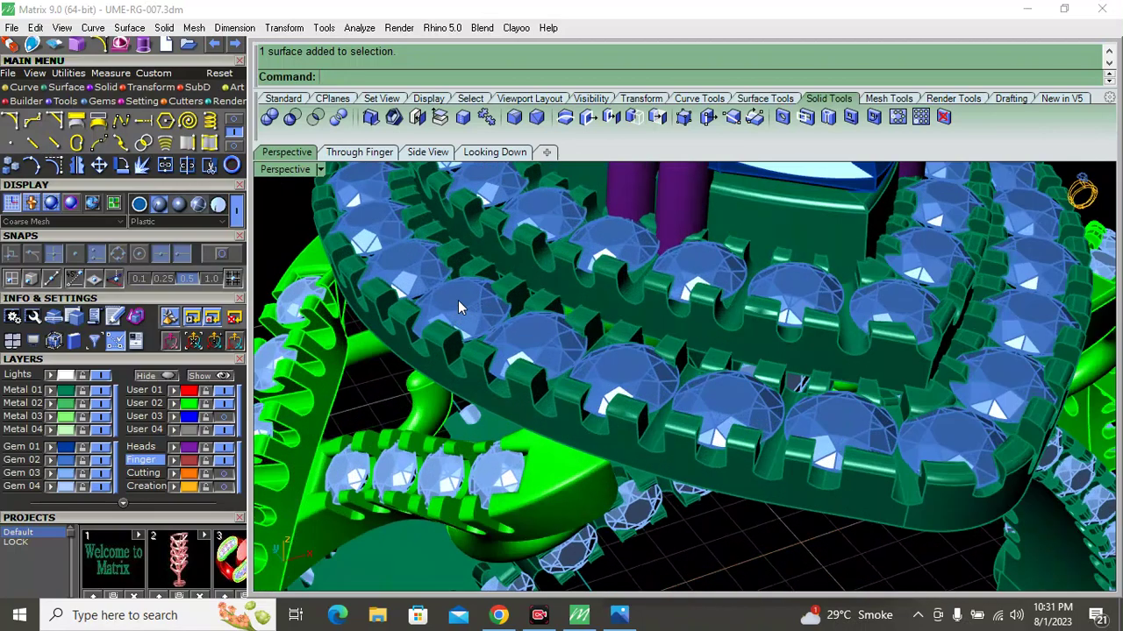
{"action": "scroll", "coordinate": [458, 300], "scroll_direction": "down", "scroll_amount": 5}
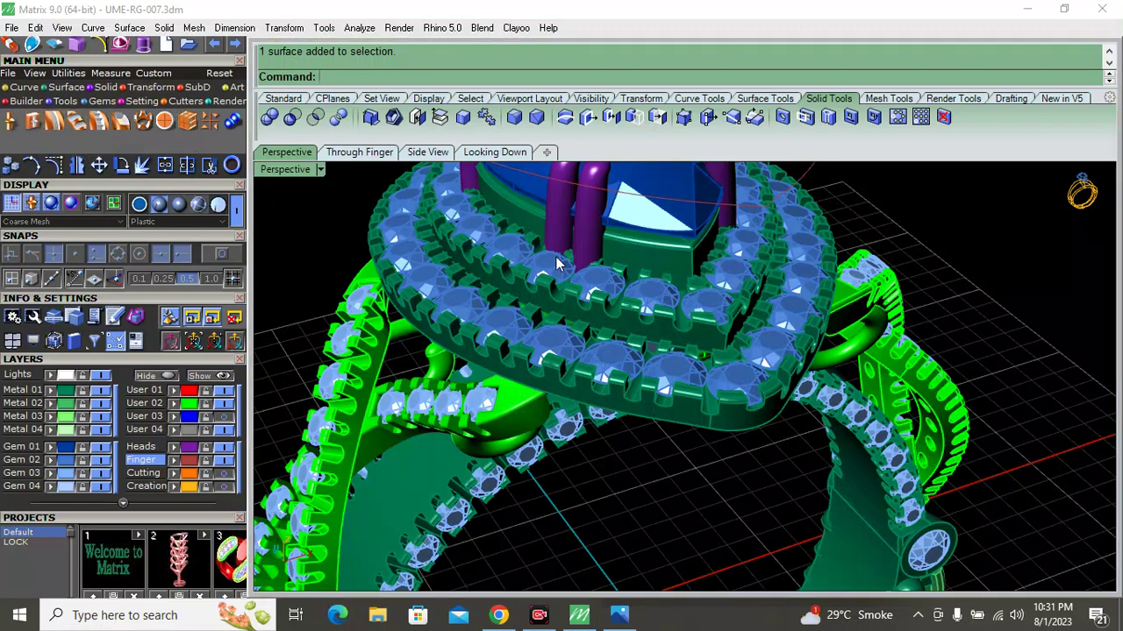
{"action": "scroll", "coordinate": [489, 336], "scroll_direction": "down", "scroll_amount": 5}
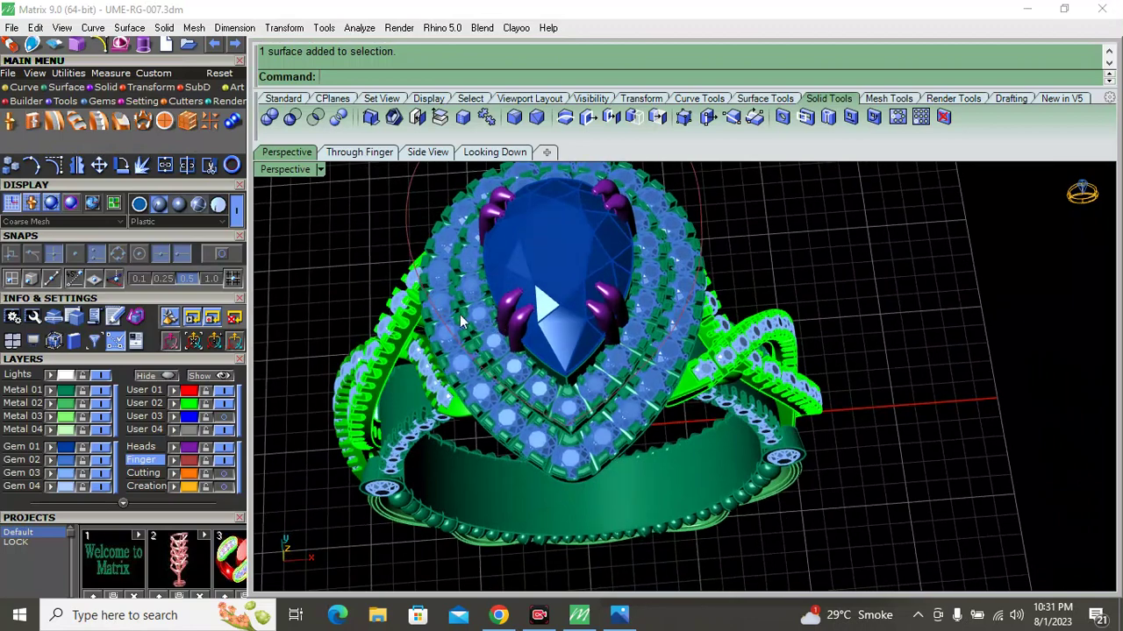
{"action": "left_click", "coordinate": [409, 211]}
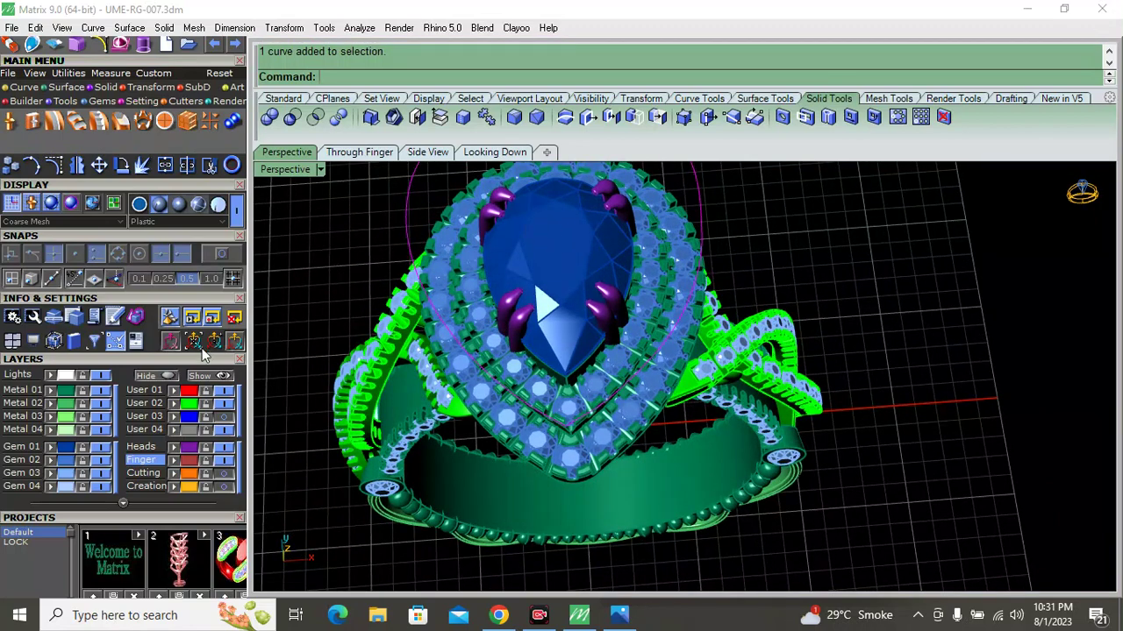
In the Looking Down view, hide the Metal, User 02 and Gem layers
{"action": "left_click", "coordinate": [493, 154]}
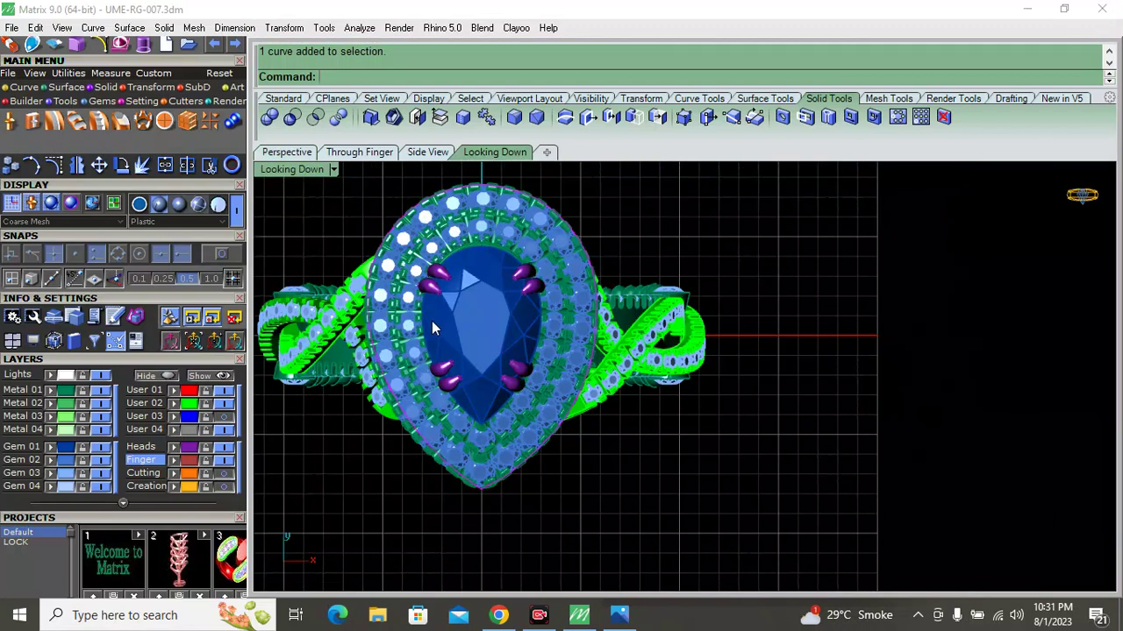
{"action": "left_click", "coordinate": [102, 392]}
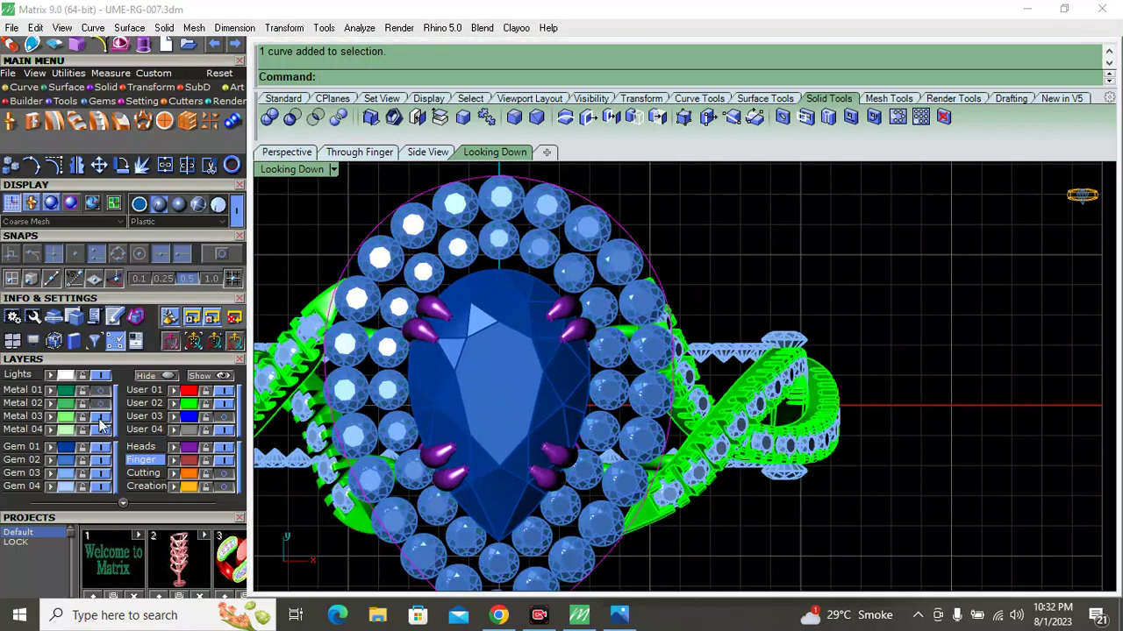
{"action": "left_click", "coordinate": [224, 405]}
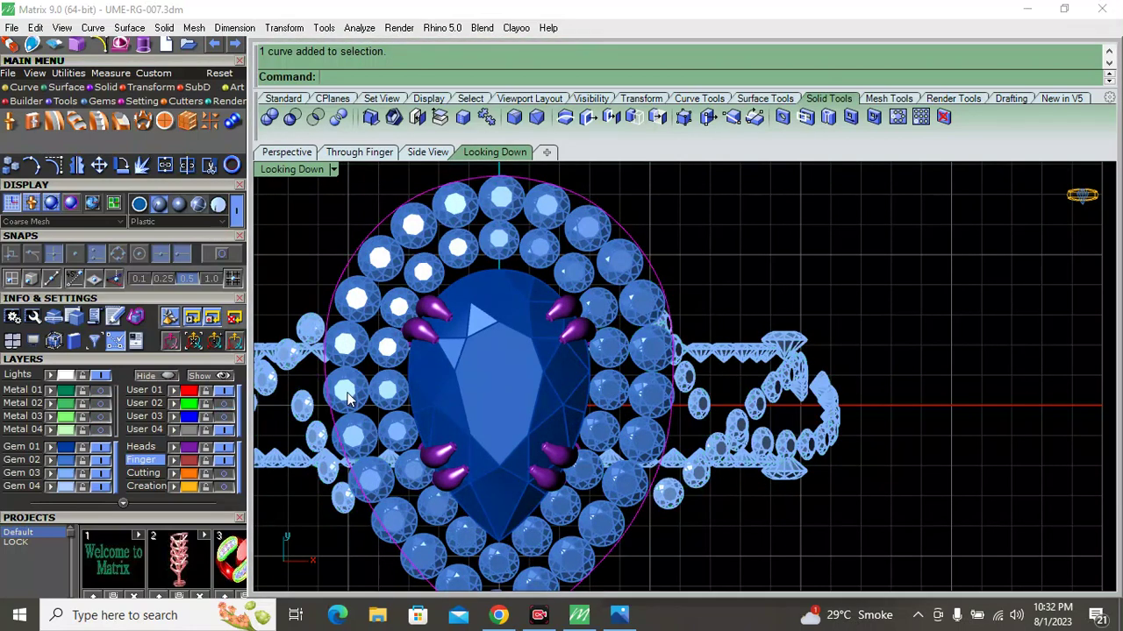
{"action": "left_click", "coordinate": [116, 466]}
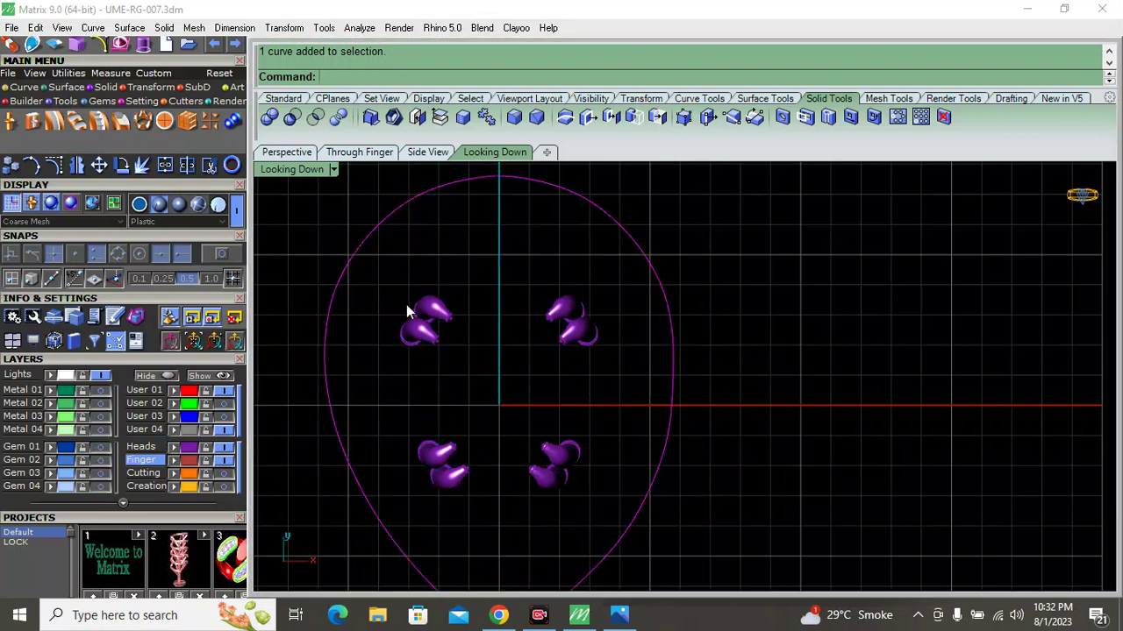
Offset the pear outline curve, then add a second offset at distance 0.5
{"action": "type", "text": "OffsetSrf"}
{"action": "key", "text": "Return"}
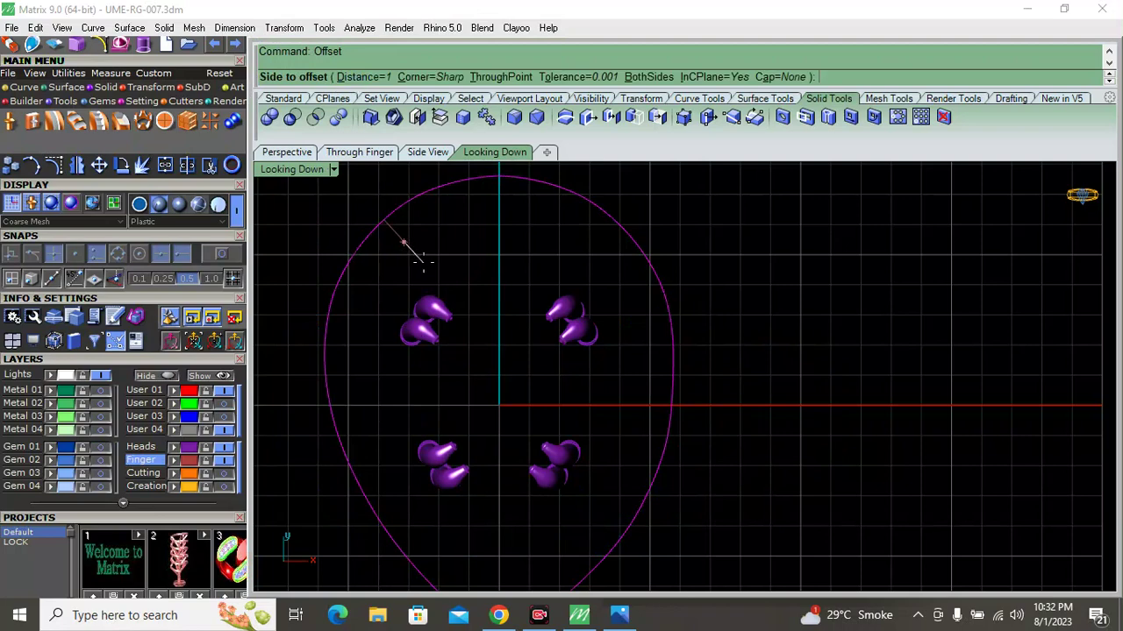
{"action": "left_click", "coordinate": [403, 242]}
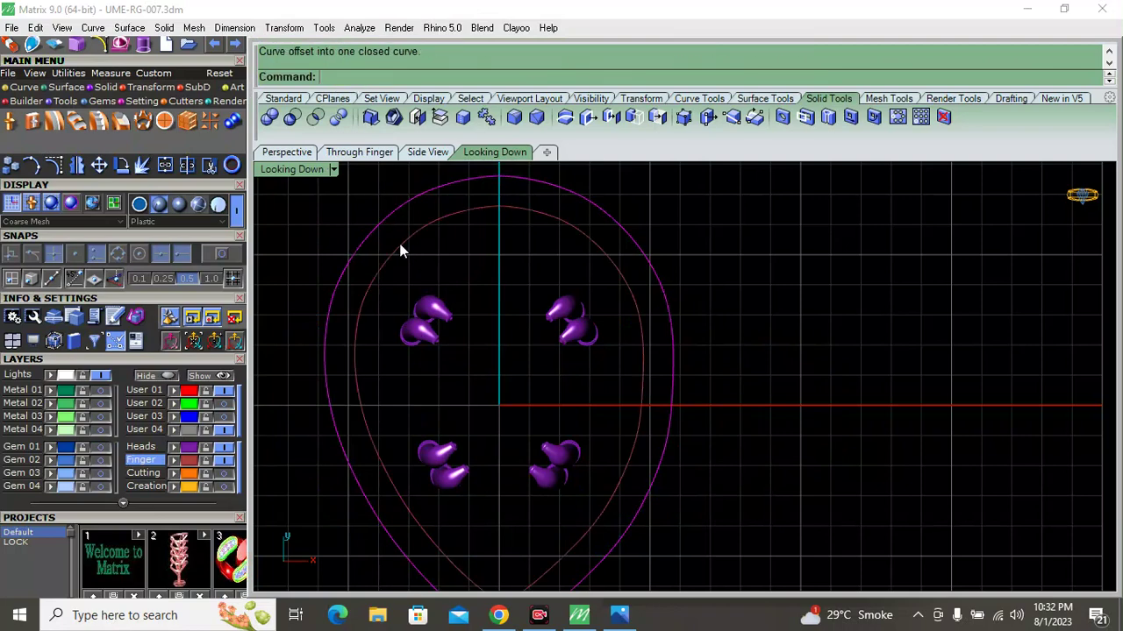
{"action": "left_click", "coordinate": [398, 239]}
{"action": "key", "text": "Return"}
{"action": "scroll", "coordinate": [371, 221], "scroll_direction": "up", "scroll_amount": 3}
{"action": "type", "text": ".5"}
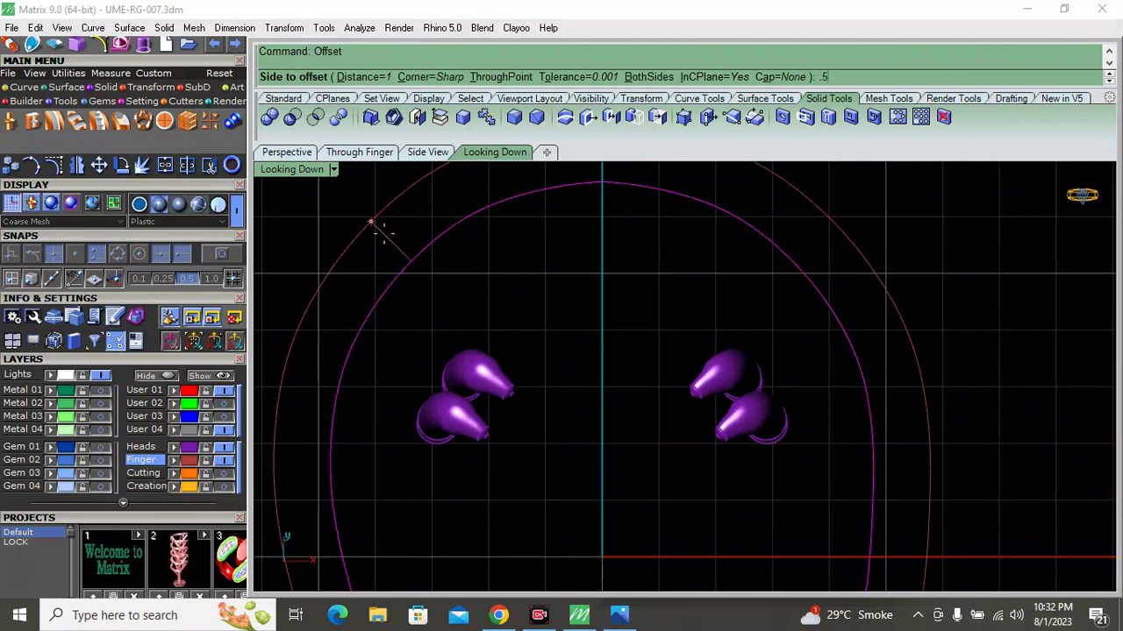
{"action": "key", "text": "Return"}
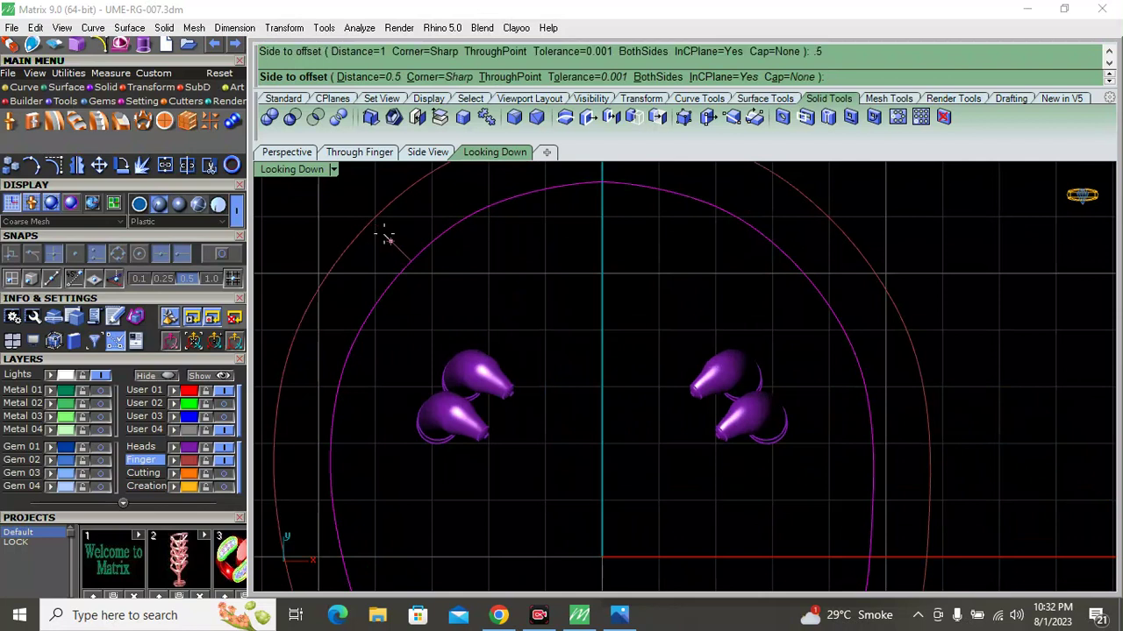
{"action": "left_click", "coordinate": [387, 237]}
{"action": "left_click", "coordinate": [314, 221]}
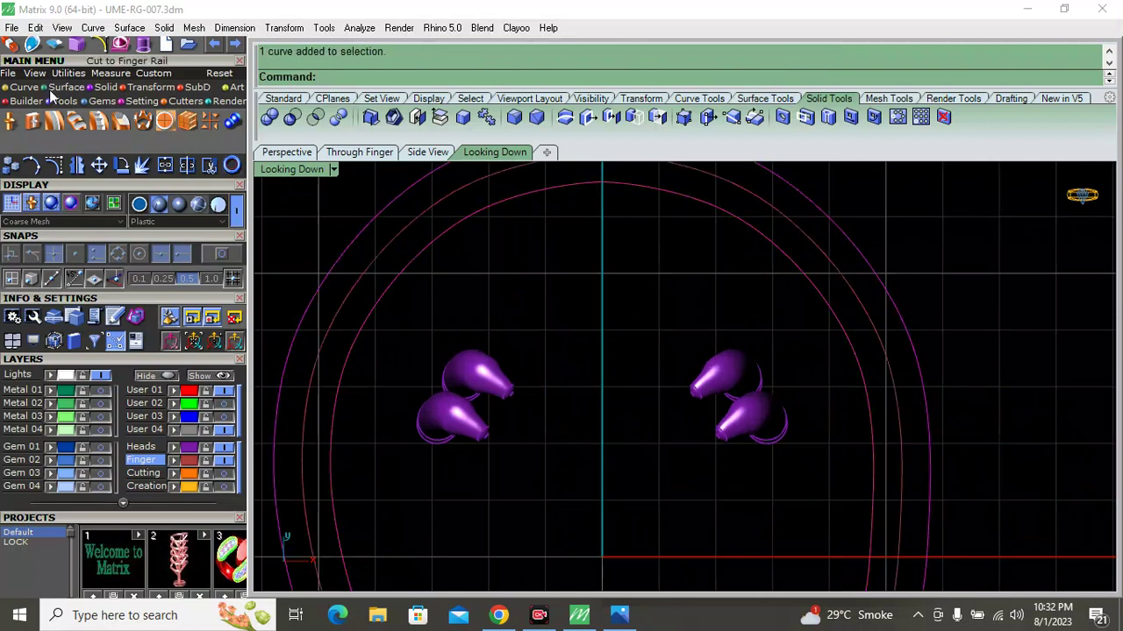
Create a patch surface from the pear outline curves
{"action": "left_click", "coordinate": [32, 142]}
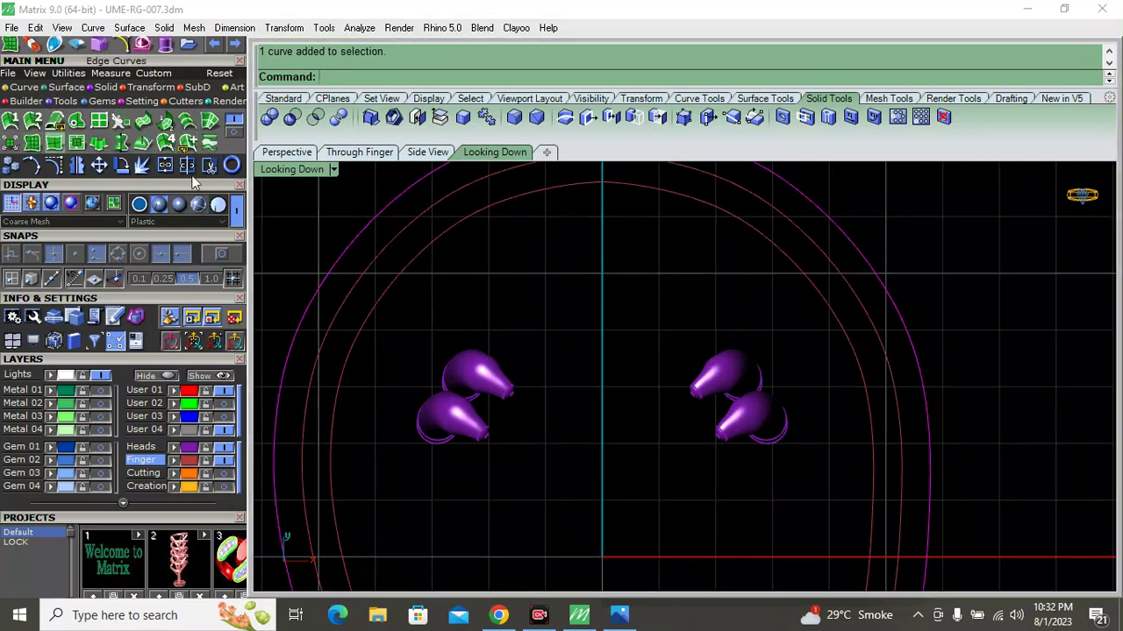
{"action": "left_click", "coordinate": [163, 425]}
{"action": "left_click", "coordinate": [453, 263]}
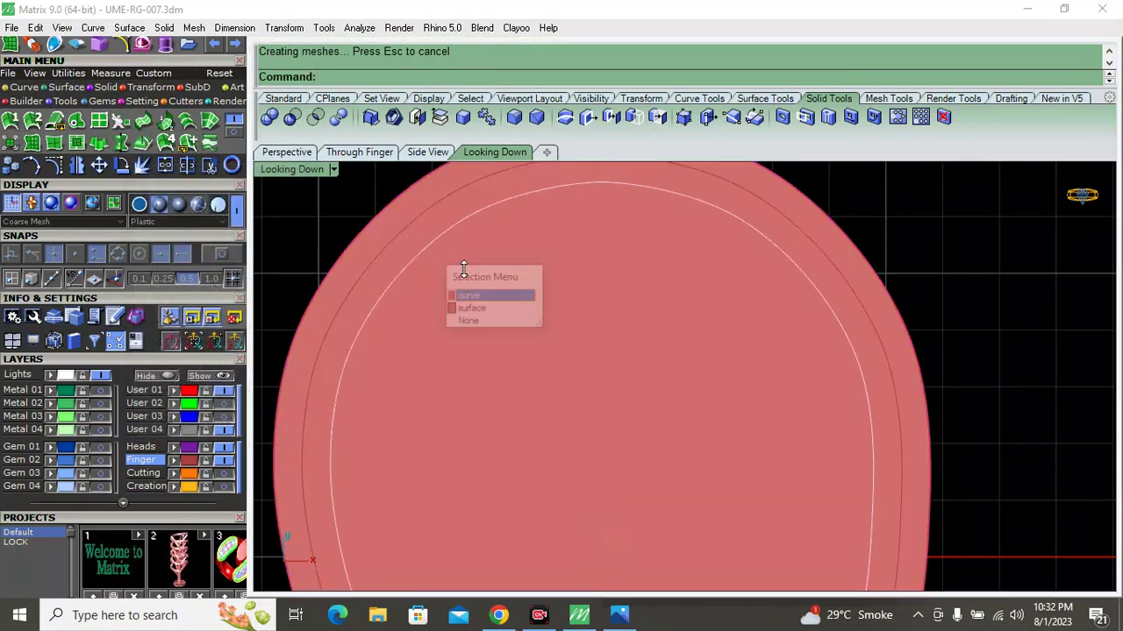
{"action": "left_click", "coordinate": [466, 295]}
Trim away the inner patch, leaving the pear-shaped band, and restore the four-view layout
{"action": "left_click", "coordinate": [210, 164]}
{"action": "left_click", "coordinate": [586, 271]}
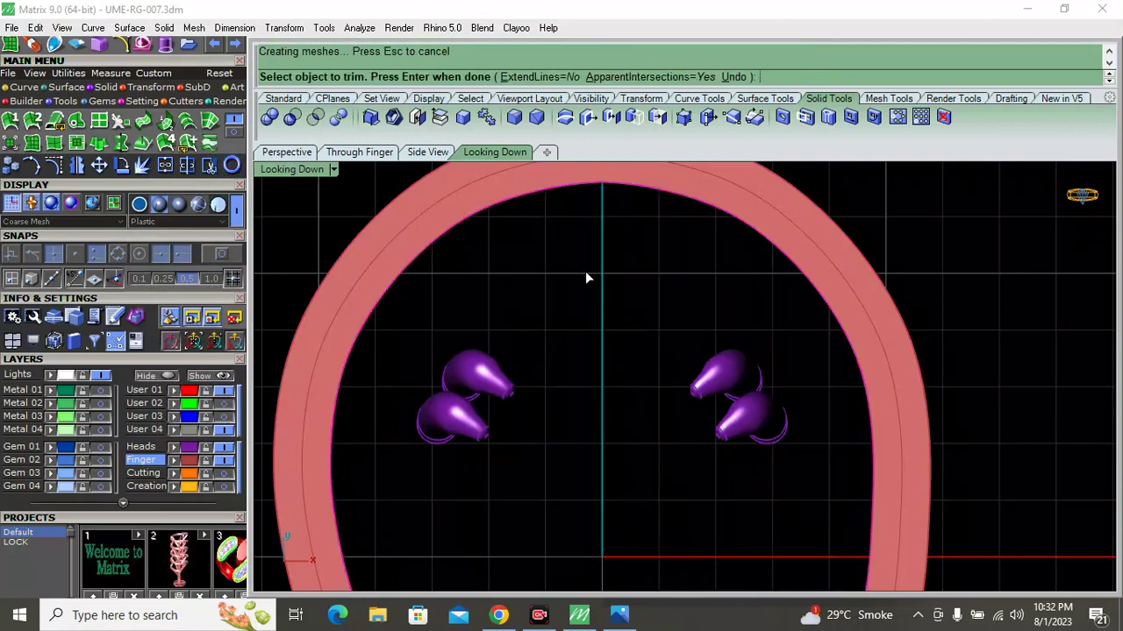
{"action": "key", "text": "Return"}
{"action": "left_click", "coordinate": [407, 240]}
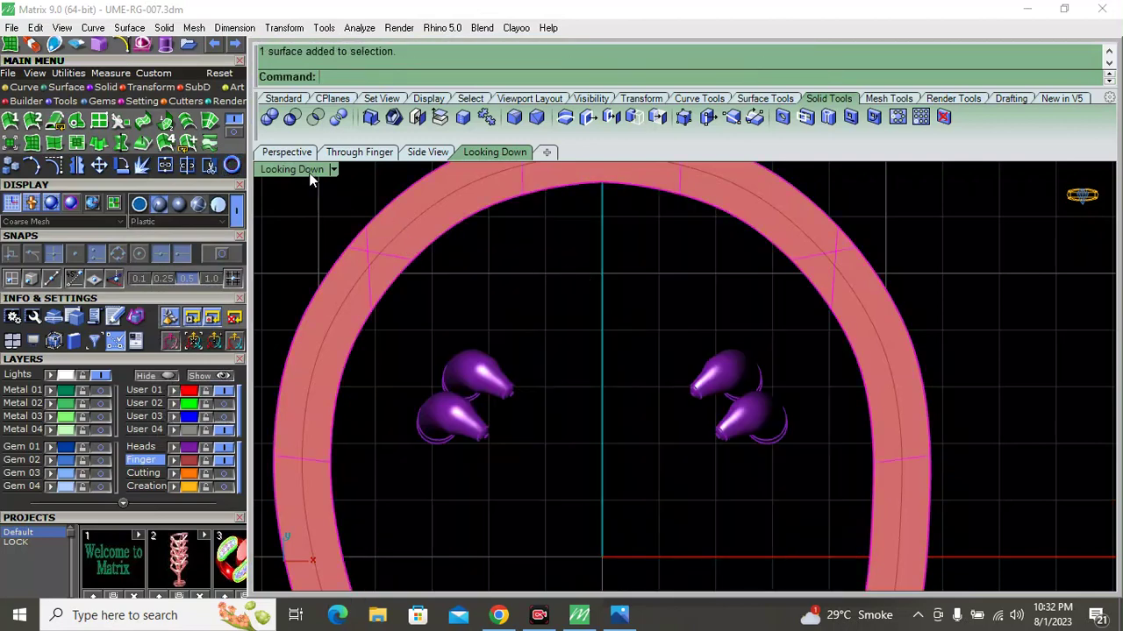
{"action": "double_click", "coordinate": [310, 174]}
{"action": "scroll", "coordinate": [480, 523], "scroll_direction": "down", "scroll_amount": 3}
{"action": "scroll", "coordinate": [474, 447], "scroll_direction": "up", "scroll_amount": 5}
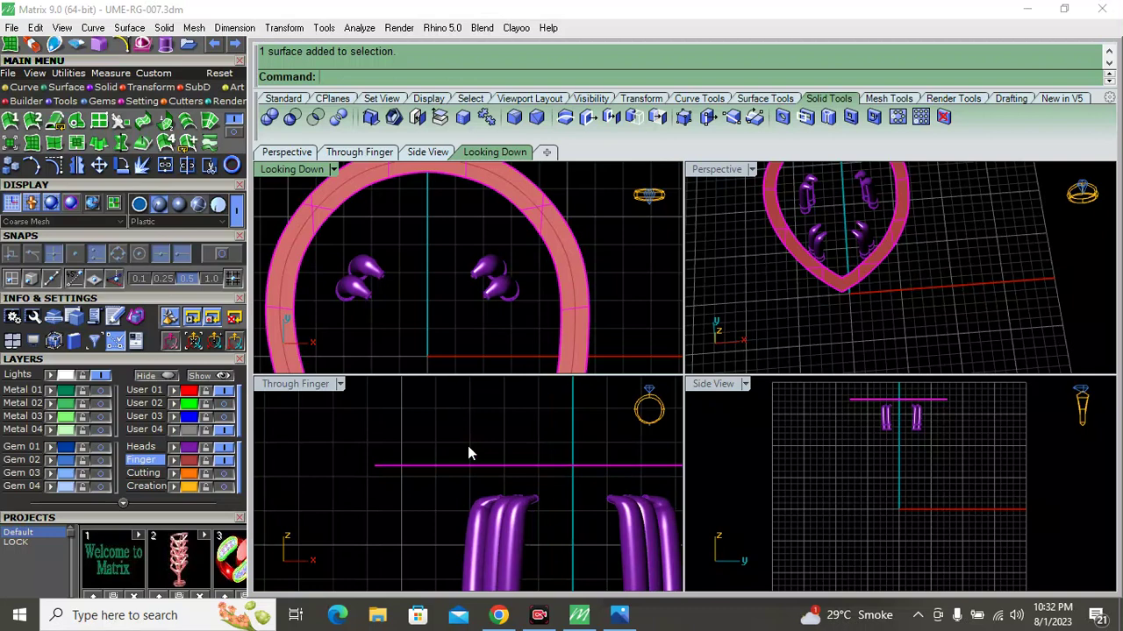
Offset the band surface 0.5 downward with FlipAll to make a solid band
{"action": "type", "text": "OffsetSrf"}
{"action": "left_click", "coordinate": [362, 136]}
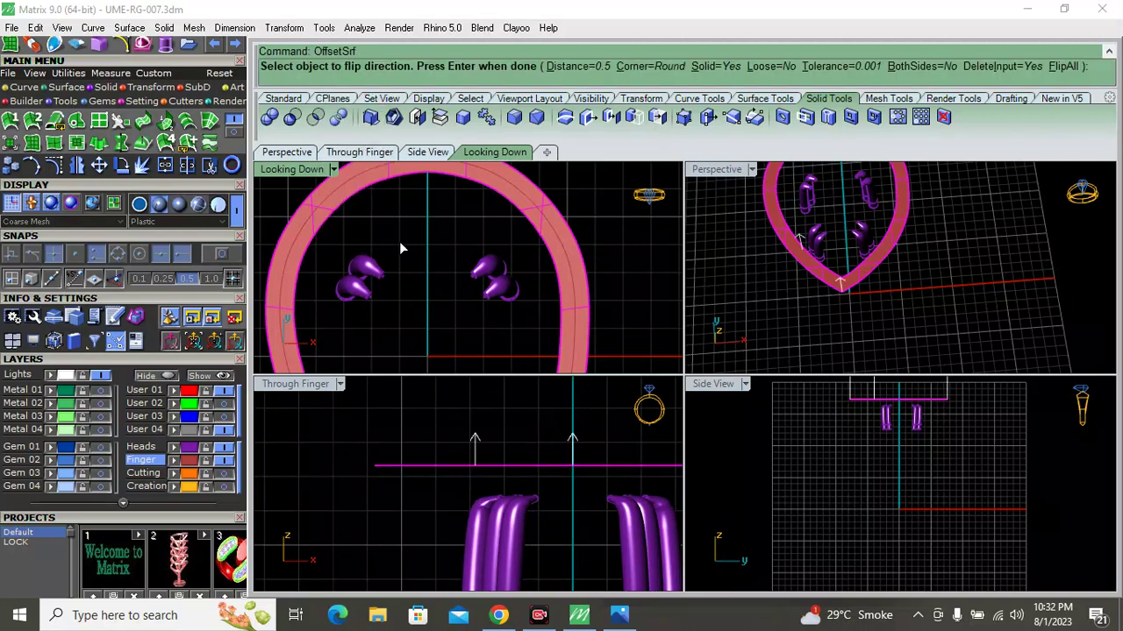
{"action": "left_click", "coordinate": [697, 215]}
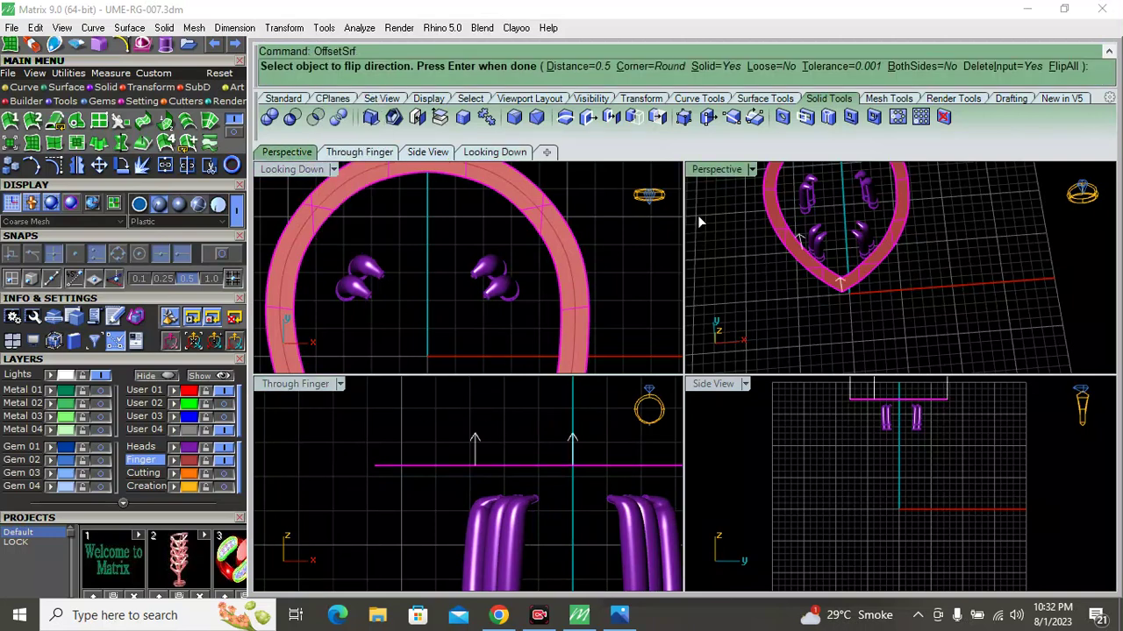
{"action": "left_click", "coordinate": [1067, 77]}
{"action": "left_click", "coordinate": [540, 440]}
{"action": "type", "text": "1.5"}
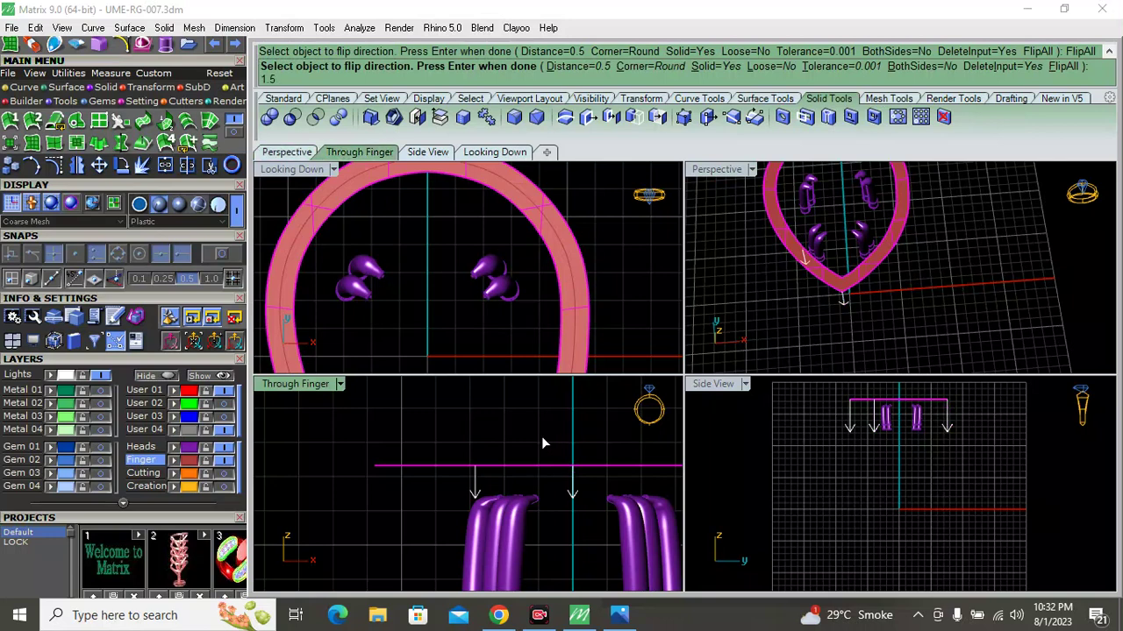
{"action": "key", "text": "Return"}
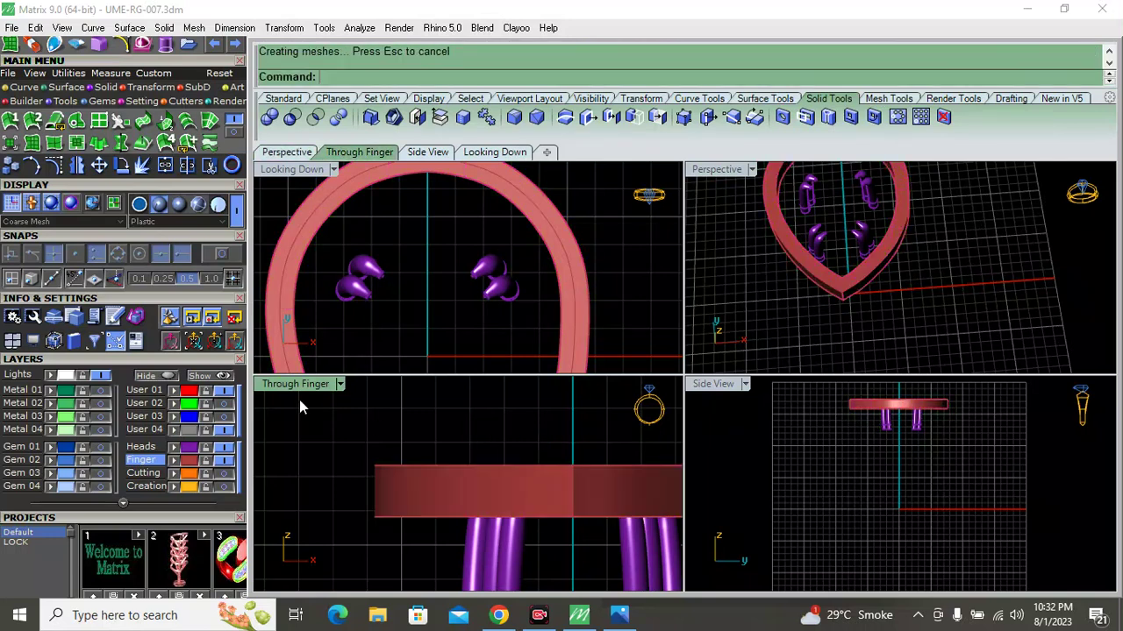
{"action": "left_click", "coordinate": [276, 263]}
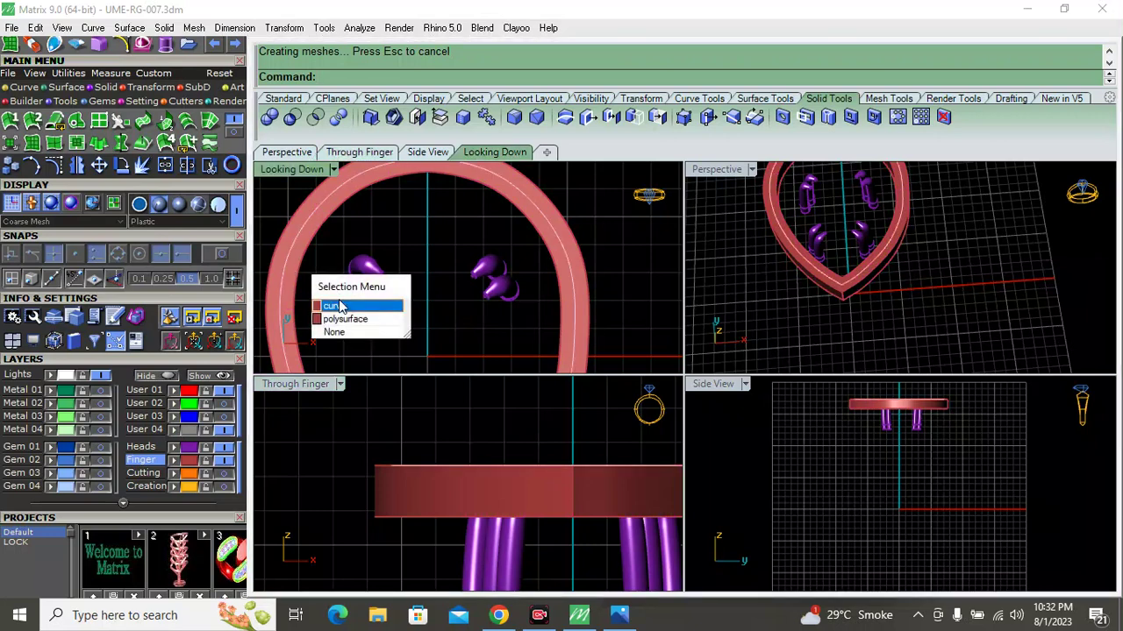
Start Gem on Curve on the band curve with 1 mm round gems, culets down, zero spacing
{"action": "left_click", "coordinate": [338, 303]}
{"action": "left_click", "coordinate": [104, 101]}
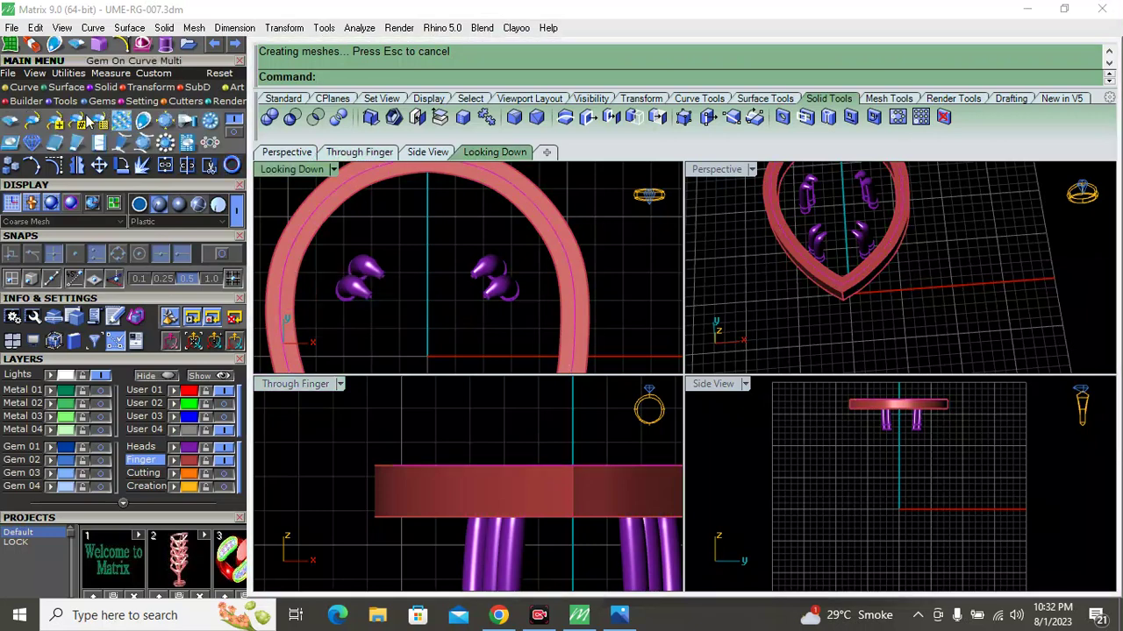
{"action": "left_click", "coordinate": [33, 127]}
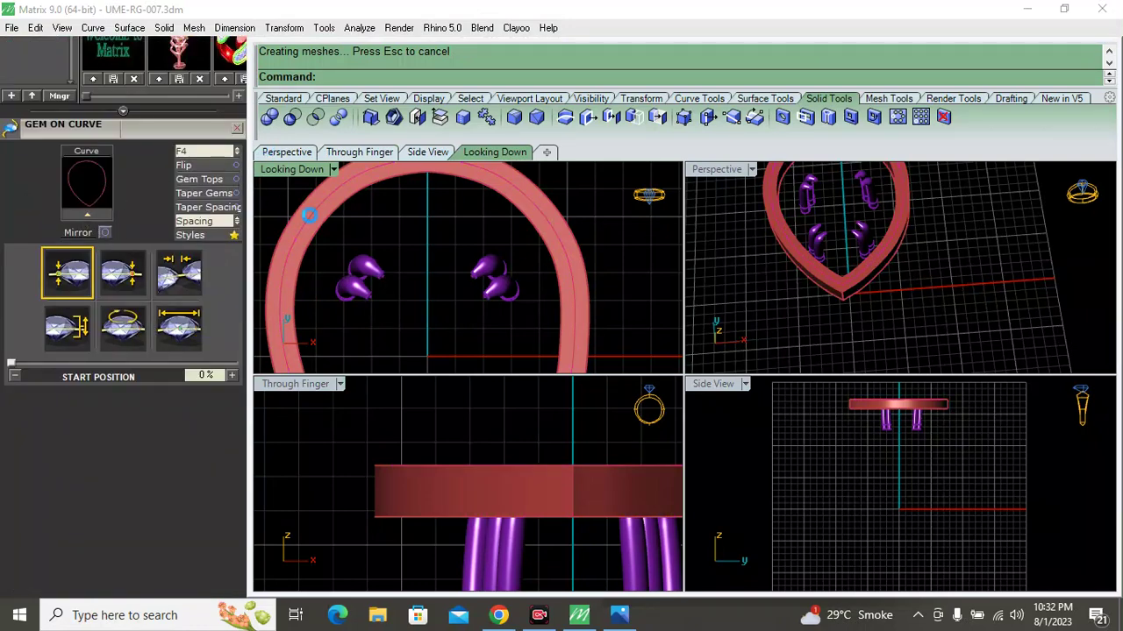
{"action": "left_click", "coordinate": [566, 226]}
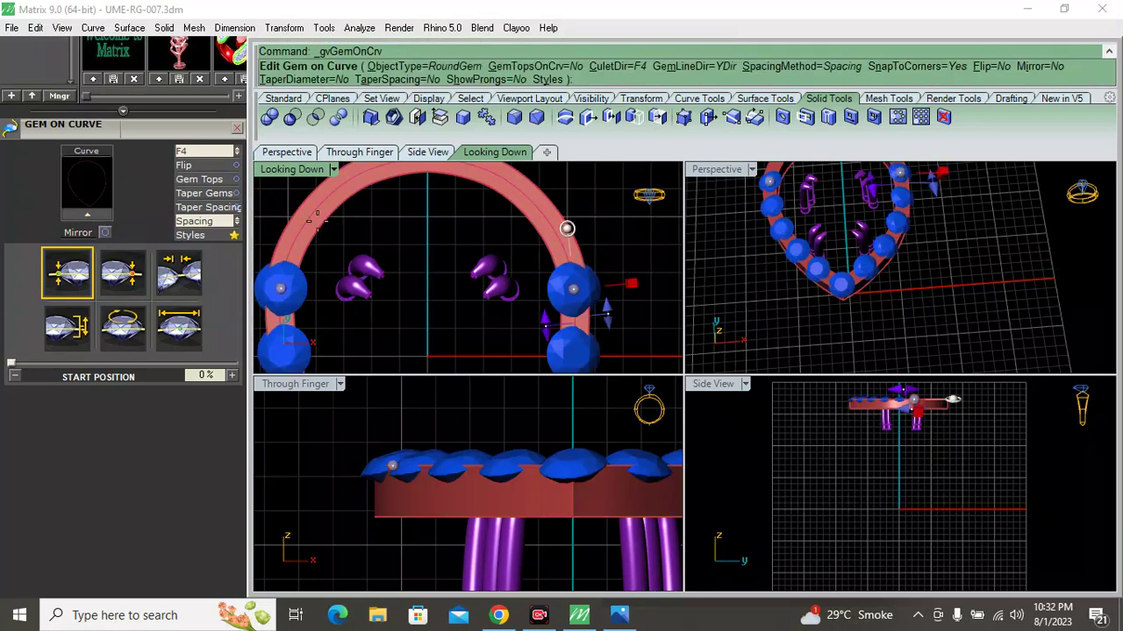
{"action": "type", "text": "20"}
{"action": "left_click", "coordinate": [181, 329]}
{"action": "type", "text": "1"}
{"action": "key", "text": "Return"}
{"action": "left_click", "coordinate": [206, 151]}
{"action": "left_click", "coordinate": [202, 179]}
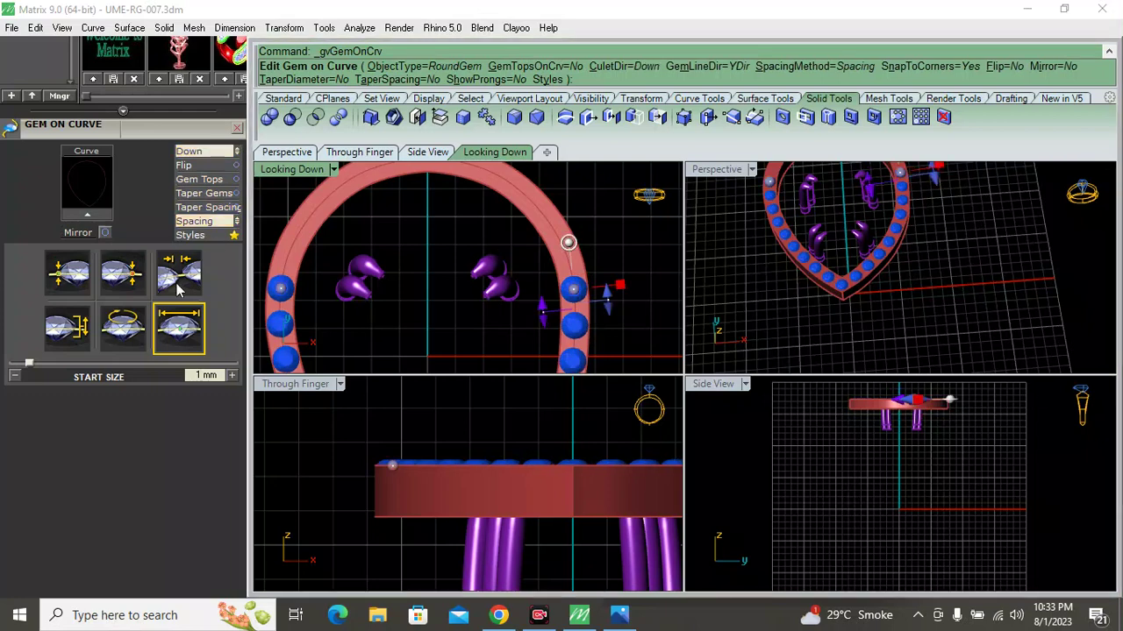
{"action": "left_click", "coordinate": [176, 284]}
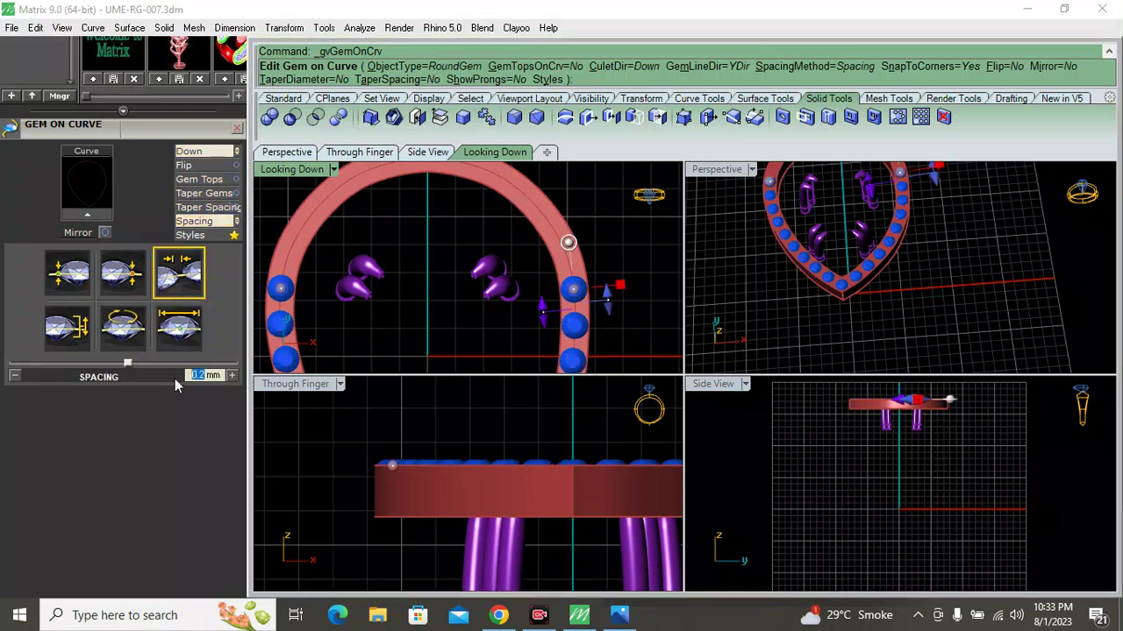
{"action": "type", "text": "0"}
{"action": "key", "text": "Return"}
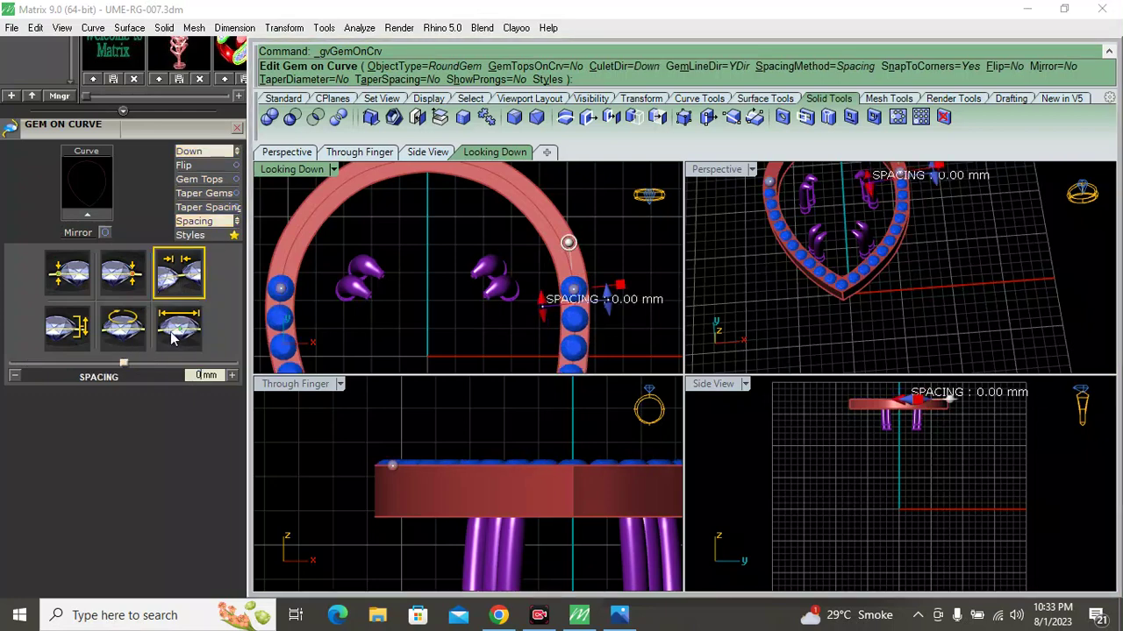
Set the gems' Z offset to -0.08 mm and extend the row around the whole pear
{"action": "left_click", "coordinate": [87, 338]}
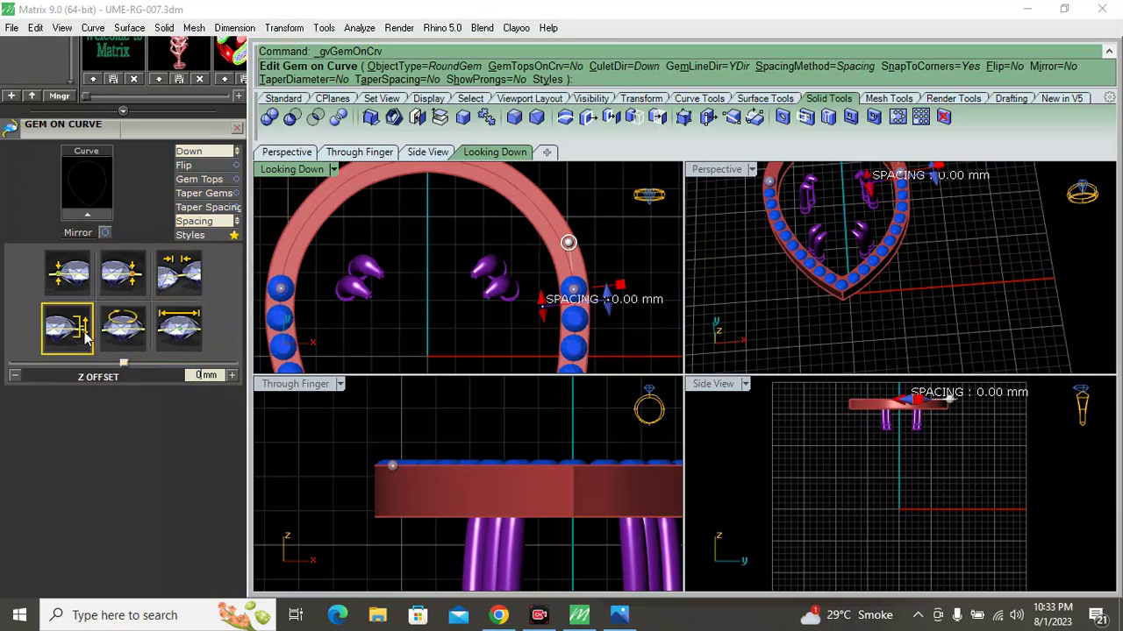
{"action": "scroll", "coordinate": [308, 432], "scroll_direction": "up", "scroll_amount": 3}
{"action": "scroll", "coordinate": [308, 431], "scroll_direction": "up", "scroll_amount": 2}
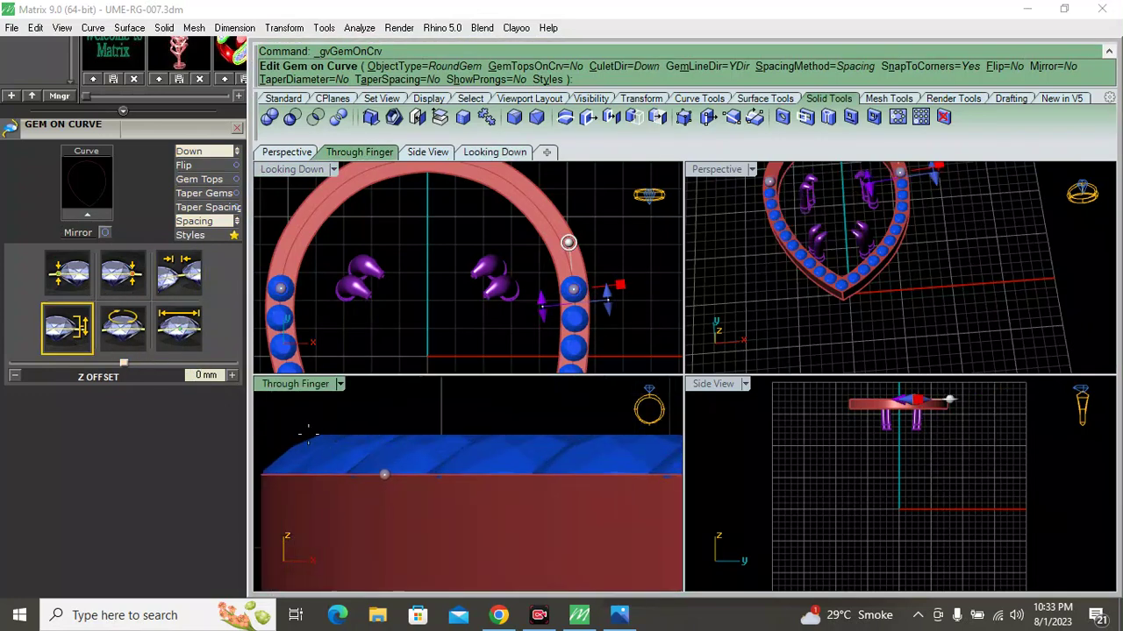
{"action": "left_click_drag", "start_coordinate": [124, 368], "coordinate": [124, 369]}
{"action": "left_click", "coordinate": [231, 375]}
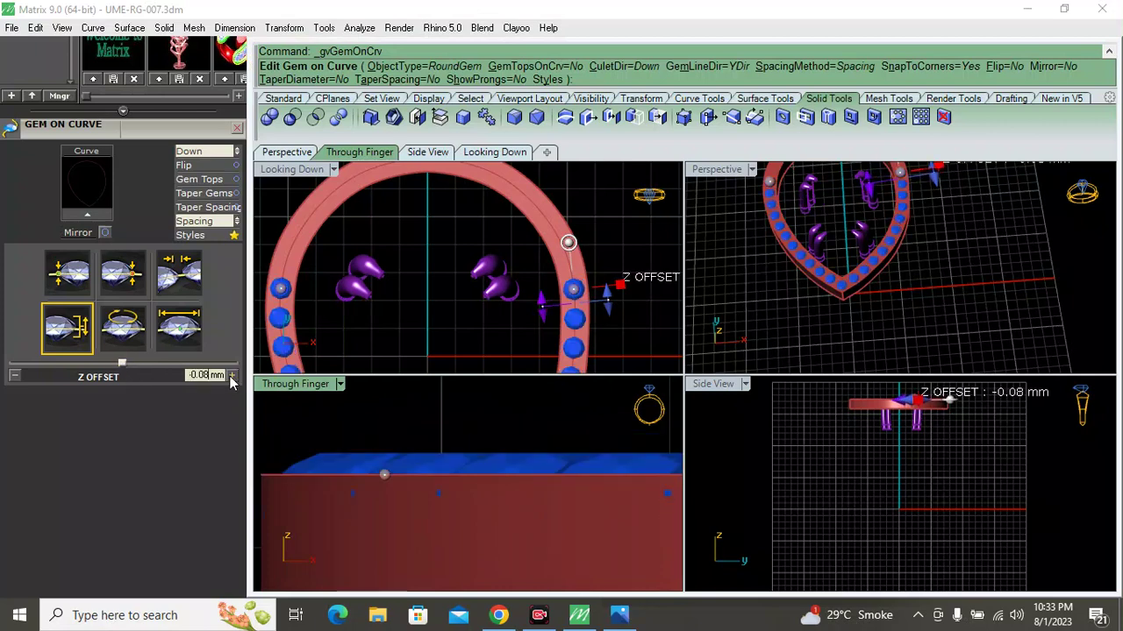
{"action": "left_click", "coordinate": [495, 152]}
{"action": "left_click", "coordinate": [122, 273]}
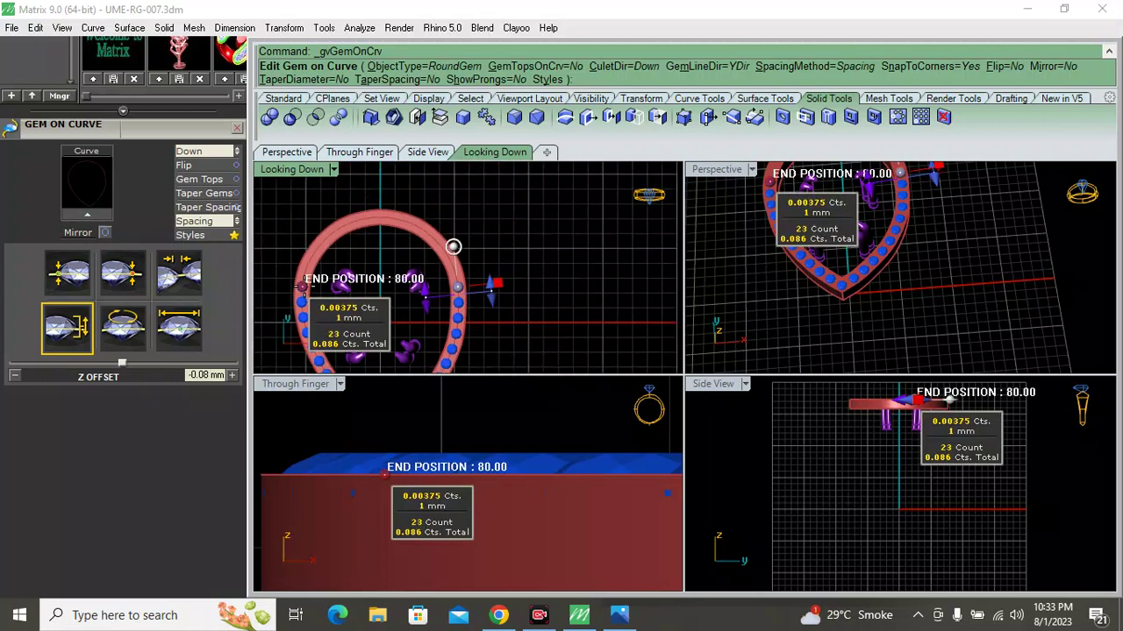
{"action": "left_click_drag", "start_coordinate": [189, 363], "coordinate": [52, 363]}
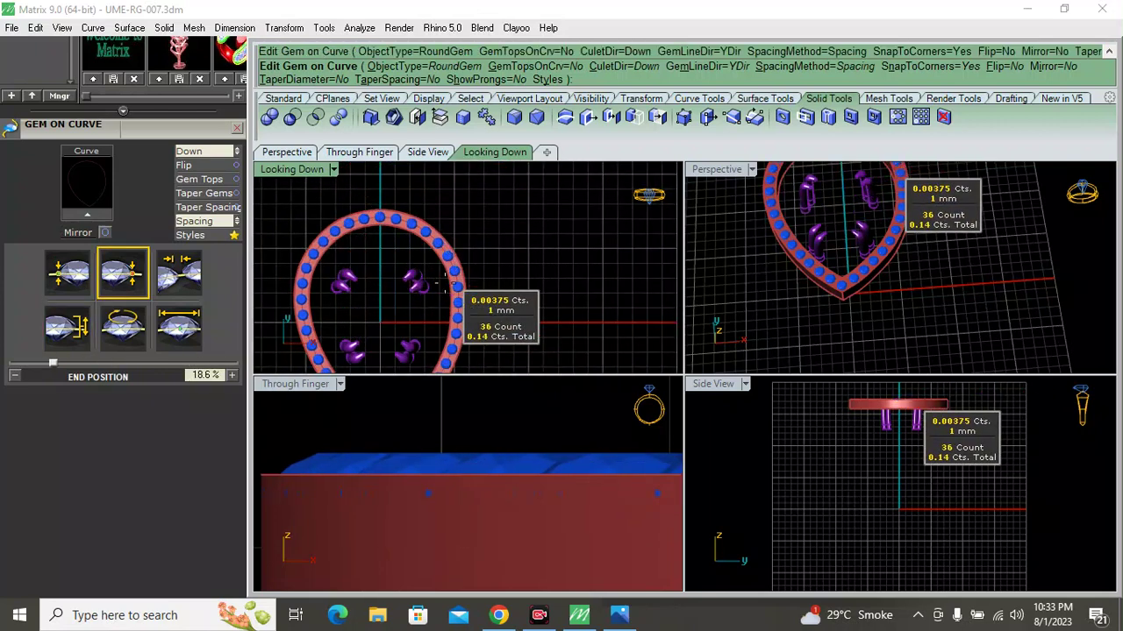
{"action": "scroll", "coordinate": [408, 361], "scroll_direction": "down", "scroll_amount": 2}
{"action": "scroll", "coordinate": [406, 360], "scroll_direction": "up", "scroll_amount": 3}
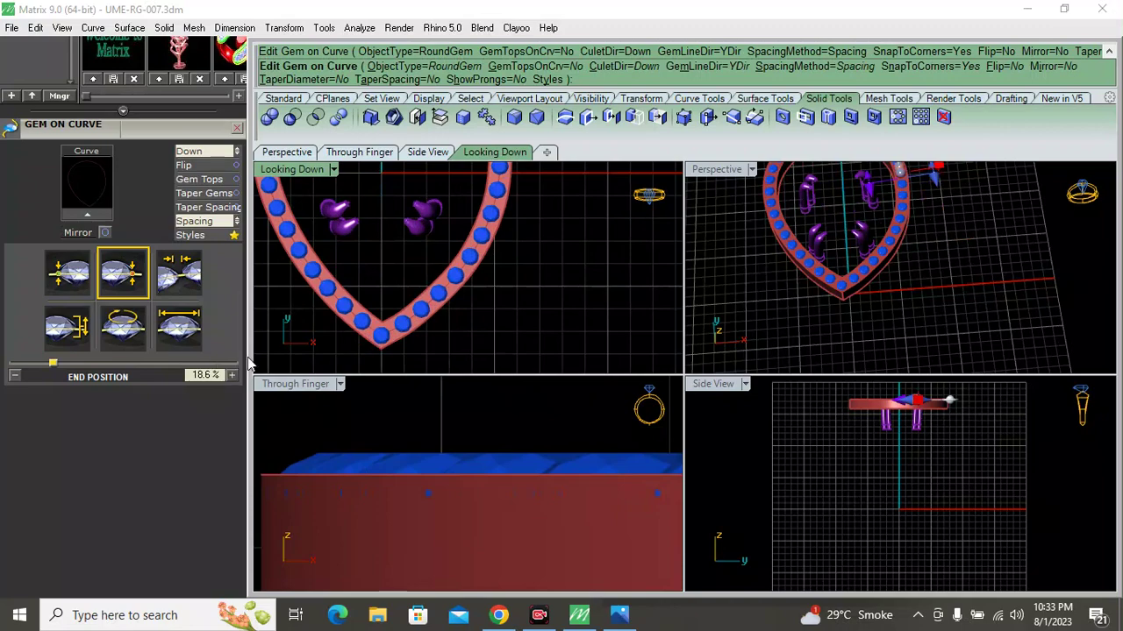
{"action": "right_click_drag", "start_coordinate": [790, 263], "coordinate": [814, 265]}
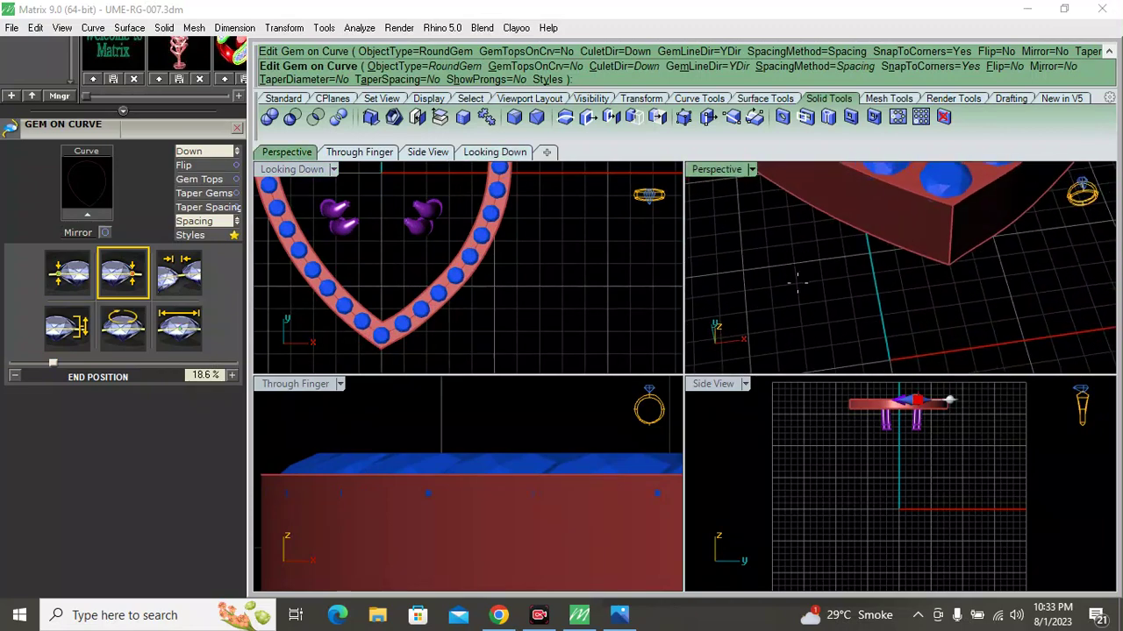
{"action": "scroll", "coordinate": [811, 263], "scroll_direction": "up", "scroll_amount": 3}
{"action": "key", "text": "Escape"}
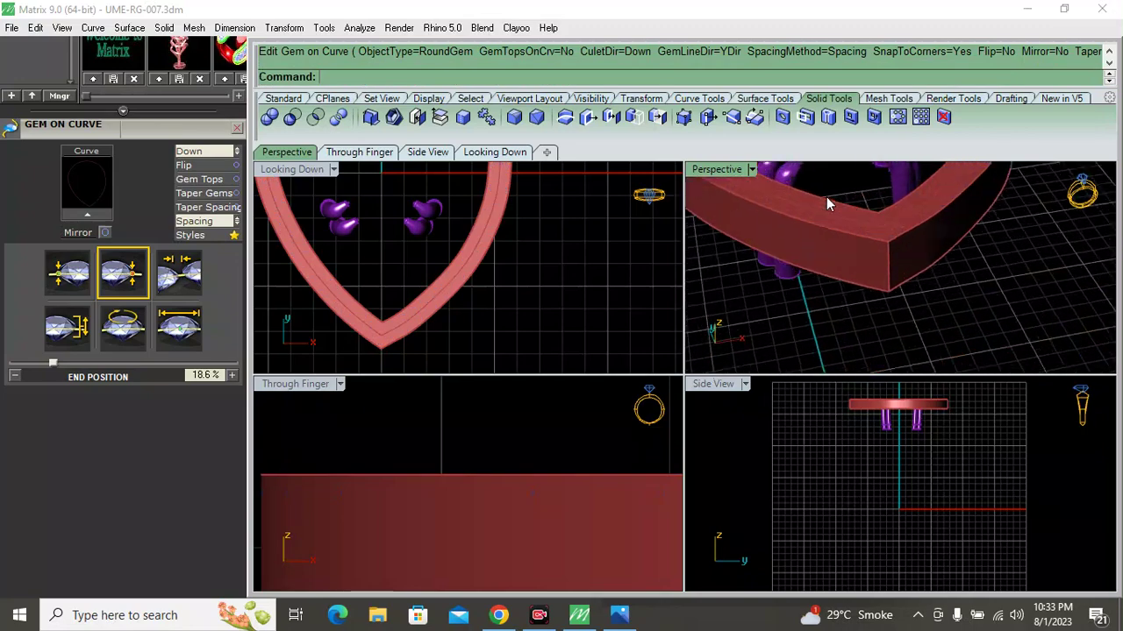
Select and deselect the 36 gems and the GemsOnCurve group to confirm they are placed
{"action": "scroll", "coordinate": [826, 196], "scroll_direction": "up", "scroll_amount": 2}
{"action": "scroll", "coordinate": [189, 145], "scroll_direction": "up", "scroll_amount": 3}
{"action": "scroll", "coordinate": [189, 145], "scroll_direction": "up", "scroll_amount": 3}
{"action": "left_click", "coordinate": [545, 414]}
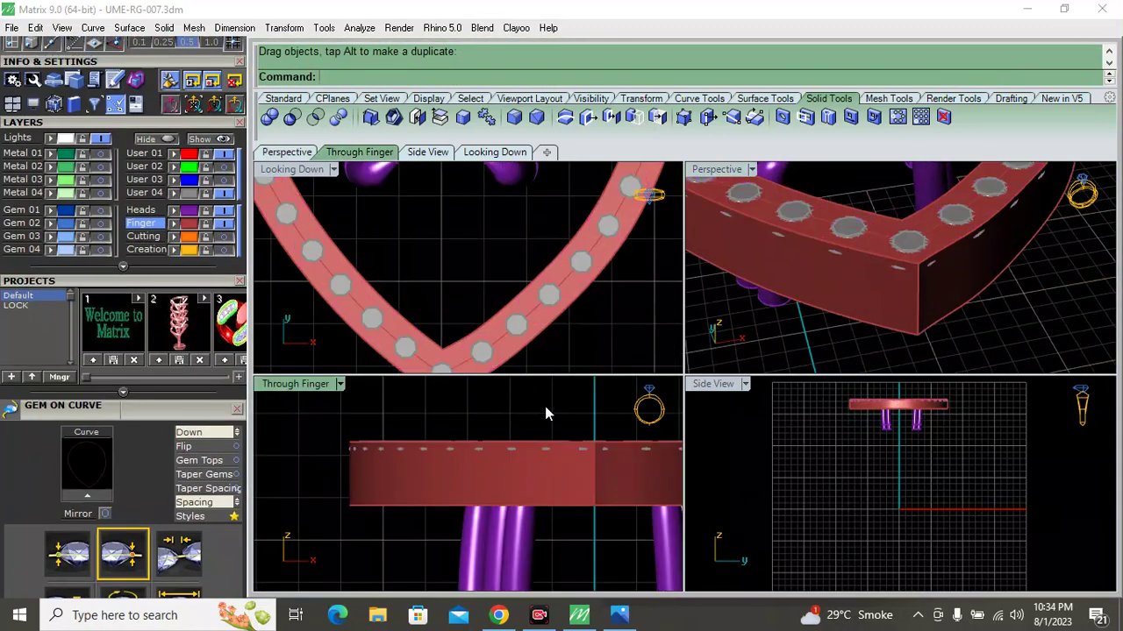
{"action": "scroll", "coordinate": [414, 365], "scroll_direction": "up", "scroll_amount": 4}
{"action": "left_click", "coordinate": [404, 367]}
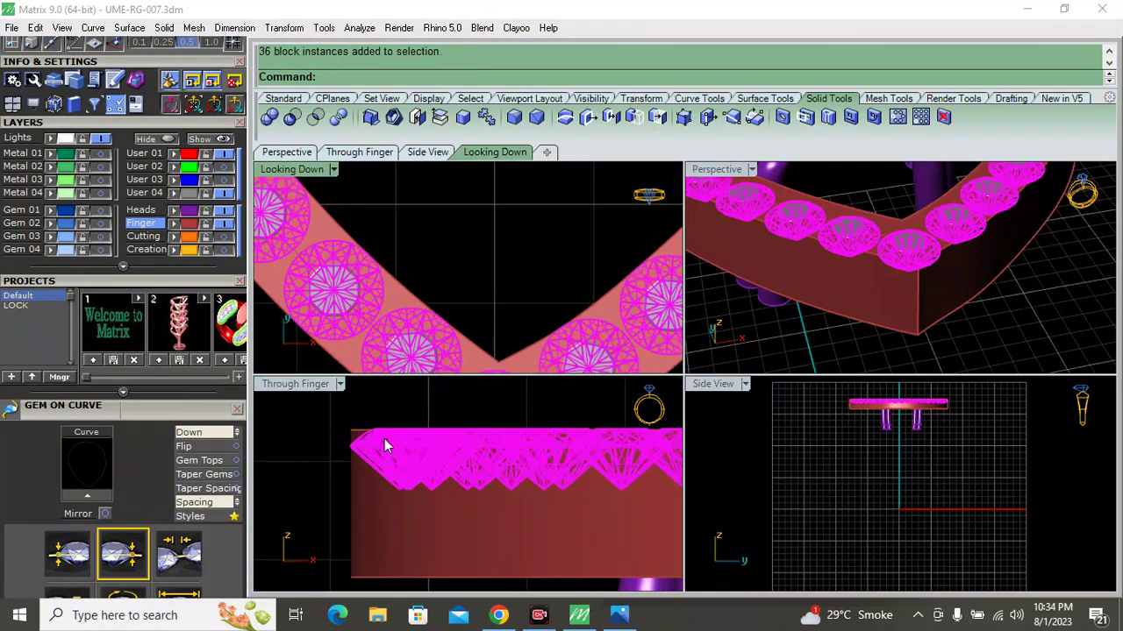
{"action": "scroll", "coordinate": [378, 417], "scroll_direction": "up", "scroll_amount": 3}
{"action": "left_click", "coordinate": [383, 400]}
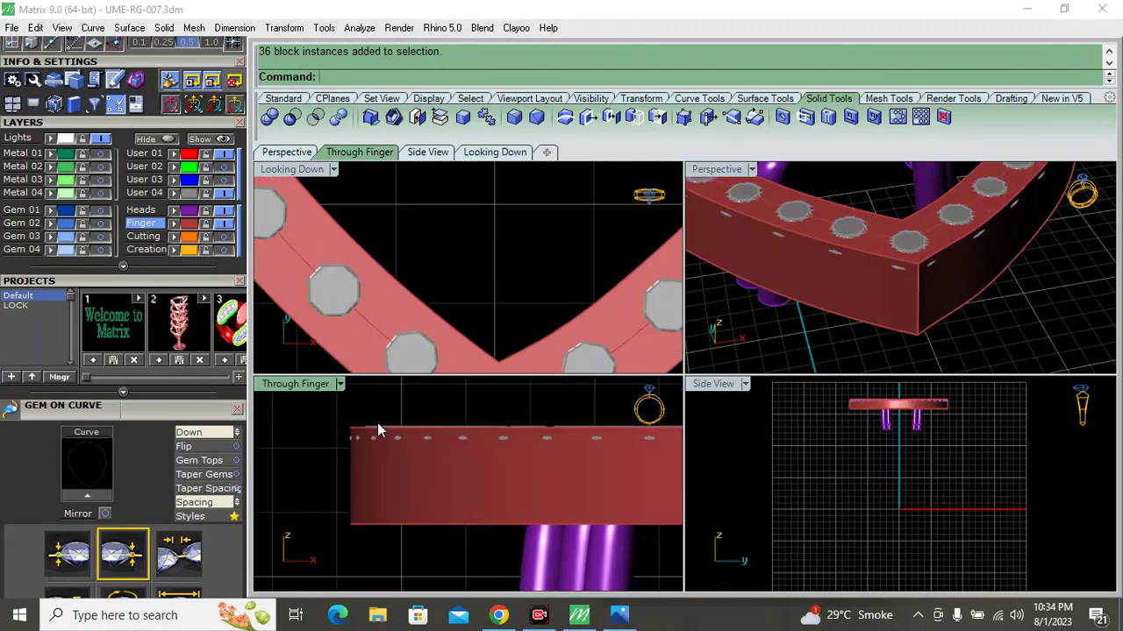
{"action": "left_click", "coordinate": [399, 351]}
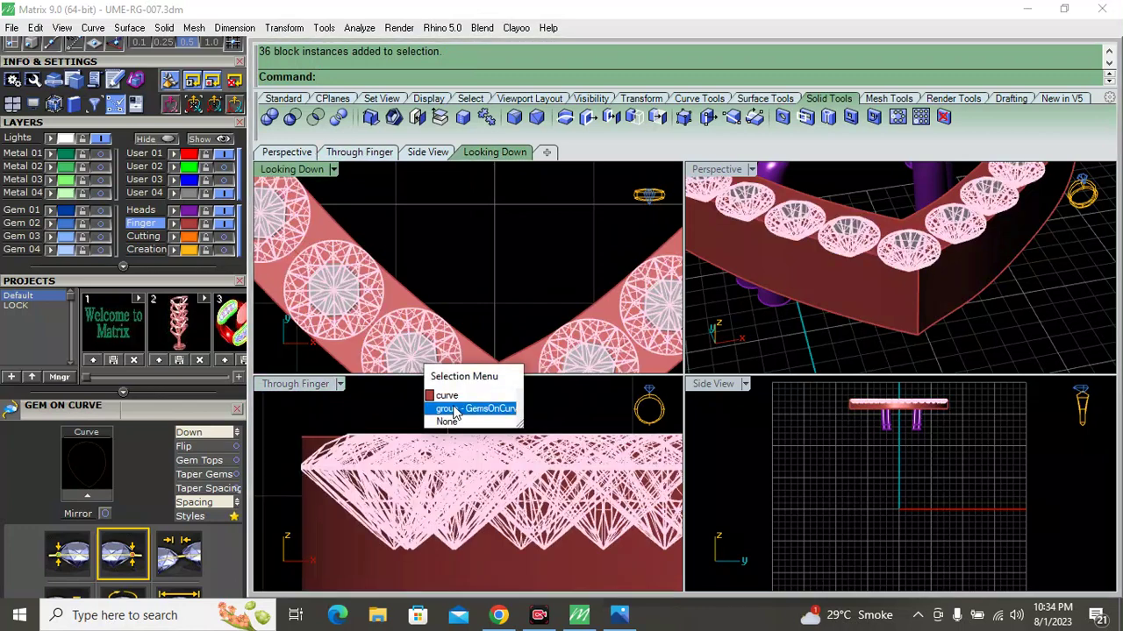
{"action": "left_click", "coordinate": [454, 411]}
{"action": "scroll", "coordinate": [340, 480], "scroll_direction": "down", "scroll_amount": 2}
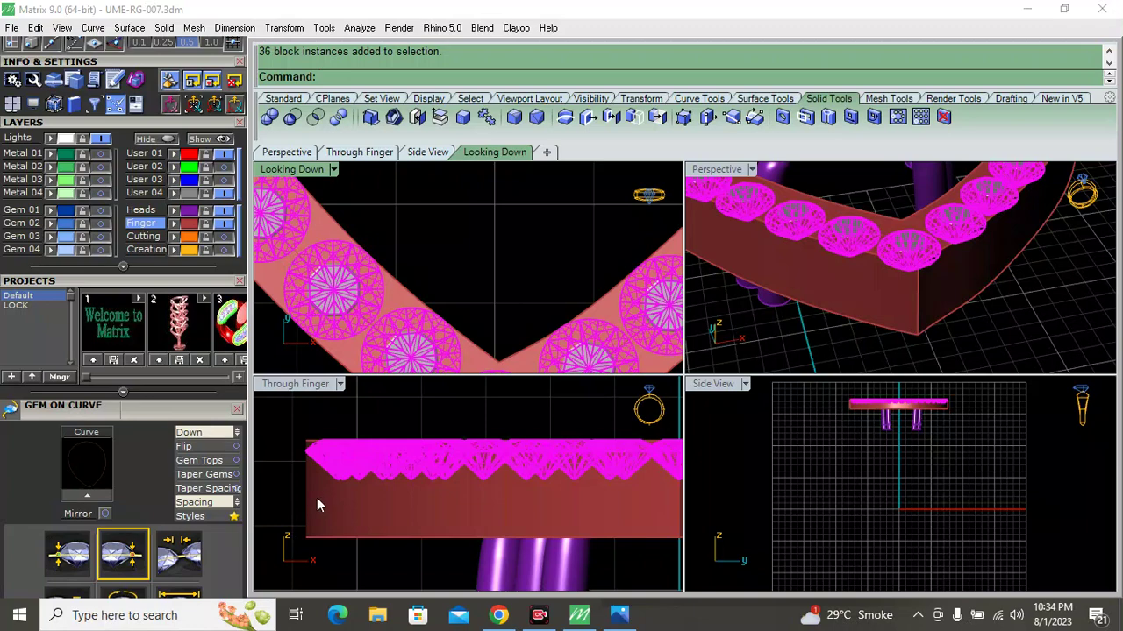
{"action": "left_click", "coordinate": [310, 490]}
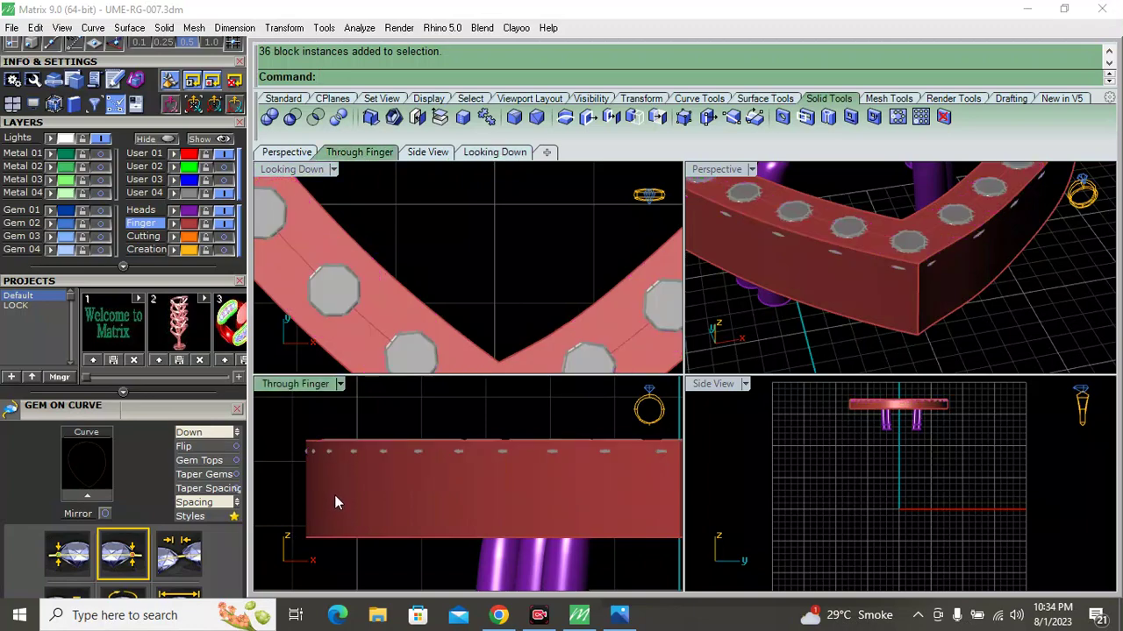
Scale the band solid in height only with Scale1D, making it thinner
{"action": "scroll", "coordinate": [316, 465], "scroll_direction": "down", "scroll_amount": 2}
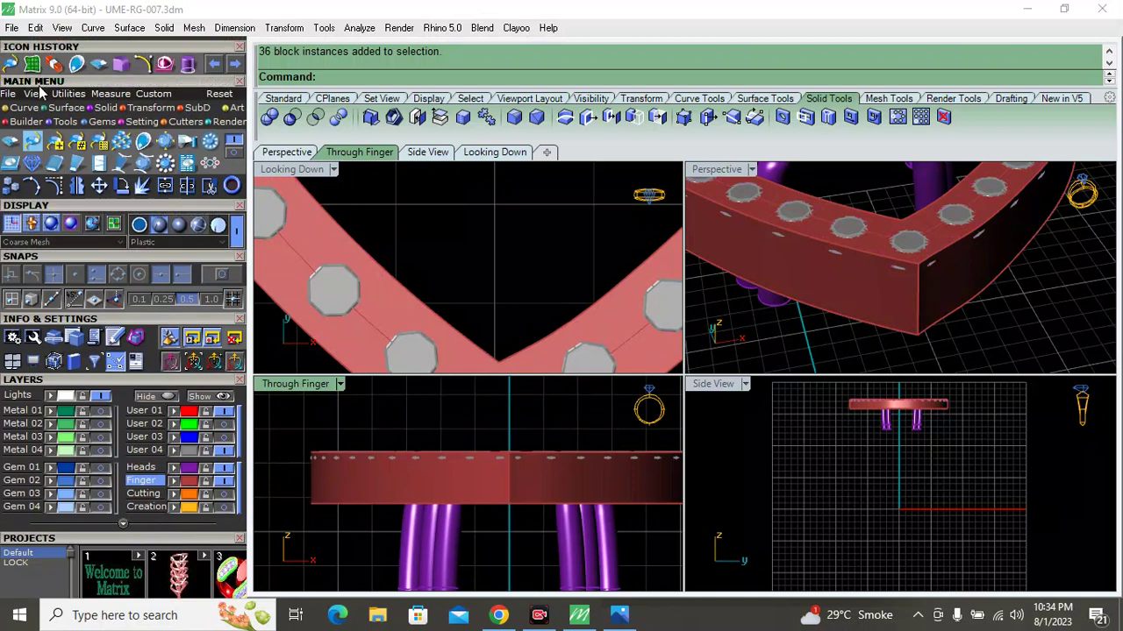
{"action": "left_click", "coordinate": [344, 450]}
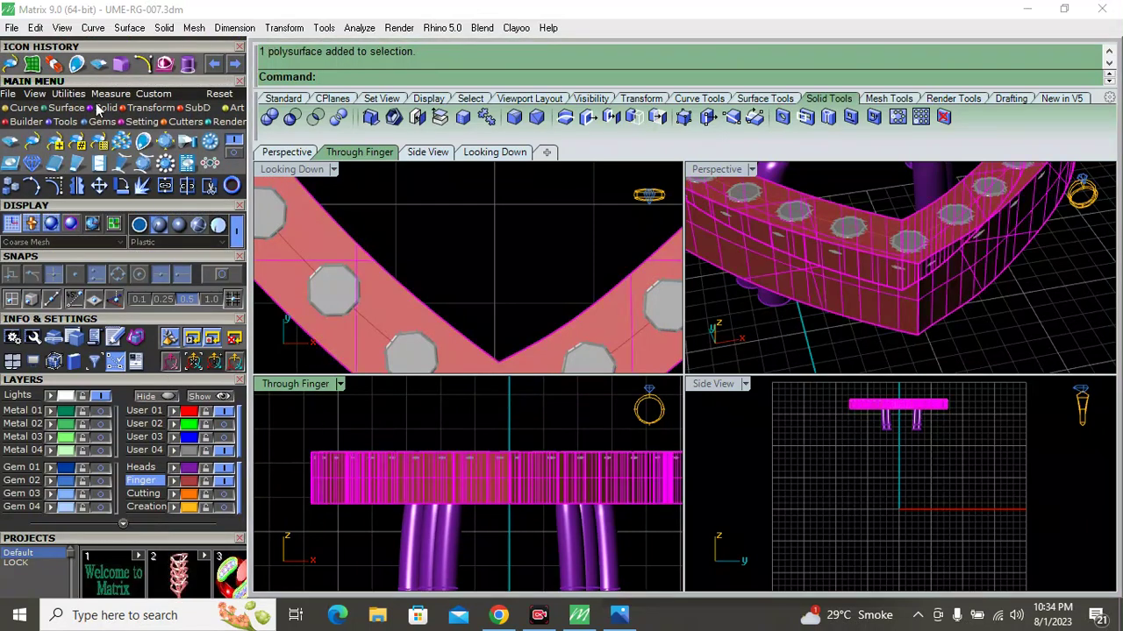
{"action": "right_click", "coordinate": [428, 452]}
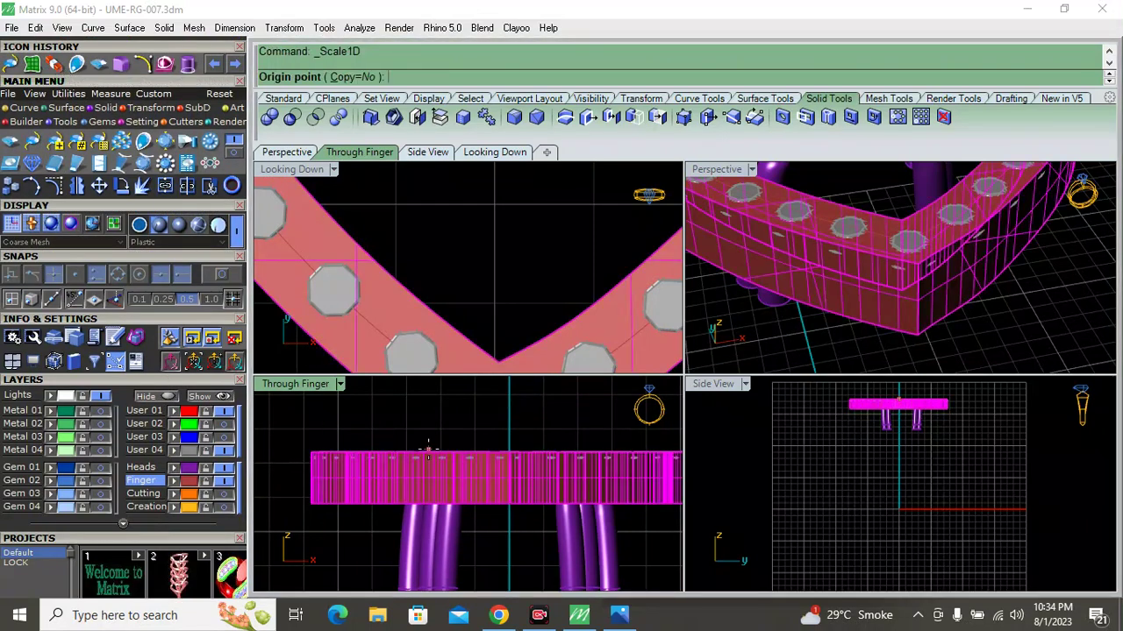
{"action": "left_click", "coordinate": [347, 453]}
{"action": "left_click", "coordinate": [351, 505]}
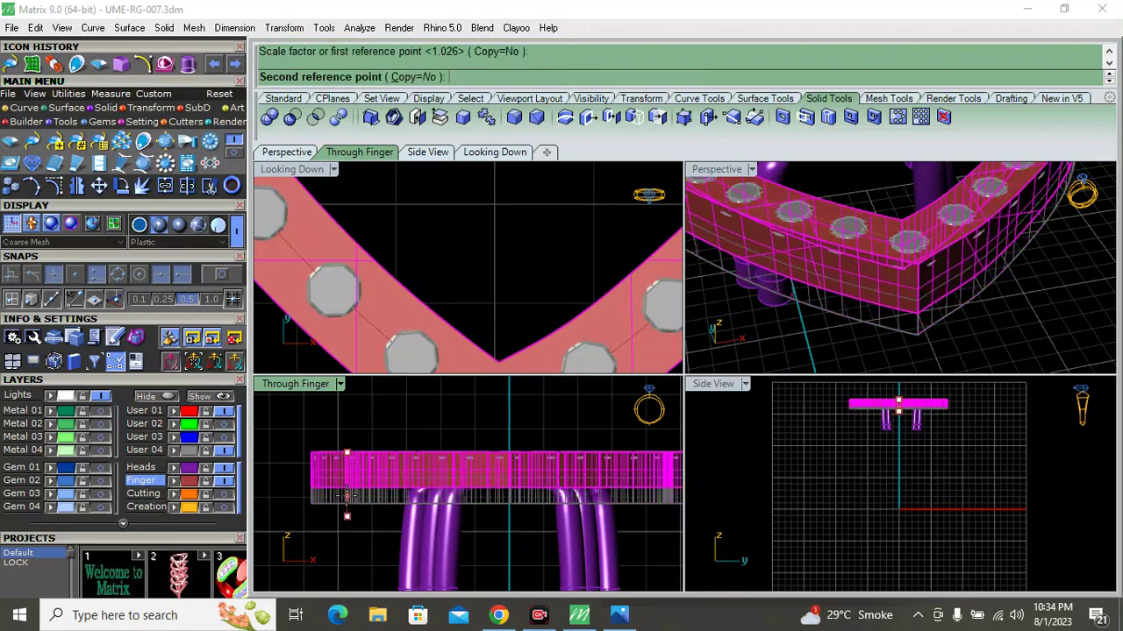
{"action": "left_click", "coordinate": [379, 481]}
{"action": "key", "text": "Escape"}
{"action": "left_click", "coordinate": [423, 353]}
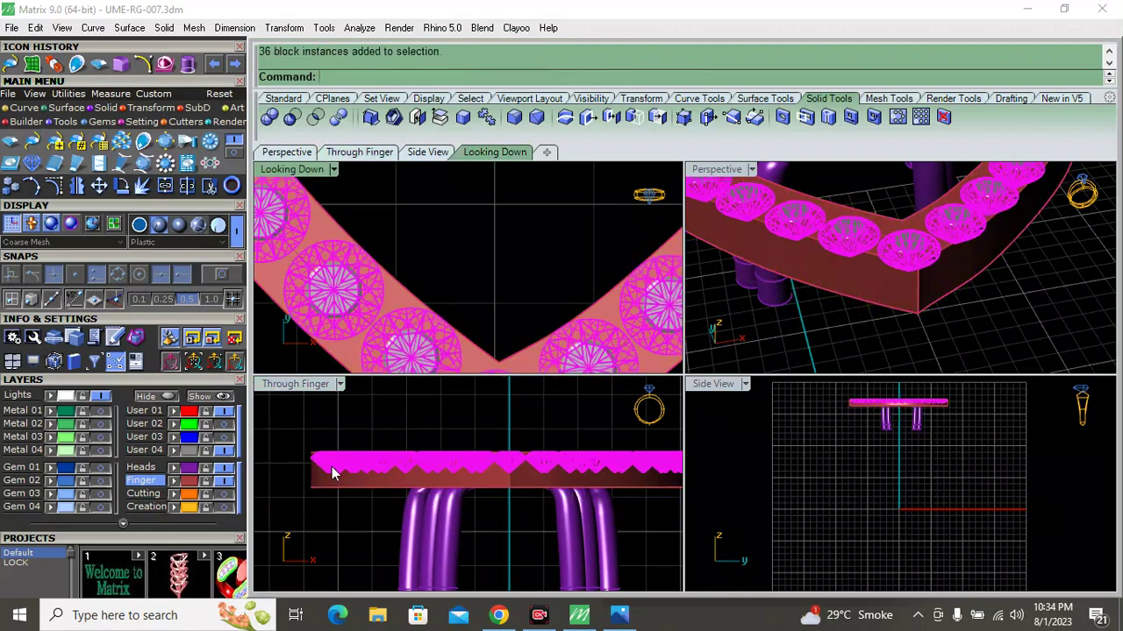
{"action": "scroll", "coordinate": [333, 475], "scroll_direction": "up", "scroll_amount": 5}
{"action": "scroll", "coordinate": [351, 481], "scroll_direction": "up", "scroll_amount": 2}
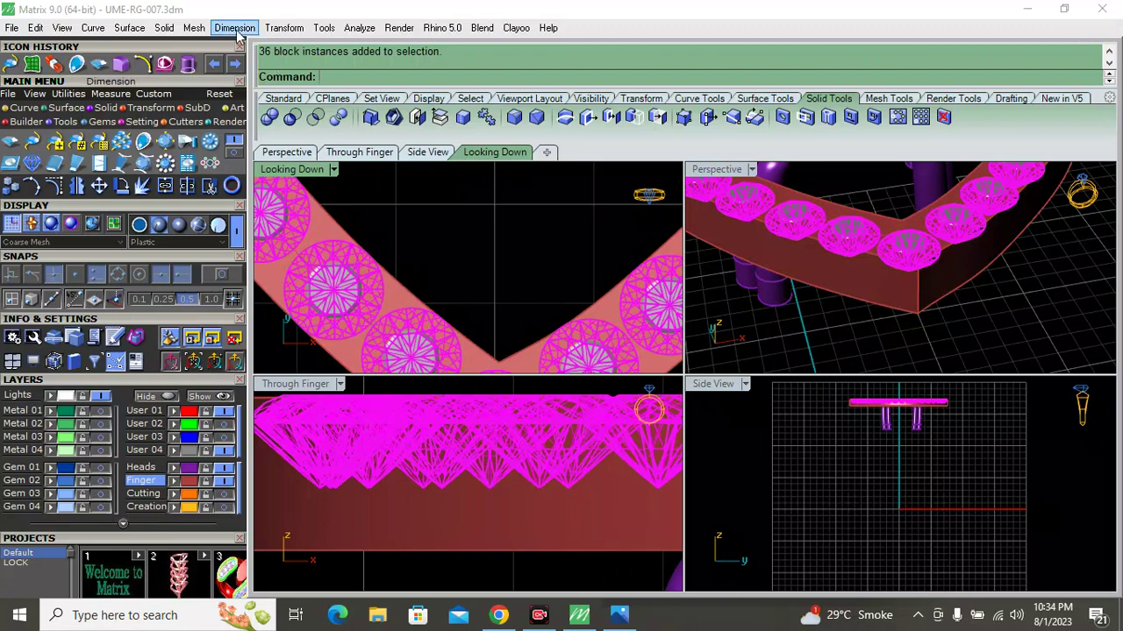
{"action": "left_click", "coordinate": [234, 27]}
{"action": "left_click", "coordinate": [293, 76]}
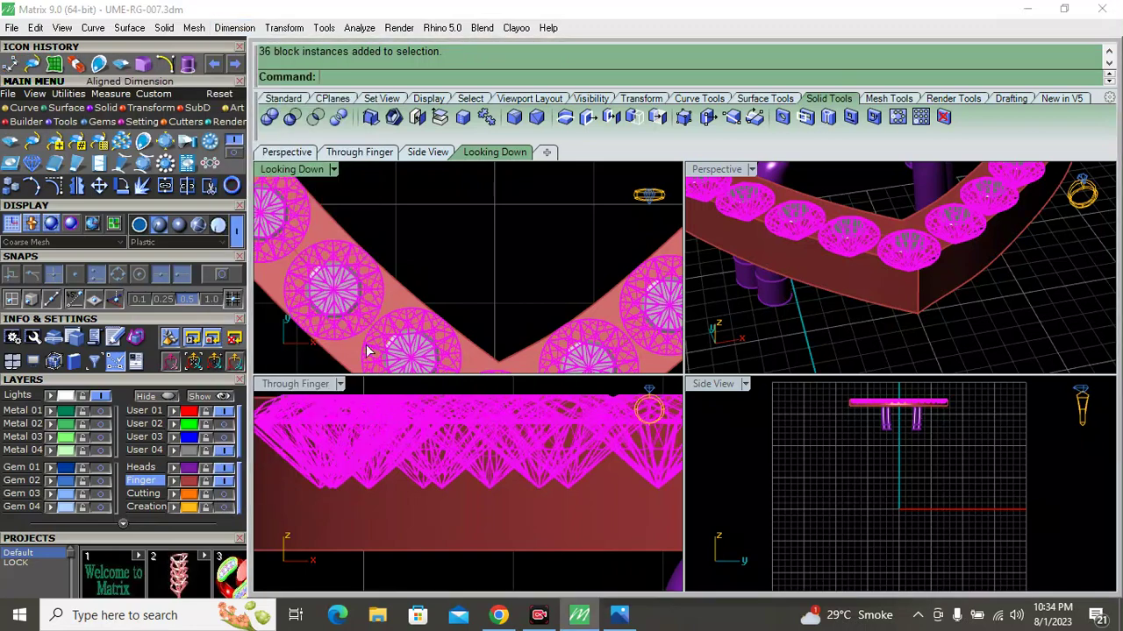
{"action": "left_click", "coordinate": [335, 488]}
{"action": "left_click", "coordinate": [334, 546]}
{"action": "scroll", "coordinate": [334, 545], "scroll_direction": "down", "scroll_amount": 2}
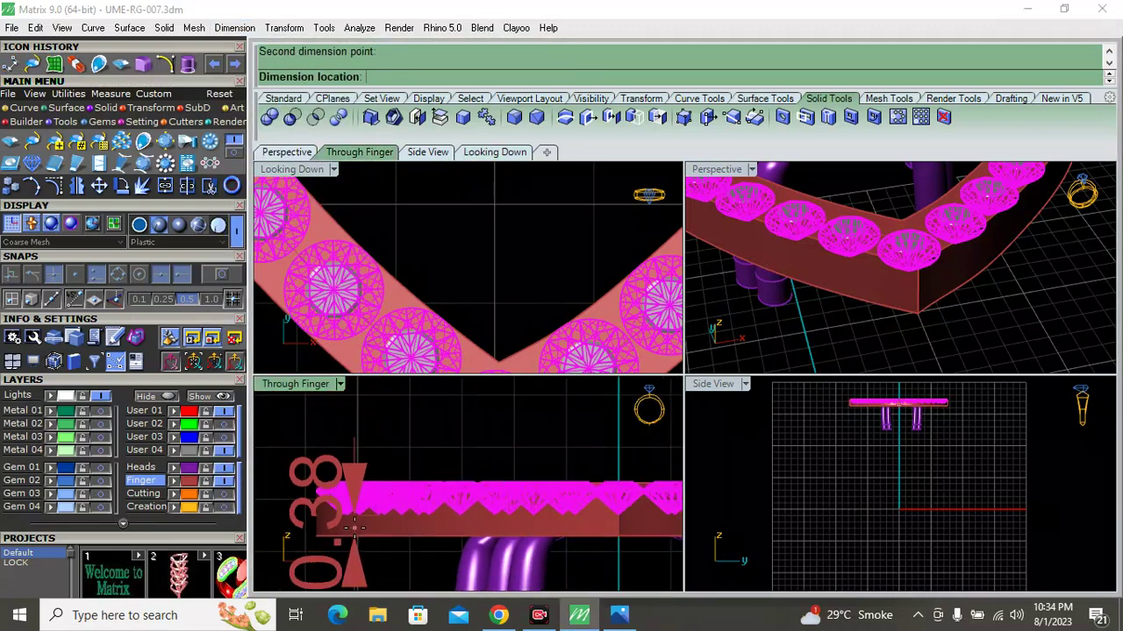
{"action": "key", "text": "Escape"}
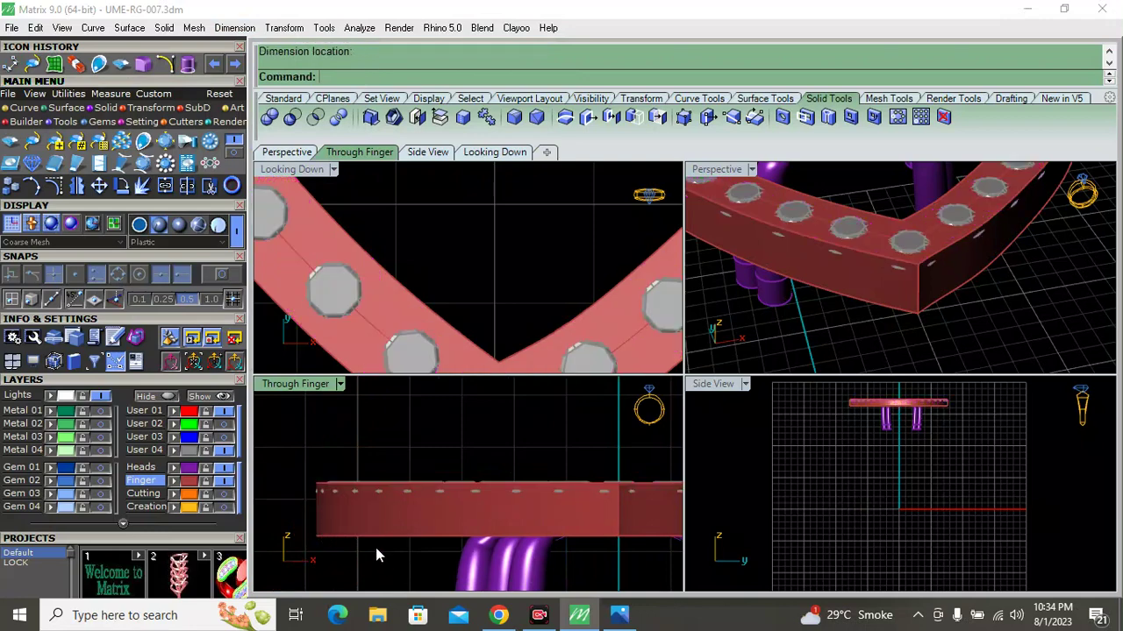
{"action": "left_click", "coordinate": [853, 237]}
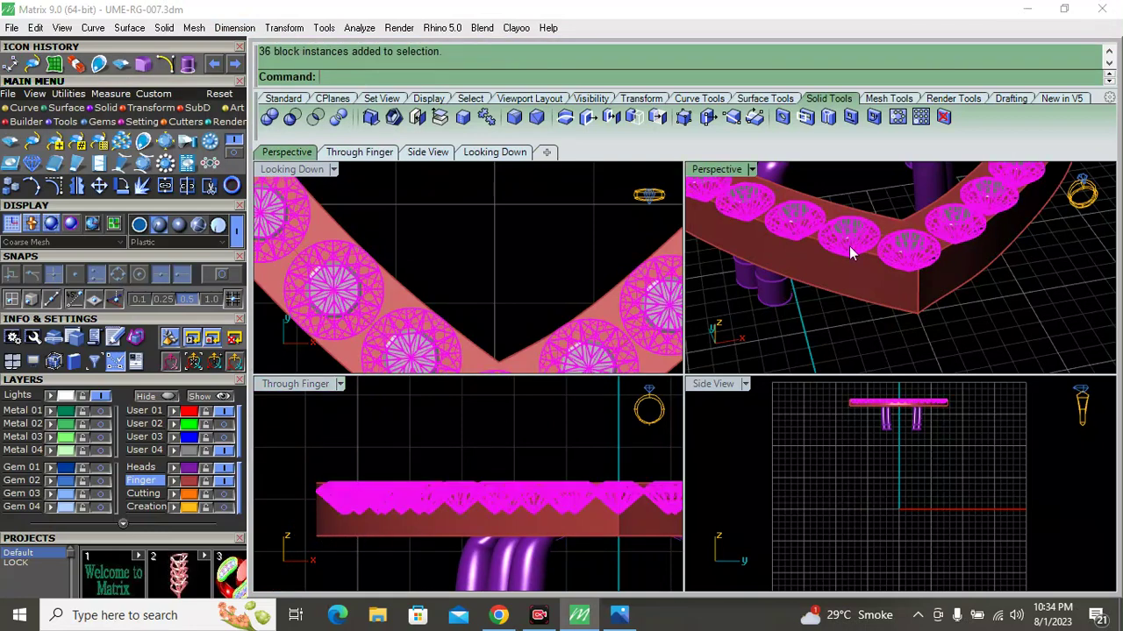
Start Channel Builder on the gems and choose square.cpt as the edge profile
{"action": "left_click", "coordinate": [180, 122]}
{"action": "left_click", "coordinate": [50, 146]}
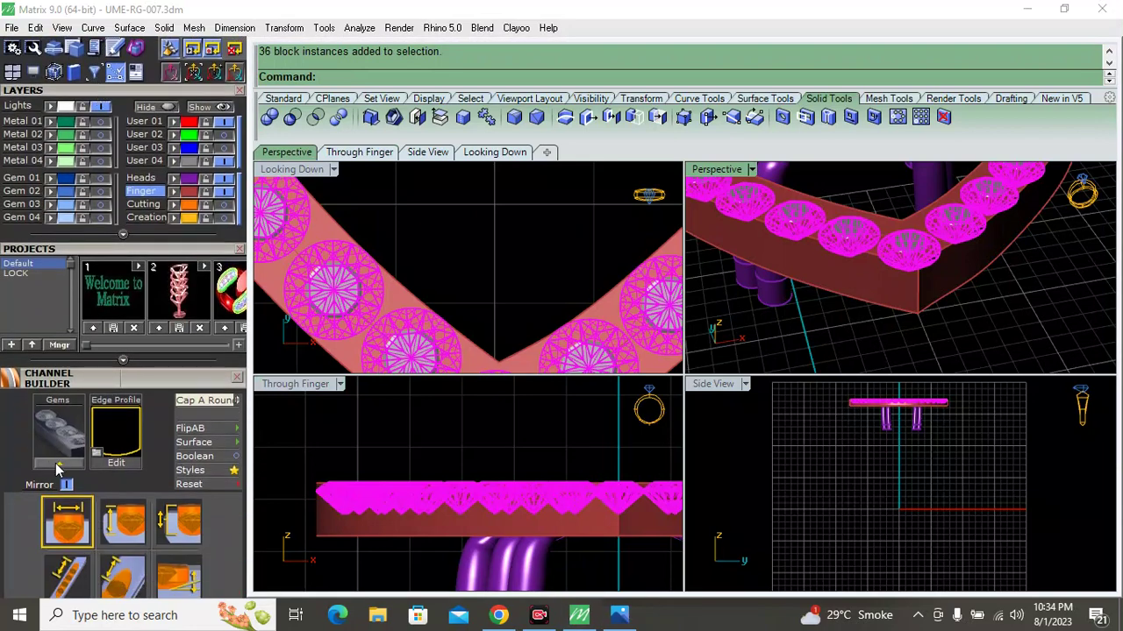
{"action": "left_click", "coordinate": [57, 438]}
{"action": "left_click", "coordinate": [125, 445]}
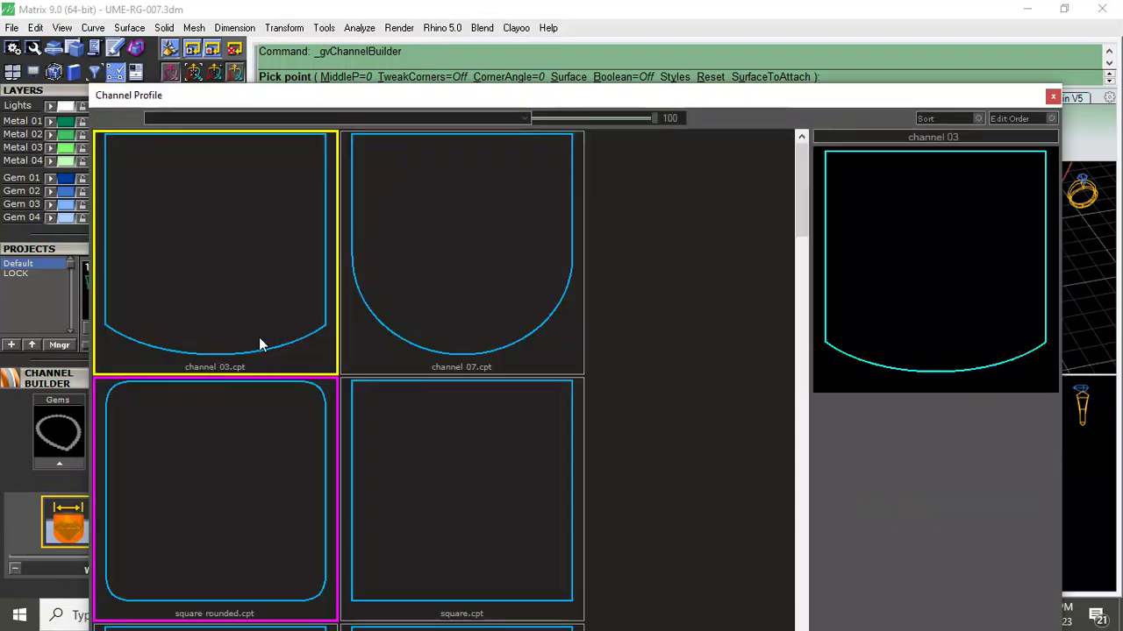
{"action": "left_click", "coordinate": [434, 424]}
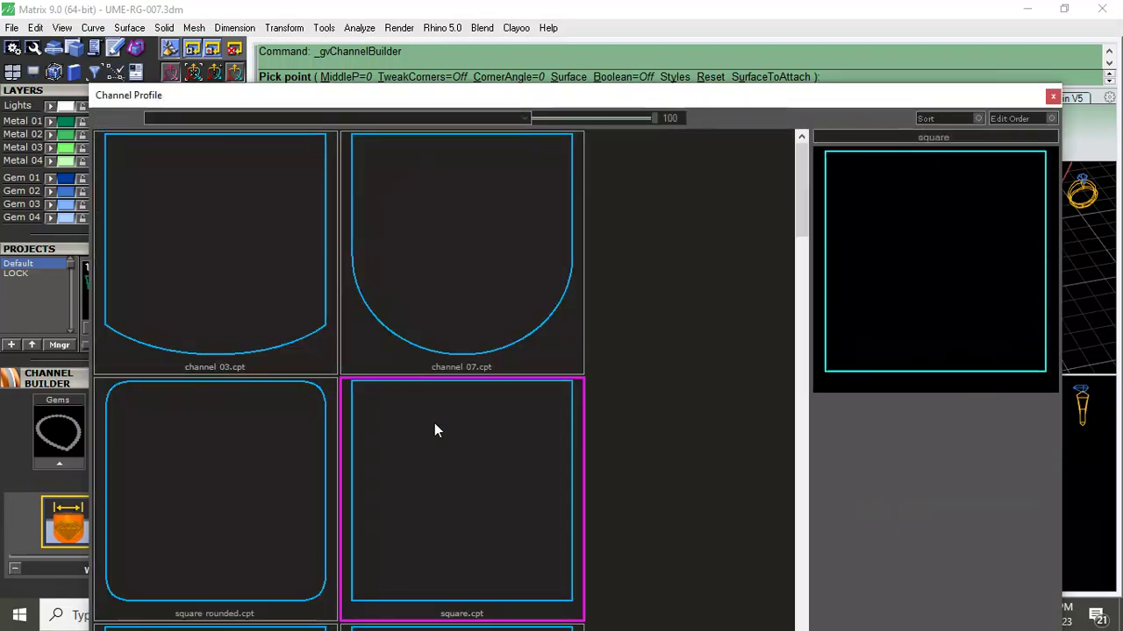
{"action": "double_click", "coordinate": [434, 424]}
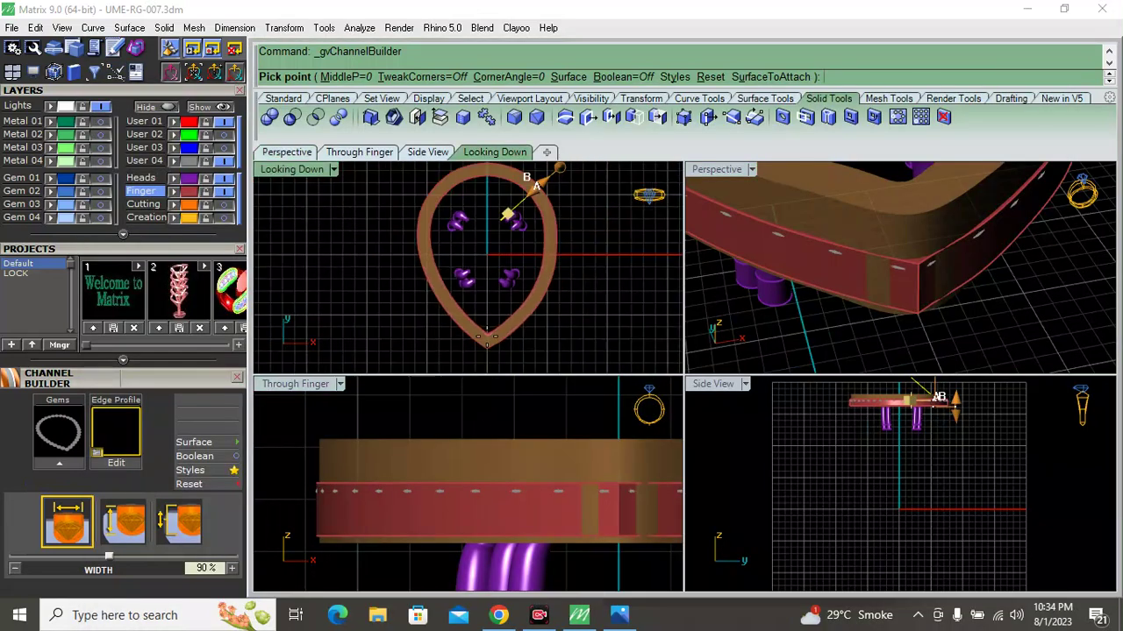
Accept the square-edged channel setting along the 36 gems
{"action": "scroll", "coordinate": [465, 210], "scroll_direction": "up", "scroll_amount": 2}
{"action": "scroll", "coordinate": [439, 215], "scroll_direction": "up", "scroll_amount": 2}
{"action": "scroll", "coordinate": [386, 219], "scroll_direction": "up", "scroll_amount": 2}
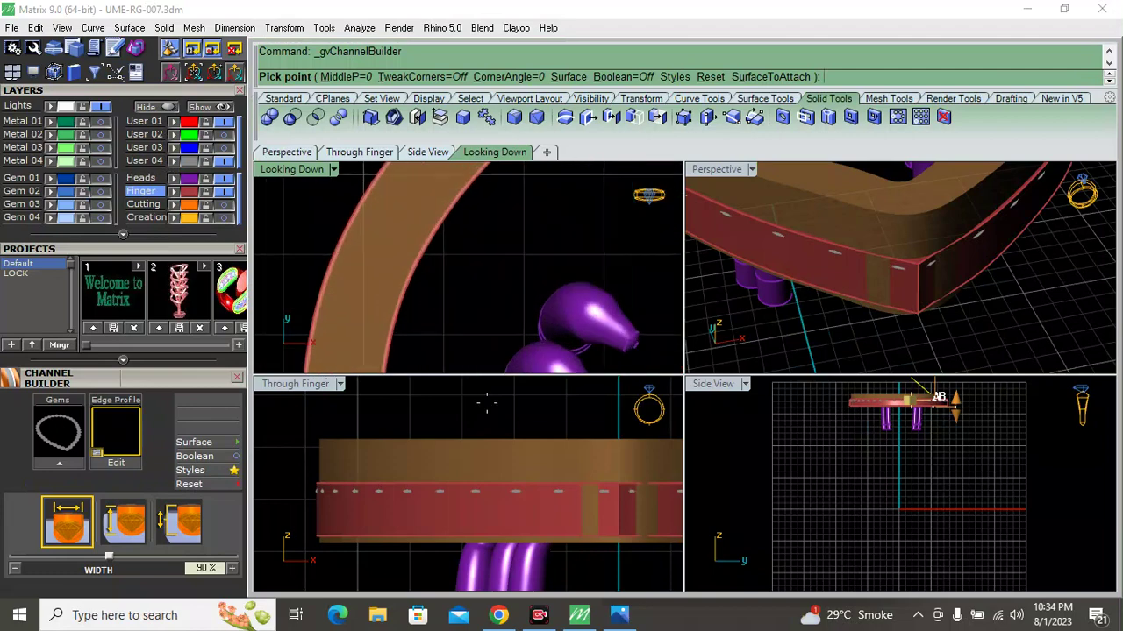
{"action": "scroll", "coordinate": [487, 403], "scroll_direction": "up", "scroll_amount": 2}
{"action": "scroll", "coordinate": [487, 403], "scroll_direction": "up", "scroll_amount": 2}
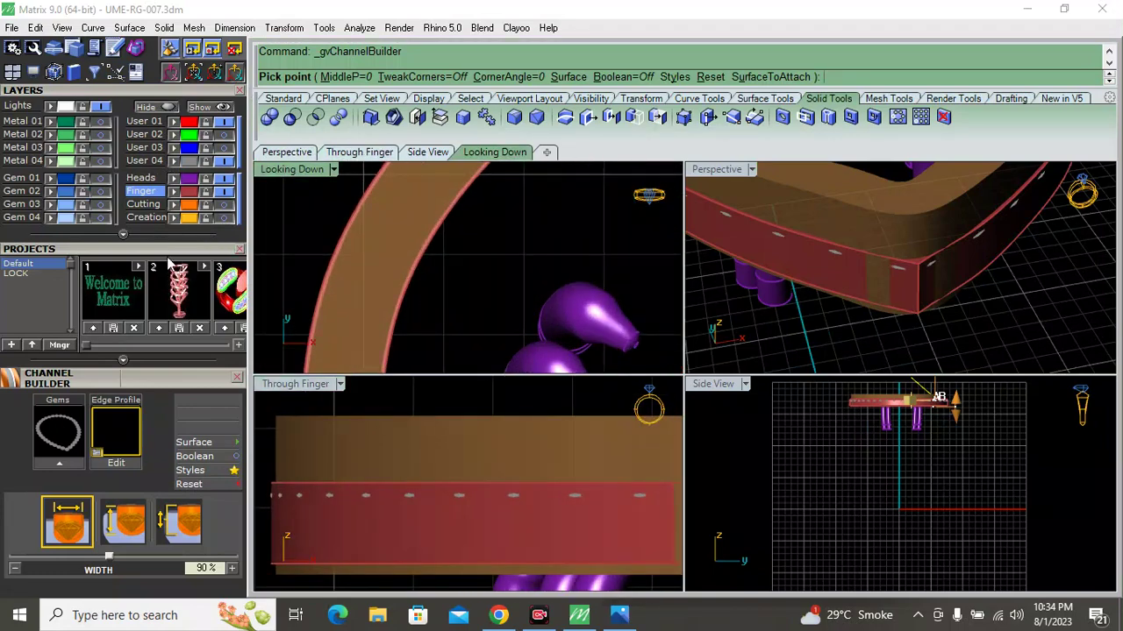
{"action": "scroll", "coordinate": [171, 254], "scroll_direction": "up", "scroll_amount": 3}
{"action": "scroll", "coordinate": [171, 254], "scroll_direction": "up", "scroll_amount": 2}
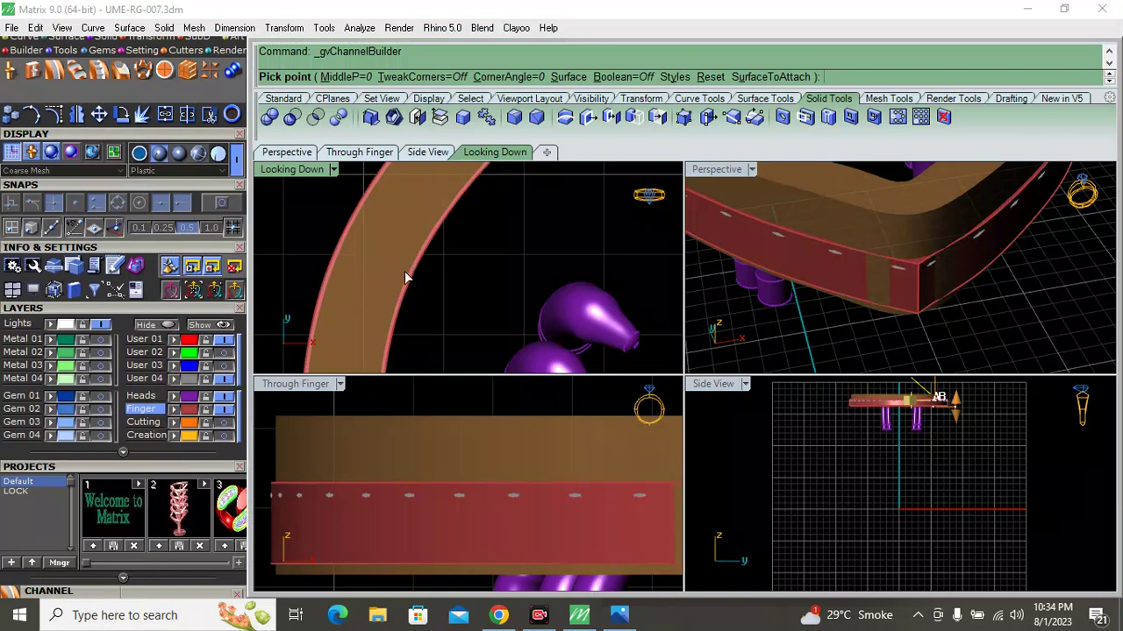
{"action": "left_click", "coordinate": [361, 291]}
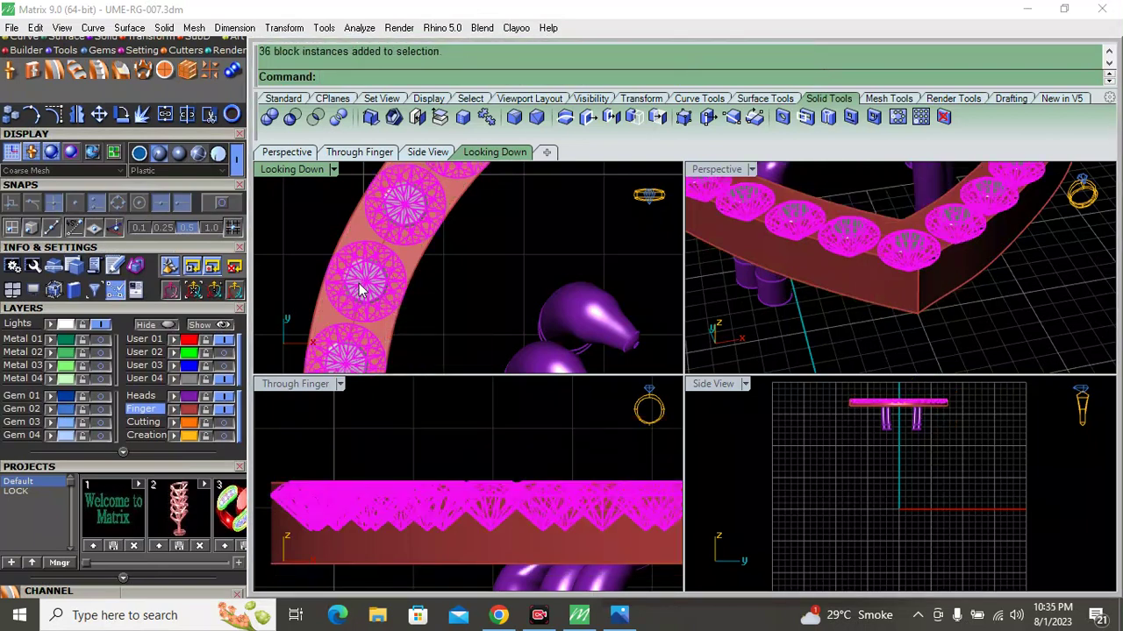
Delete the 36 gems and the gem-set band
{"action": "scroll", "coordinate": [332, 281], "scroll_direction": "up", "scroll_amount": 2}
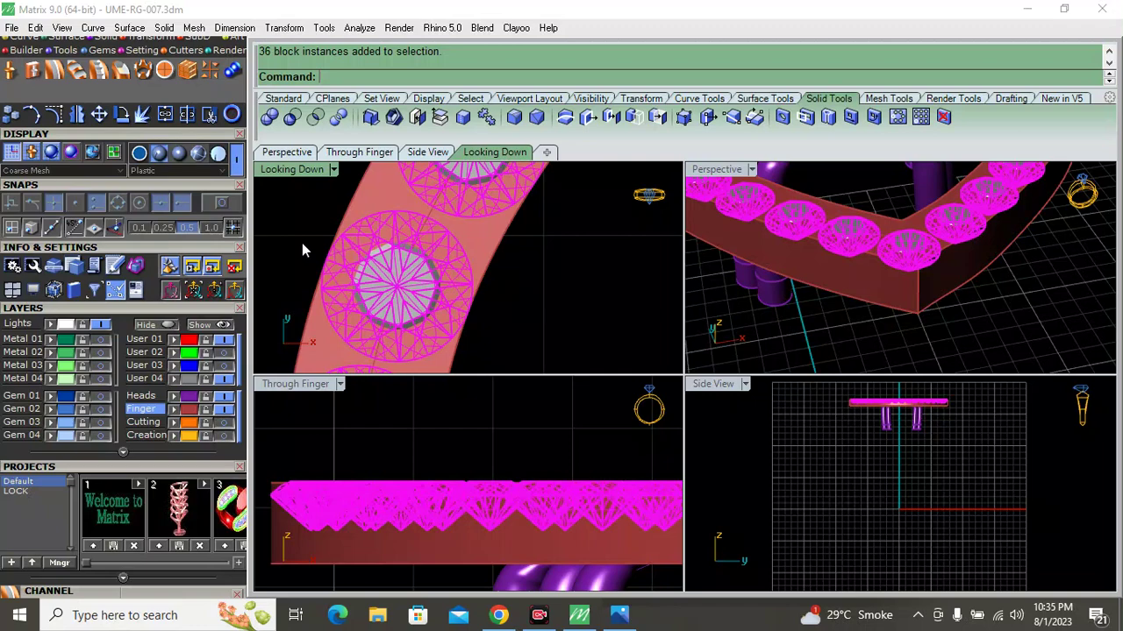
{"action": "key", "text": "ctrl+h"}
{"action": "left_click", "coordinate": [478, 240]}
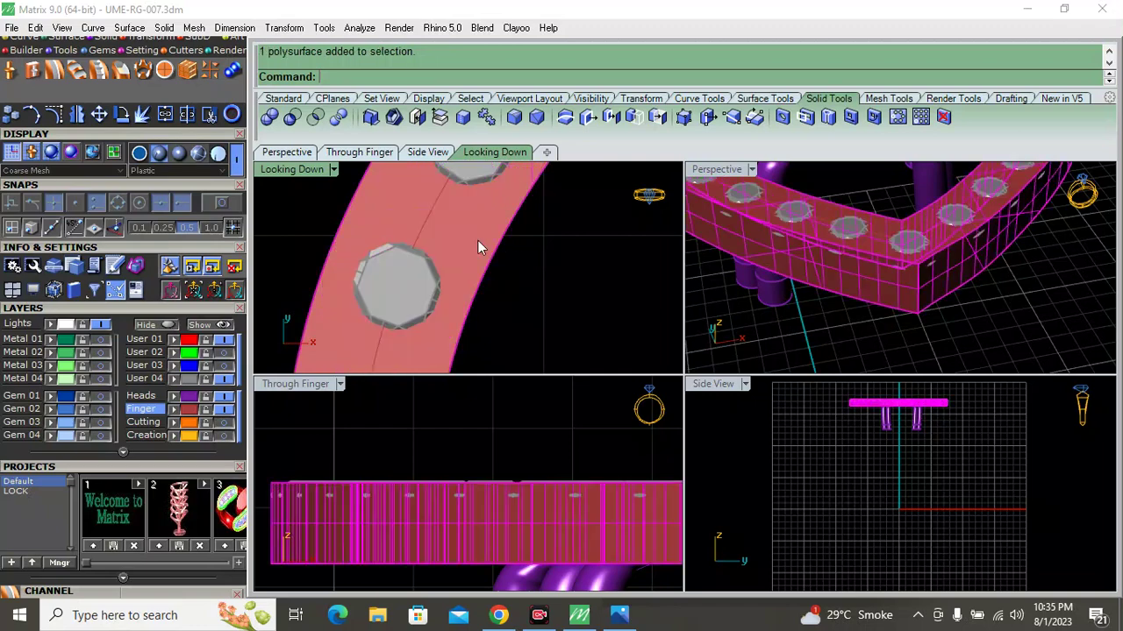
{"action": "key", "text": "Delete"}
{"action": "left_click", "coordinate": [431, 261]}
{"action": "key", "text": "Delete"}
Select the pear outline curve and start an Offset on it
{"action": "left_click", "coordinate": [478, 274]}
{"action": "type", "text": "0"}
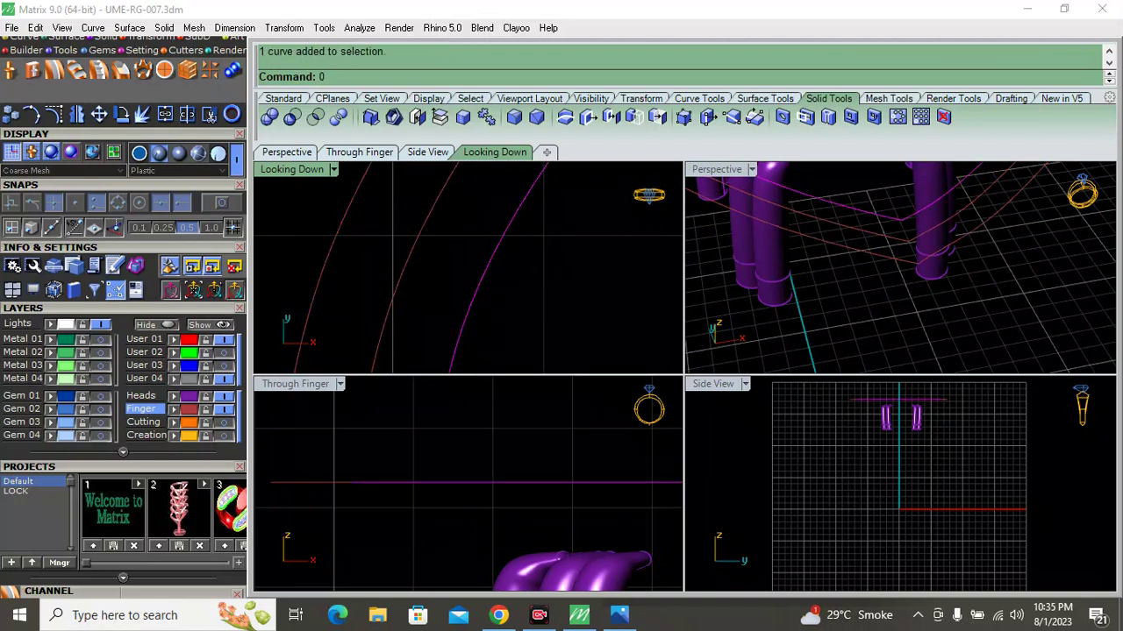
{"action": "type", "text": "Of"}
{"action": "type", "text": "fsetSrf"}
{"action": "key", "text": "Return"}
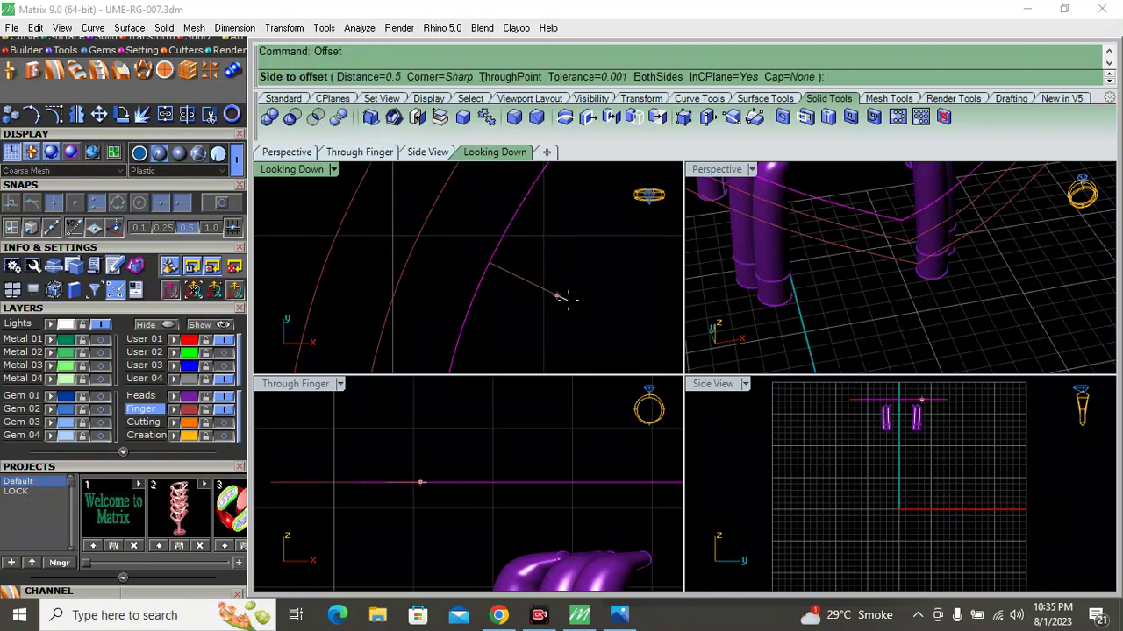
Offset the pear outline 0.6 outward, deleting a misplaced first result and redoing it
{"action": "key", "text": "Return"}
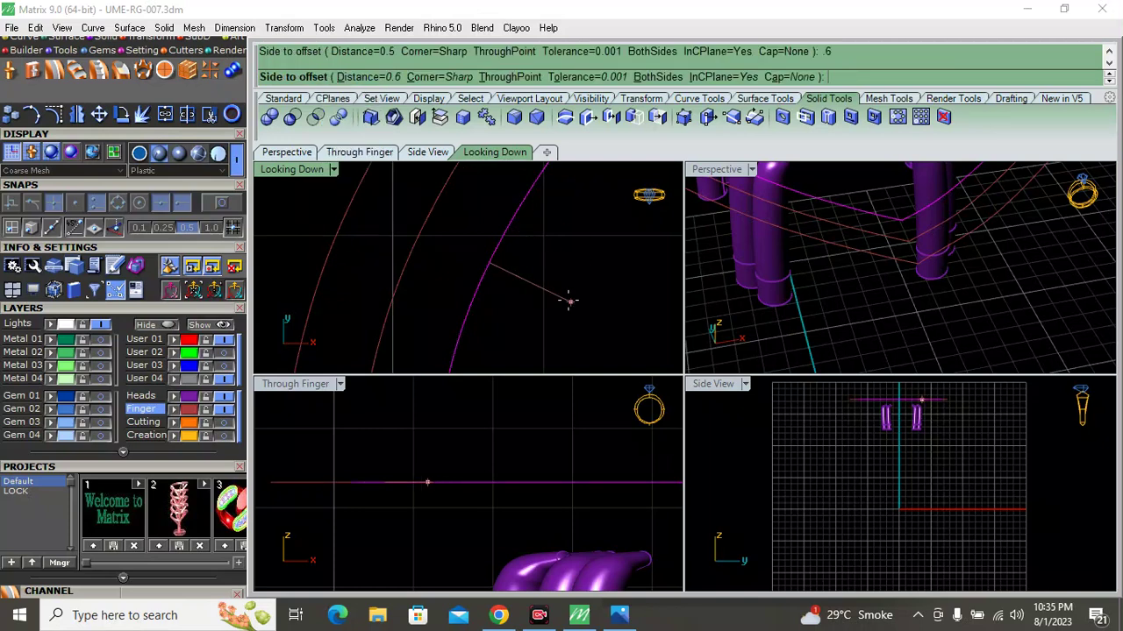
{"action": "left_click", "coordinate": [568, 301]}
{"action": "key", "text": "Delete"}
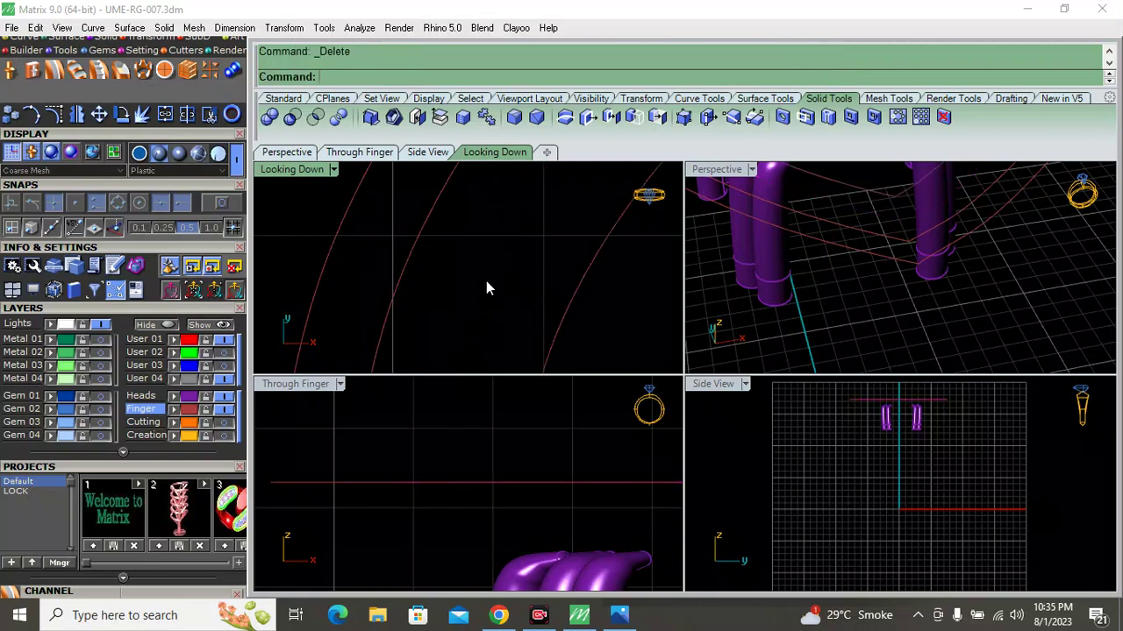
{"action": "scroll", "coordinate": [486, 281], "scroll_direction": "down", "scroll_amount": 2}
{"action": "left_click", "coordinate": [427, 264]}
{"action": "key", "text": "Return"}
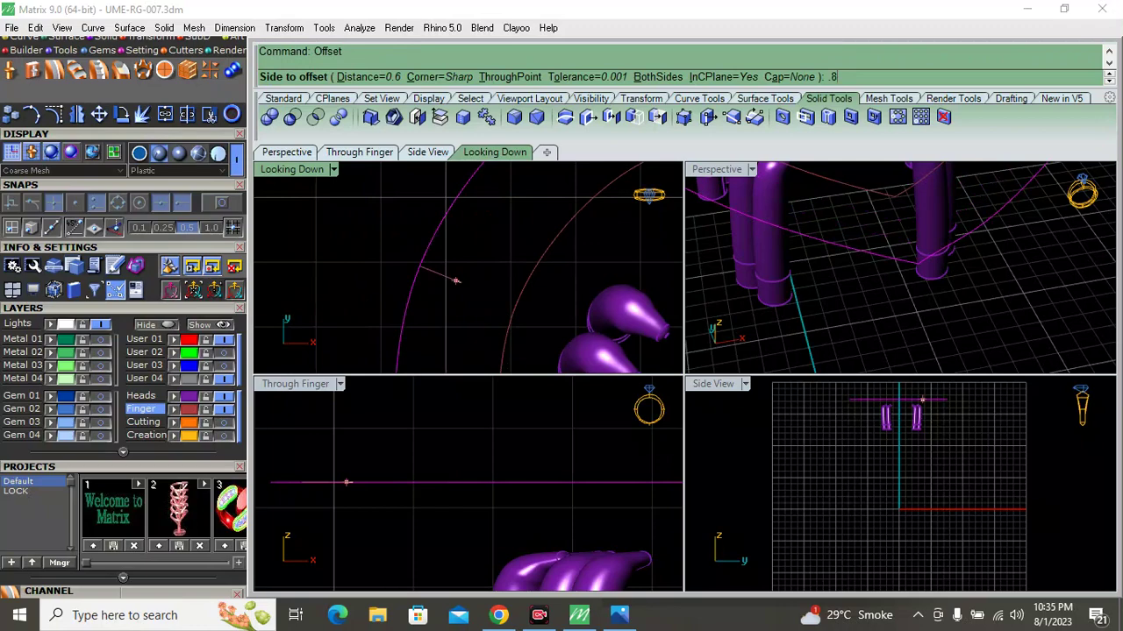
{"action": "left_click", "coordinate": [471, 289]}
{"action": "scroll", "coordinate": [416, 279], "scroll_direction": "down", "scroll_amount": 3}
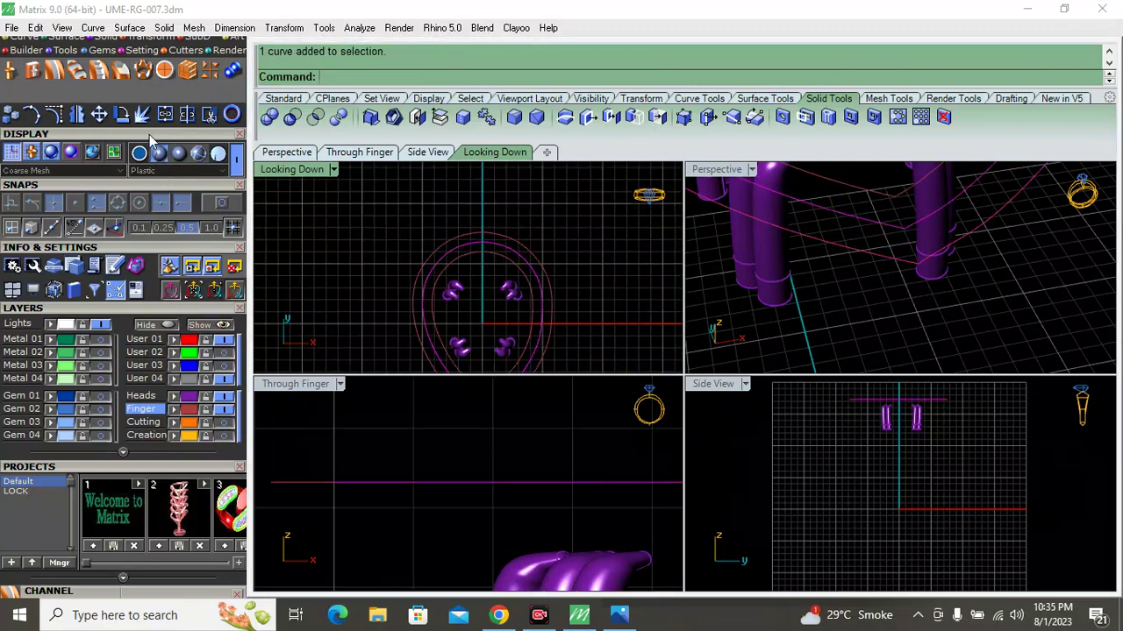
{"action": "scroll", "coordinate": [136, 349], "scroll_direction": "up", "scroll_amount": 2}
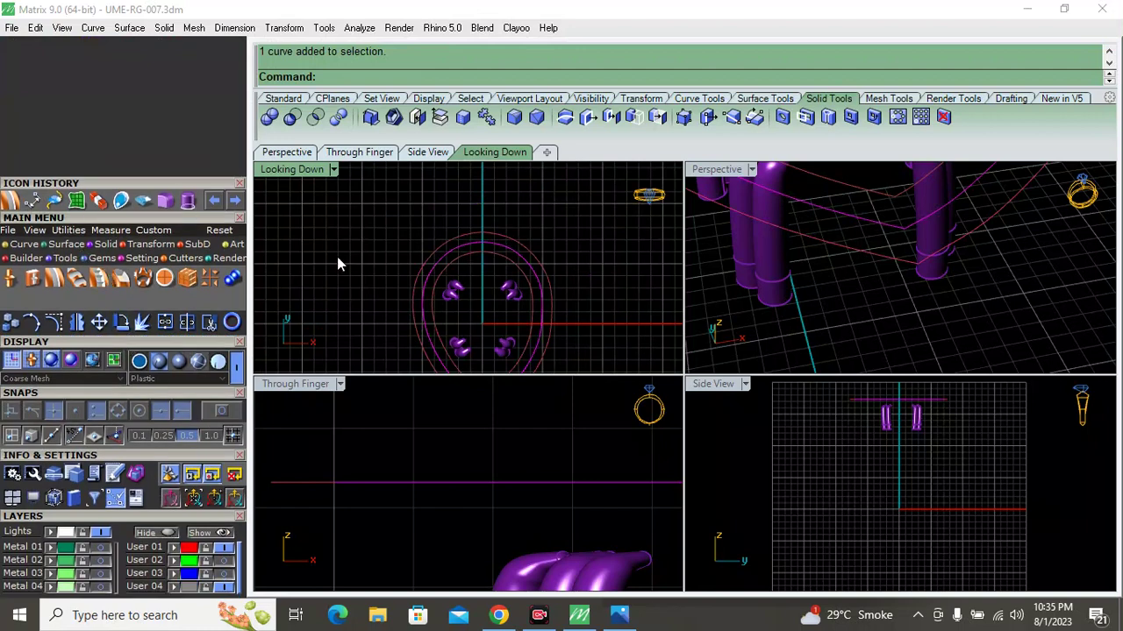
{"action": "left_click", "coordinate": [79, 203]}
Fill the pear curves with a flat patch surface
{"action": "key", "text": "Return"}
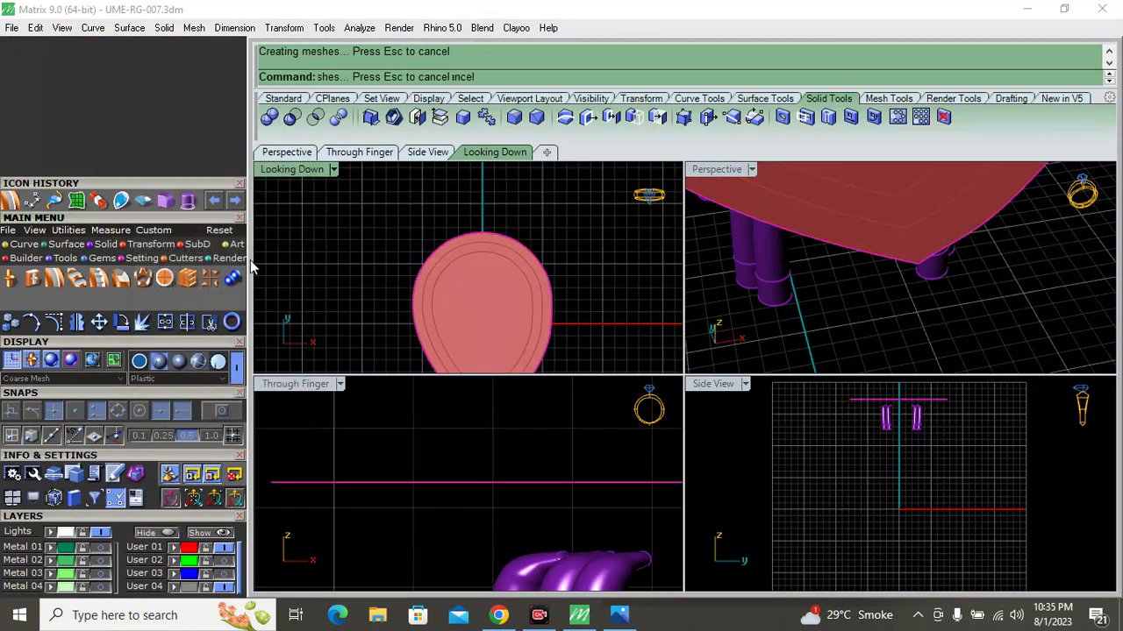
{"action": "left_click", "coordinate": [458, 278]}
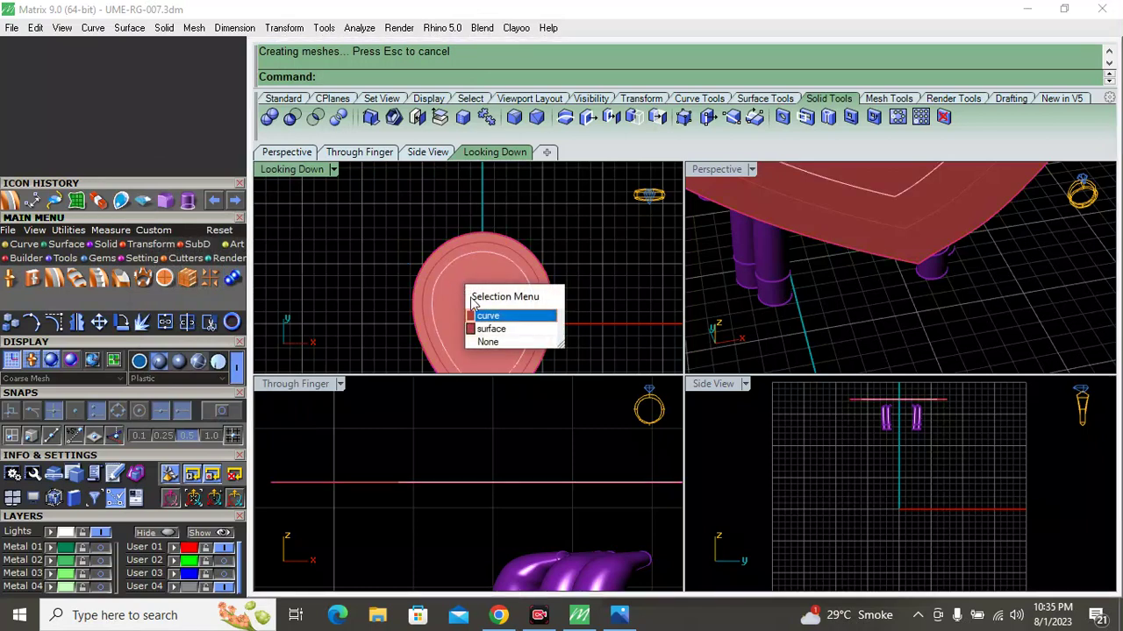
{"action": "scroll", "coordinate": [450, 258], "scroll_direction": "down", "scroll_amount": 3}
{"action": "scroll", "coordinate": [468, 314], "scroll_direction": "up", "scroll_amount": 3}
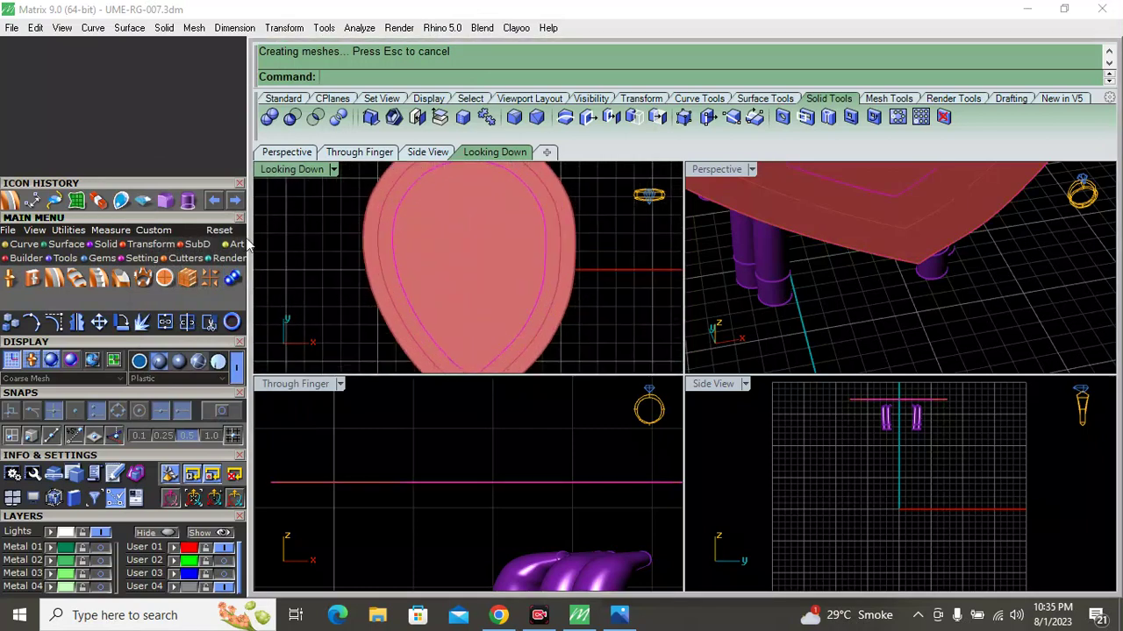
Trim away the patch's centre, leaving a pear-shaped strip surface
{"action": "left_click", "coordinate": [210, 321]}
{"action": "left_click", "coordinate": [421, 219]}
{"action": "key", "text": "Return"}
{"action": "left_click", "coordinate": [397, 235]}
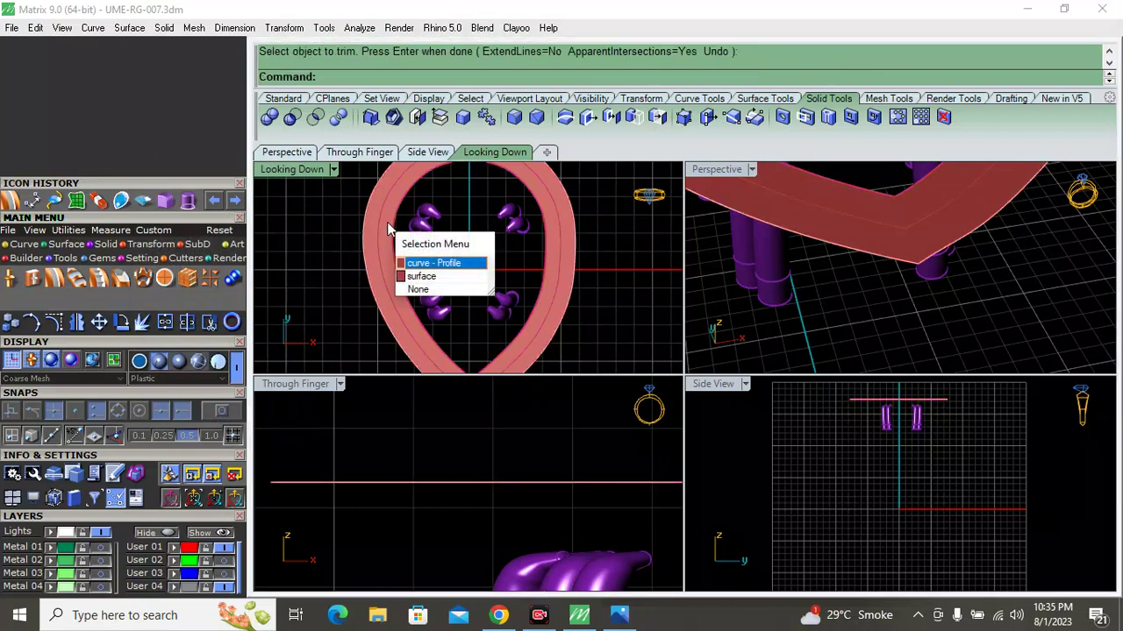
Offset the pear strip surface 1 unit downward as a solid with OffsetSrf, using FlipAll
{"action": "left_click", "coordinate": [426, 277]}
{"action": "type", "text": "ffsetSrf"}
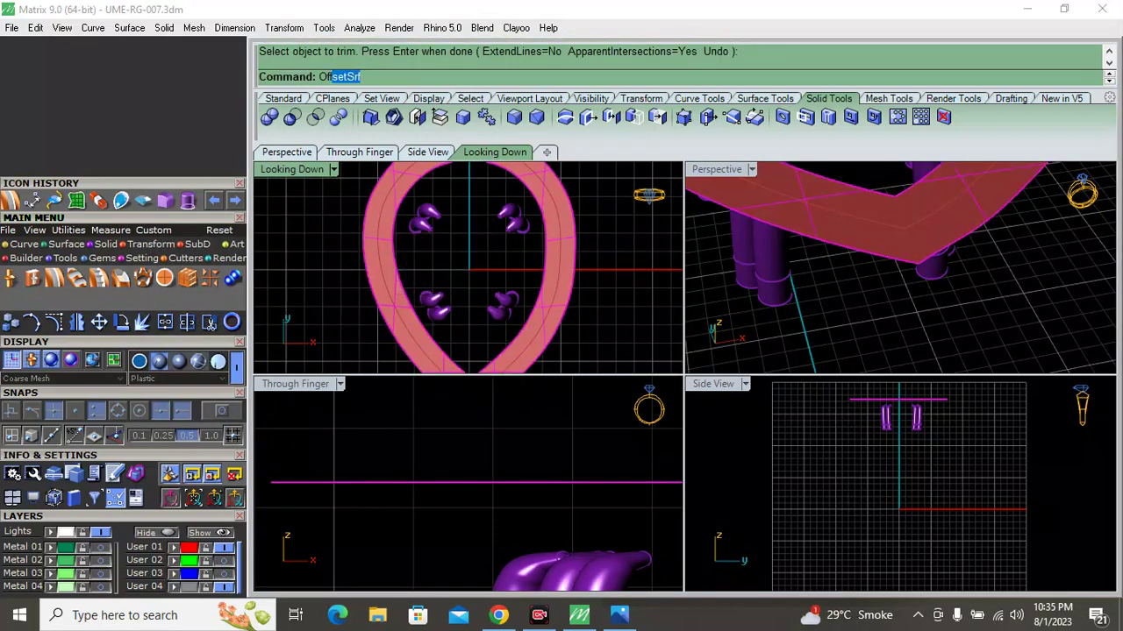
{"action": "left_click", "coordinate": [364, 120]}
{"action": "key", "text": "Return"}
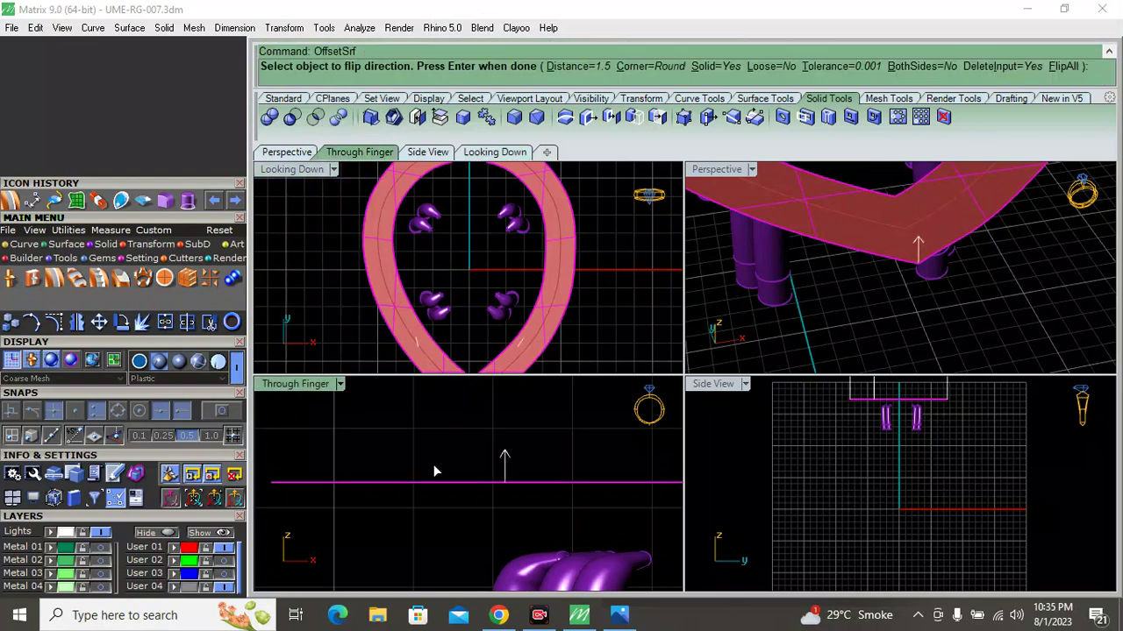
{"action": "left_click", "coordinate": [1061, 65]}
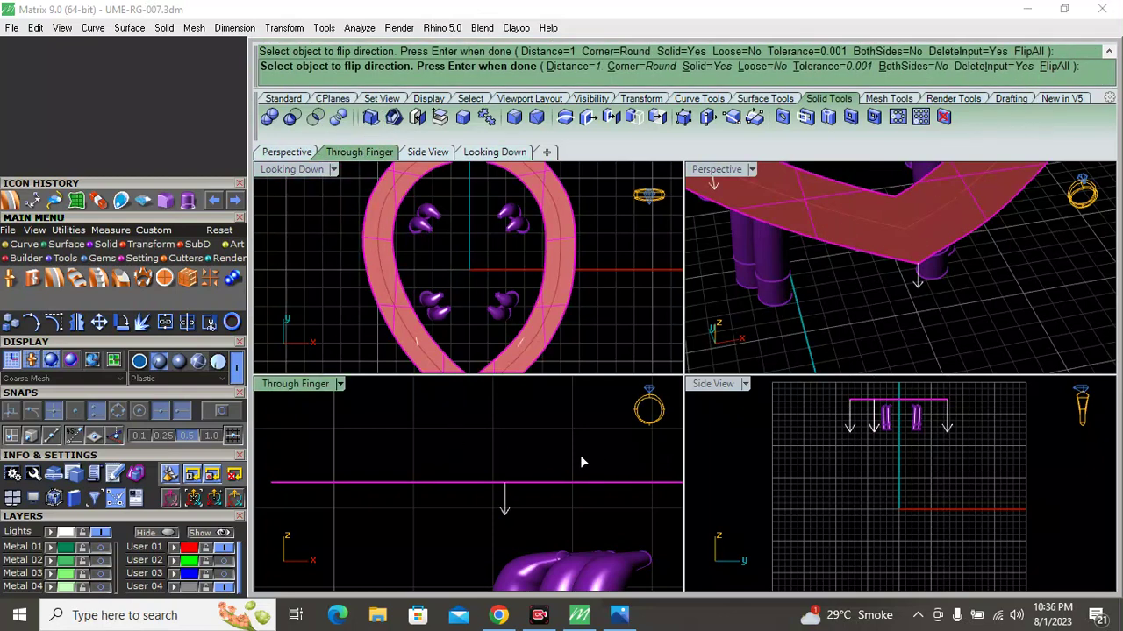
{"action": "key", "text": "Return"}
{"action": "scroll", "coordinate": [385, 278], "scroll_direction": "up", "scroll_amount": 3}
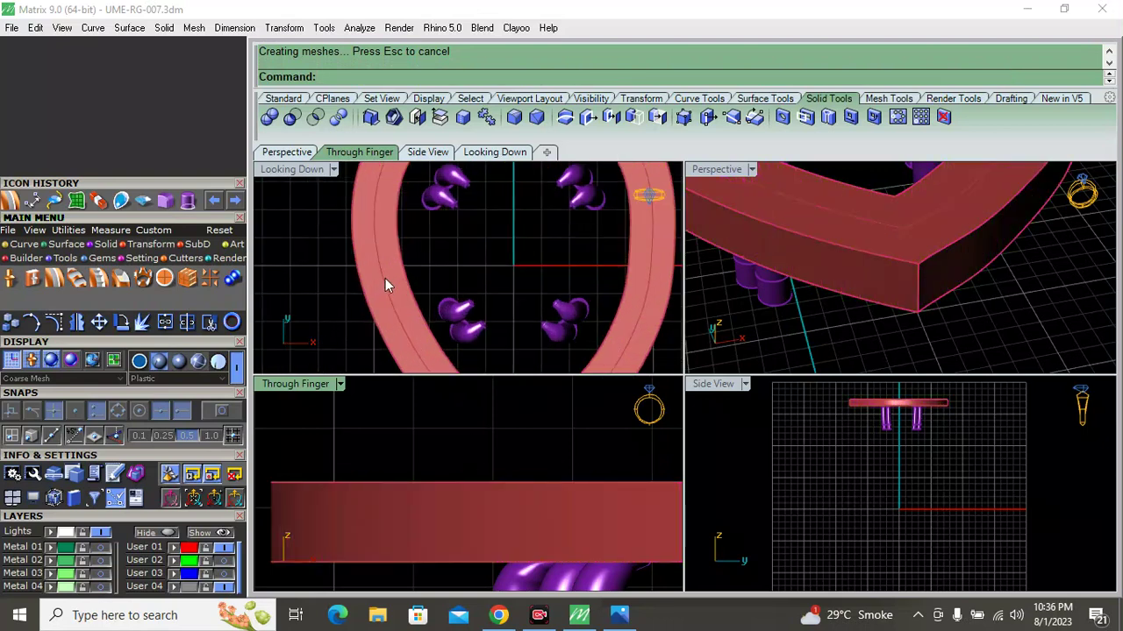
{"action": "scroll", "coordinate": [392, 292], "scroll_direction": "up", "scroll_amount": 2}
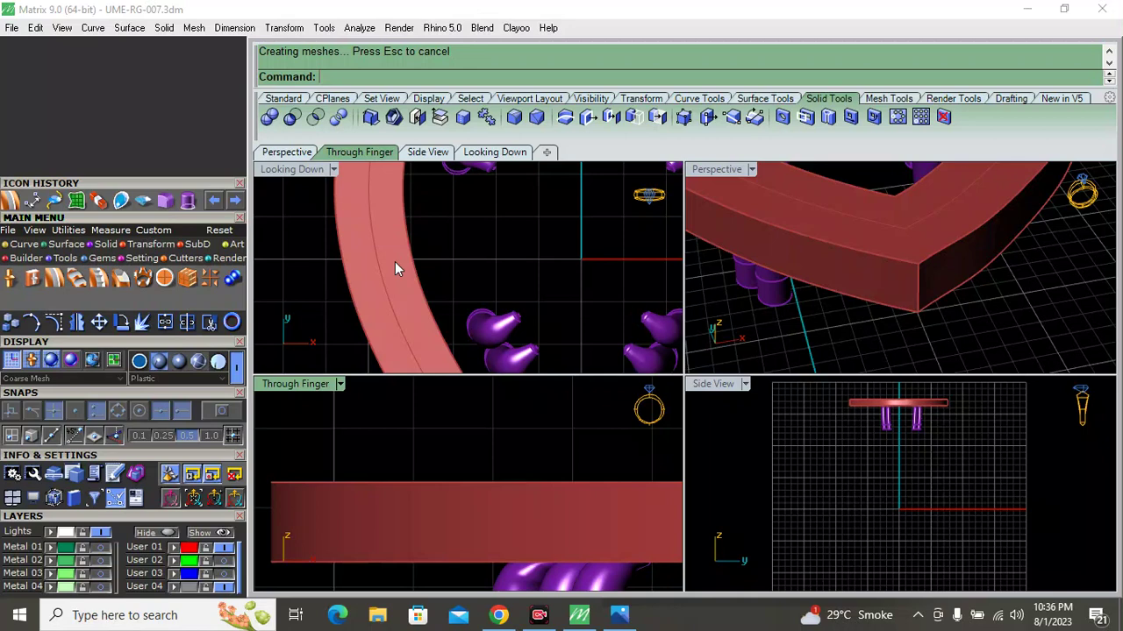
Pick the pear frame's centre curve, not the polysurface, as the gem path
{"action": "left_click", "coordinate": [382, 277]}
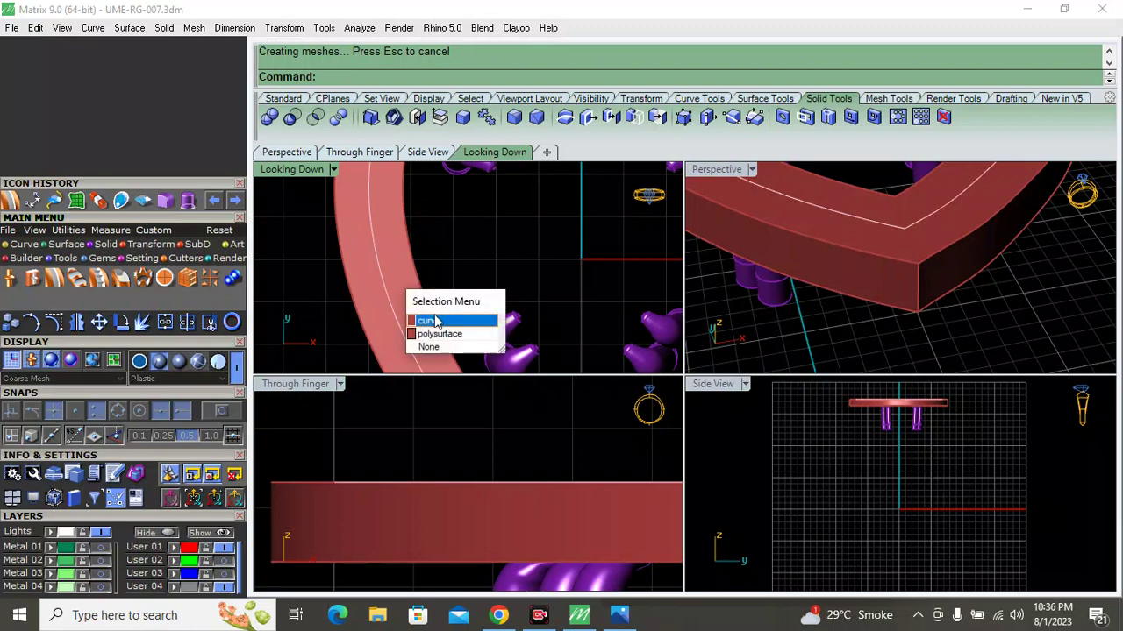
{"action": "left_click", "coordinate": [432, 323]}
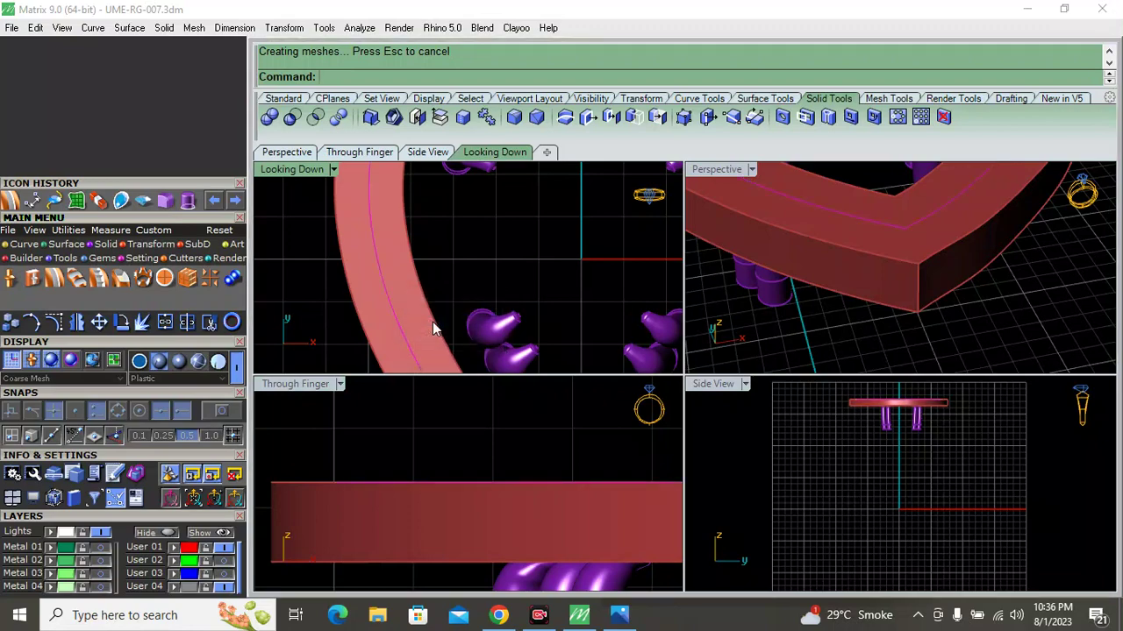
{"action": "scroll", "coordinate": [168, 465], "scroll_direction": "down", "scroll_amount": 3}
{"action": "scroll", "coordinate": [168, 151], "scroll_direction": "down", "scroll_amount": 3}
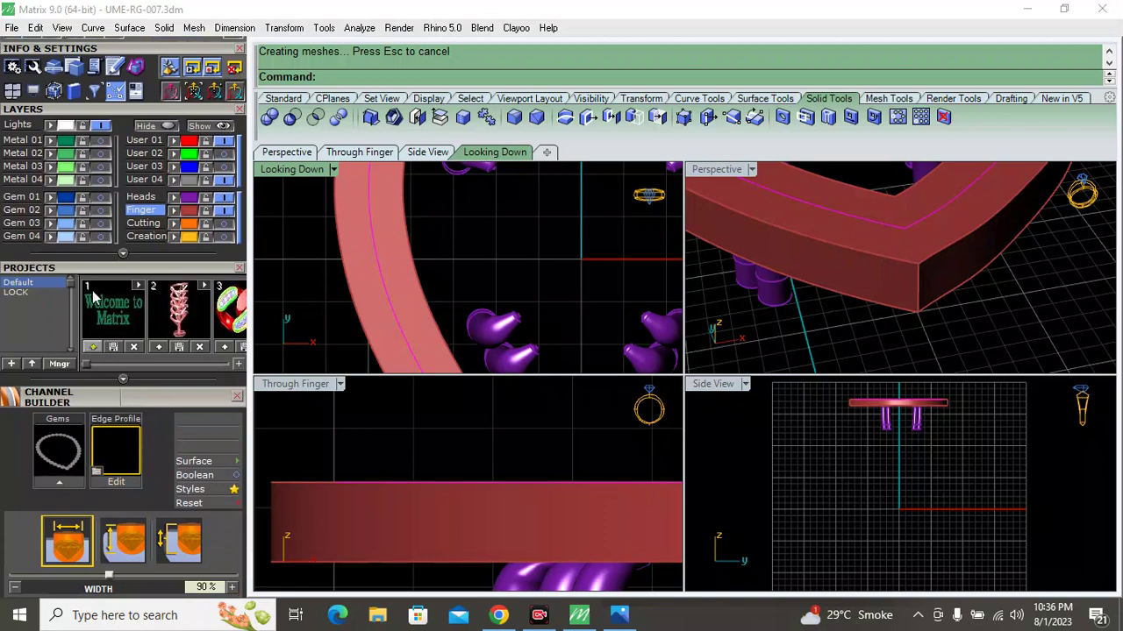
{"action": "scroll", "coordinate": [94, 272], "scroll_direction": "up", "scroll_amount": 2}
{"action": "scroll", "coordinate": [95, 272], "scroll_direction": "up", "scroll_amount": 2}
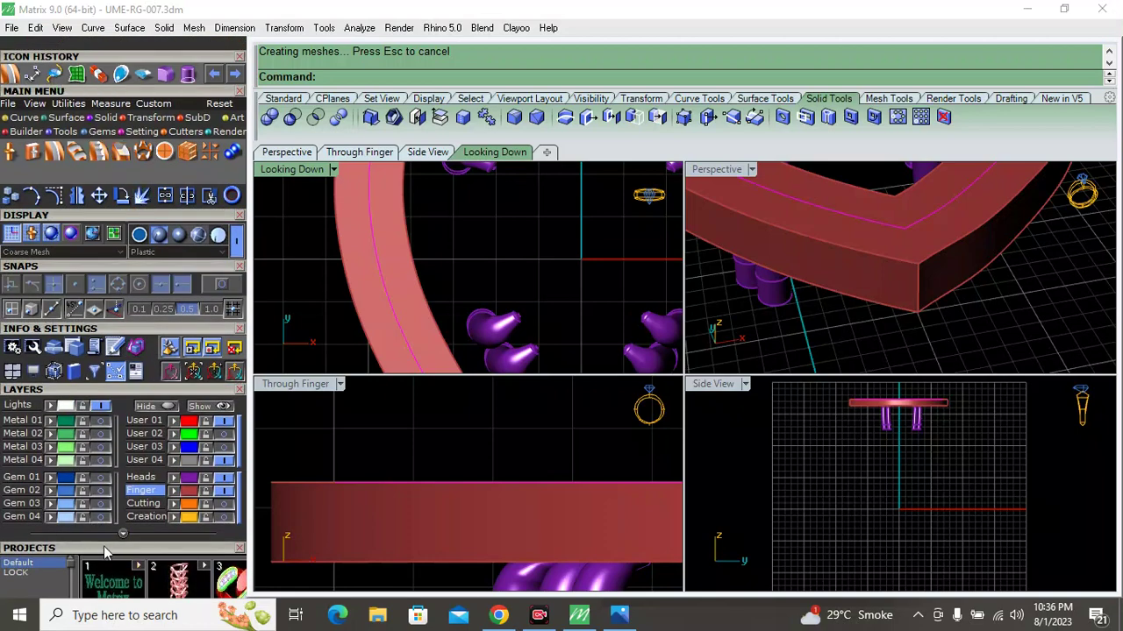
{"action": "left_click", "coordinate": [81, 266]}
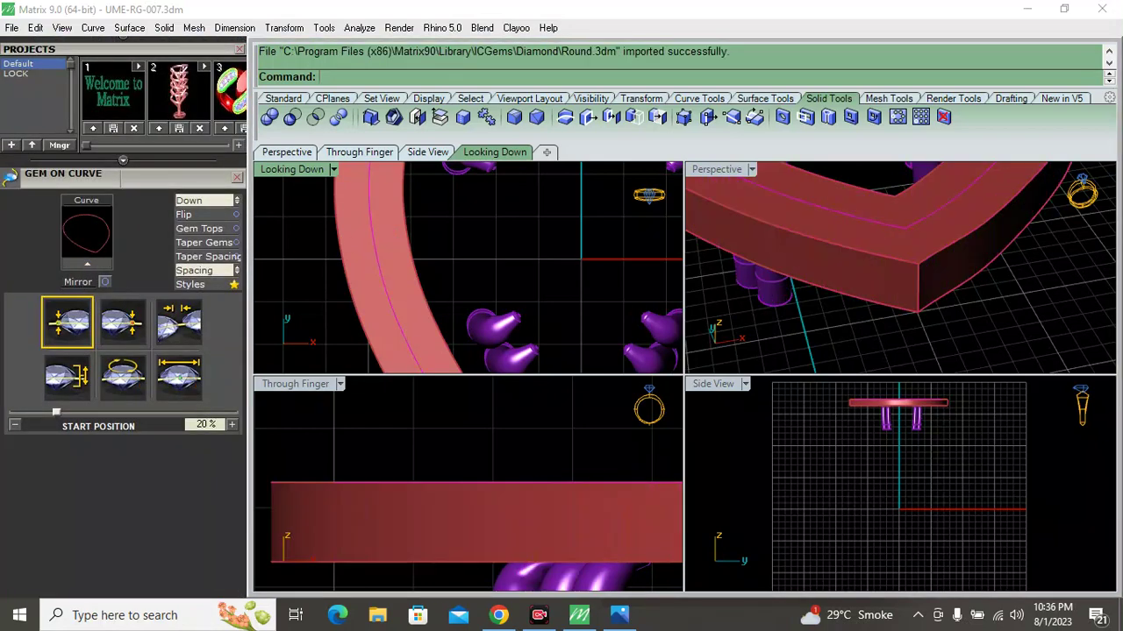
Place 29 round 1 mm gems with culets down all around the pear curve
{"action": "left_click", "coordinate": [180, 386]}
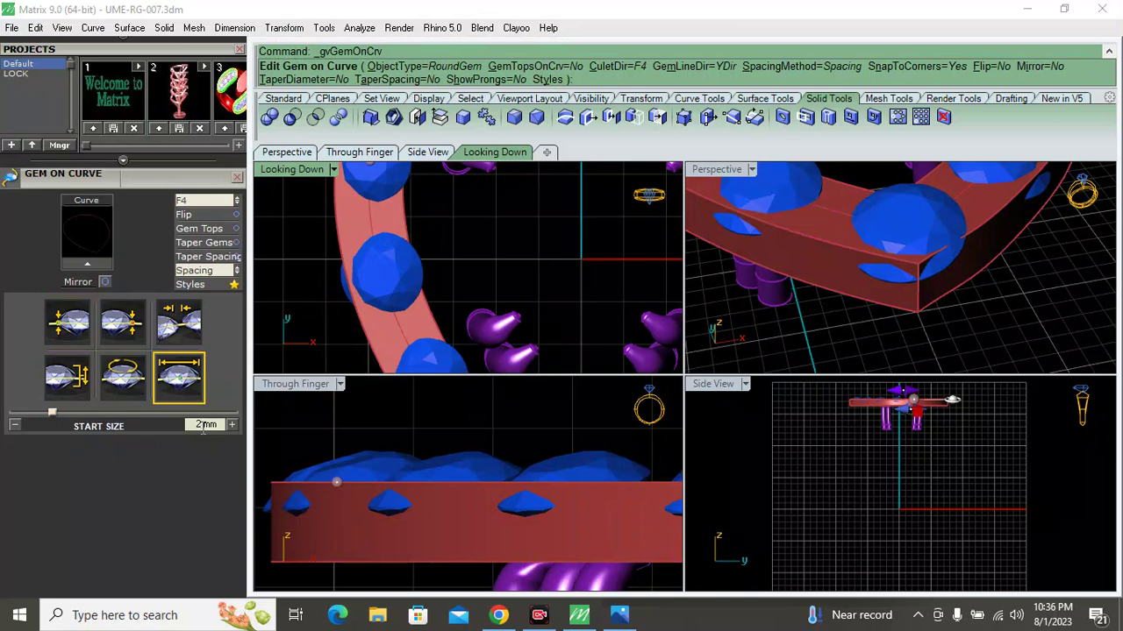
{"action": "key", "text": "Return"}
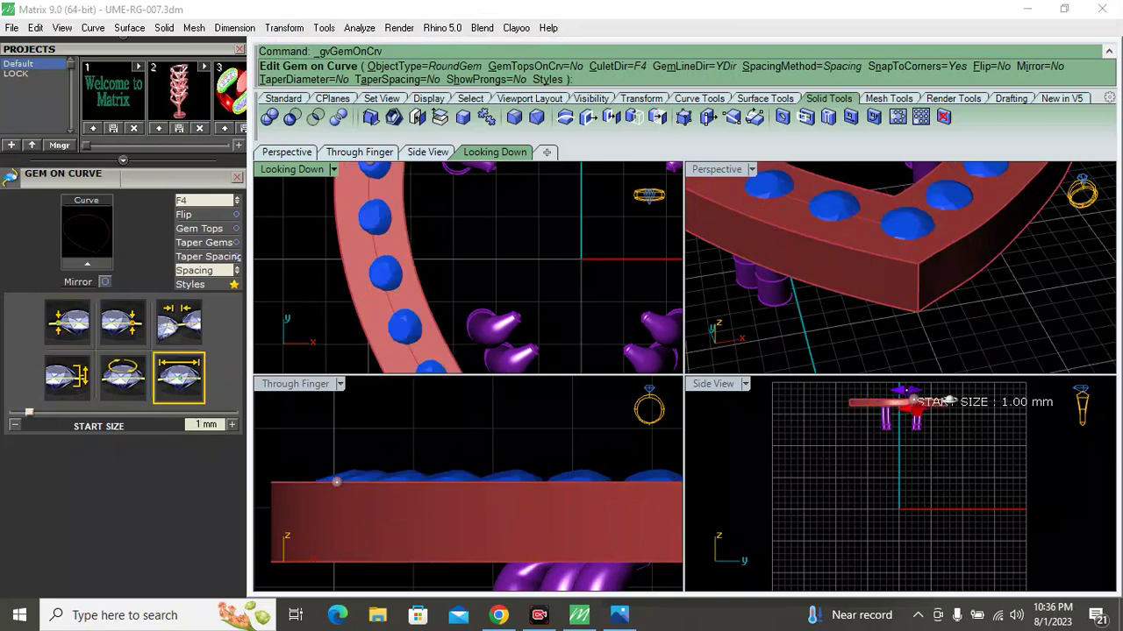
{"action": "left_click", "coordinate": [206, 200]}
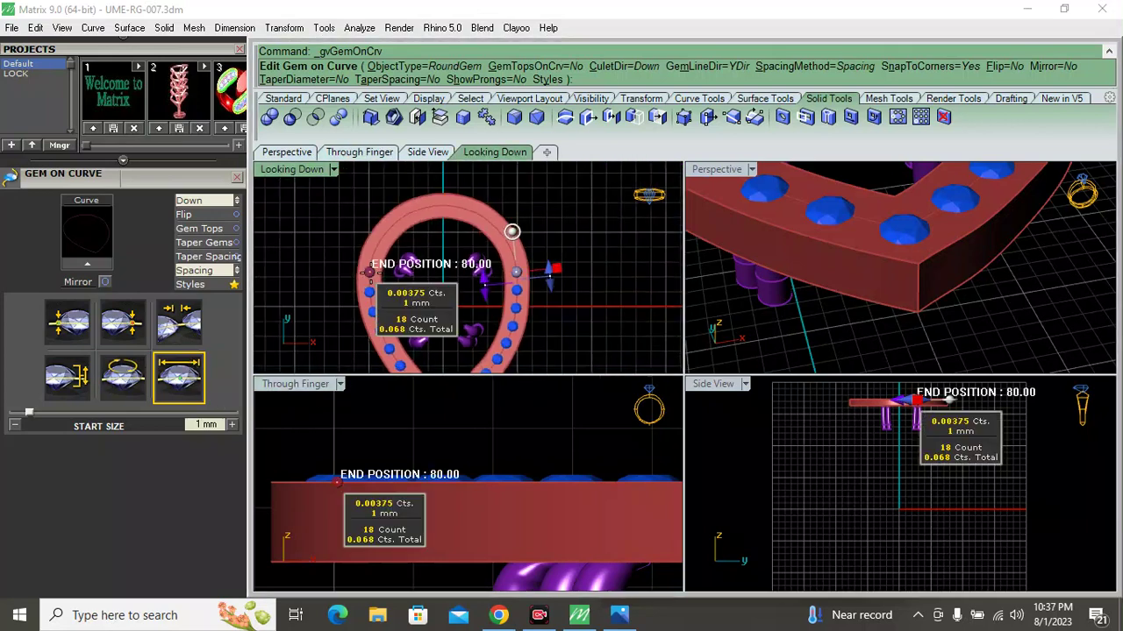
{"action": "left_click_drag", "start_coordinate": [392, 226], "coordinate": [516, 269]}
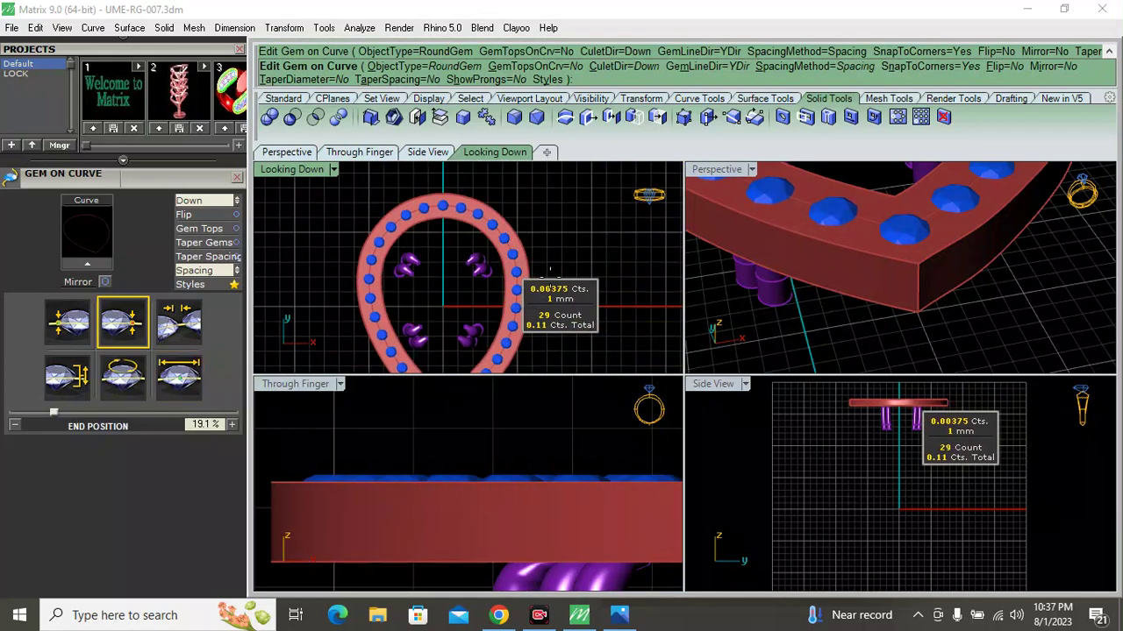
{"action": "right_click", "coordinate": [514, 275]}
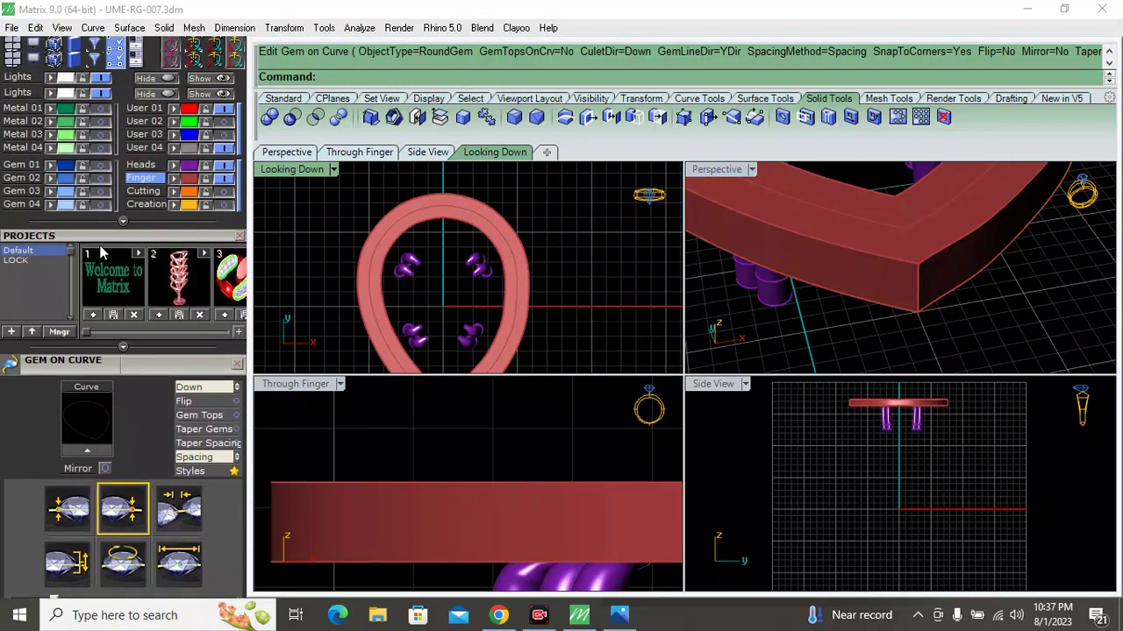
Select the 29 halo gems and hide all the other gems
{"action": "scroll", "coordinate": [399, 257], "scroll_direction": "up", "scroll_amount": 3}
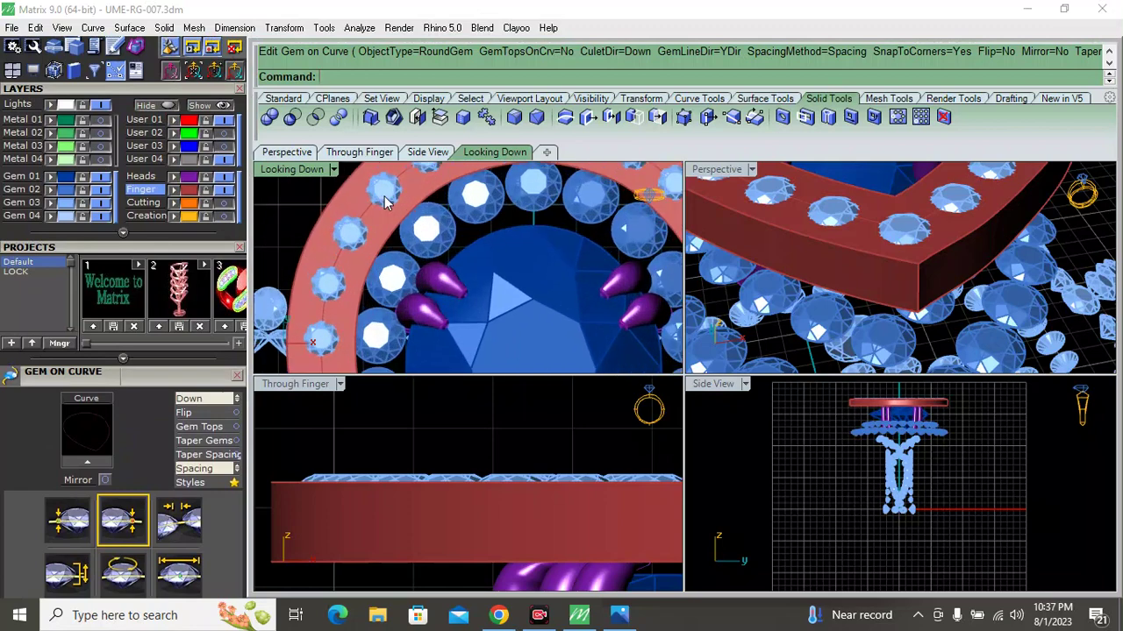
{"action": "left_click", "coordinate": [392, 207]}
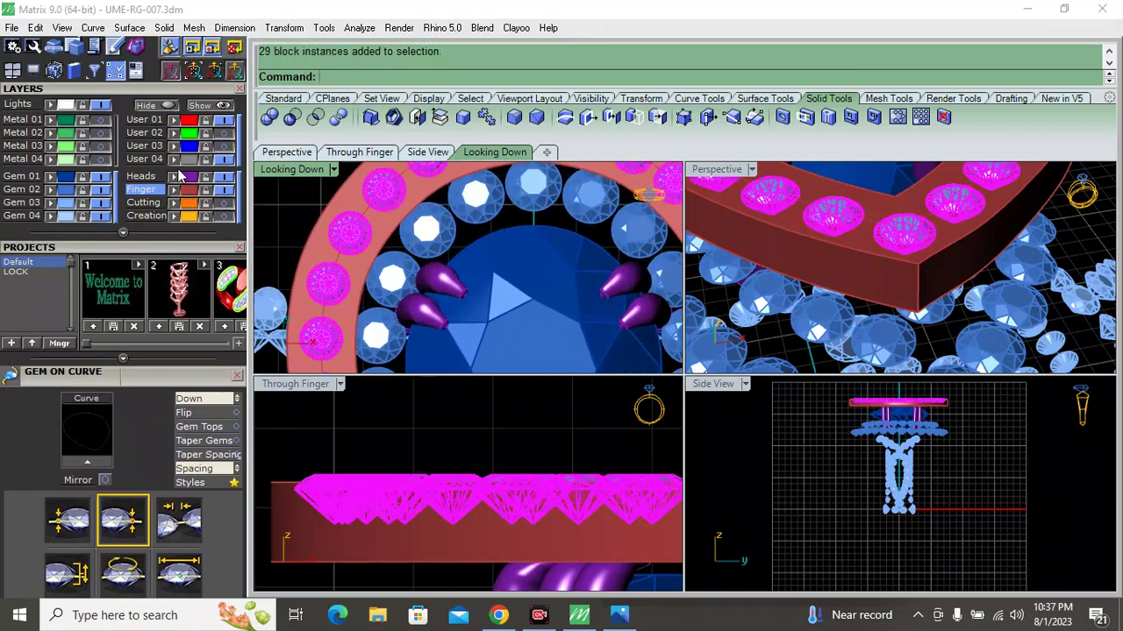
{"action": "left_click", "coordinate": [117, 199]}
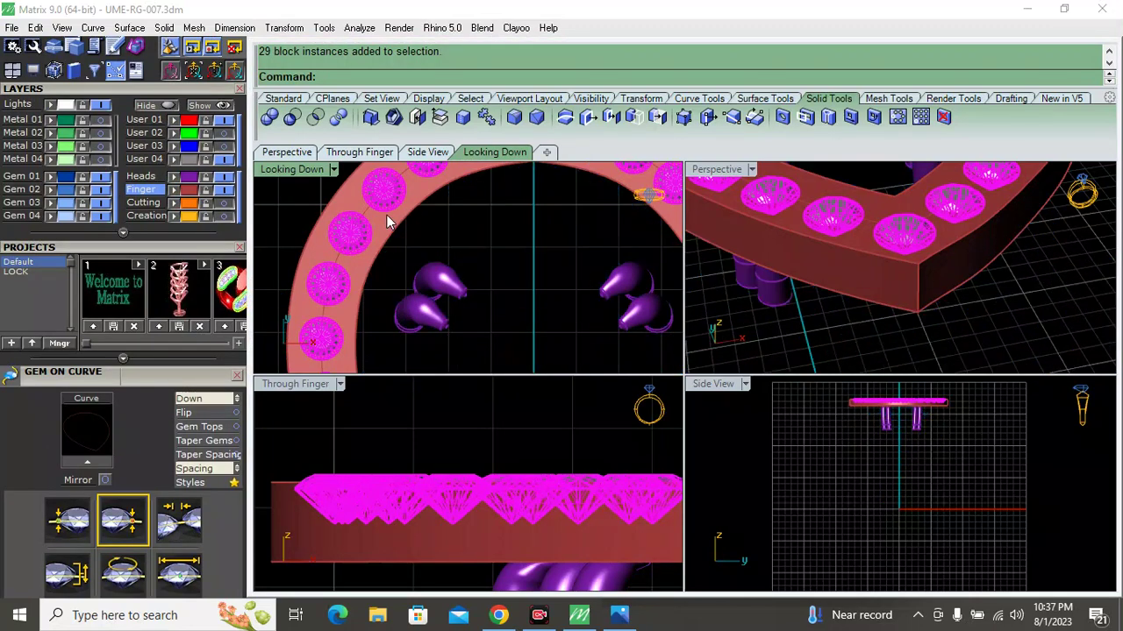
Lower the halo gems down into the frame and reselect all 29
{"action": "scroll", "coordinate": [346, 490], "scroll_direction": "up", "scroll_amount": 5}
{"action": "mouse_move", "coordinate": [327, 436]}
{"action": "left_mouse_down"}
{"action": "mouse_move", "coordinate": [327, 472]}
{"action": "mouse_move", "coordinate": [323, 436]}
{"action": "left_mouse_up"}
{"action": "scroll", "coordinate": [317, 465], "scroll_direction": "down", "scroll_amount": 1}
{"action": "left_click", "coordinate": [314, 500]}
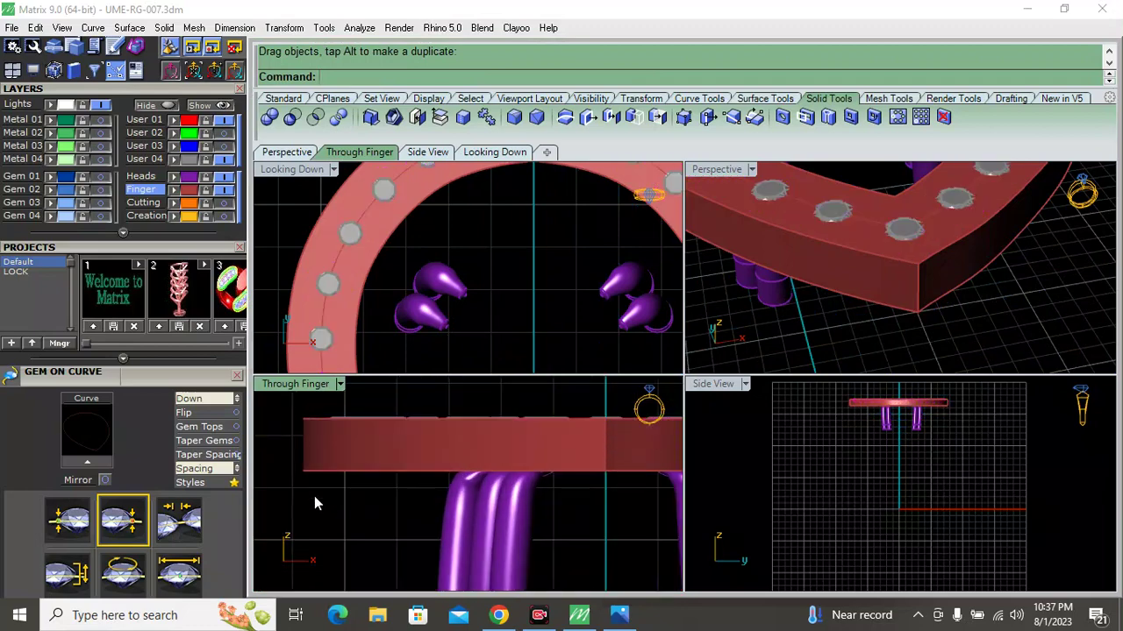
{"action": "left_click", "coordinate": [330, 299]}
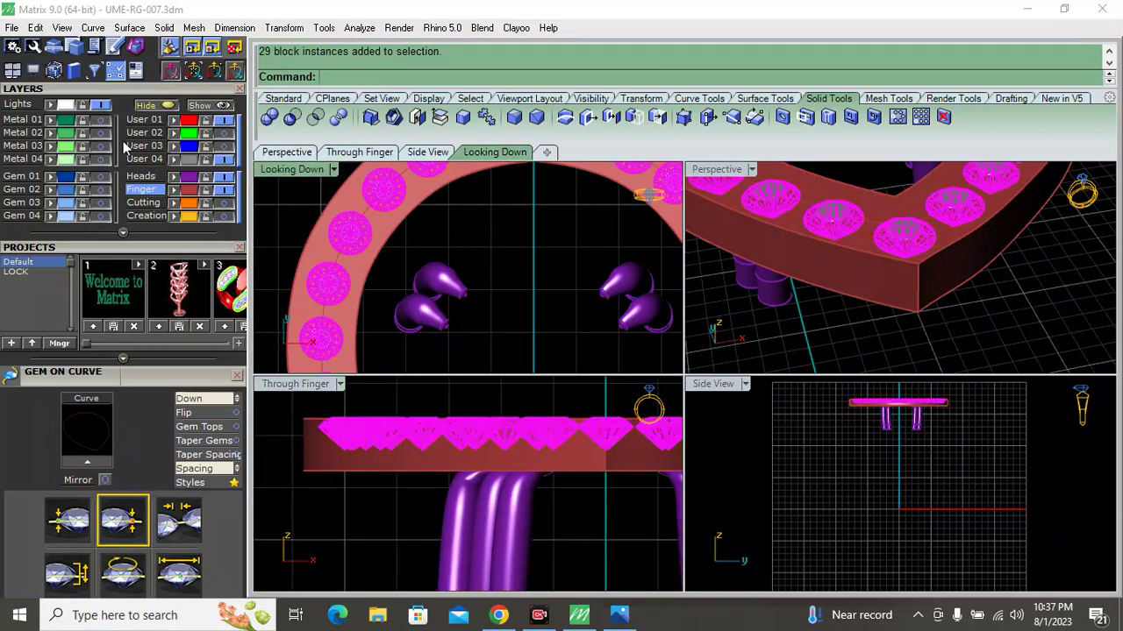
{"action": "scroll", "coordinate": [112, 351], "scroll_direction": "up", "scroll_amount": 5}
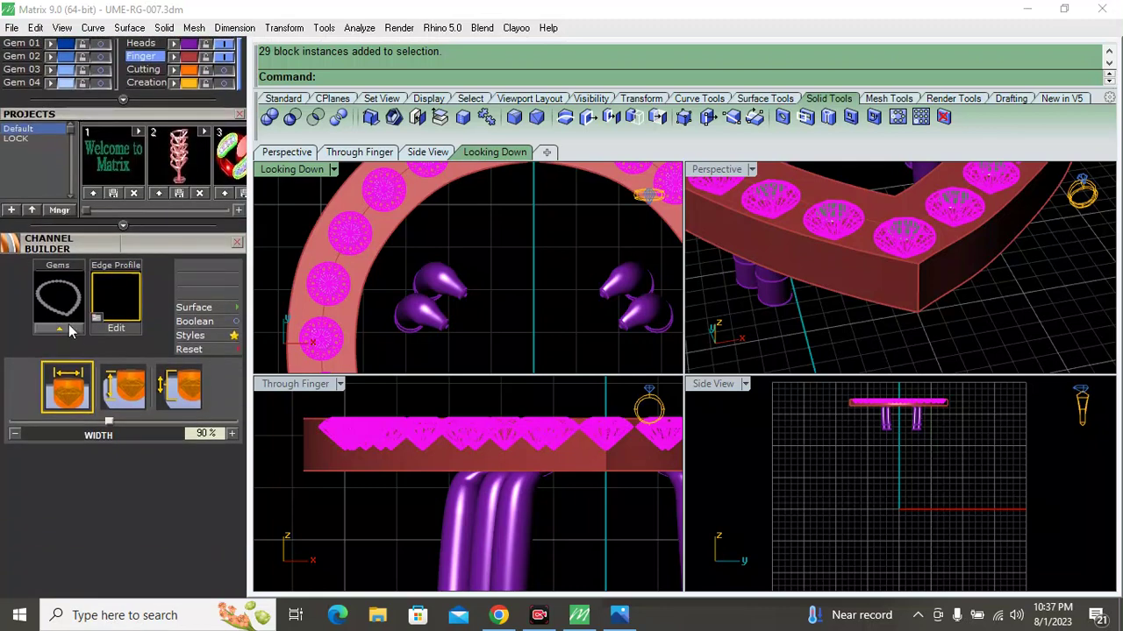
Build a channel around the halo gems and move it upward
{"action": "scroll", "coordinate": [396, 235], "scroll_direction": "down", "scroll_amount": 3}
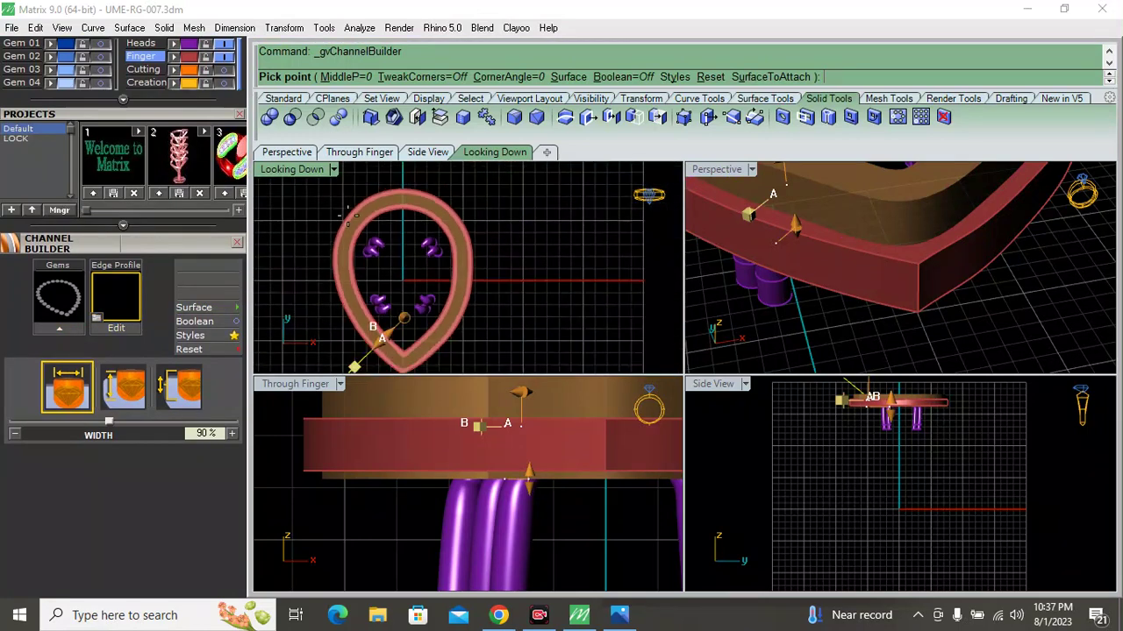
{"action": "scroll", "coordinate": [397, 235], "scroll_direction": "down", "scroll_amount": 2}
{"action": "scroll", "coordinate": [371, 491], "scroll_direction": "down", "scroll_amount": 2}
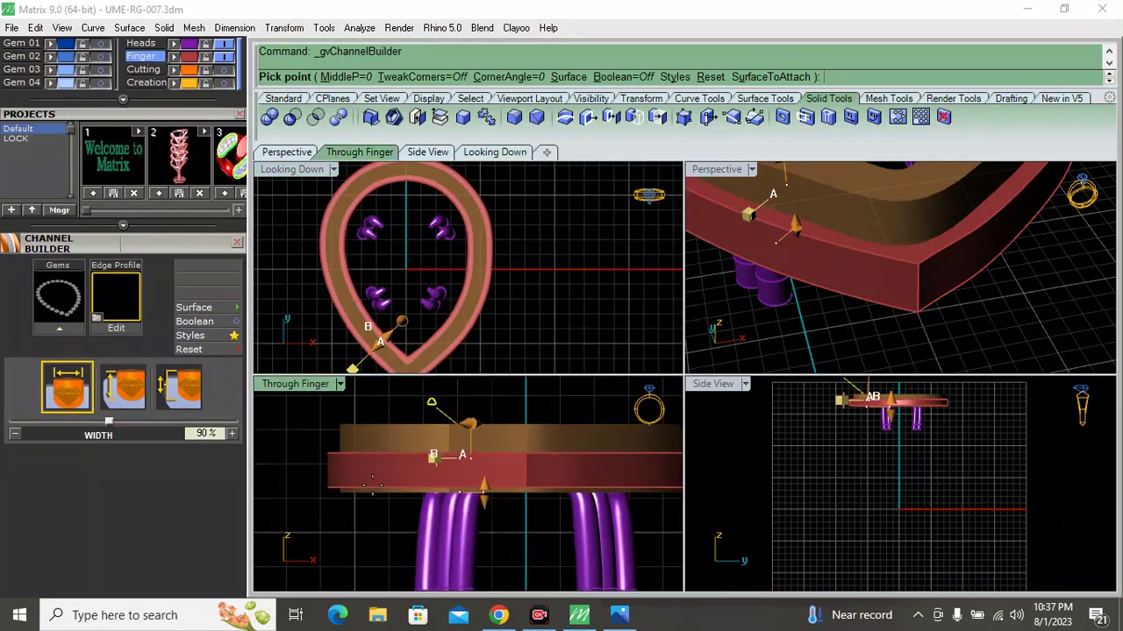
{"action": "right_click", "coordinate": [372, 482]}
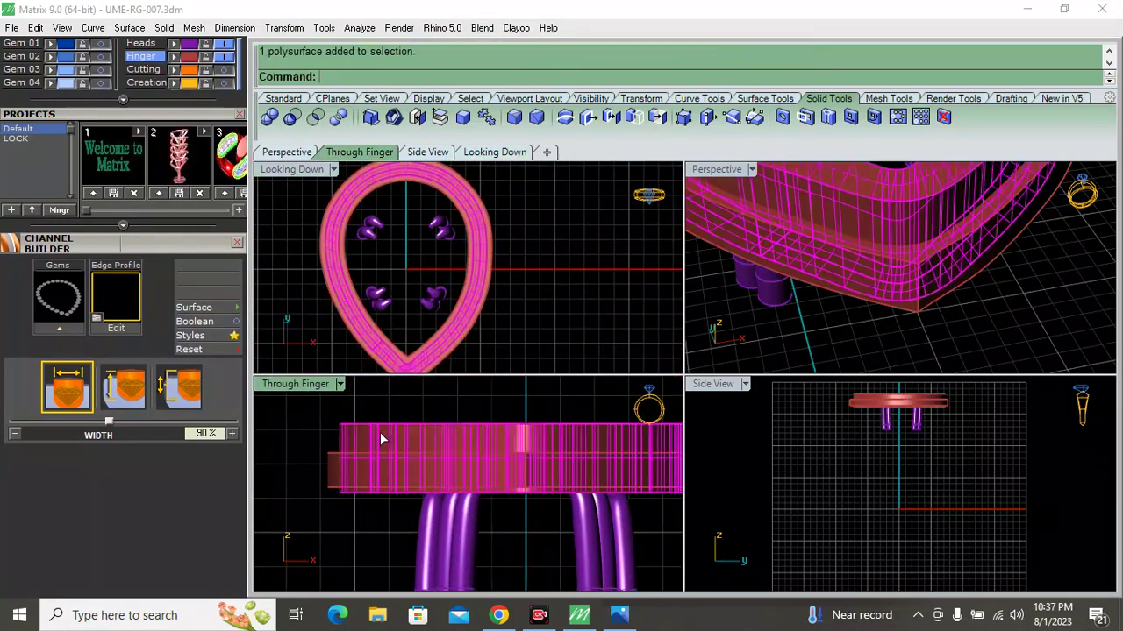
{"action": "left_click_drag", "start_coordinate": [375, 498], "coordinate": [374, 471]}
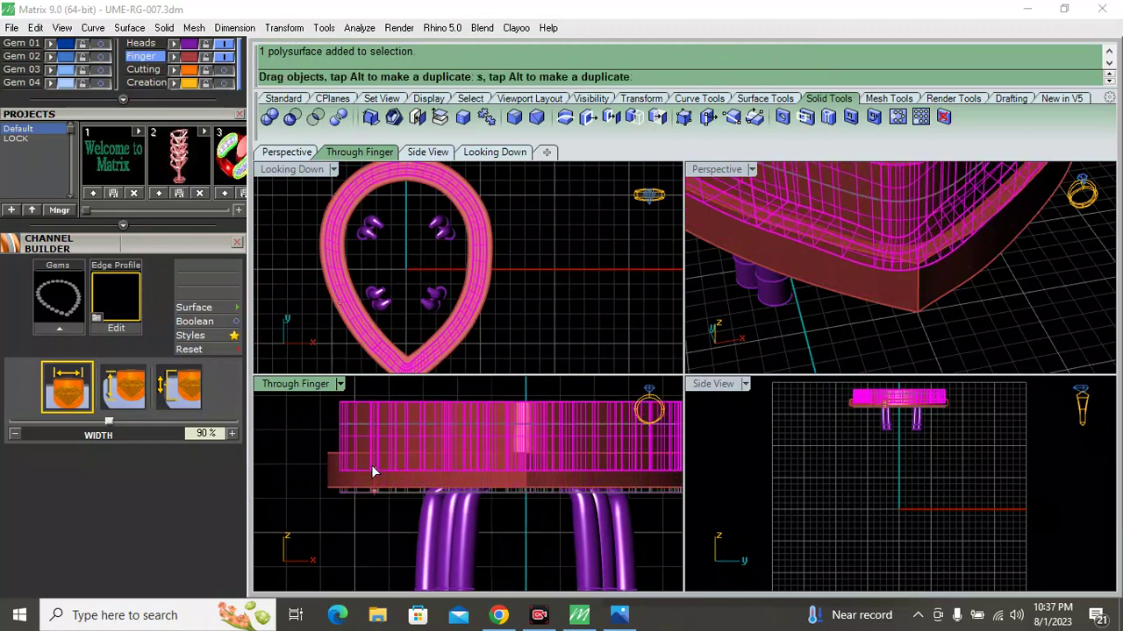
Switch the view to wireframe, raise the channel further, then delete it and reselect the gems
{"action": "left_click", "coordinate": [339, 384]}
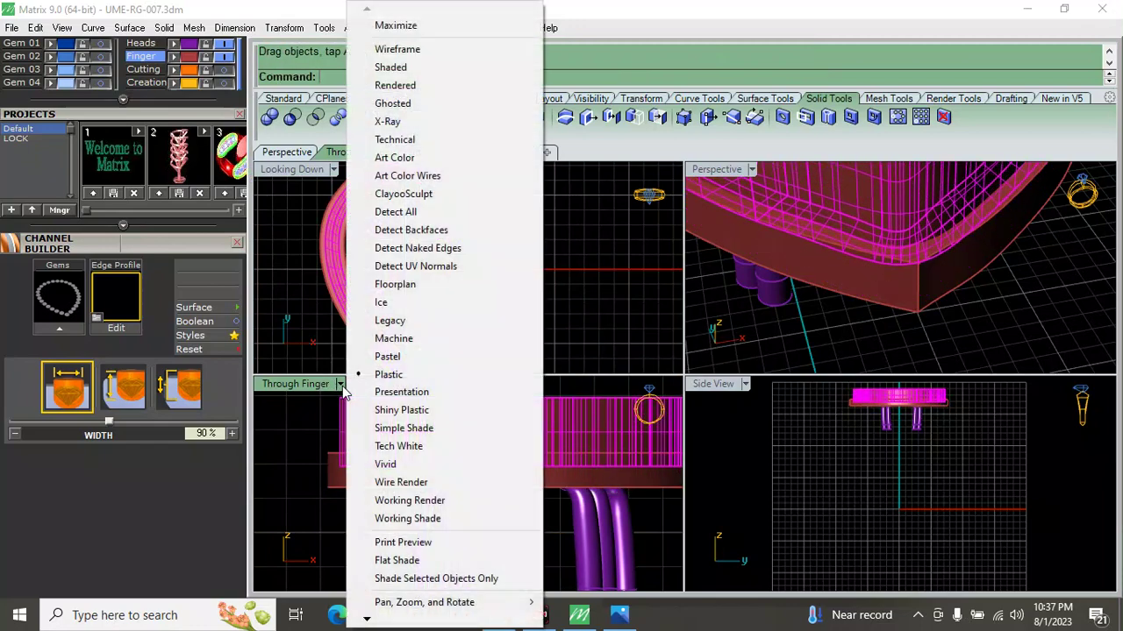
{"action": "left_click", "coordinate": [416, 50]}
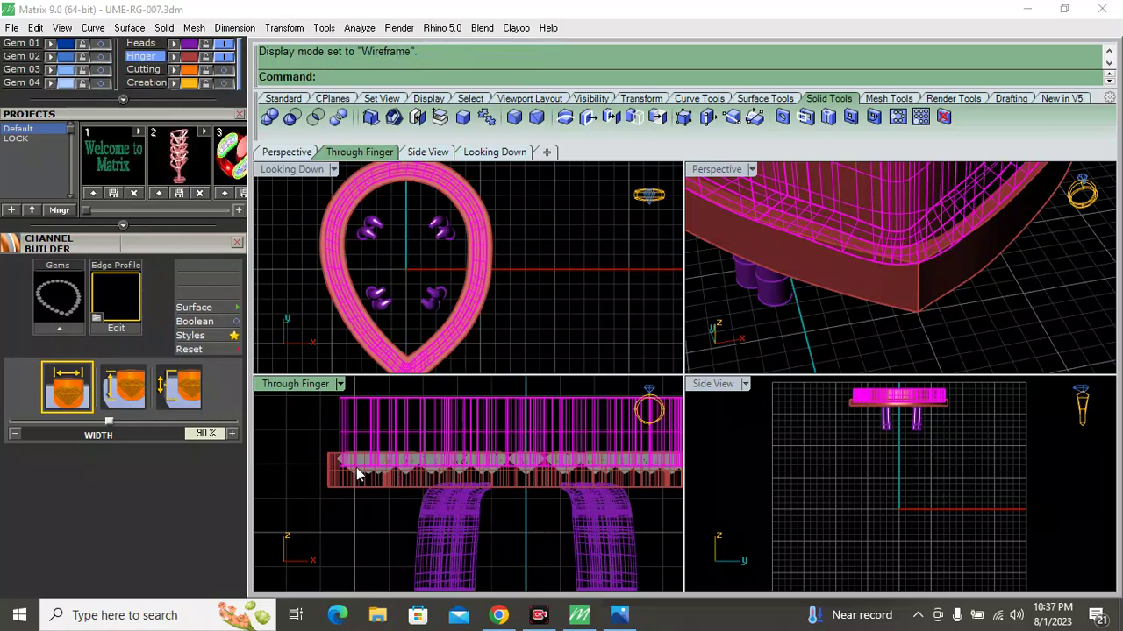
{"action": "left_click_drag", "start_coordinate": [332, 495], "coordinate": [359, 467]}
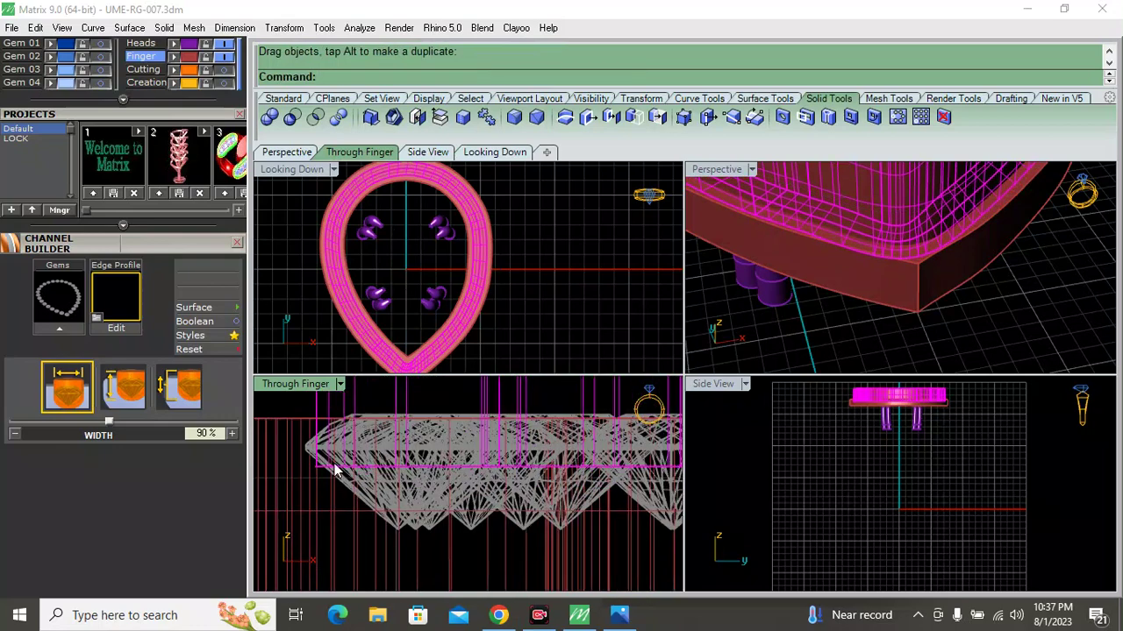
{"action": "scroll", "coordinate": [317, 472], "scroll_direction": "up", "scroll_amount": 2}
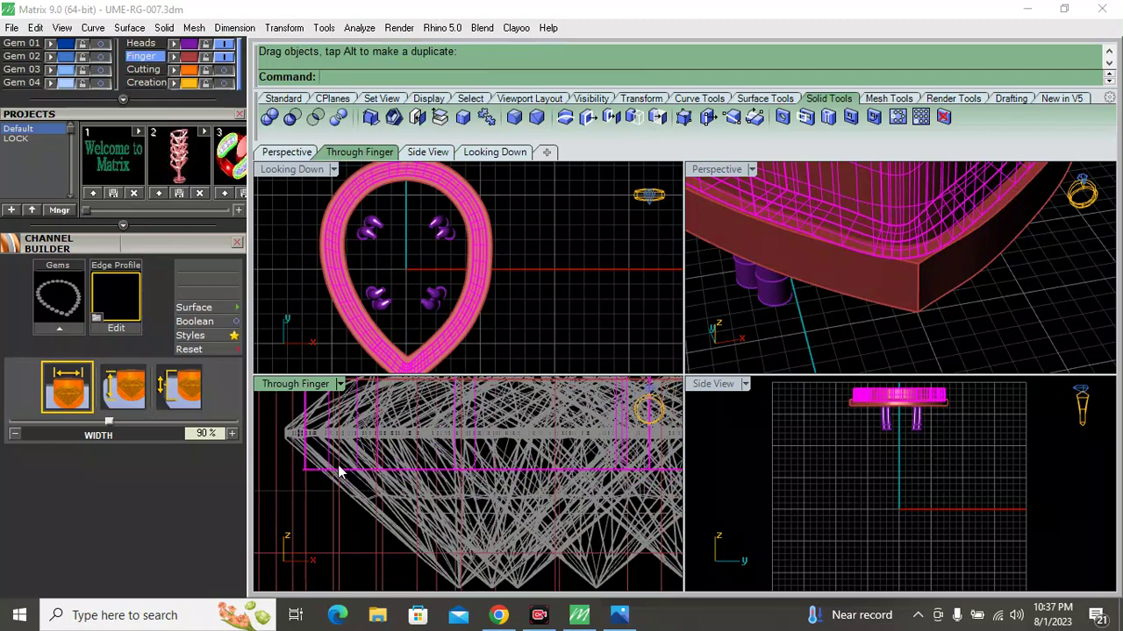
{"action": "key", "text": "Delete"}
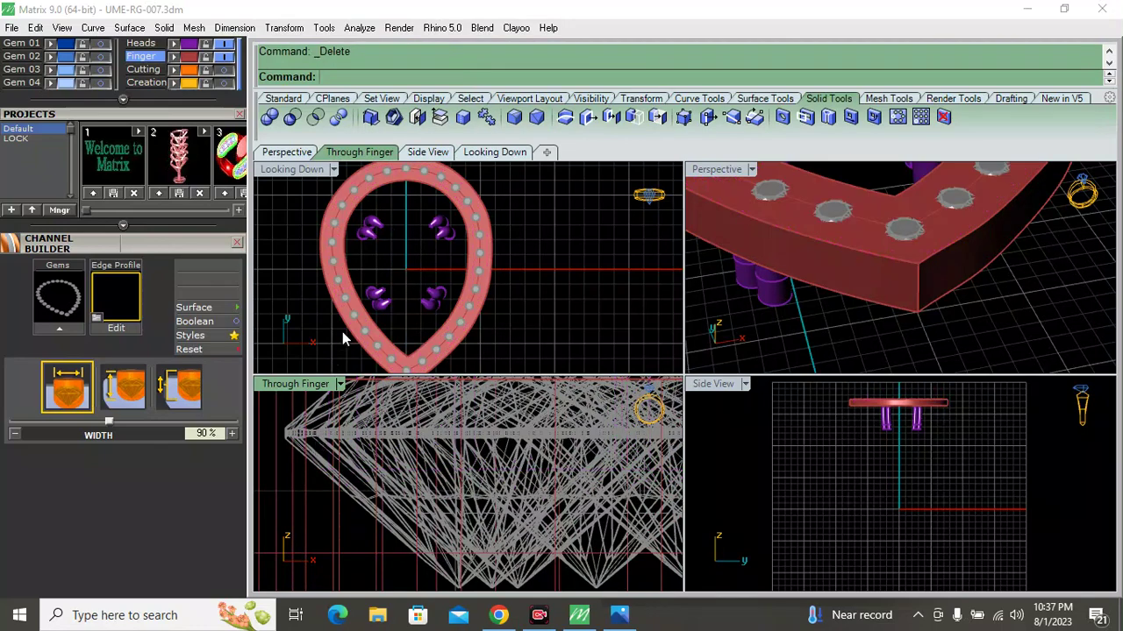
{"action": "left_click", "coordinate": [344, 299]}
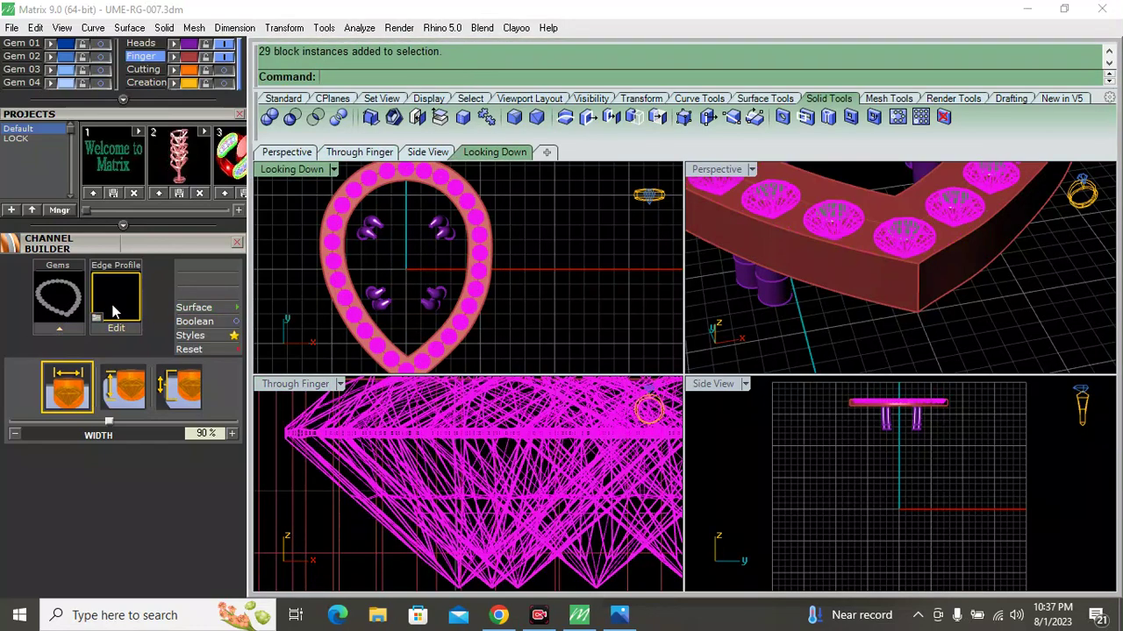
Build a channel 03 channel along the 29 gems and raise it into the frame
{"action": "left_click", "coordinate": [109, 304]}
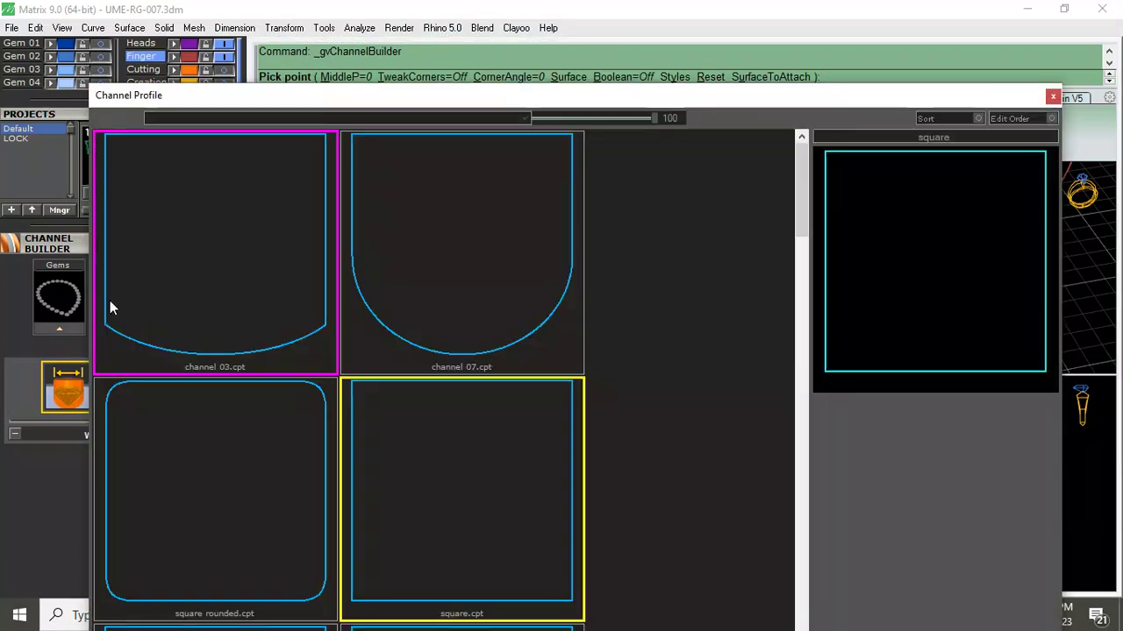
{"action": "double_click", "coordinate": [187, 305]}
{"action": "scroll", "coordinate": [359, 426], "scroll_direction": "down", "scroll_amount": 1}
{"action": "scroll", "coordinate": [359, 439], "scroll_direction": "down", "scroll_amount": 1}
{"action": "scroll", "coordinate": [359, 452], "scroll_direction": "down", "scroll_amount": 1}
{"action": "scroll", "coordinate": [359, 462], "scroll_direction": "down", "scroll_amount": 1}
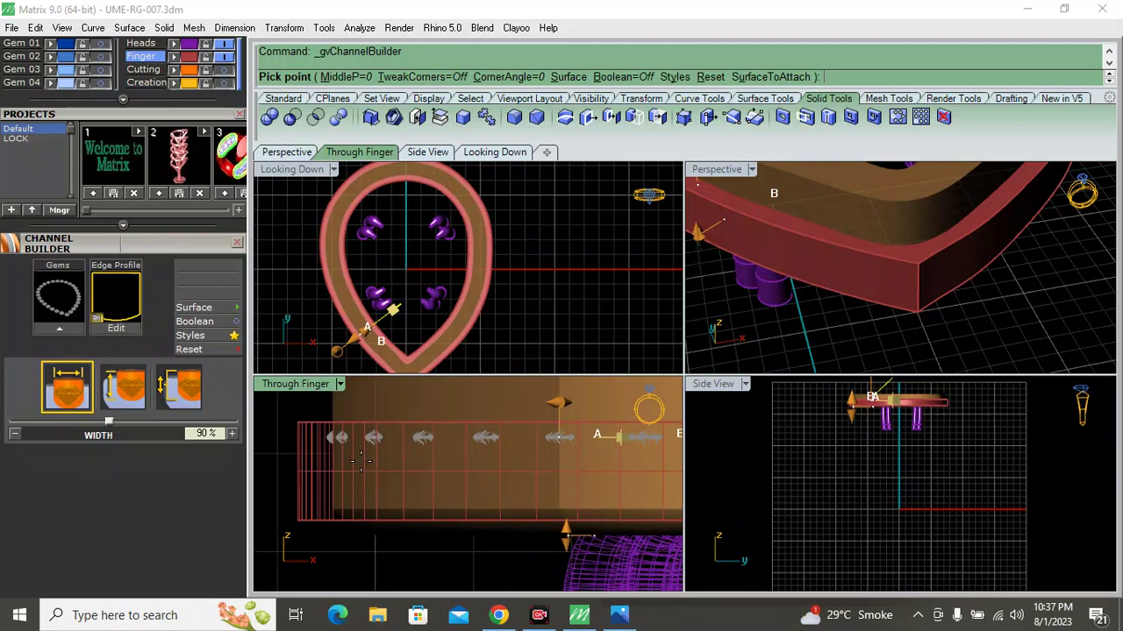
{"action": "right_click", "coordinate": [361, 457]}
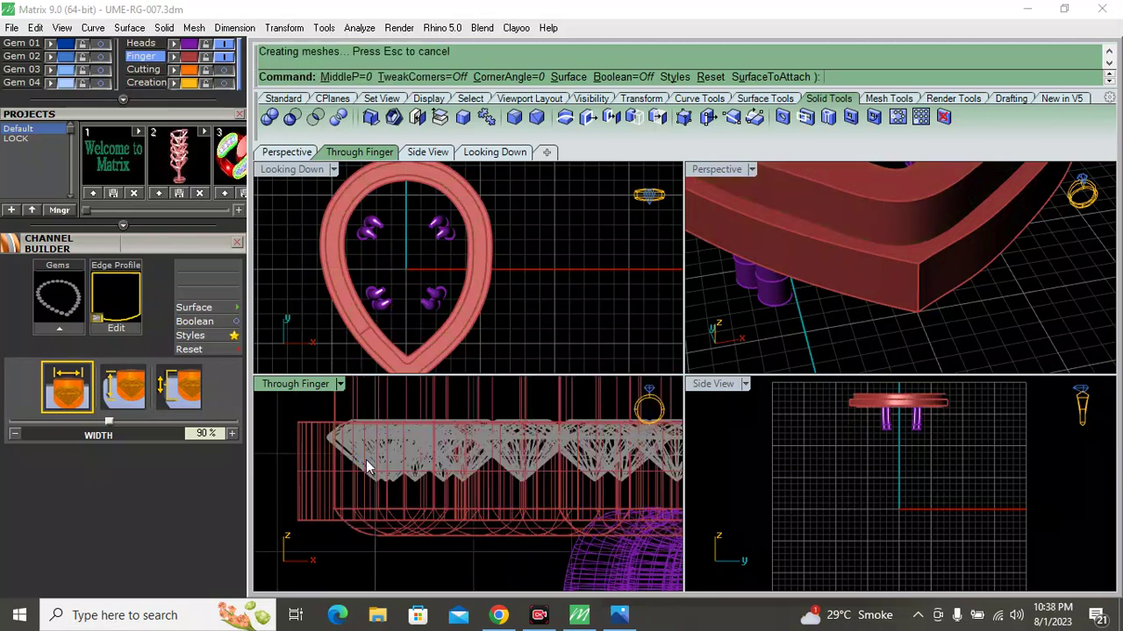
{"action": "left_click_drag", "start_coordinate": [384, 535], "coordinate": [378, 463]}
{"action": "scroll", "coordinate": [362, 491], "scroll_direction": "down", "scroll_amount": 3}
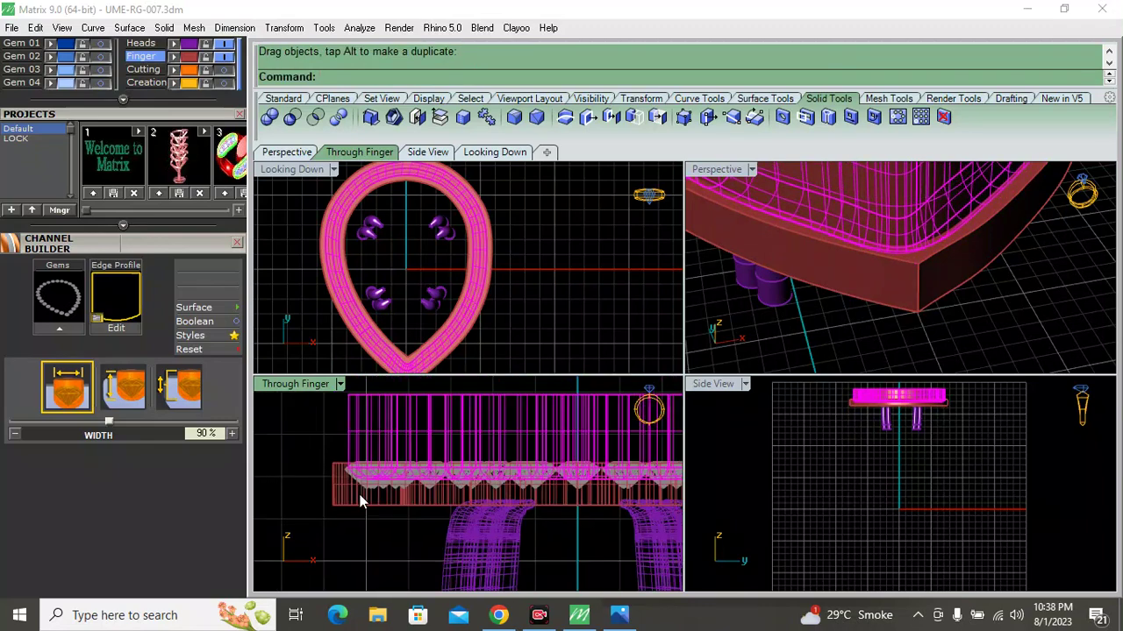
{"action": "key", "text": "Escape"}
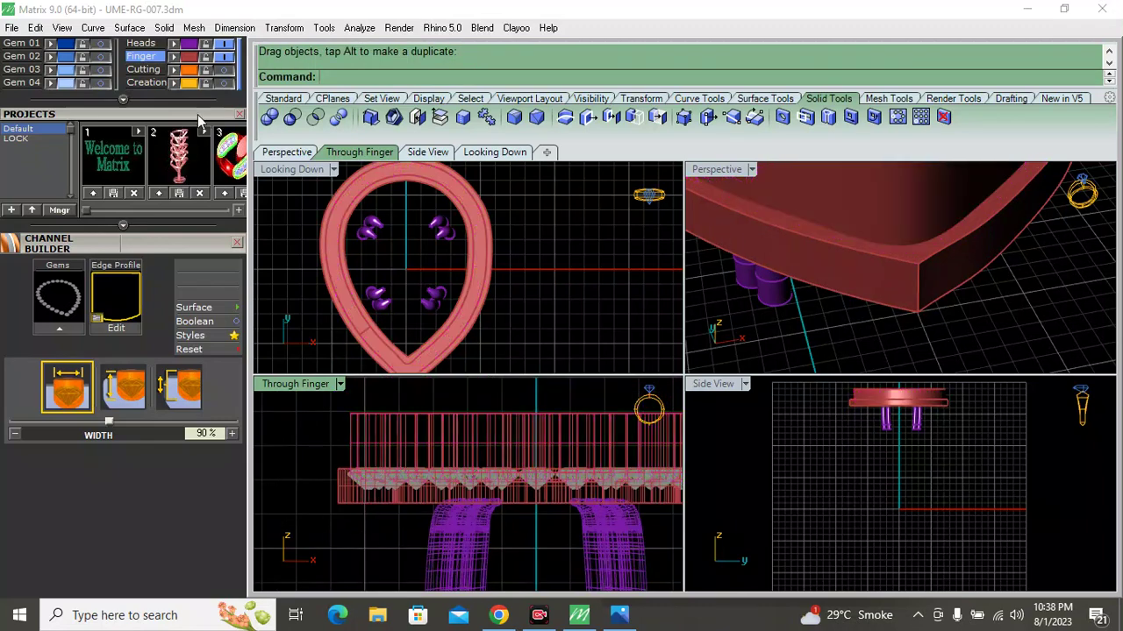
Boolean-subtract the channel from the halo frame and delete the leftover cutter
{"action": "scroll", "coordinate": [174, 507], "scroll_direction": "up", "scroll_amount": 10}
{"action": "left_click", "coordinate": [106, 117]}
{"action": "left_click", "coordinate": [32, 151]}
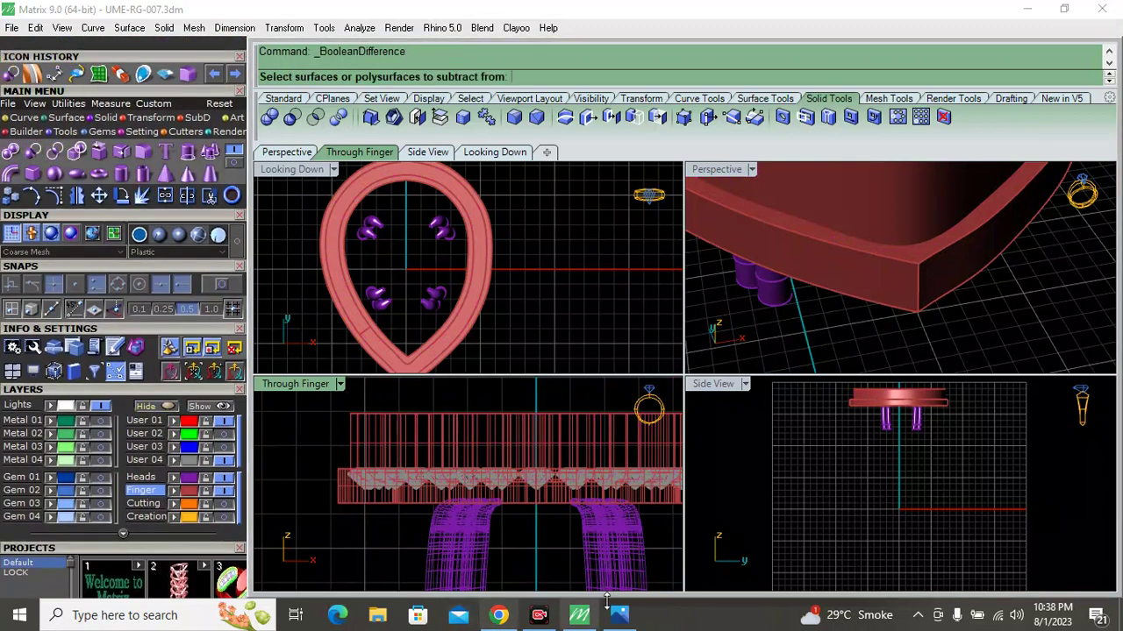
{"action": "left_click", "coordinate": [843, 304]}
{"action": "key", "text": "Return"}
{"action": "left_click", "coordinate": [838, 214]}
{"action": "key", "text": "Return"}
{"action": "left_click", "coordinate": [838, 203]}
{"action": "key", "text": "Delete"}
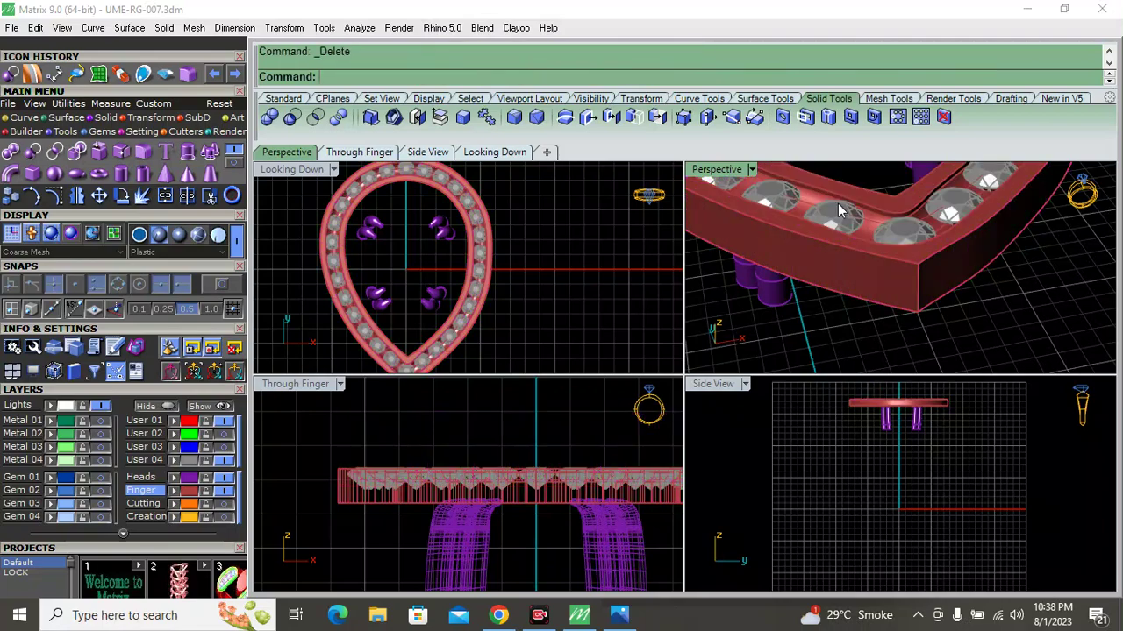
Maximize the perspective view and orbit in on the stones in the channel
{"action": "right_click_drag", "start_coordinate": [819, 240], "coordinate": [775, 240]}
{"action": "scroll", "coordinate": [775, 241], "scroll_direction": "up", "scroll_amount": 2}
{"action": "double_click", "coordinate": [716, 169]}
{"action": "mouse_move", "coordinate": [492, 377]}
{"action": "right_mouse_down"}
{"action": "mouse_move", "coordinate": [445, 378]}
{"action": "mouse_move", "coordinate": [389, 271]}
{"action": "mouse_move", "coordinate": [363, 263]}
{"action": "mouse_move", "coordinate": [471, 365]}
{"action": "mouse_move", "coordinate": [506, 309]}
{"action": "right_mouse_up"}
Add gem seat cutters under the 29 halo gems with lower depth about -229%
{"action": "left_click", "coordinate": [507, 309]}
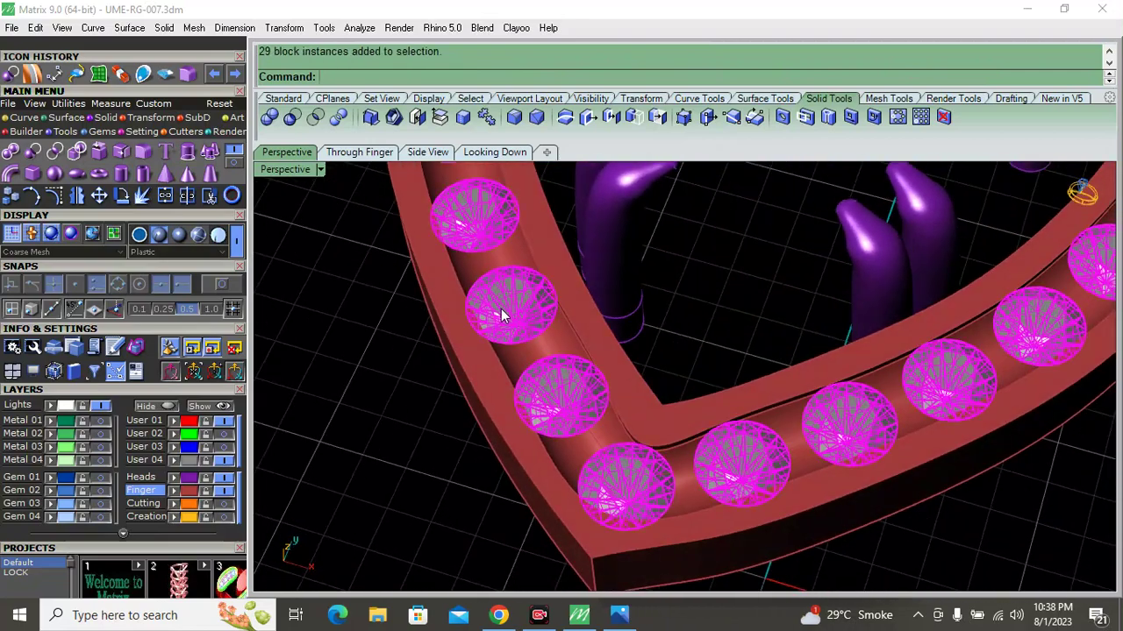
{"action": "left_click", "coordinate": [182, 131]}
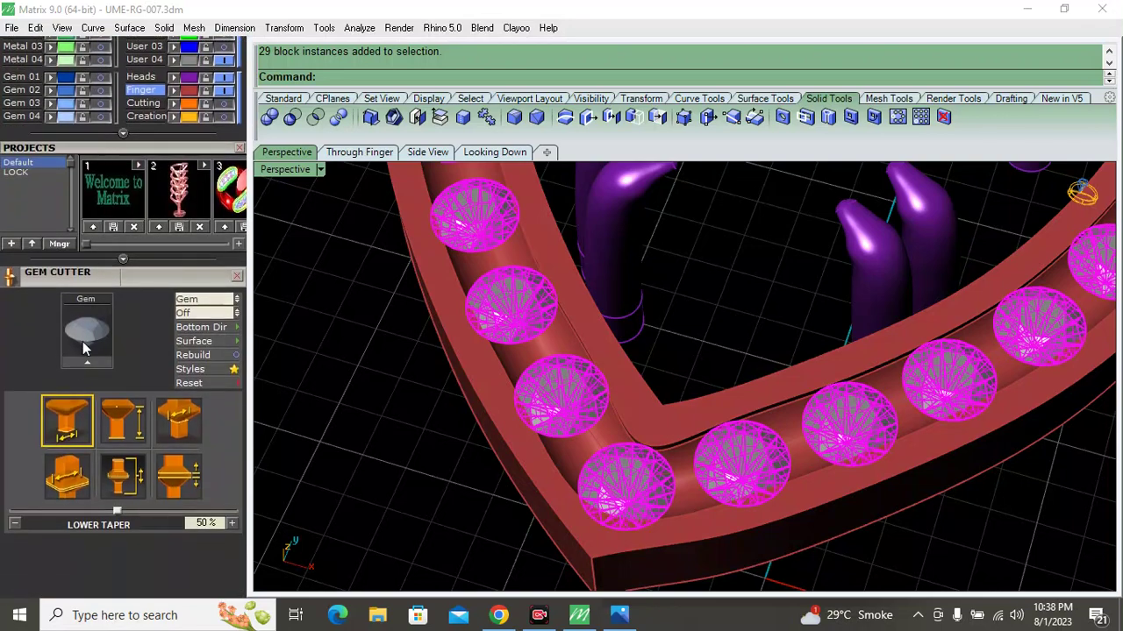
{"action": "right_click_drag", "start_coordinate": [493, 287], "coordinate": [533, 228]}
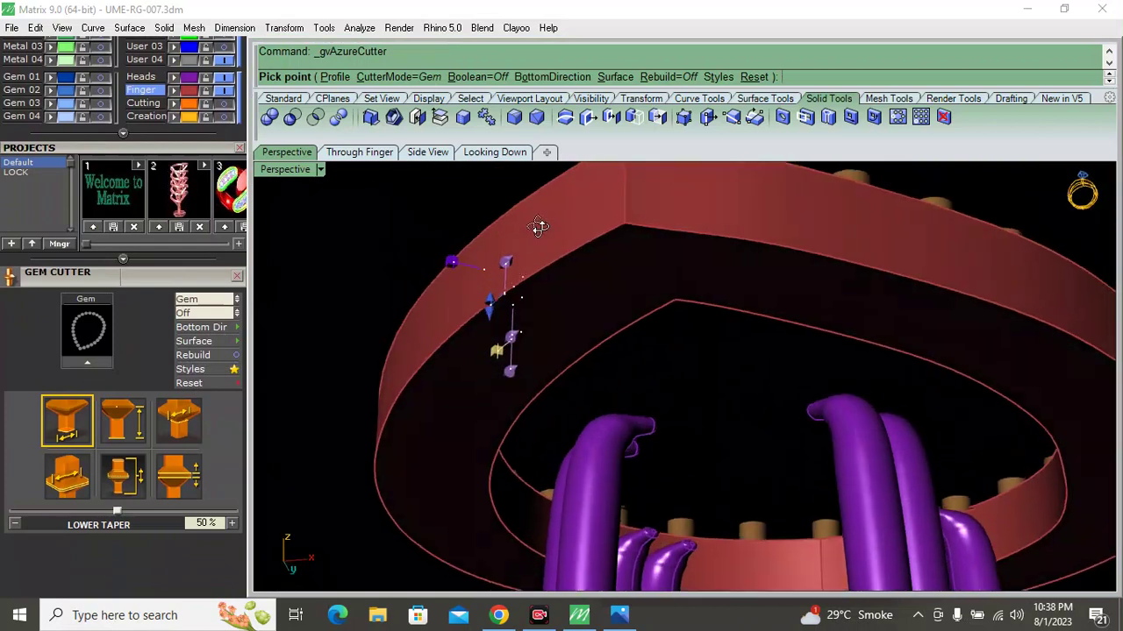
{"action": "left_click", "coordinate": [123, 422]}
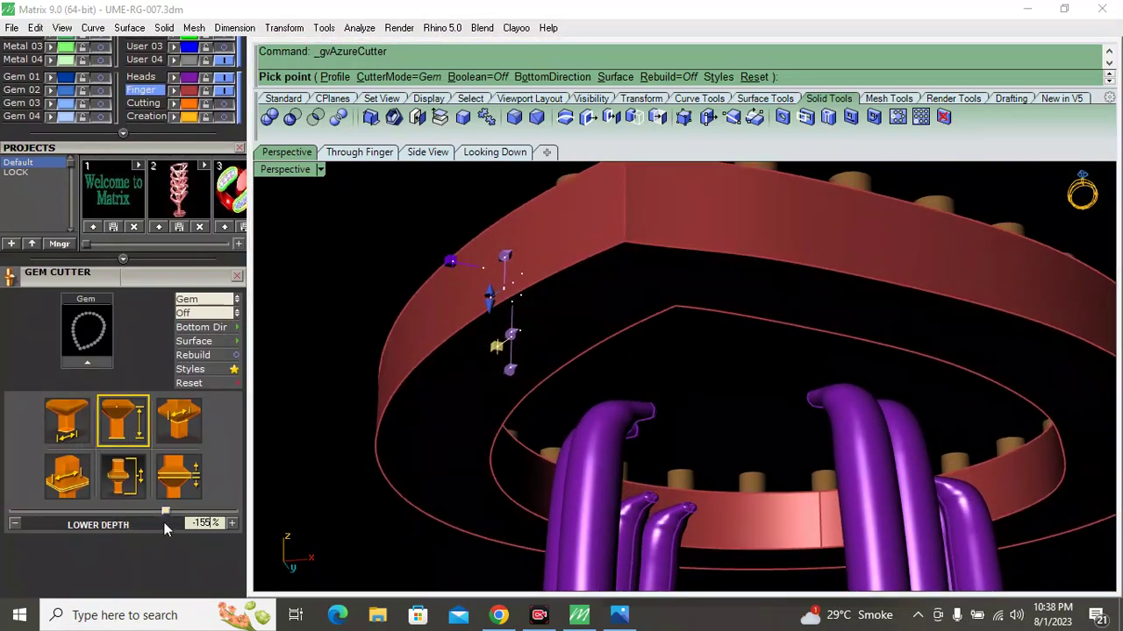
{"action": "left_click_drag", "start_coordinate": [165, 518], "coordinate": [133, 517]}
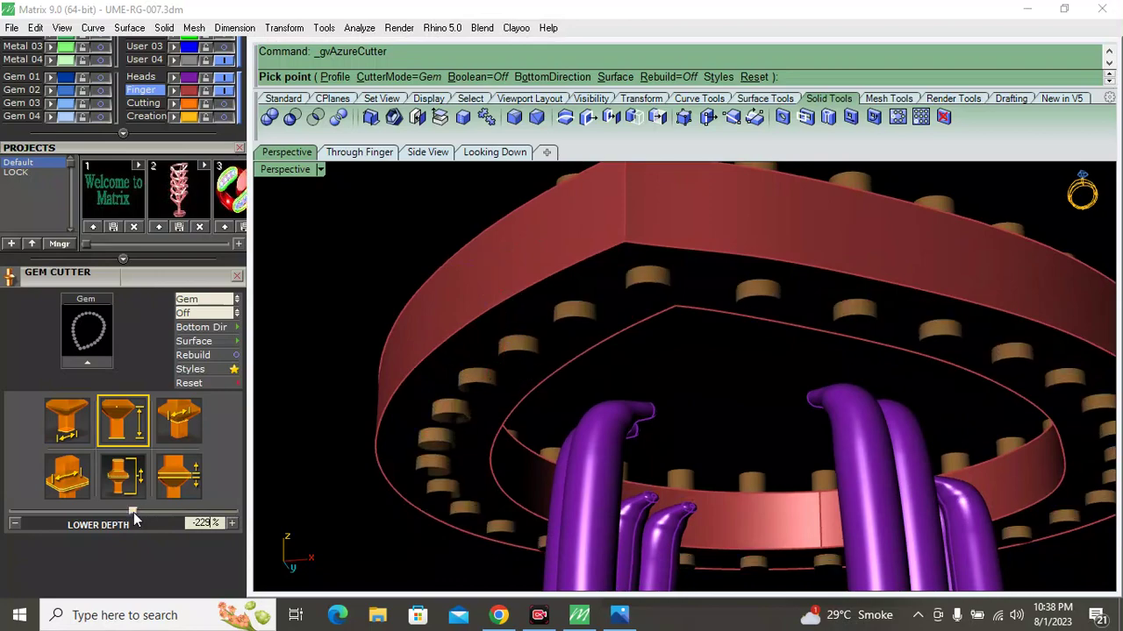
{"action": "scroll", "coordinate": [359, 430], "scroll_direction": "down", "scroll_amount": 3}
{"action": "key", "text": "Return"}
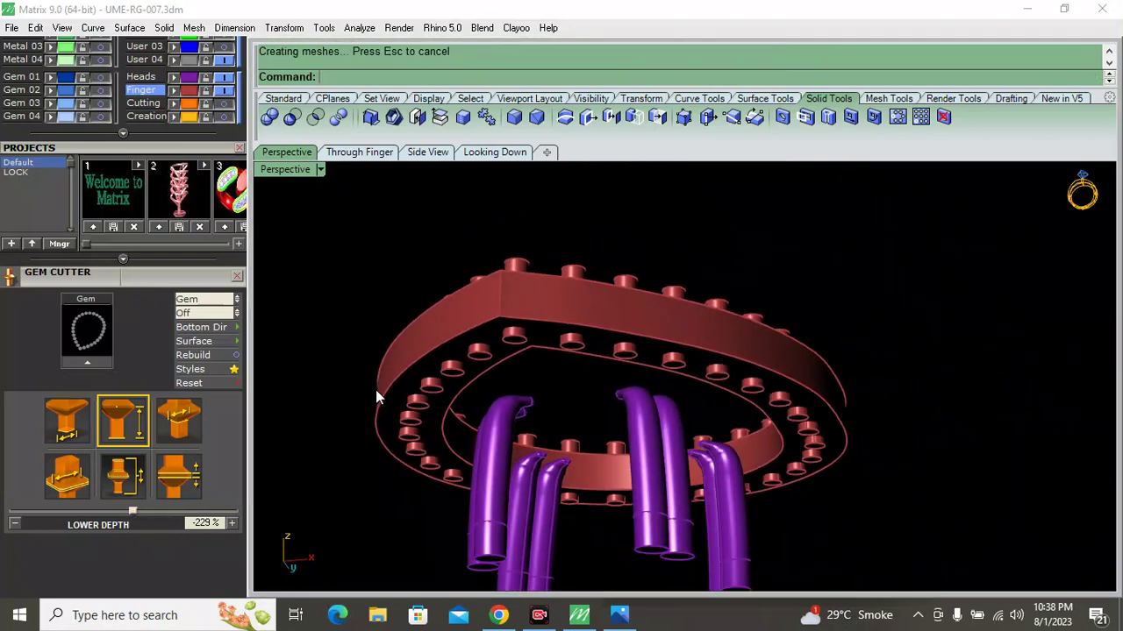
Start a Boolean difference with the halo frame as the body to cut
{"action": "right_click_drag", "start_coordinate": [472, 317], "coordinate": [484, 523]}
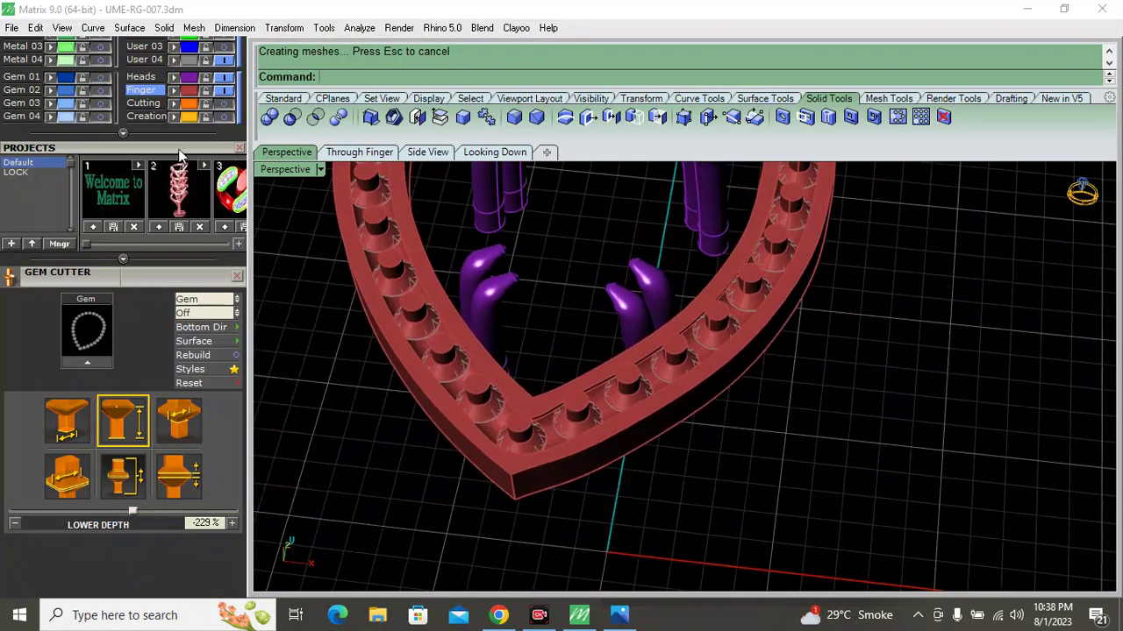
{"action": "left_click", "coordinate": [105, 82]}
{"action": "left_click", "coordinate": [34, 117]}
{"action": "left_click", "coordinate": [404, 365]}
{"action": "key", "text": "Return"}
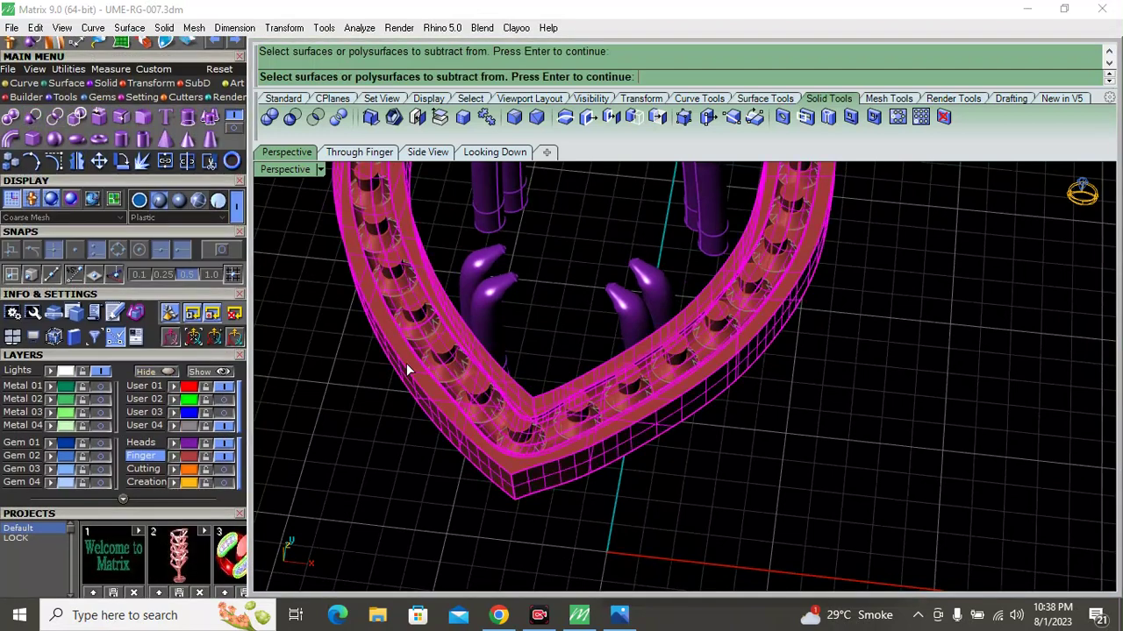
Subtract the seat cutters from the frame, then hide and reshow the diamonds to check the holes
{"action": "left_click", "coordinate": [443, 348]}
{"action": "key", "text": "Return"}
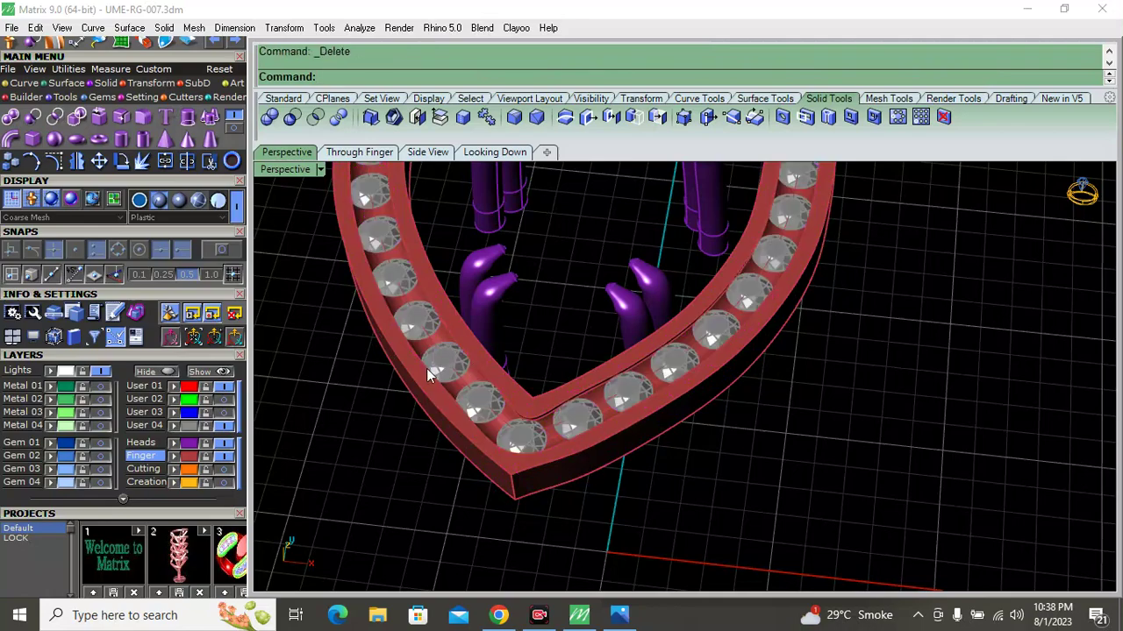
{"action": "scroll", "coordinate": [428, 370], "scroll_direction": "up", "scroll_amount": 5}
{"action": "left_click", "coordinate": [225, 427]}
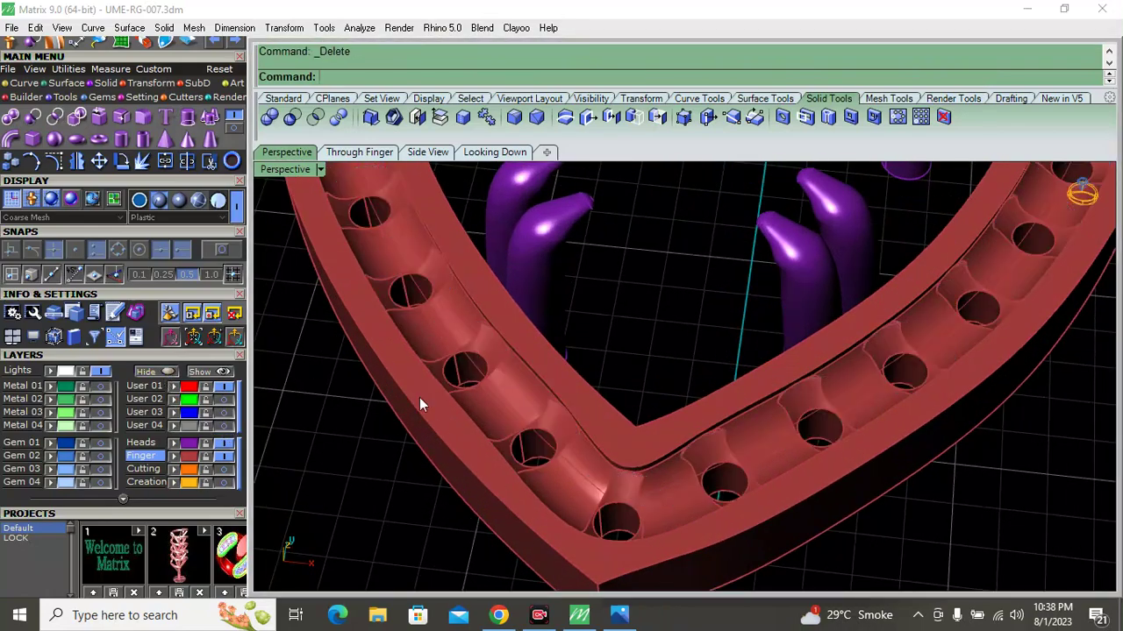
{"action": "mouse_move", "coordinate": [491, 337]}
{"action": "right_mouse_down"}
{"action": "mouse_move", "coordinate": [501, 436]}
{"action": "mouse_move", "coordinate": [389, 308]}
{"action": "mouse_move", "coordinate": [421, 316]}
{"action": "right_mouse_up"}
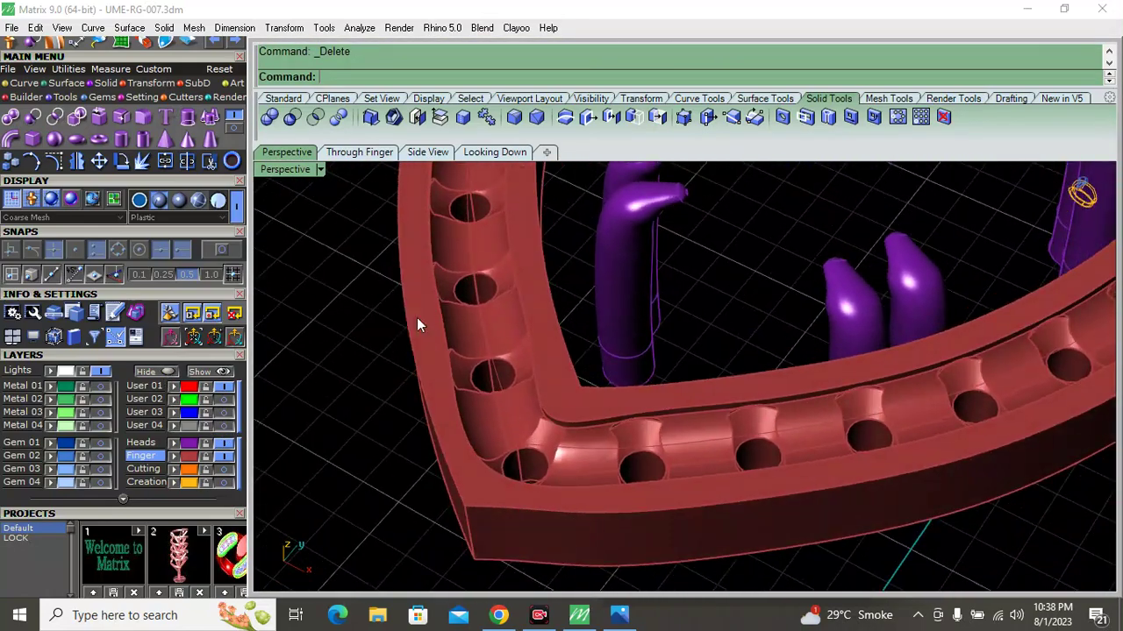
{"action": "left_click", "coordinate": [225, 426]}
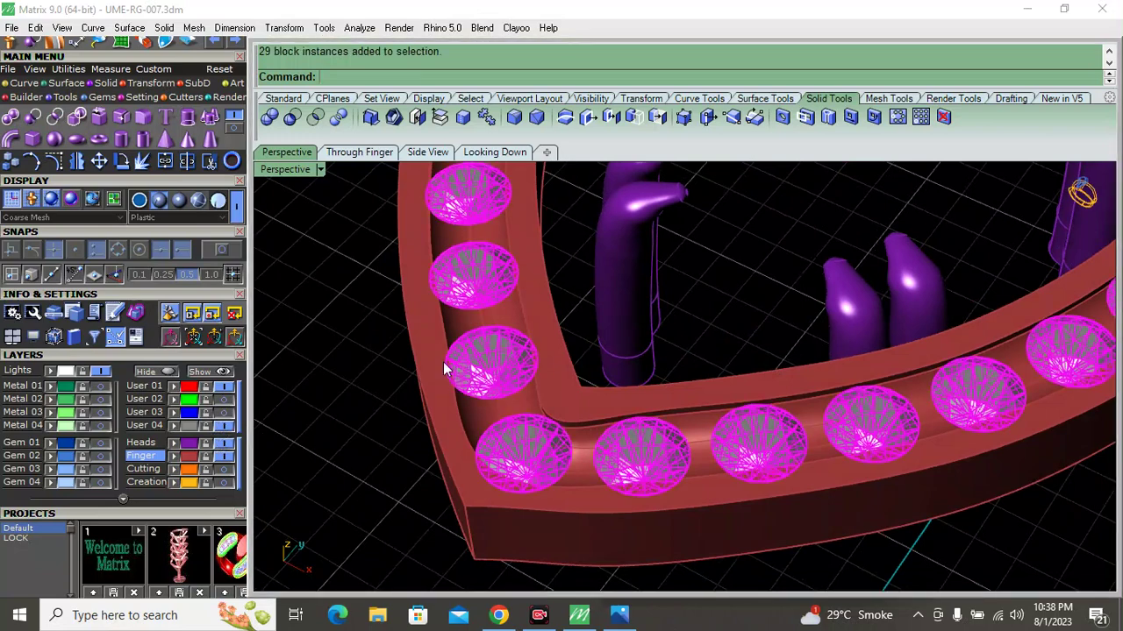
Generate micro-prong cutters between the halo gems at 1.5 mm length
{"action": "left_click", "coordinate": [183, 96]}
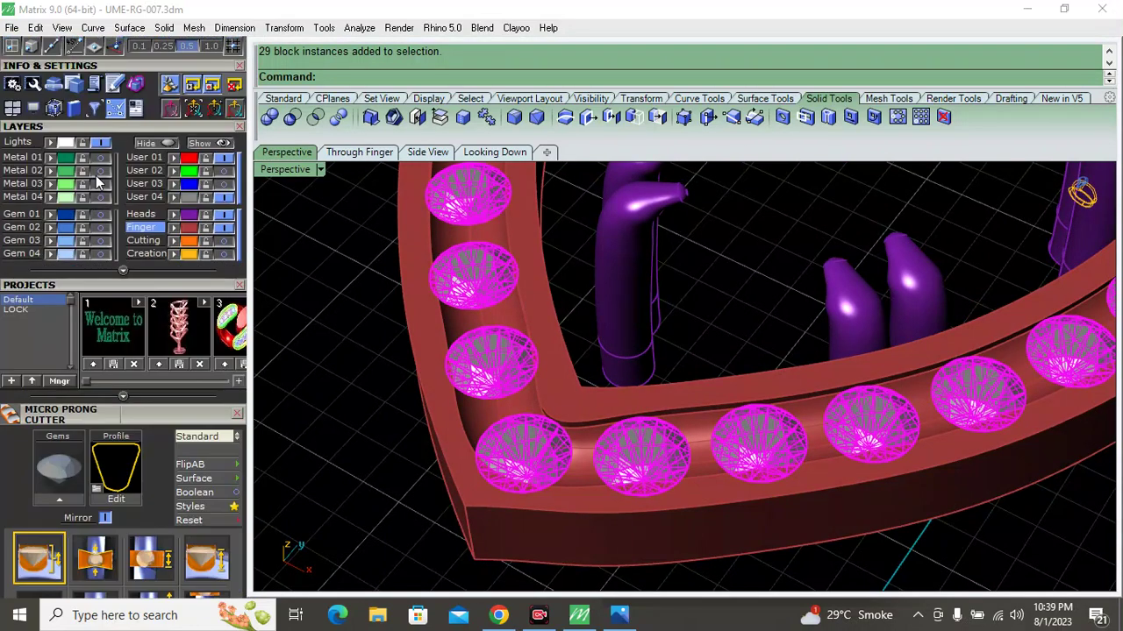
{"action": "left_click", "coordinate": [60, 284]}
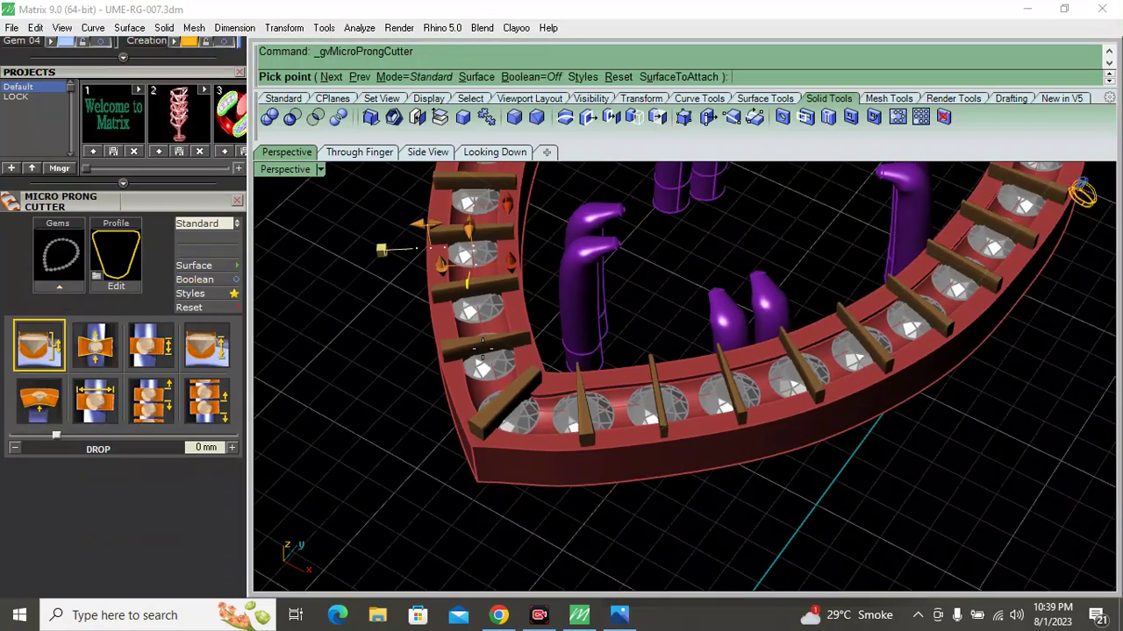
{"action": "right_click_drag", "start_coordinate": [482, 348], "coordinate": [574, 325]}
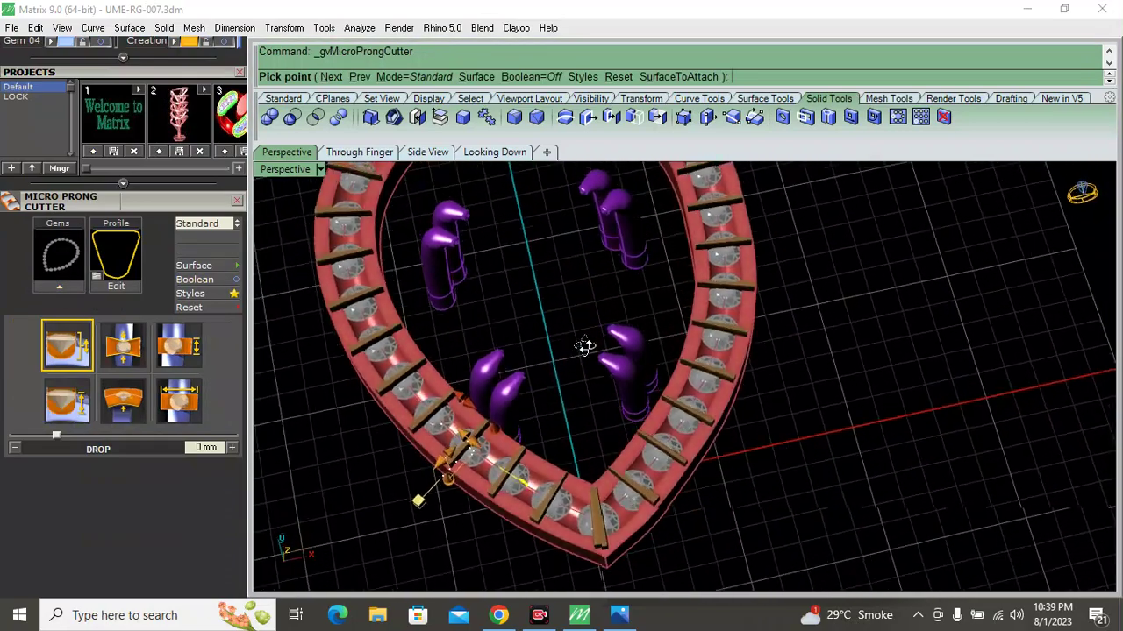
{"action": "left_click", "coordinate": [194, 406]}
{"action": "left_click", "coordinate": [231, 447]}
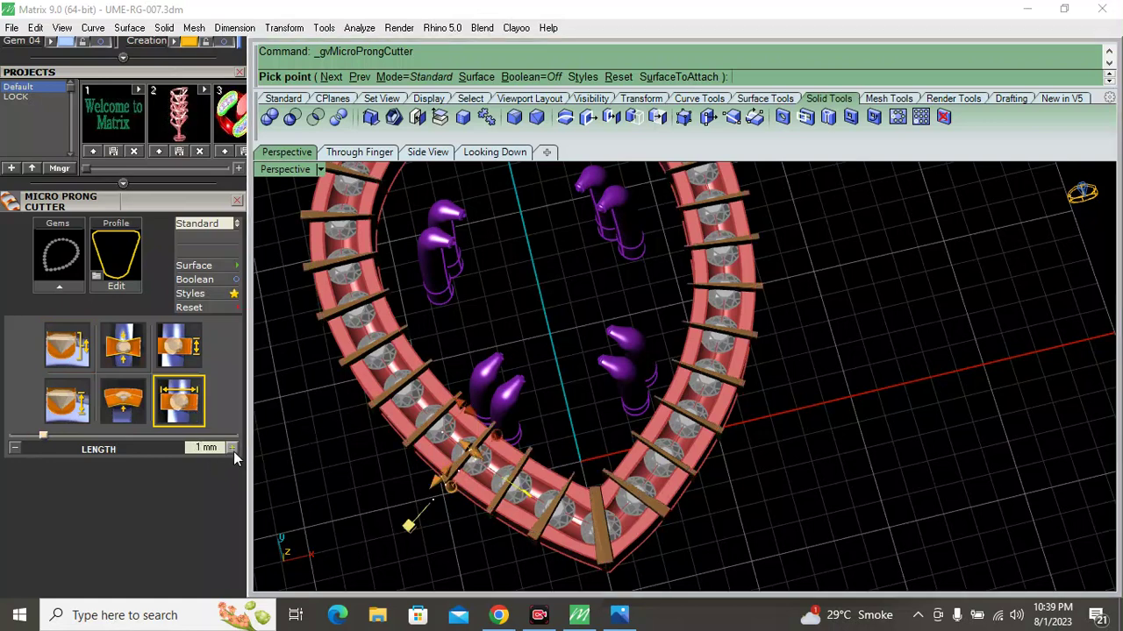
{"action": "left_click", "coordinate": [233, 448]}
{"action": "key", "text": "Return"}
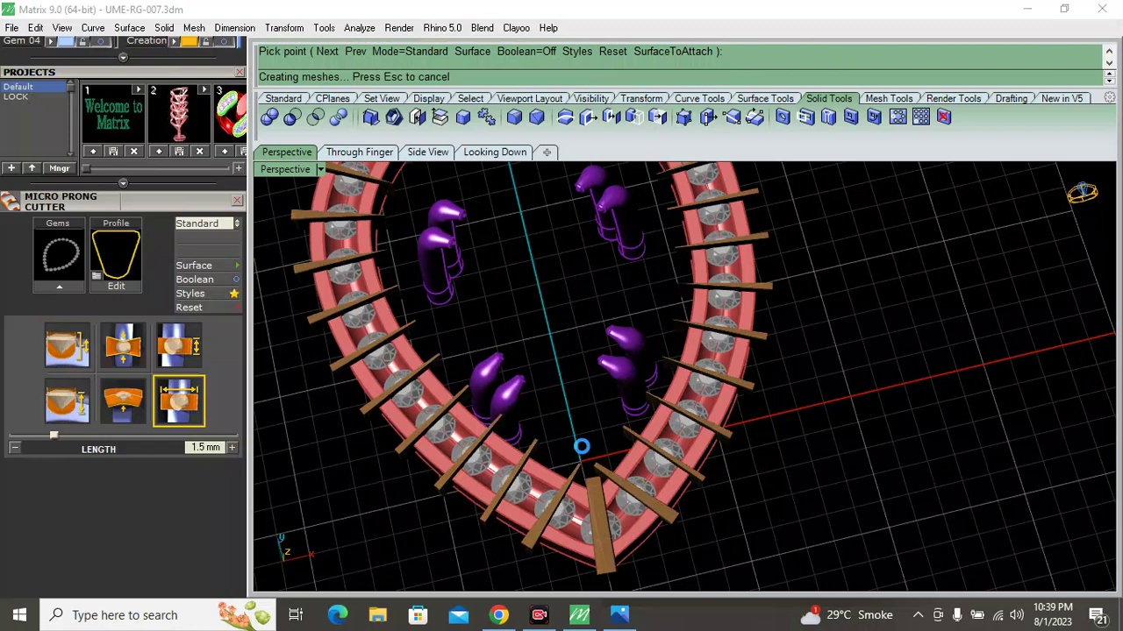
Select all 29 prong cutters and delete them
{"action": "scroll", "coordinate": [521, 413], "scroll_direction": "down", "scroll_amount": 5}
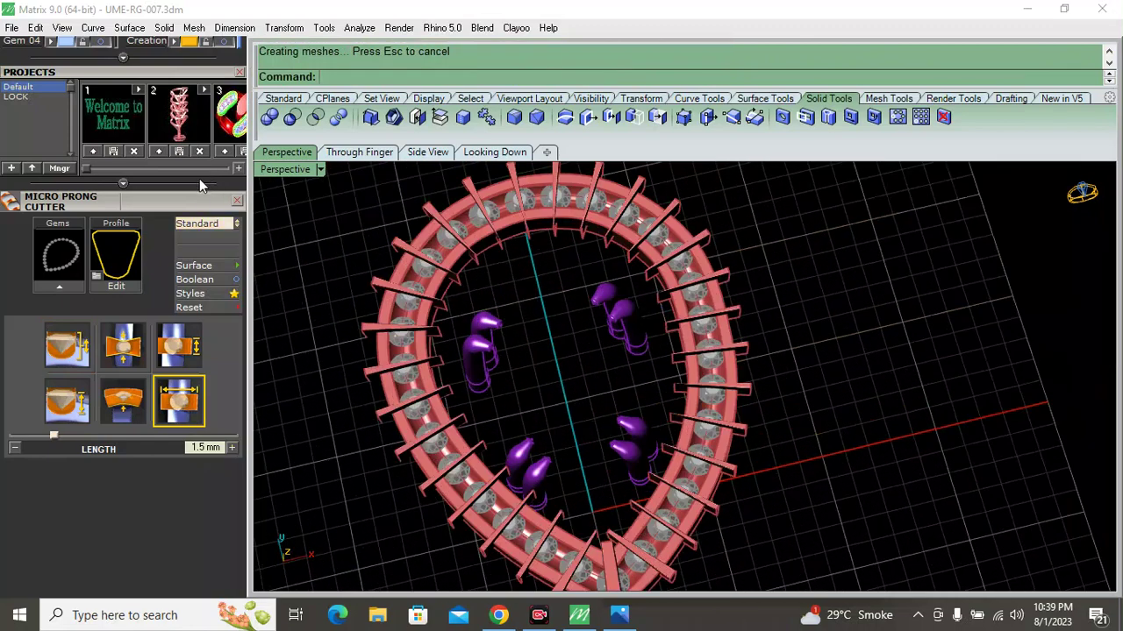
{"action": "left_click", "coordinate": [173, 77]}
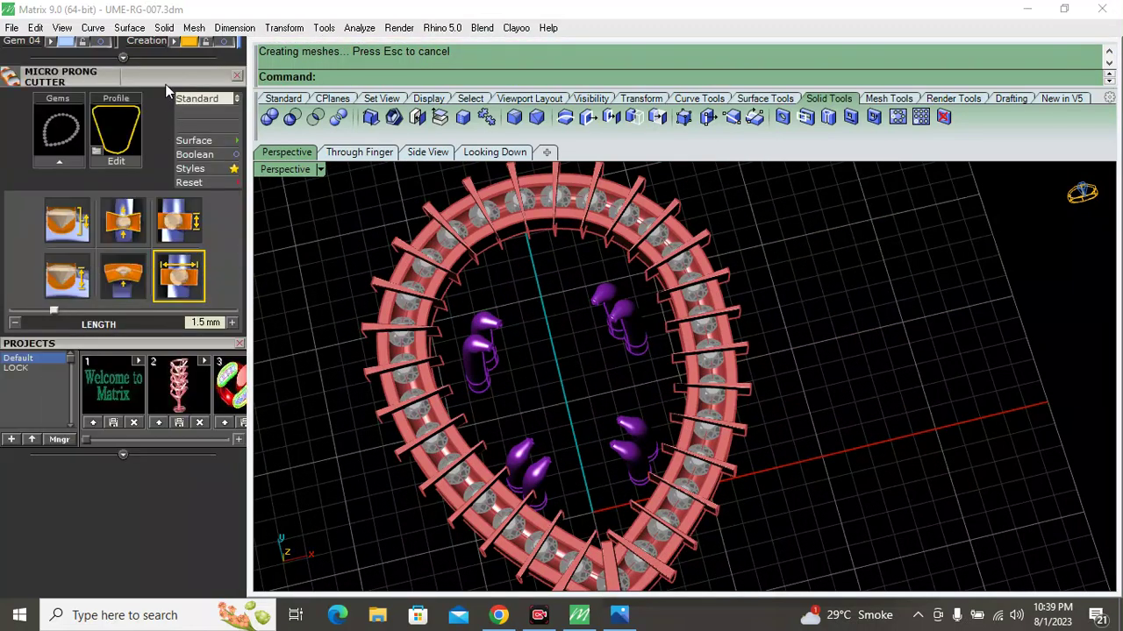
{"action": "scroll", "coordinate": [157, 183], "scroll_direction": "up", "scroll_amount": 5}
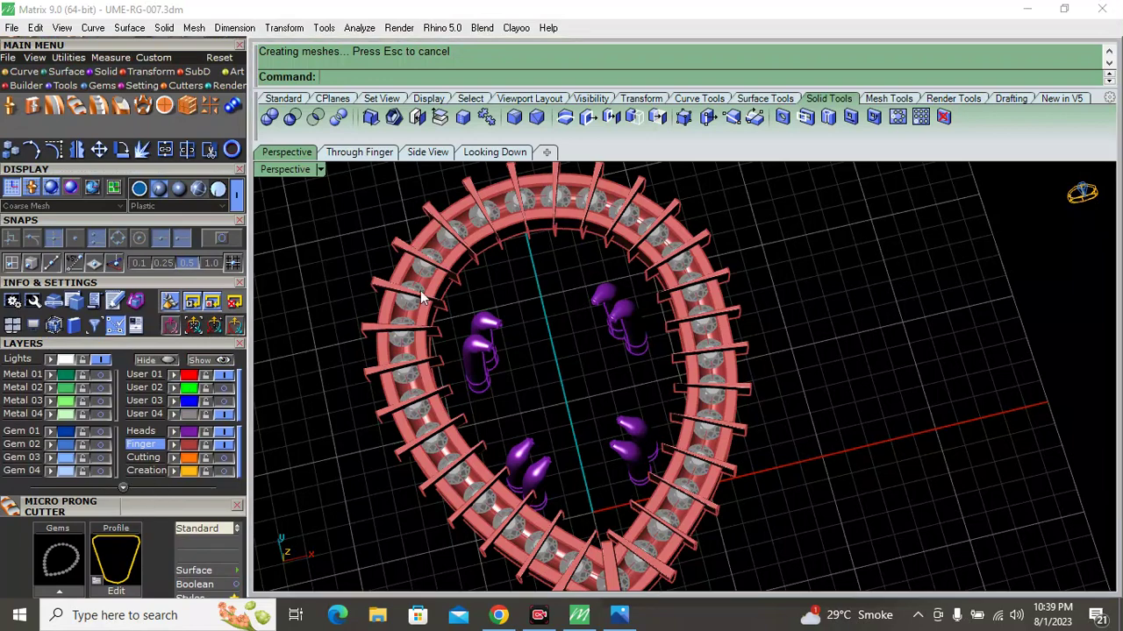
{"action": "left_click", "coordinate": [400, 256]}
{"action": "key", "text": "Delete"}
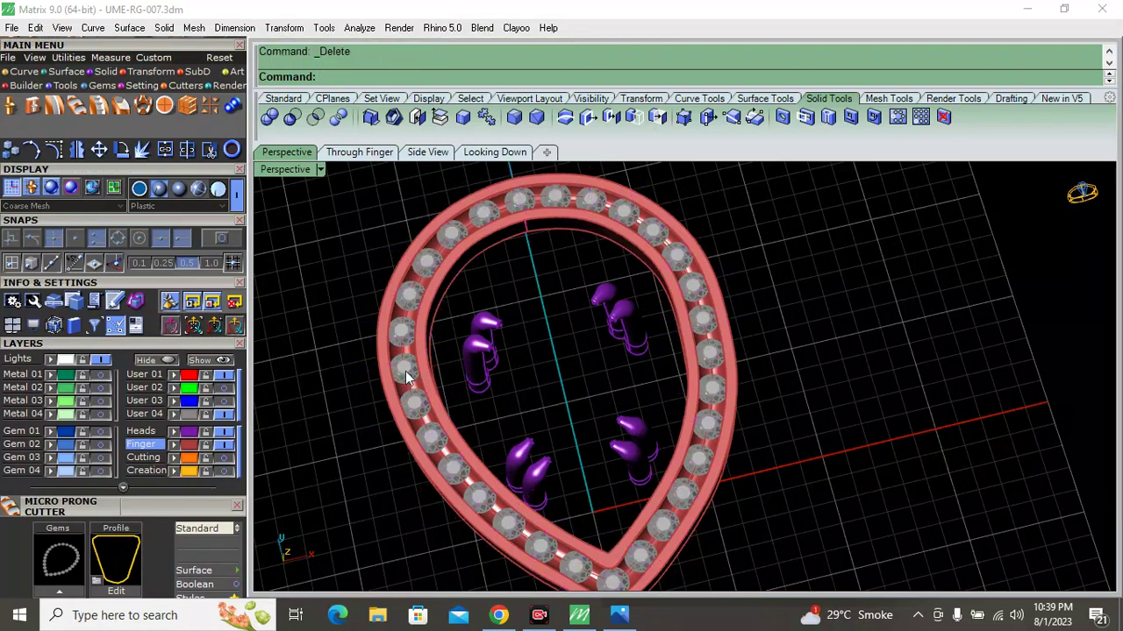
Start micro prong cutters on the 29 halo gems with the square rounded profile
{"action": "left_click", "coordinate": [406, 379]}
{"action": "scroll", "coordinate": [164, 507], "scroll_direction": "down", "scroll_amount": 5}
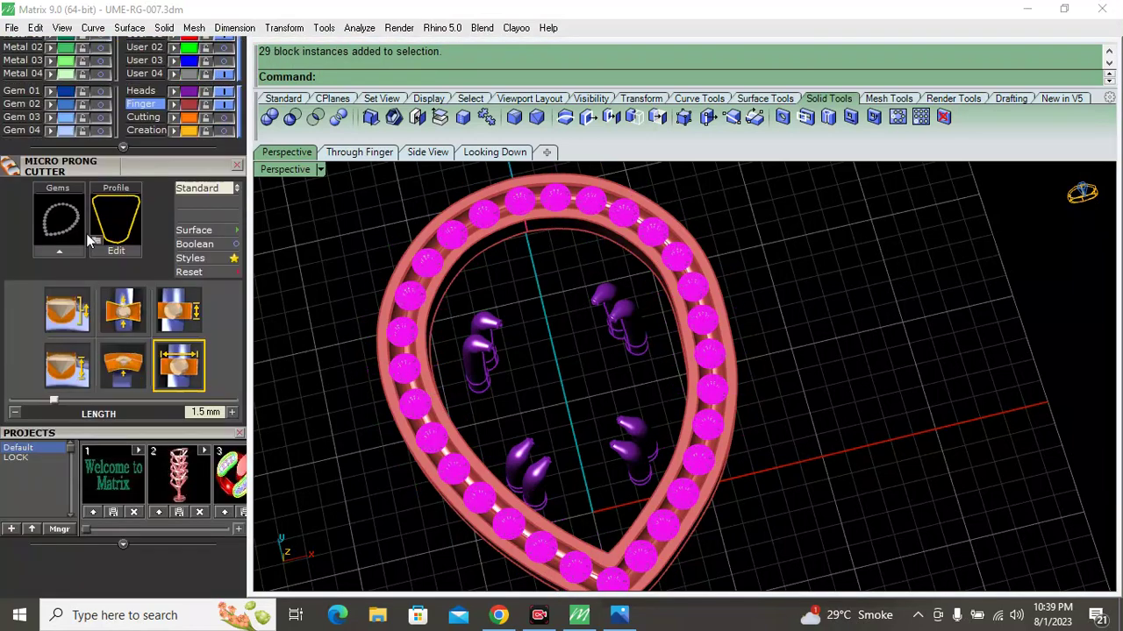
{"action": "left_click", "coordinate": [124, 230]}
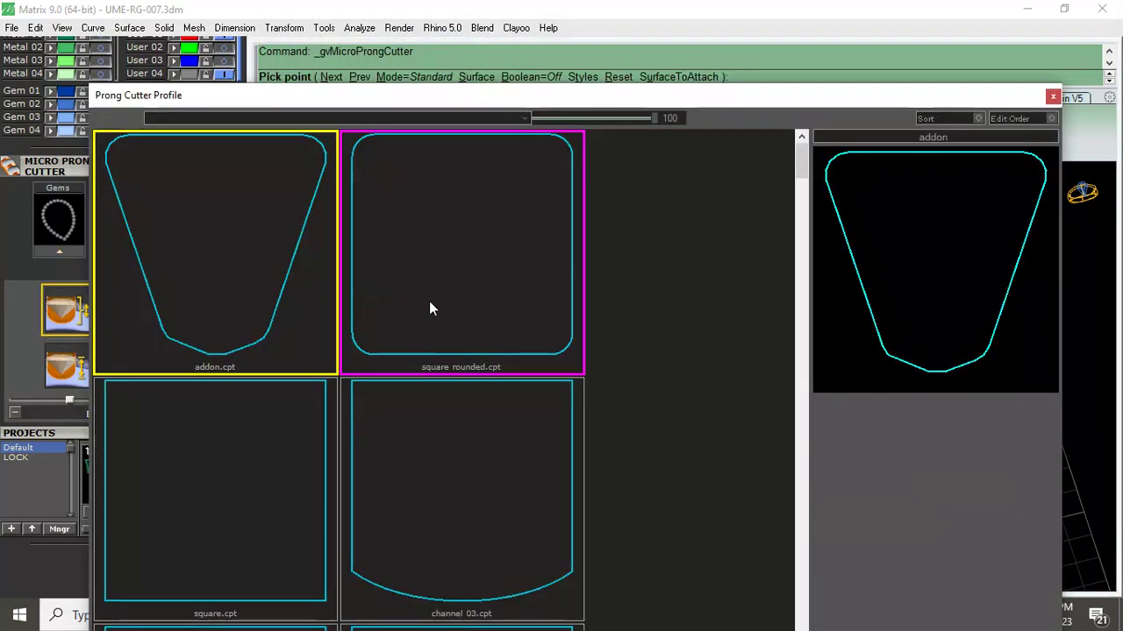
{"action": "double_click", "coordinate": [430, 302]}
{"action": "scroll", "coordinate": [412, 302], "scroll_direction": "down", "scroll_amount": 3}
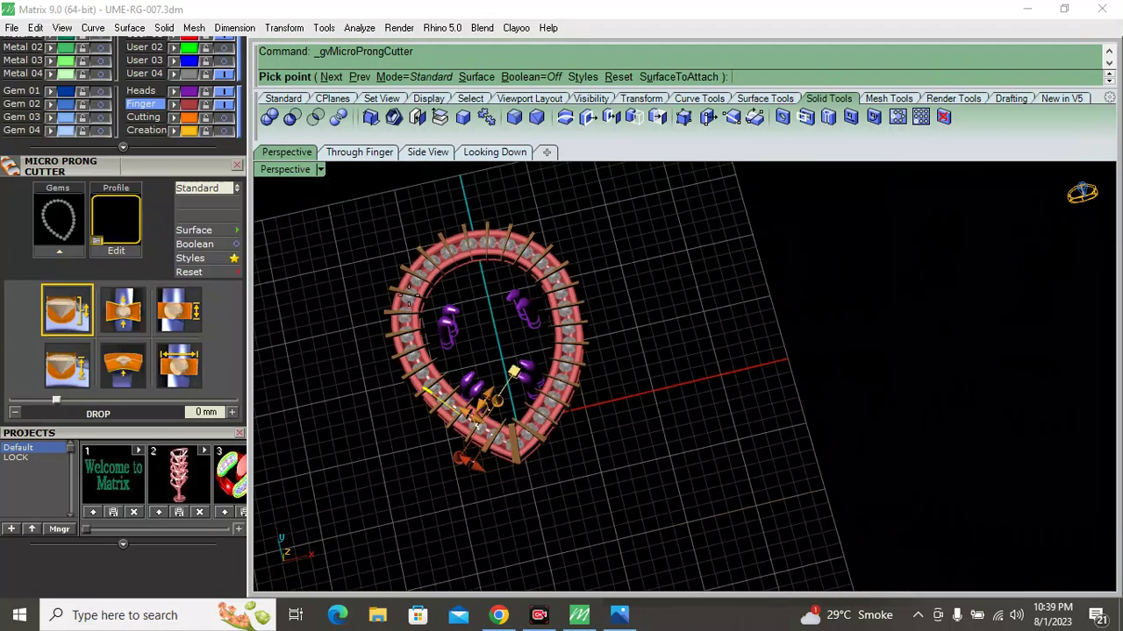
{"action": "scroll", "coordinate": [514, 376], "scroll_direction": "up", "scroll_amount": 5}
Set the prong cutter height to 0.5 mm and create the cutters
{"action": "mouse_move", "coordinate": [514, 343]}
{"action": "right_mouse_down"}
{"action": "mouse_move", "coordinate": [499, 383]}
{"action": "mouse_move", "coordinate": [498, 259]}
{"action": "mouse_move", "coordinate": [579, 249]}
{"action": "mouse_move", "coordinate": [512, 295]}
{"action": "right_mouse_up"}
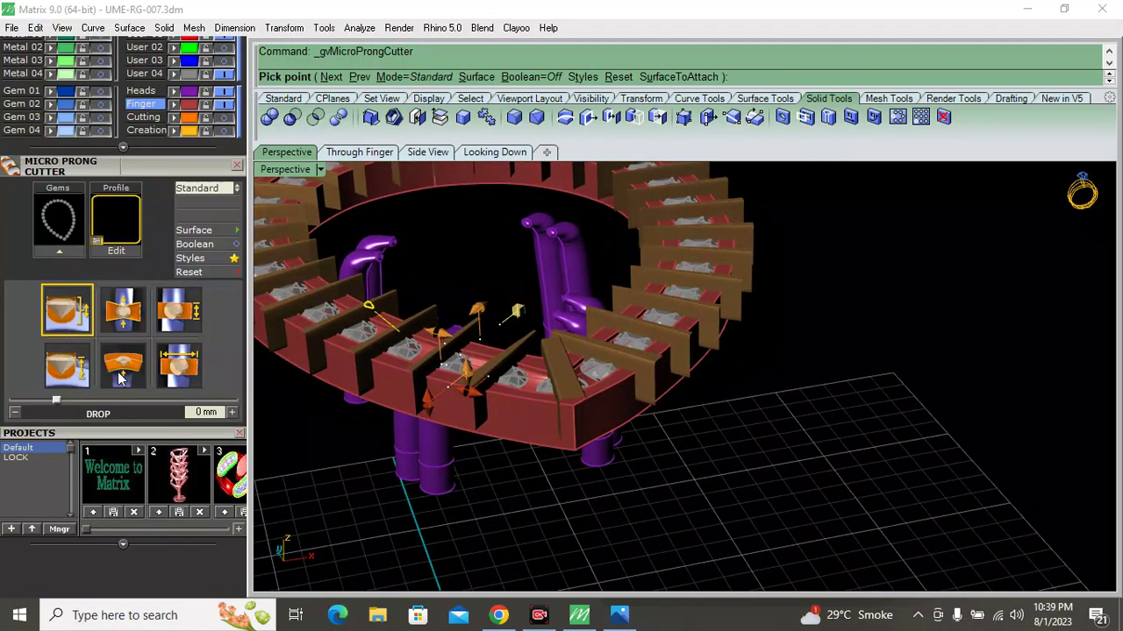
{"action": "left_click", "coordinate": [65, 374]}
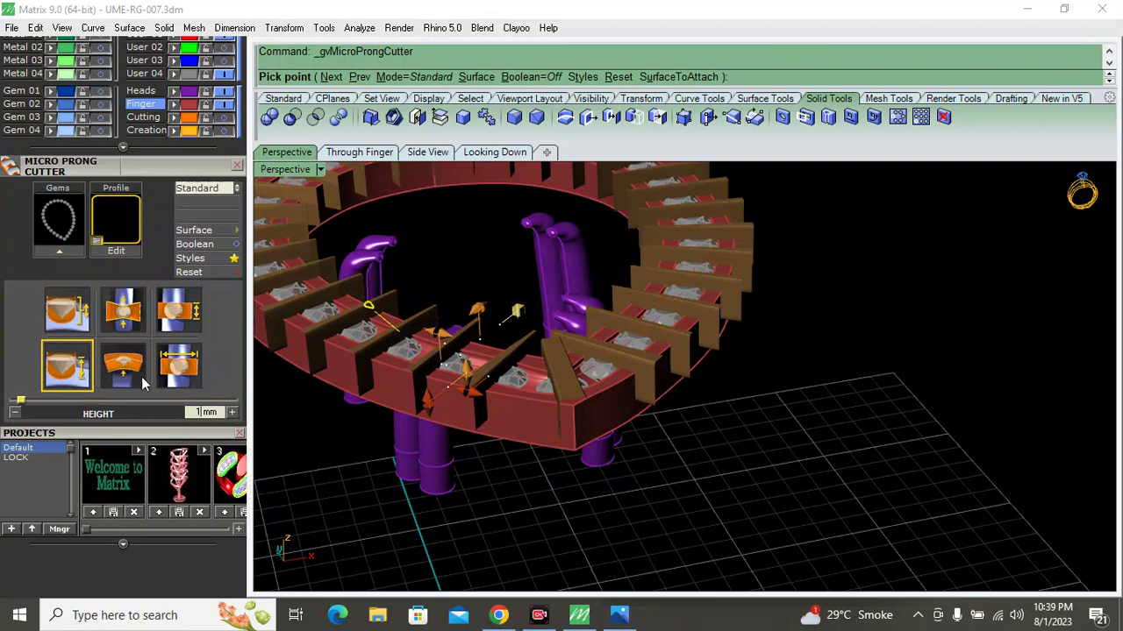
{"action": "left_click", "coordinate": [232, 412]}
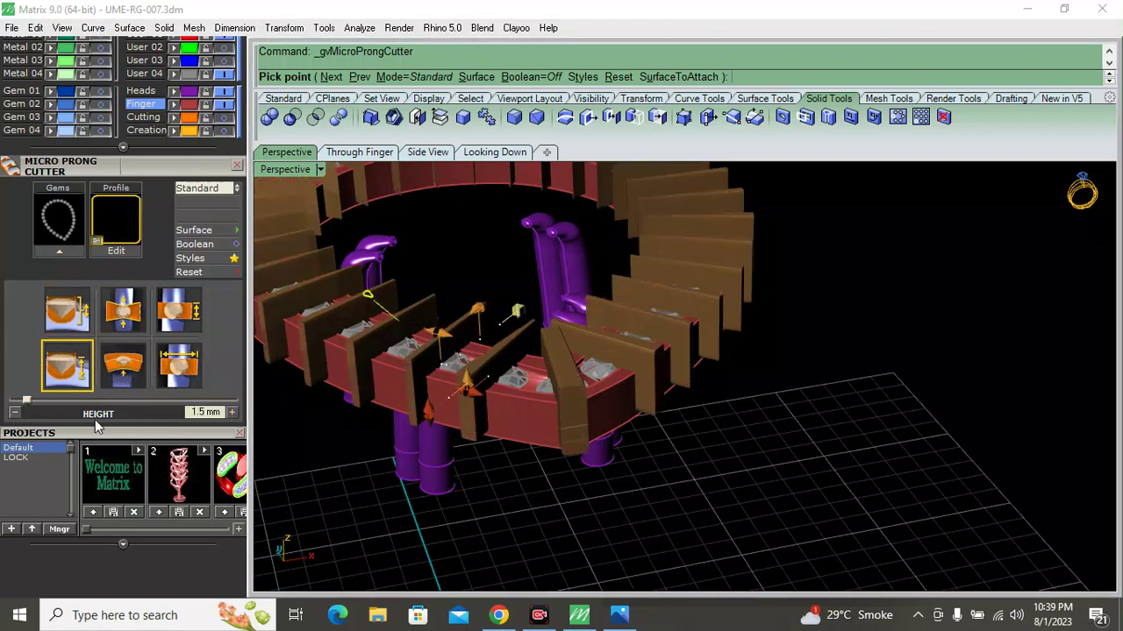
{"action": "left_click", "coordinate": [14, 413]}
{"action": "left_click", "coordinate": [14, 414]}
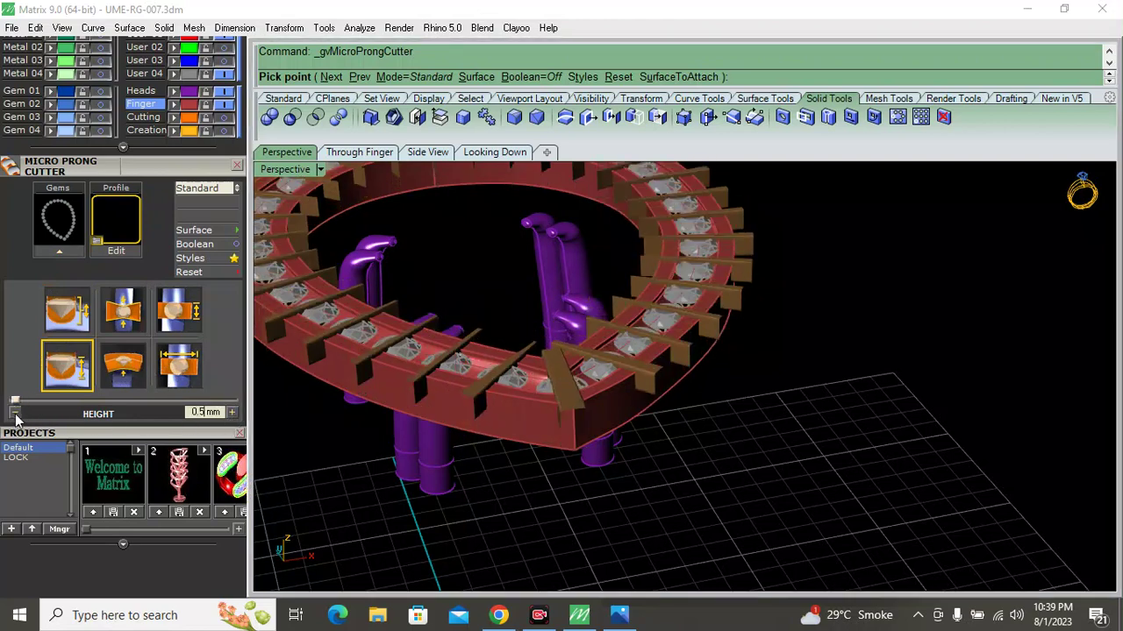
{"action": "mouse_move", "coordinate": [575, 363]}
{"action": "right_mouse_down"}
{"action": "mouse_move", "coordinate": [533, 313]}
{"action": "mouse_move", "coordinate": [500, 377]}
{"action": "right_mouse_up"}
{"action": "key", "text": "Return"}
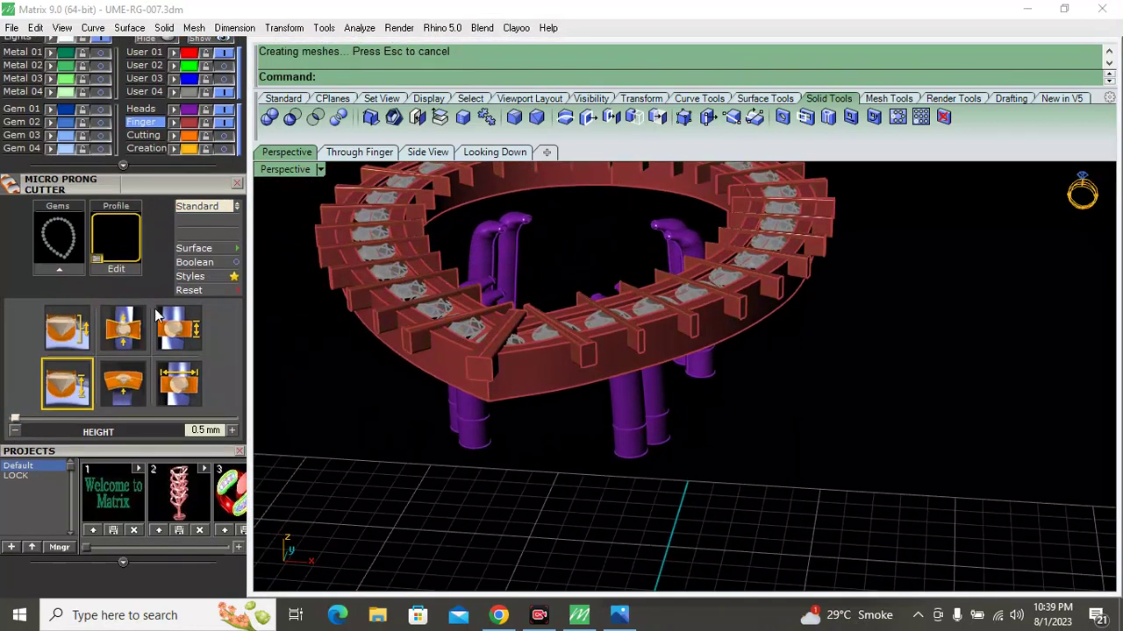
{"action": "scroll", "coordinate": [155, 189], "scroll_direction": "up", "scroll_amount": 5}
{"action": "left_click", "coordinate": [106, 116]}
Subtract the cutter boxes from the halo ring to carve slots, then delete the boxes
{"action": "left_click", "coordinate": [35, 155]}
{"action": "left_click", "coordinate": [529, 368]}
{"action": "key", "text": "Return"}
{"action": "left_click", "coordinate": [471, 366]}
{"action": "key", "text": "Return"}
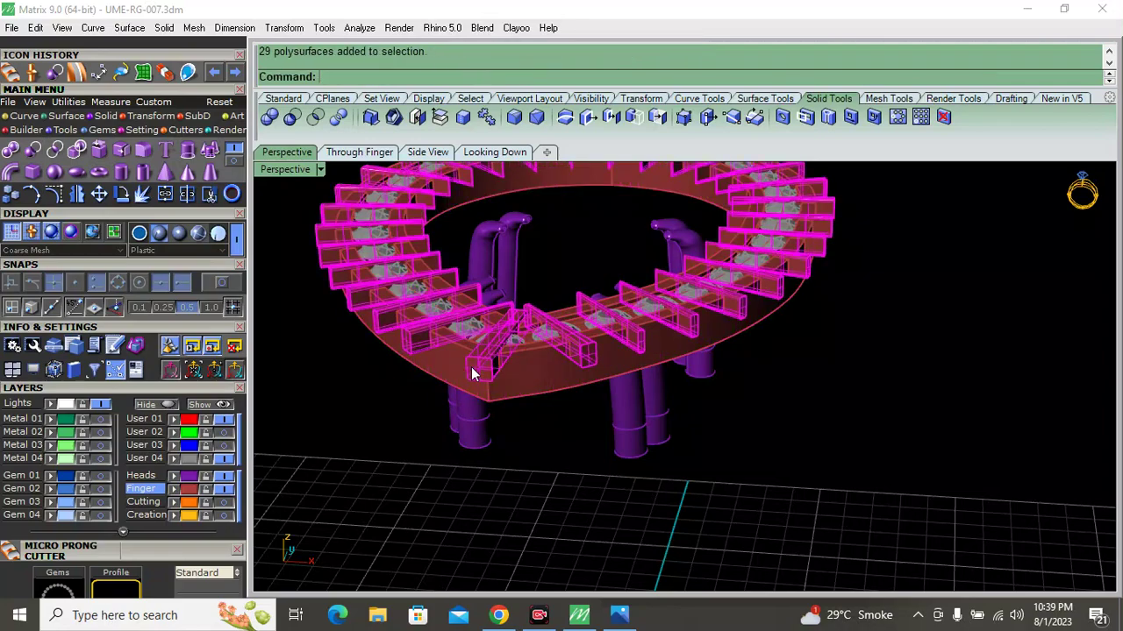
{"action": "key", "text": "Delete"}
Reselect the 29 halo gems and start a new micro prong cutter run on them
{"action": "mouse_move", "coordinate": [521, 326]}
{"action": "right_mouse_down"}
{"action": "mouse_move", "coordinate": [566, 327]}
{"action": "mouse_move", "coordinate": [513, 386]}
{"action": "right_mouse_up"}
{"action": "scroll", "coordinate": [473, 390], "scroll_direction": "up", "scroll_amount": 5}
{"action": "left_click", "coordinate": [277, 386]}
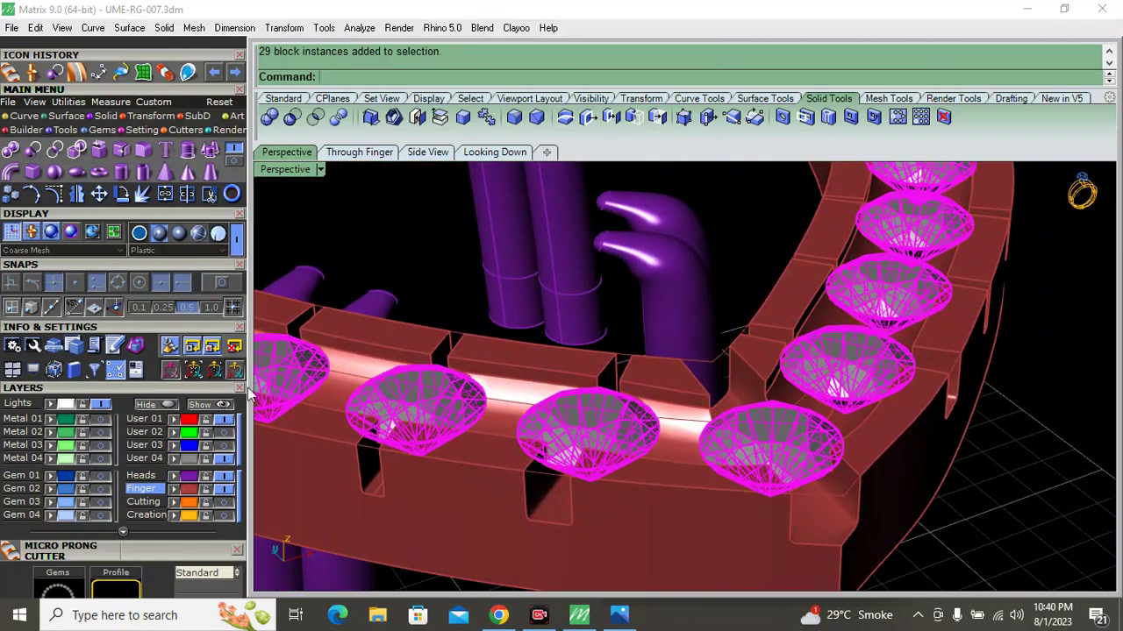
{"action": "scroll", "coordinate": [135, 392], "scroll_direction": "down", "scroll_amount": 2}
{"action": "scroll", "coordinate": [136, 272], "scroll_direction": "down", "scroll_amount": 3}
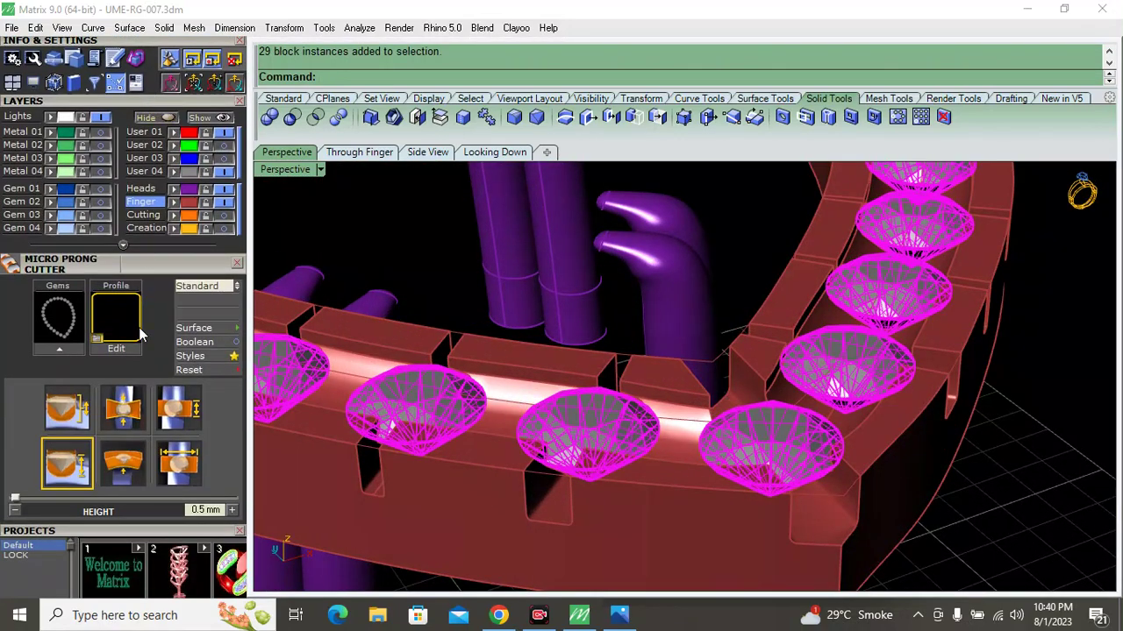
{"action": "left_click", "coordinate": [59, 346]}
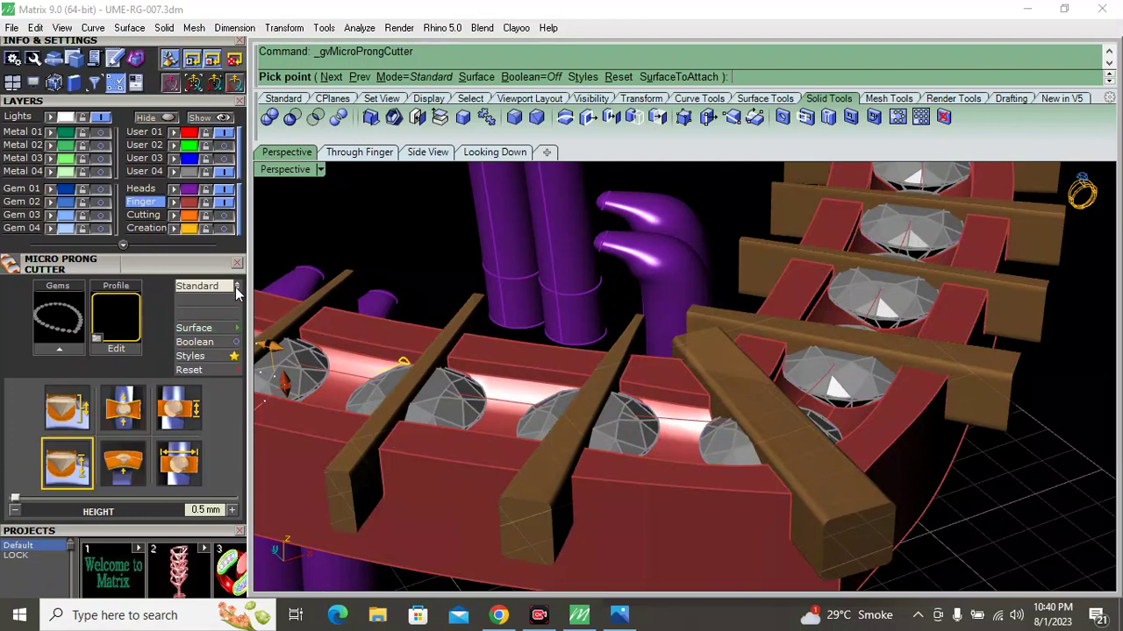
Switch the prong cutters to Middle mode and set the middle width to 0.5 mm
{"action": "left_click", "coordinate": [235, 287]}
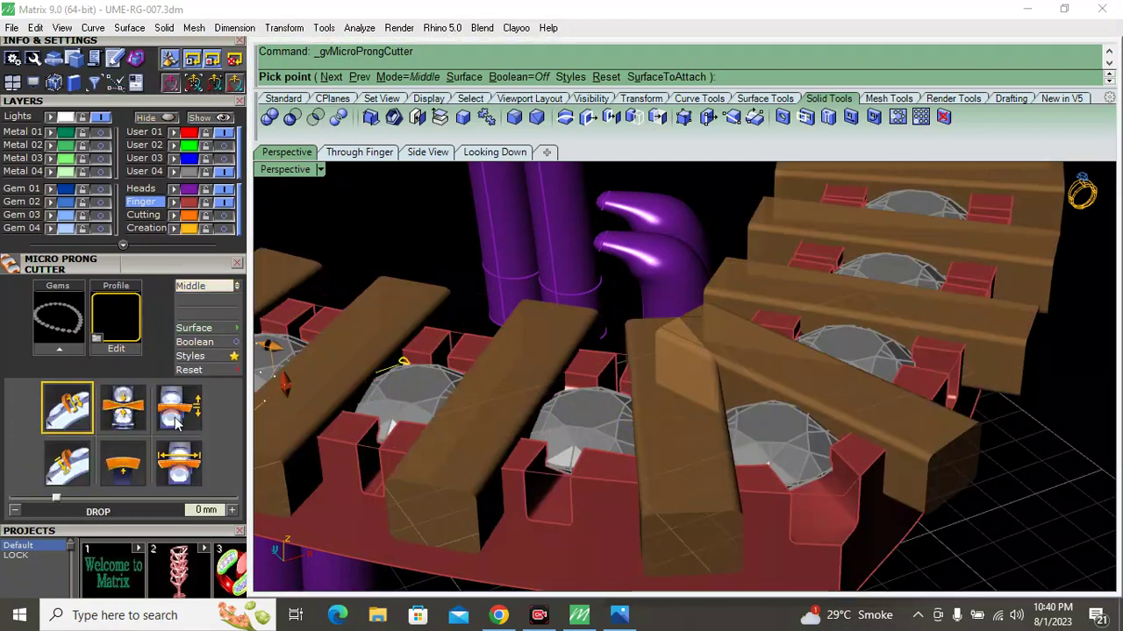
{"action": "left_click", "coordinate": [127, 423]}
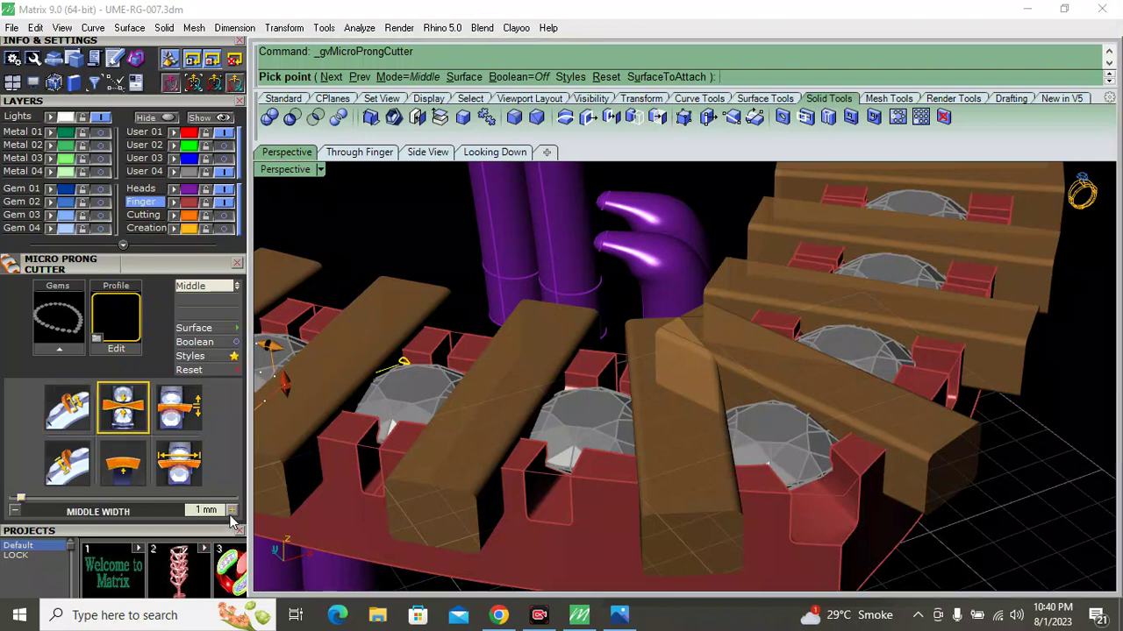
{"action": "left_click", "coordinate": [232, 511]}
{"action": "left_click", "coordinate": [15, 511]}
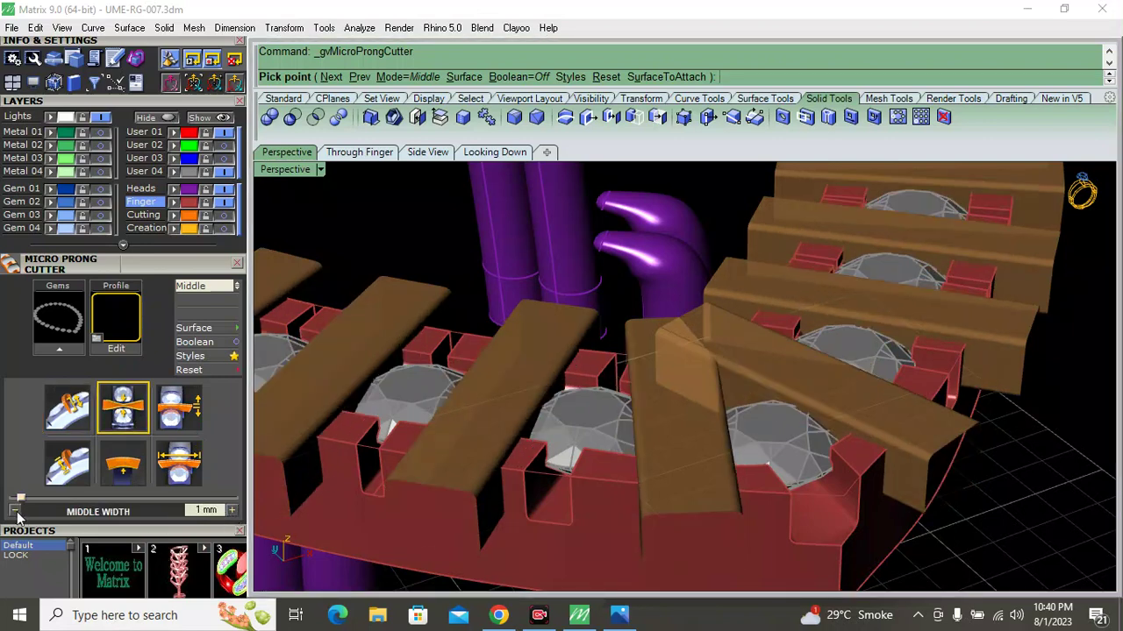
{"action": "left_click", "coordinate": [15, 510]}
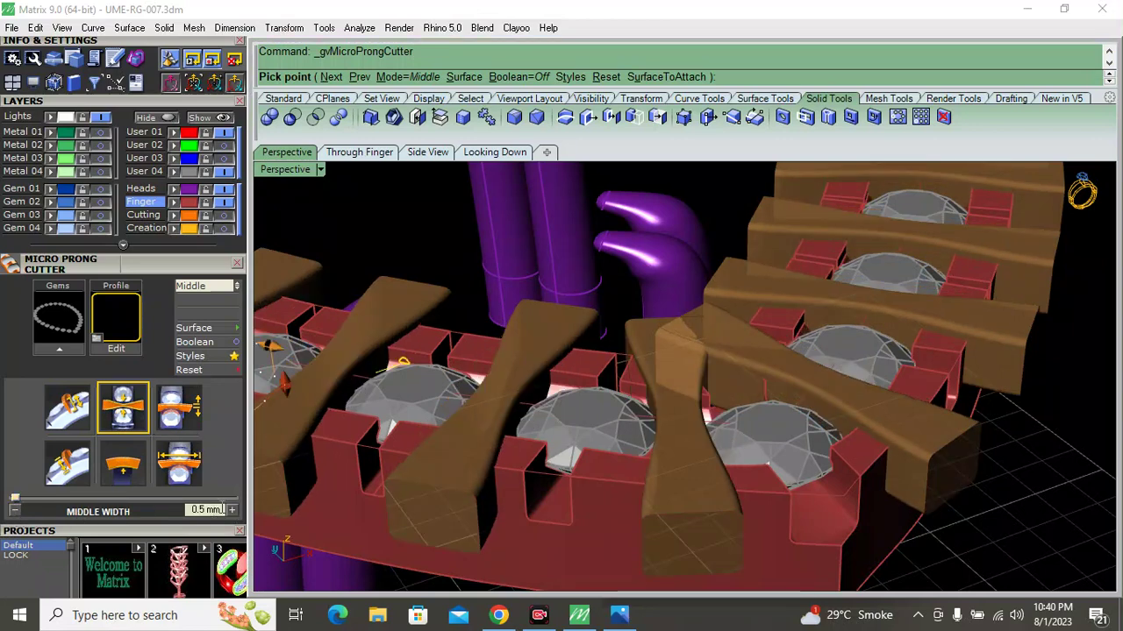
Set the cutter width adjustment to 0.2 mm and finish the Micro Prong Cutter command
{"action": "left_click", "coordinate": [184, 427]}
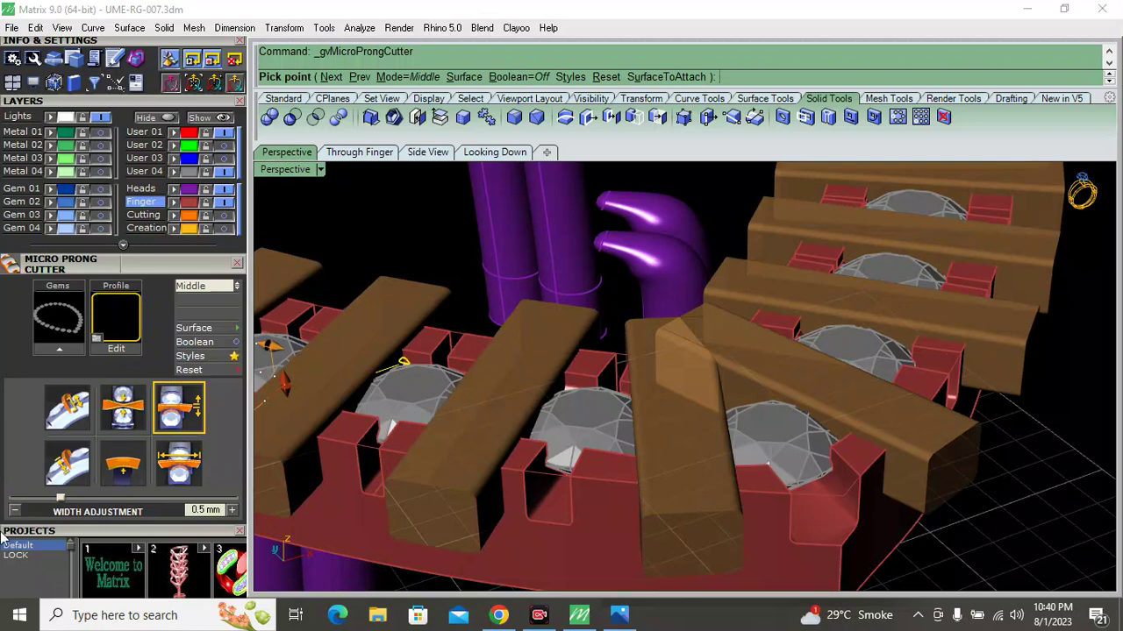
{"action": "left_click", "coordinate": [15, 510]}
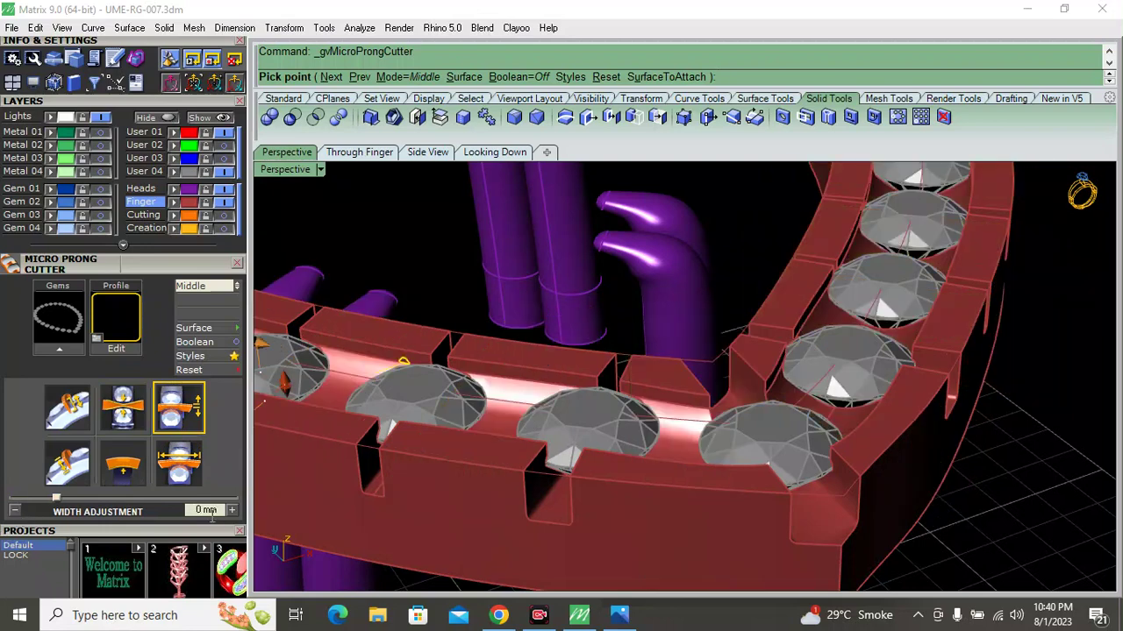
{"action": "left_click", "coordinate": [233, 509]}
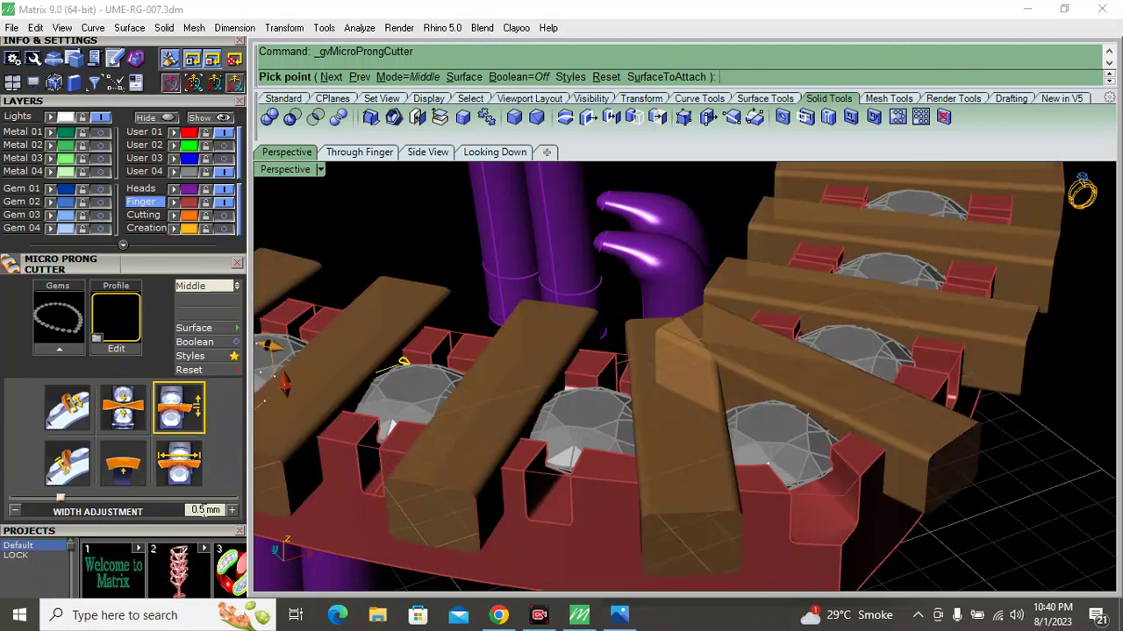
{"action": "key", "text": "Return"}
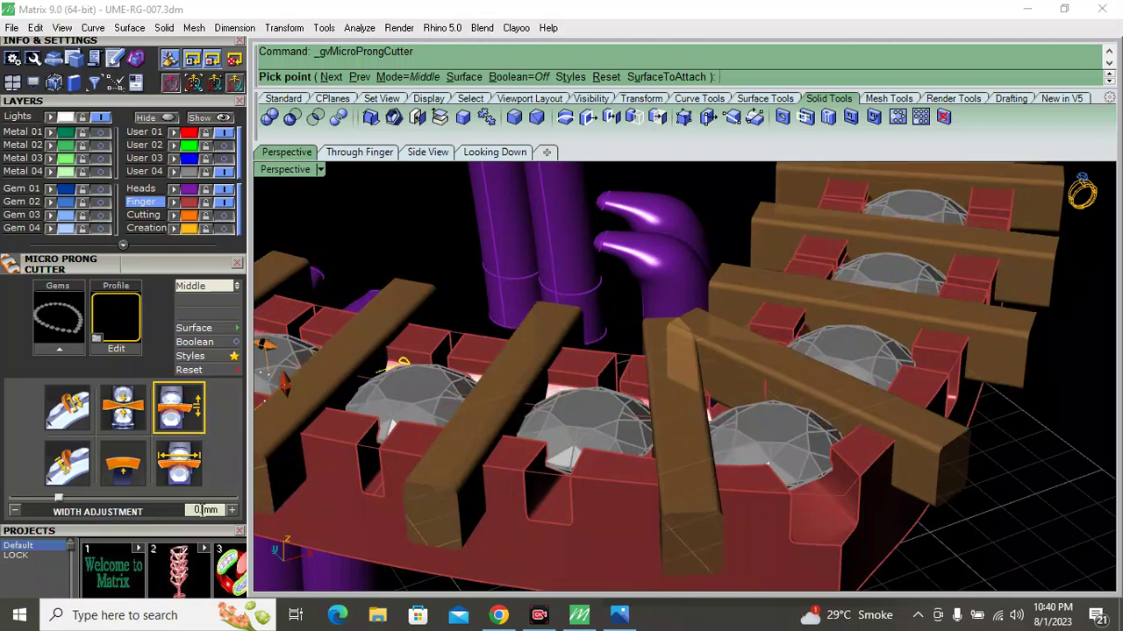
{"action": "key", "text": "Return"}
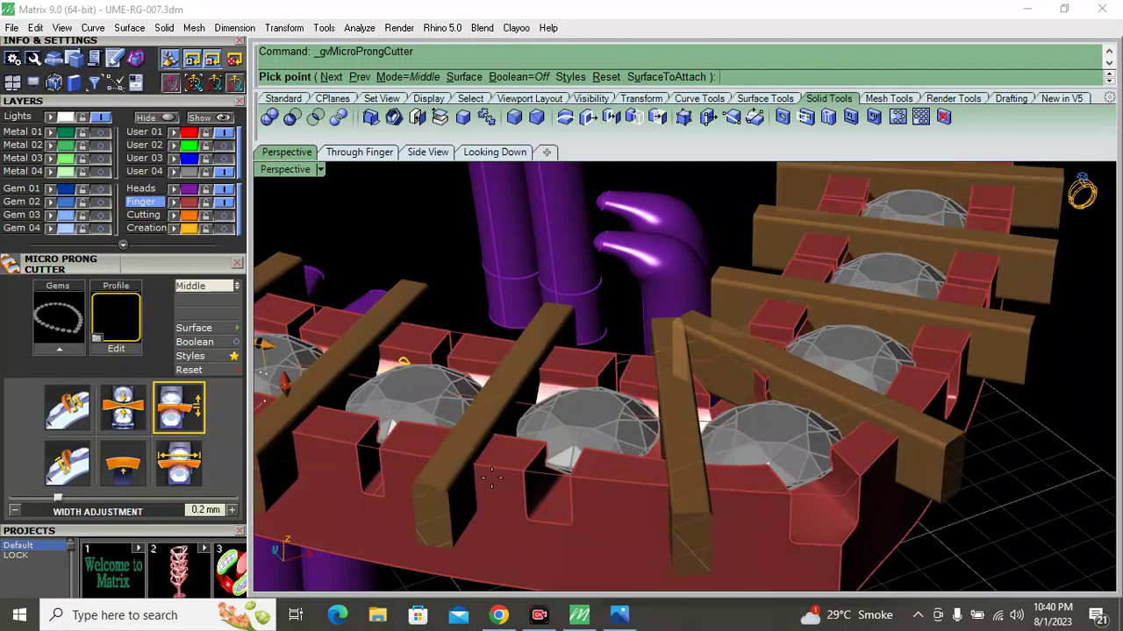
{"action": "key", "text": "Return"}
{"action": "scroll", "coordinate": [493, 480], "scroll_direction": "down", "scroll_amount": 5}
{"action": "scroll", "coordinate": [518, 473], "scroll_direction": "down", "scroll_amount": 5}
{"action": "scroll", "coordinate": [538, 469], "scroll_direction": "down", "scroll_amount": 3}
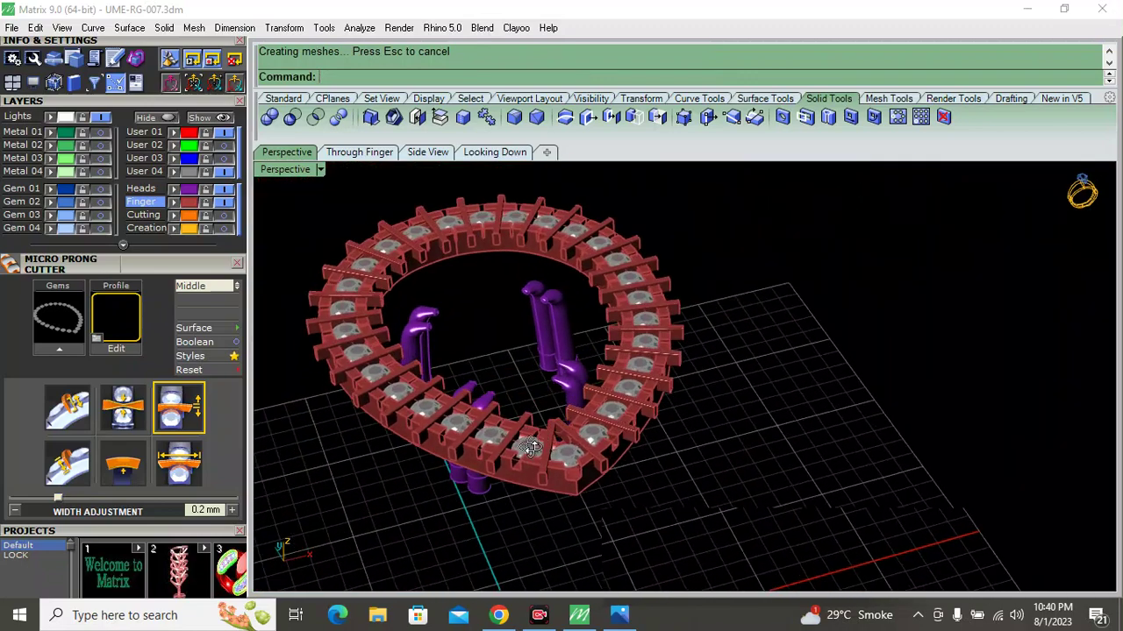
Make a first Boolean subtraction of the crossbar cutters from the halo frame
{"action": "right_click_drag", "start_coordinate": [538, 439], "coordinate": [560, 462]}
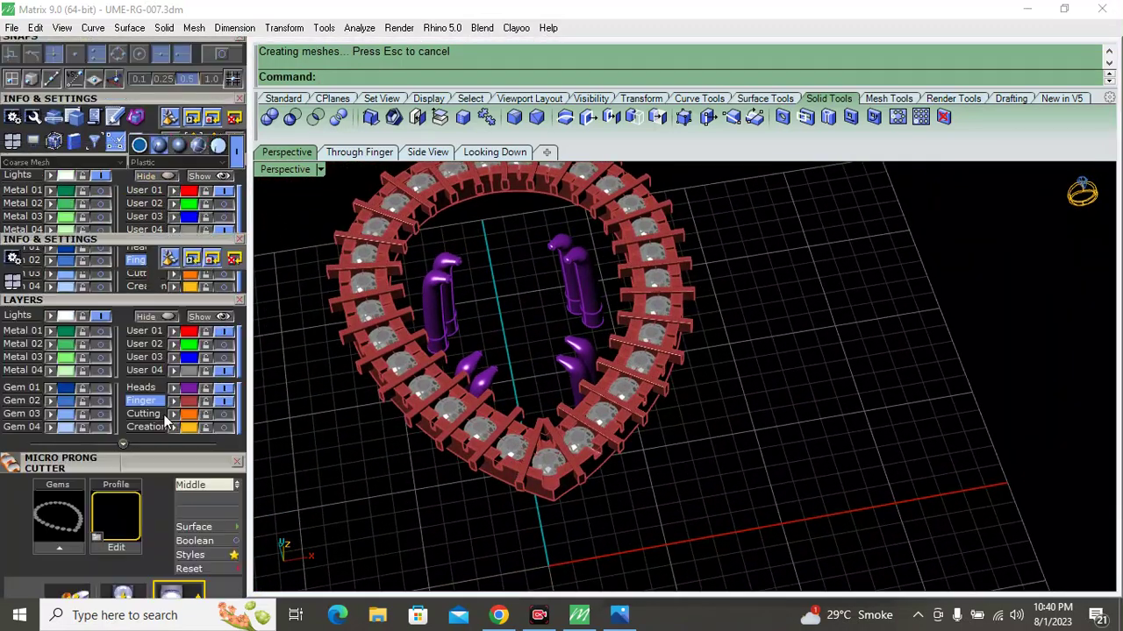
{"action": "scroll", "coordinate": [507, 421], "scroll_direction": "up", "scroll_amount": 5}
{"action": "left_click", "coordinate": [530, 482]}
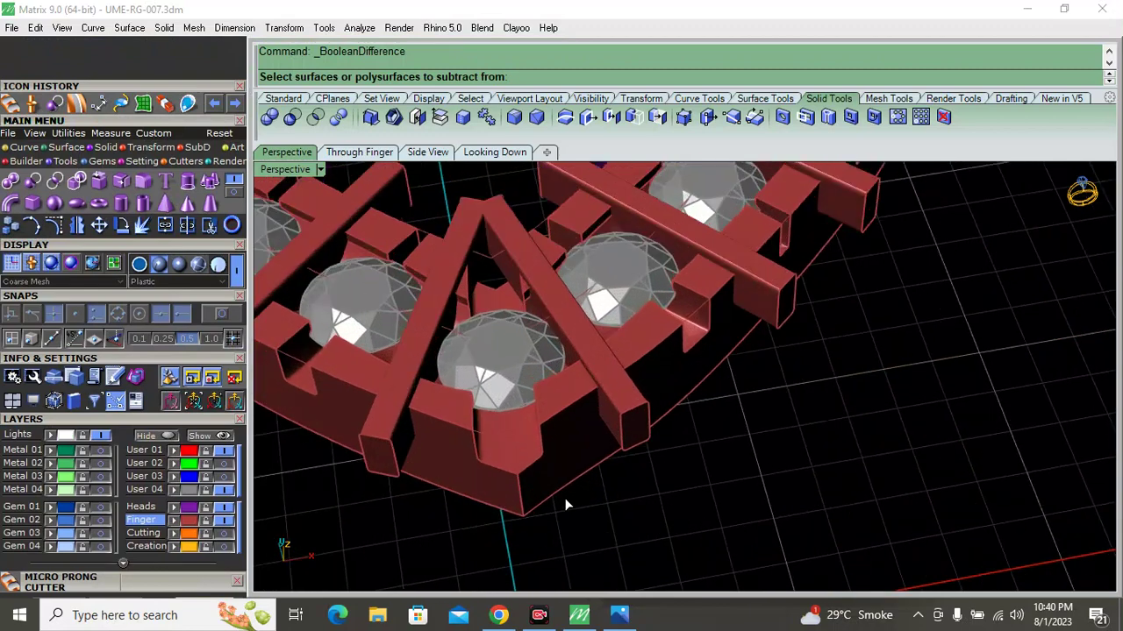
{"action": "key", "text": "Return"}
{"action": "left_click", "coordinate": [397, 451]}
{"action": "key", "text": "Return"}
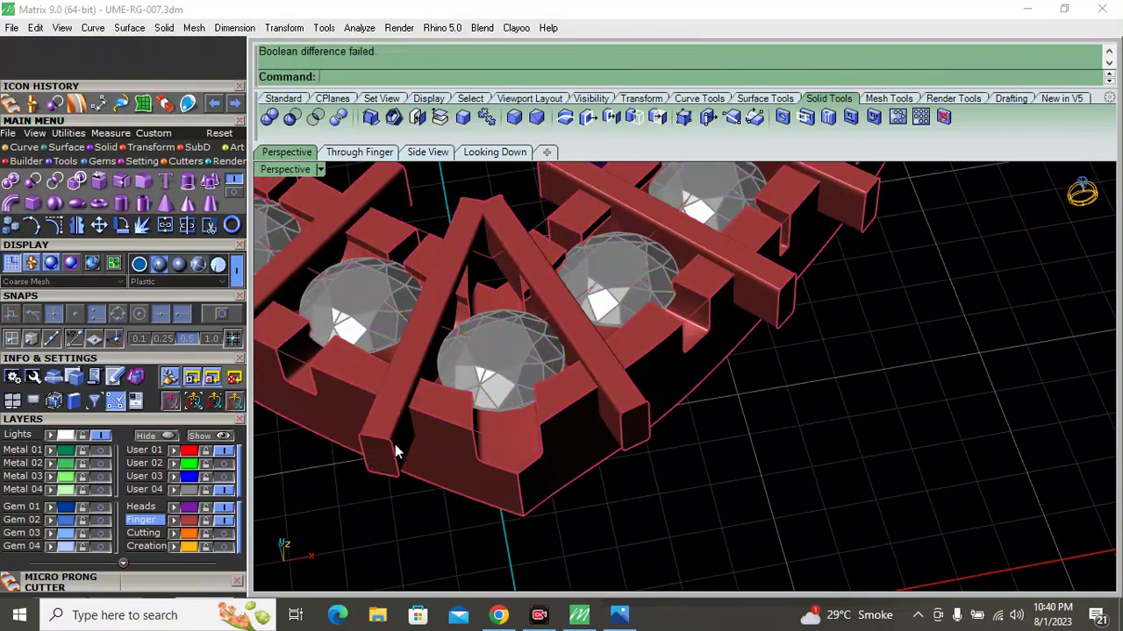
Ungroup the crossbar cutters and regroup them without the diagonal crossbar
{"action": "left_click", "coordinate": [485, 216]}
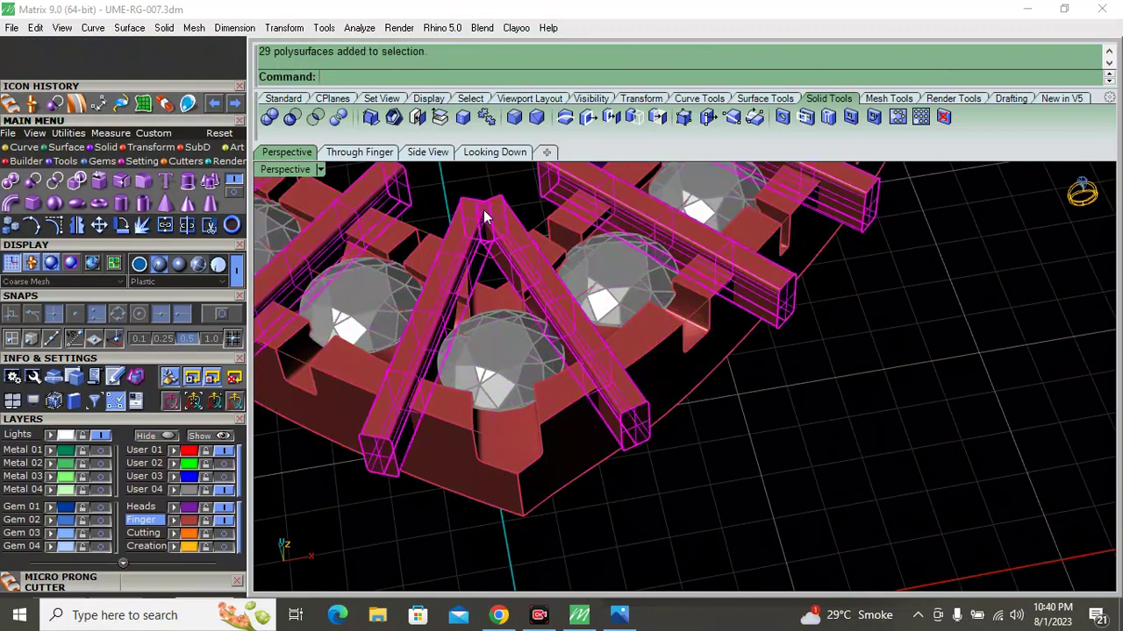
{"action": "type", "text": "Ungroup"}
{"action": "key", "text": "Return"}
{"action": "left_click", "coordinate": [488, 210], "text": "ctrl"}
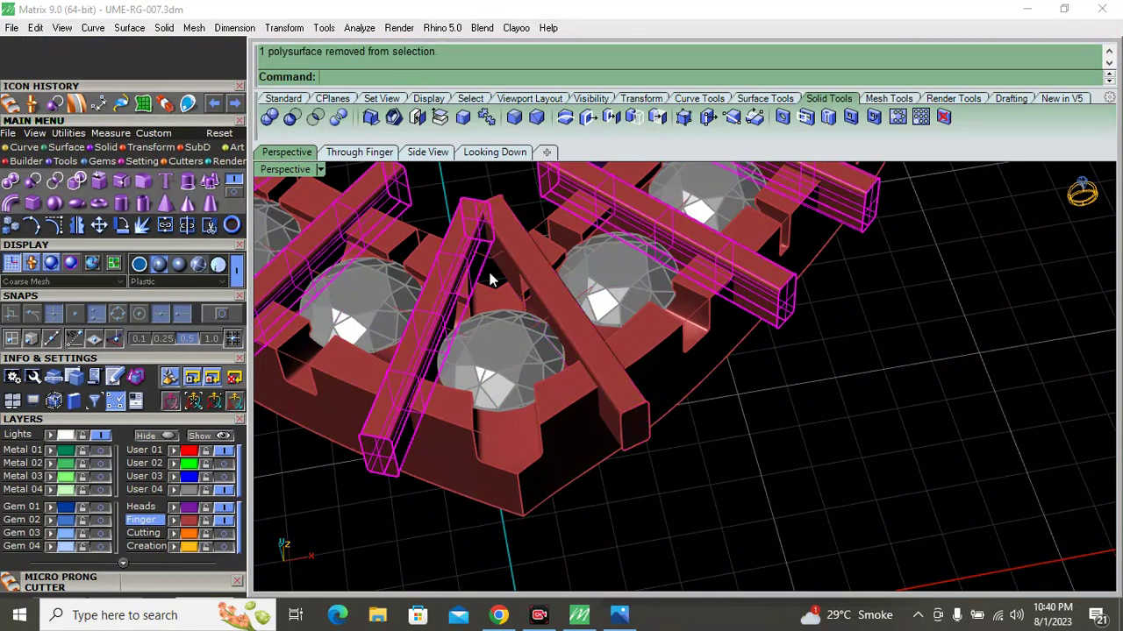
{"action": "key", "text": "ctrl+g"}
Subtract the regrouped crossbars from the frame base, leaving the diagonal crossbar out
{"action": "left_click", "coordinate": [544, 413]}
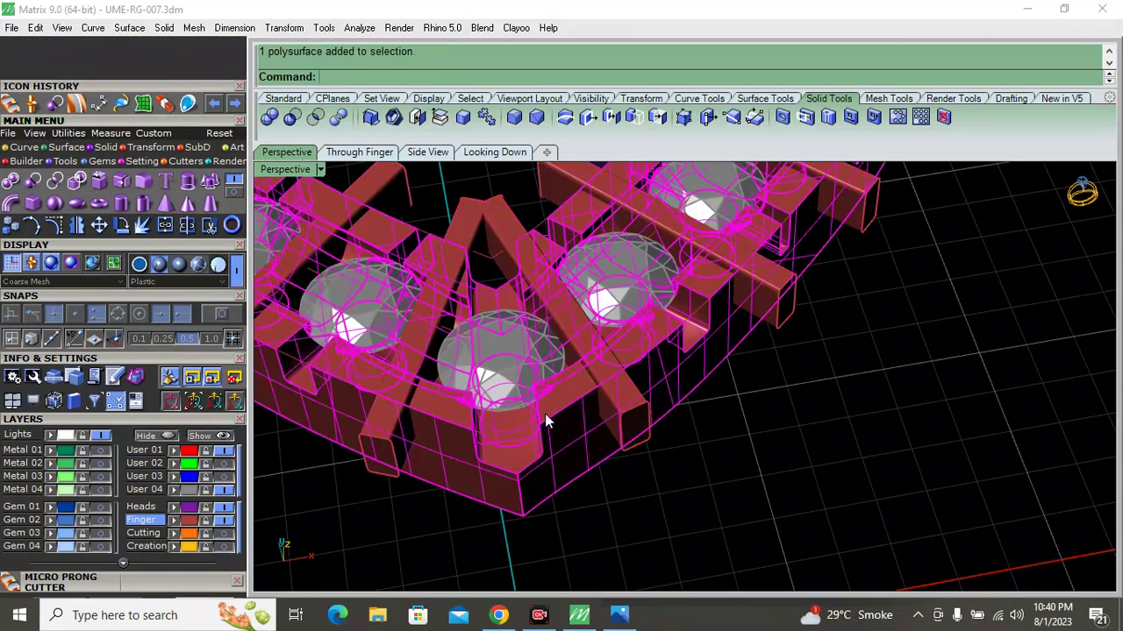
{"action": "left_click", "coordinate": [54, 106]}
{"action": "left_click", "coordinate": [473, 235]}
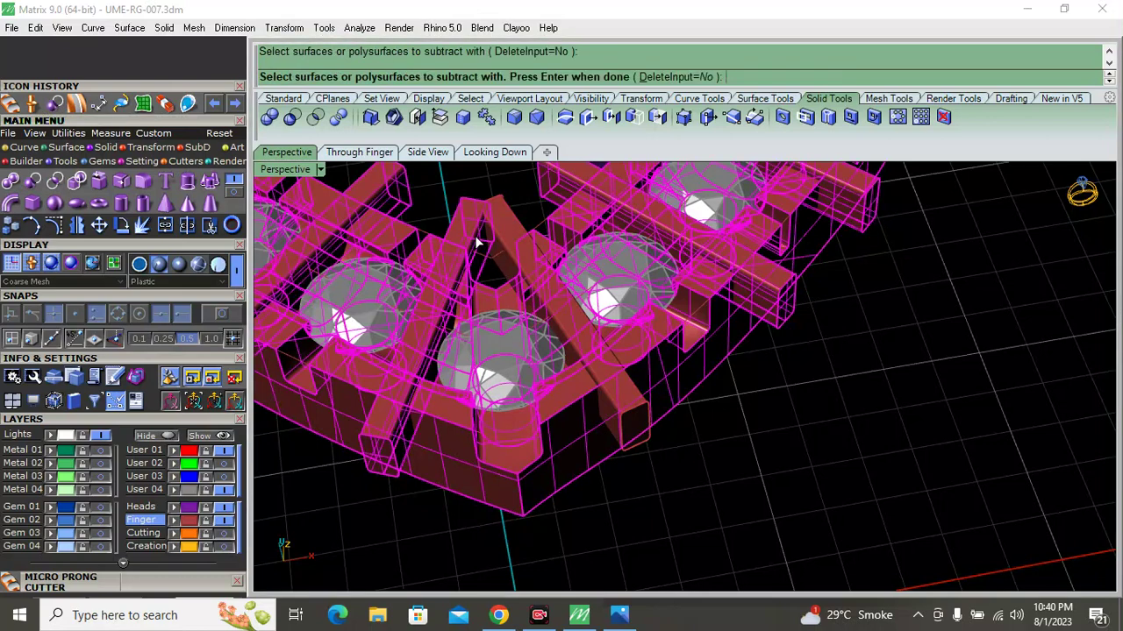
{"action": "key", "text": "Return"}
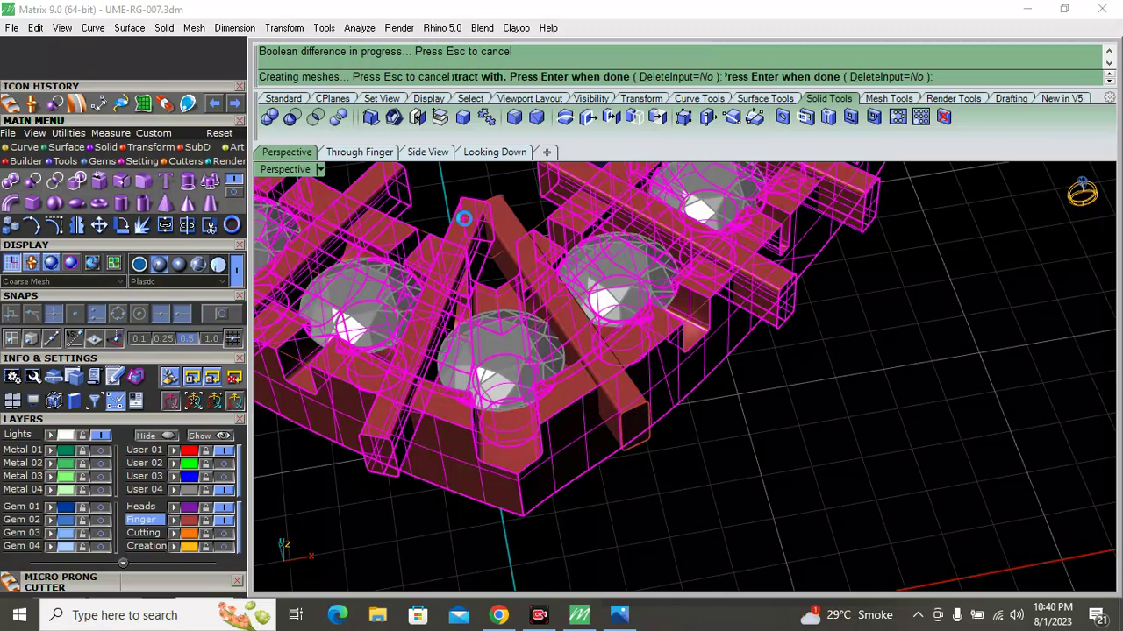
{"action": "left_click", "coordinate": [465, 227]}
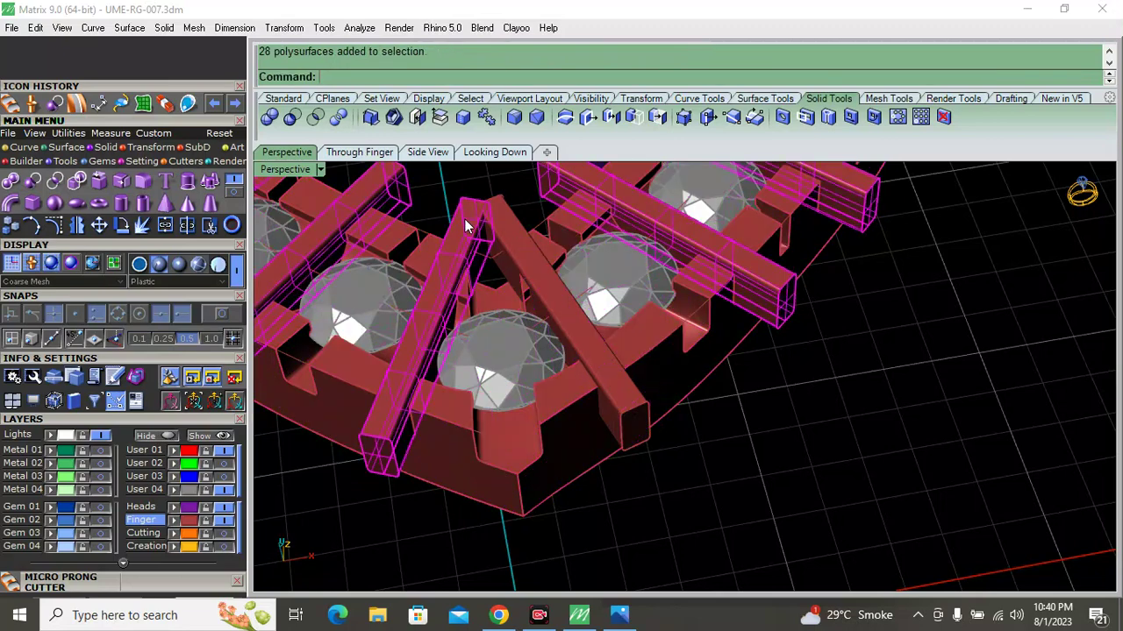
{"action": "key", "text": "Delete"}
{"action": "key", "text": "ctrl+z"}
{"action": "key", "text": "Return"}
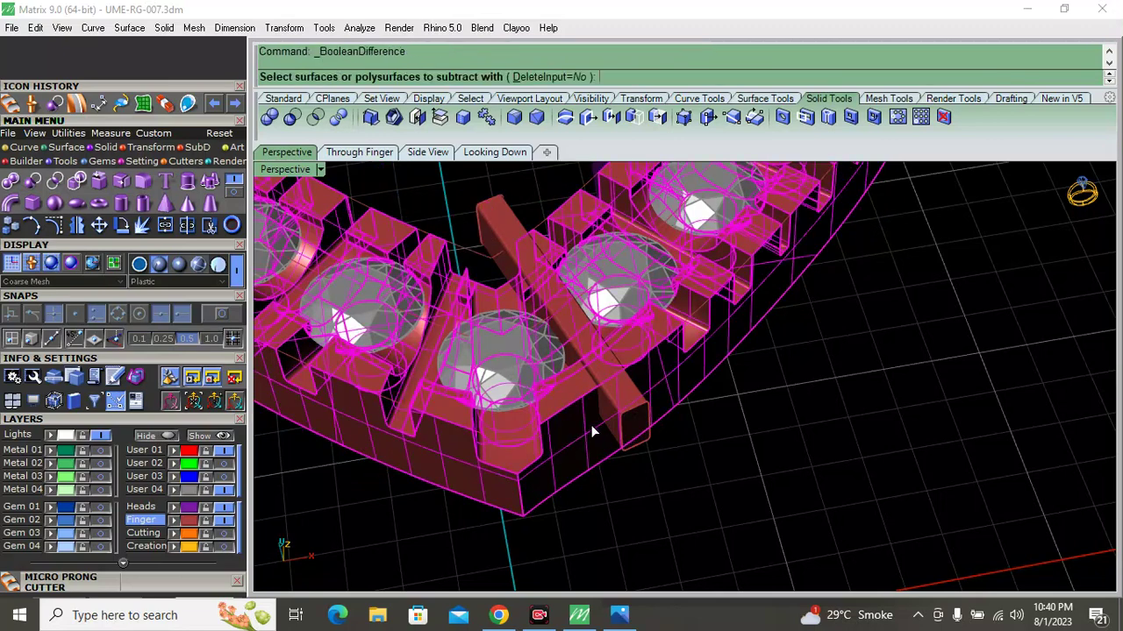
{"action": "key", "text": "Return"}
{"action": "key", "text": "Return"}
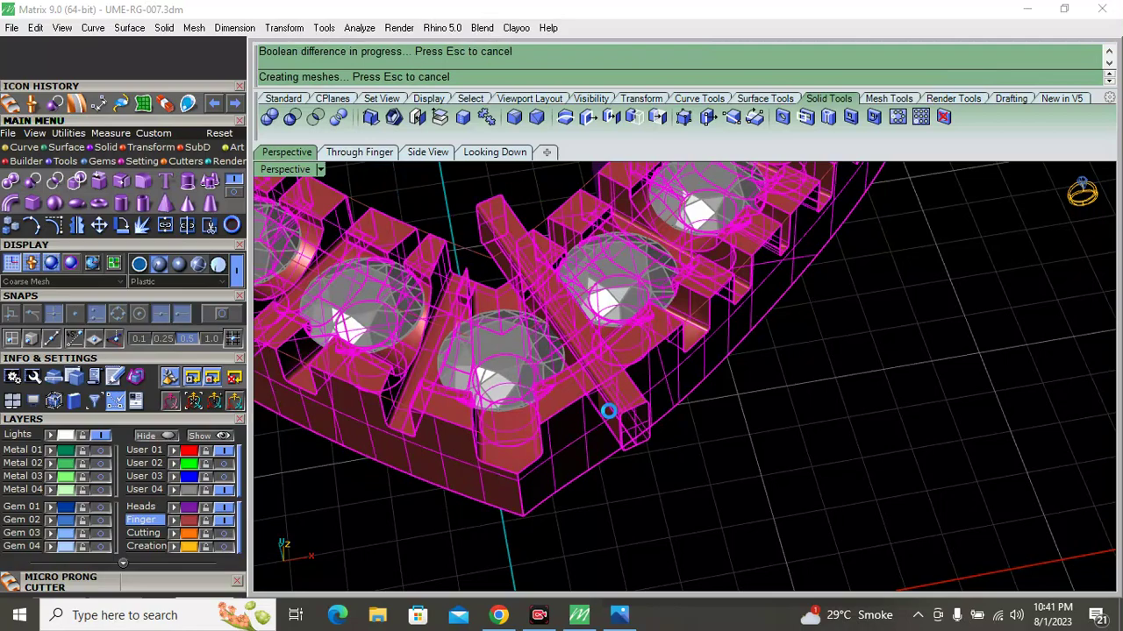
{"action": "left_click", "coordinate": [608, 410]}
Delete the leftover diagonal crossbar
{"action": "key", "text": "Delete"}
{"action": "scroll", "coordinate": [603, 437], "scroll_direction": "down", "scroll_amount": 5}
{"action": "mouse_move", "coordinate": [604, 437]}
{"action": "right_mouse_down"}
{"action": "mouse_move", "coordinate": [459, 416]}
{"action": "mouse_move", "coordinate": [573, 351]}
{"action": "mouse_move", "coordinate": [715, 358]}
{"action": "mouse_move", "coordinate": [574, 398]}
{"action": "mouse_move", "coordinate": [701, 368]}
{"action": "mouse_move", "coordinate": [810, 367]}
{"action": "mouse_move", "coordinate": [556, 383]}
{"action": "mouse_move", "coordinate": [574, 458]}
{"action": "mouse_move", "coordinate": [570, 397]}
{"action": "mouse_move", "coordinate": [614, 386]}
{"action": "right_mouse_up"}
{"action": "scroll", "coordinate": [574, 405], "scroll_direction": "up", "scroll_amount": 5}
{"action": "scroll", "coordinate": [659, 371], "scroll_direction": "down", "scroll_amount": 5}
{"action": "scroll", "coordinate": [491, 306], "scroll_direction": "down", "scroll_amount": 2}
{"action": "right_click_drag", "start_coordinate": [492, 306], "coordinate": [408, 313]}
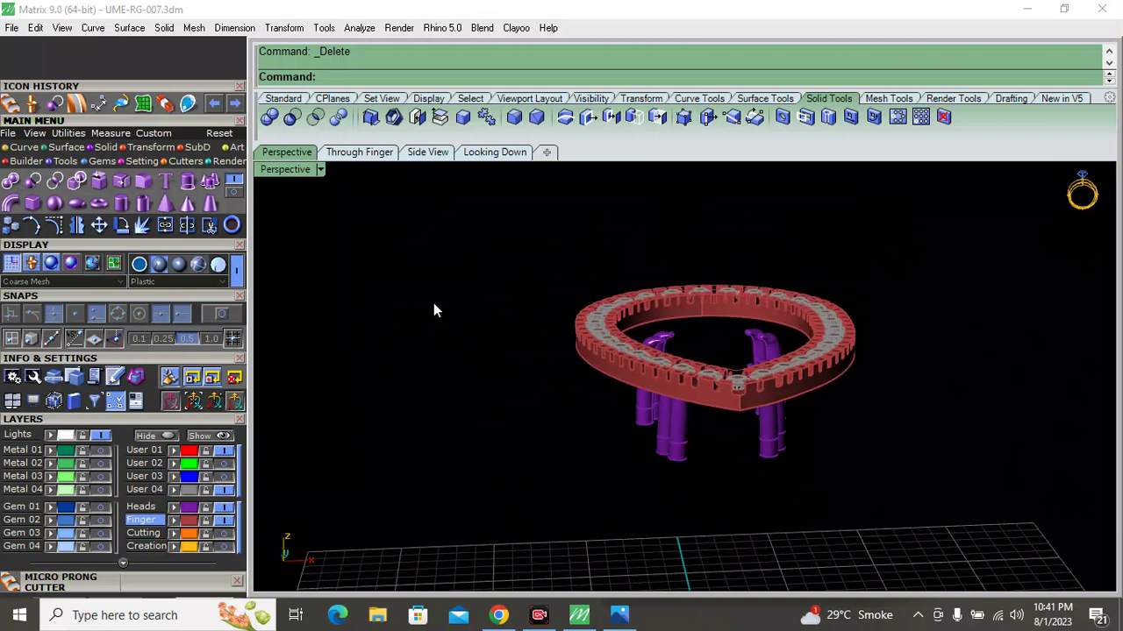
Delete the halo frame and its stones while keeping the purple prong heads
{"action": "left_click_drag", "start_coordinate": [454, 275], "coordinate": [871, 419]}
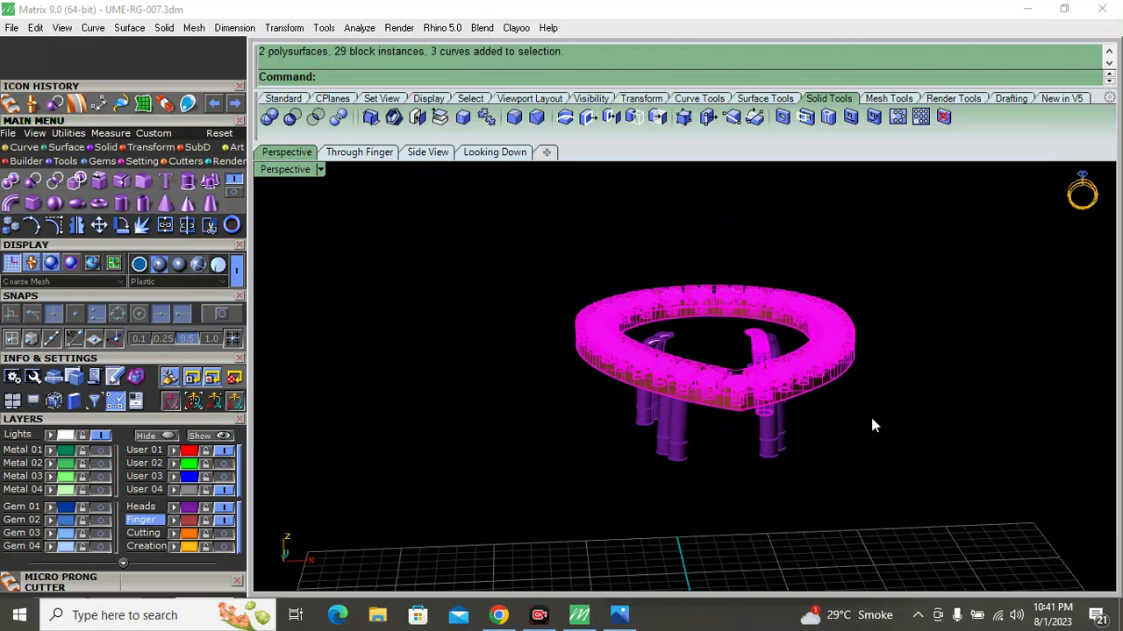
{"action": "left_click", "coordinate": [721, 367], "text": "ctrl"}
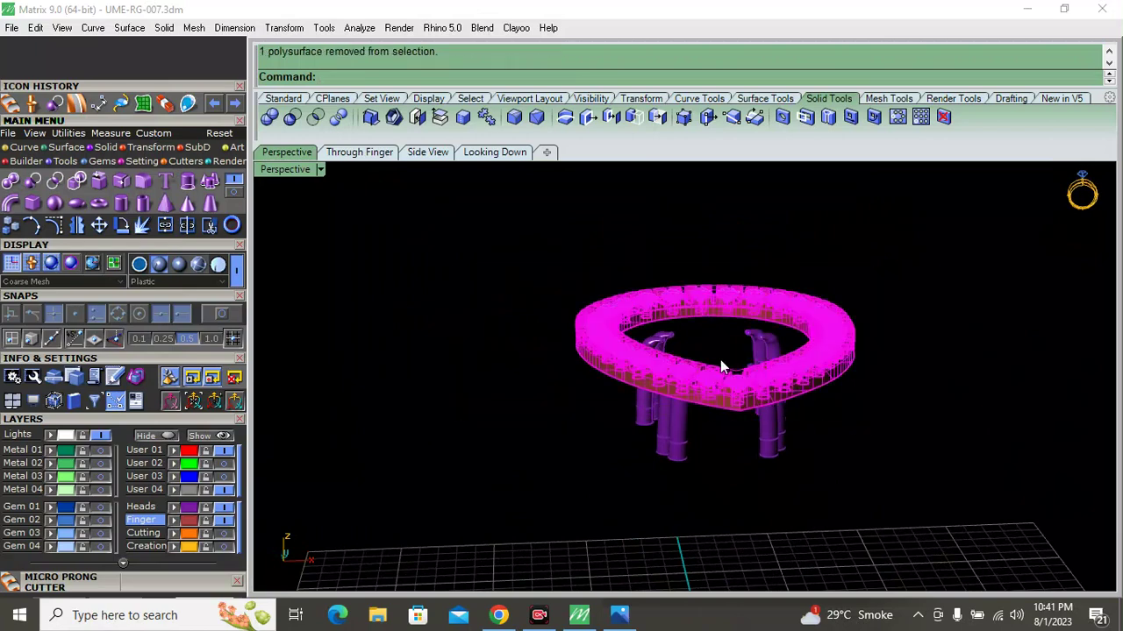
{"action": "key", "text": "Delete"}
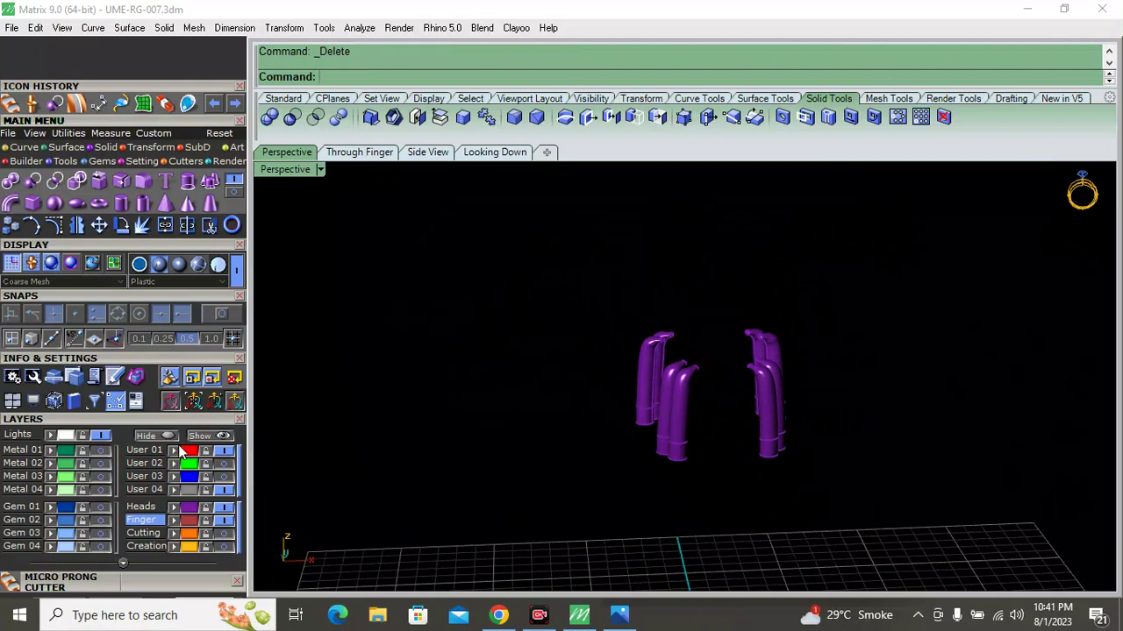
{"action": "left_click", "coordinate": [112, 464]}
Turn on the User 02 and Gem layers to show the green prongs and blue stones, and inspect the ring
{"action": "left_click", "coordinate": [220, 464]}
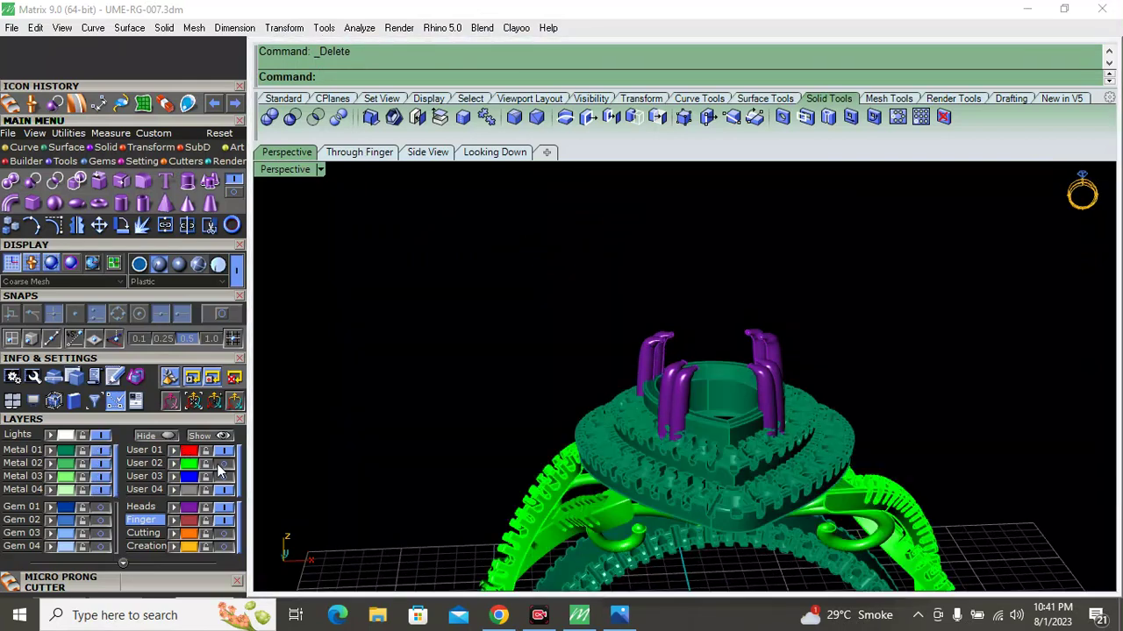
{"action": "left_click", "coordinate": [105, 526]}
{"action": "right_click_drag", "start_coordinate": [605, 374], "coordinate": [527, 278]}
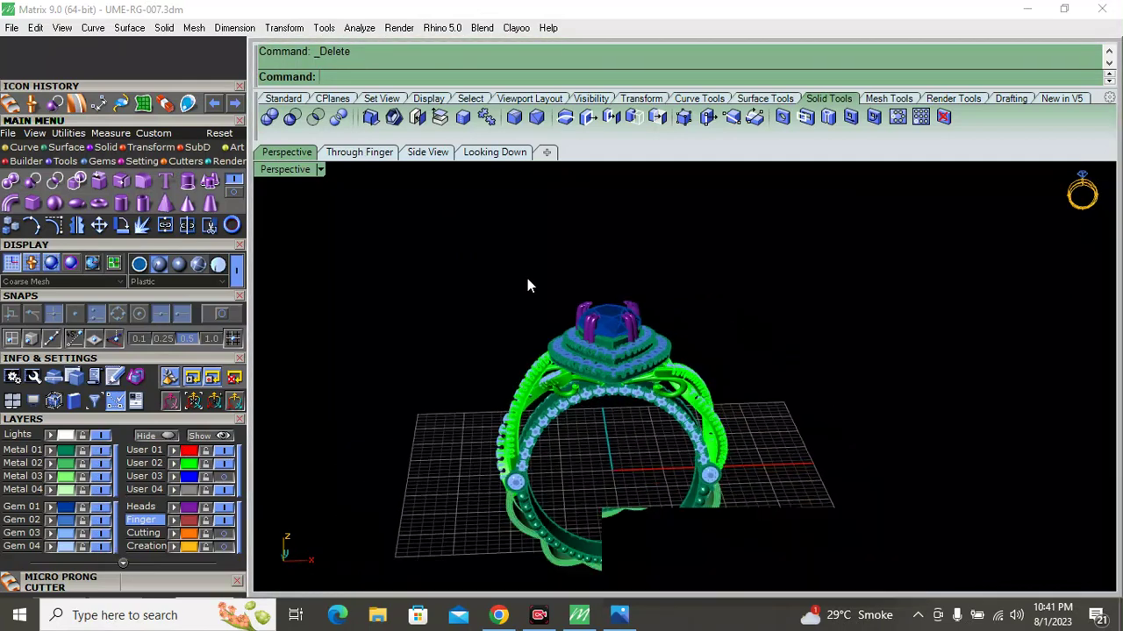
{"action": "scroll", "coordinate": [527, 278], "scroll_direction": "up", "scroll_amount": 2}
{"action": "right_click_drag", "start_coordinate": [581, 415], "coordinate": [302, 363]}
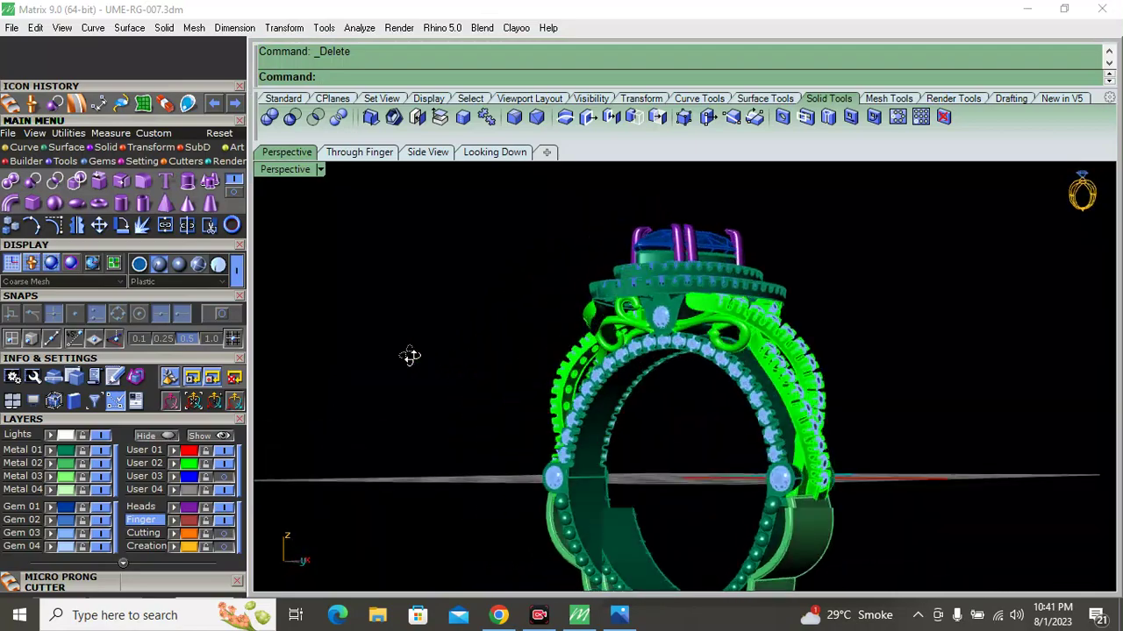
{"action": "right_click_drag", "start_coordinate": [302, 364], "coordinate": [563, 299]}
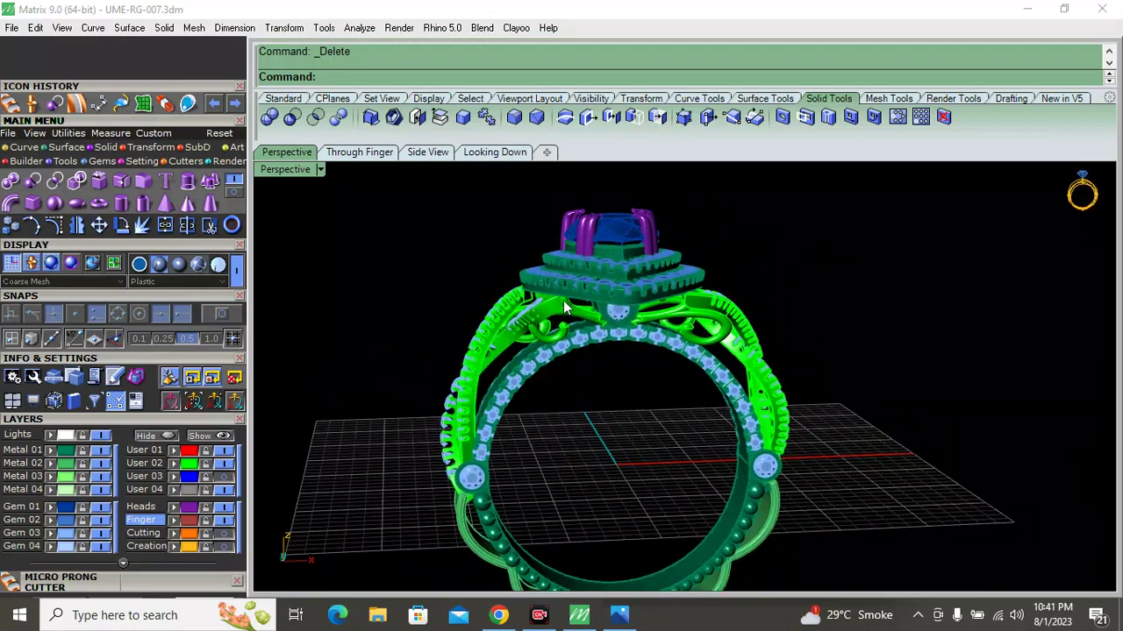
{"action": "scroll", "coordinate": [525, 430], "scroll_direction": "down", "scroll_amount": 2}
{"action": "scroll", "coordinate": [524, 430], "scroll_direction": "up", "scroll_amount": 3}
{"action": "mouse_move", "coordinate": [505, 390]}
{"action": "right_mouse_down"}
{"action": "mouse_move", "coordinate": [631, 484]}
{"action": "mouse_move", "coordinate": [497, 521]}
{"action": "right_mouse_up"}
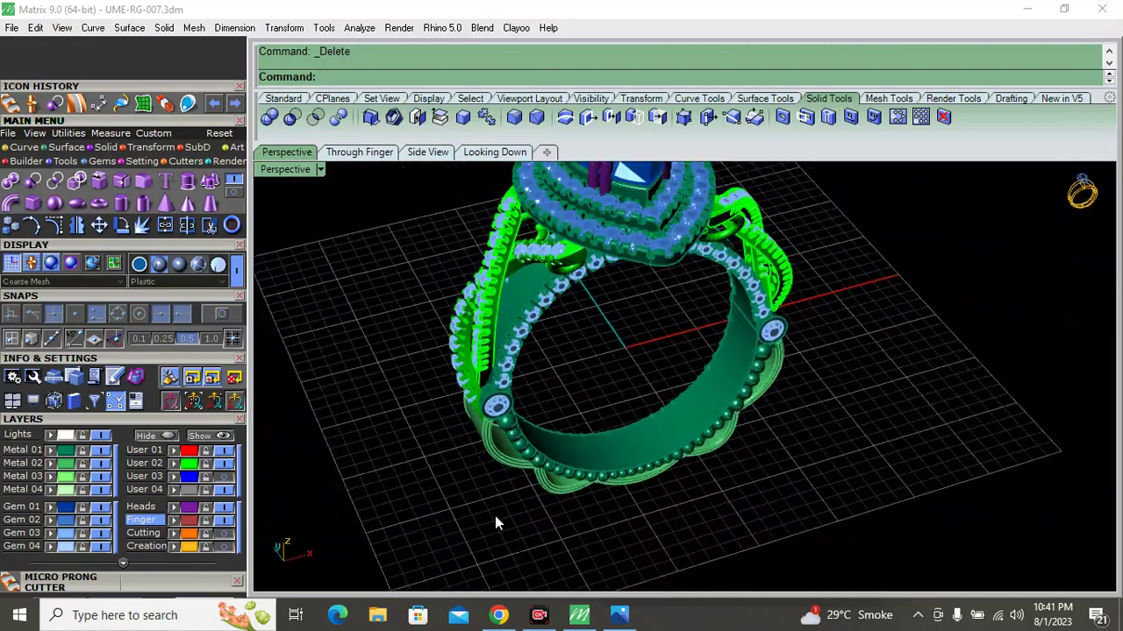
{"action": "scroll", "coordinate": [497, 521], "scroll_direction": "down", "scroll_amount": 3}
{"action": "scroll", "coordinate": [585, 354], "scroll_direction": "up", "scroll_amount": 3}
{"action": "scroll", "coordinate": [547, 341], "scroll_direction": "up", "scroll_amount": 2}
{"action": "right_click_drag", "start_coordinate": [547, 340], "coordinate": [529, 341]}
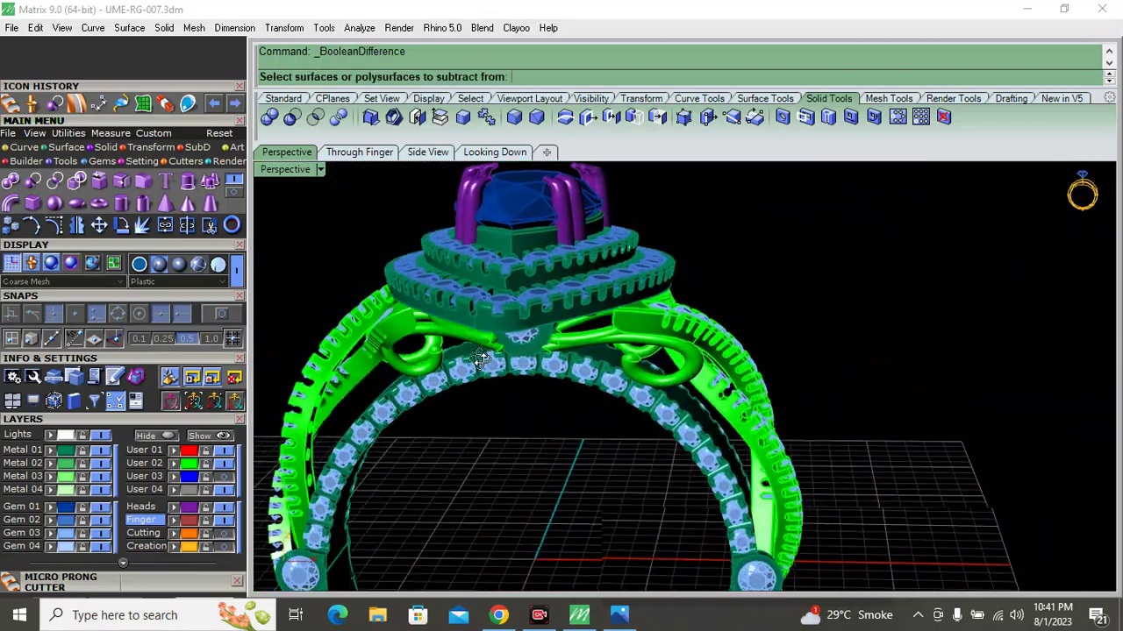
{"action": "scroll", "coordinate": [506, 336], "scroll_direction": "down", "scroll_amount": 2}
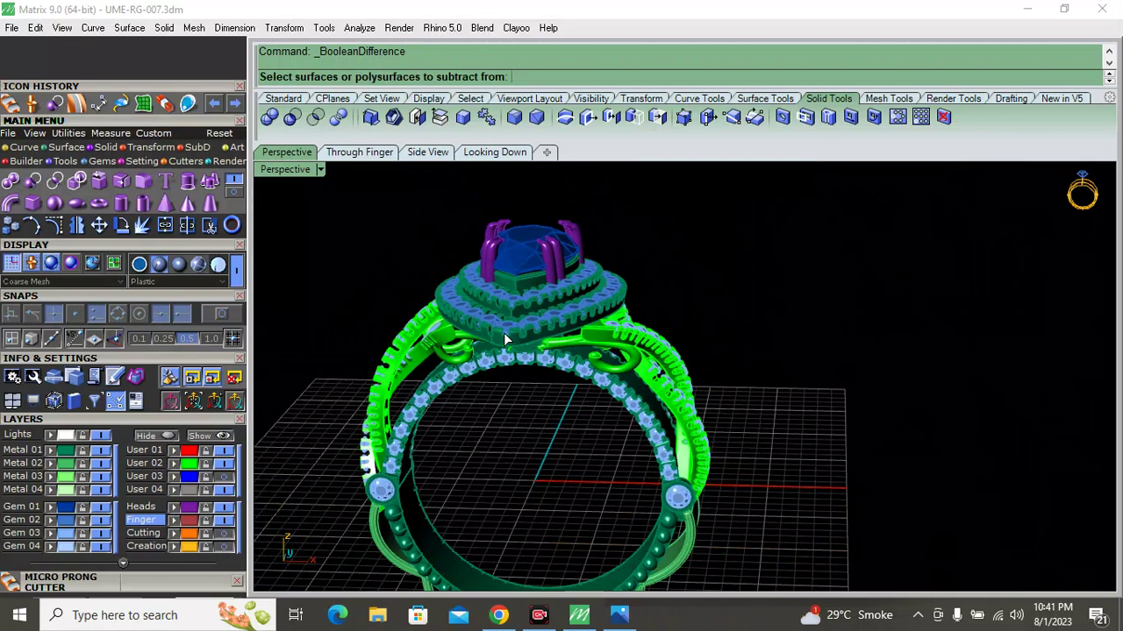